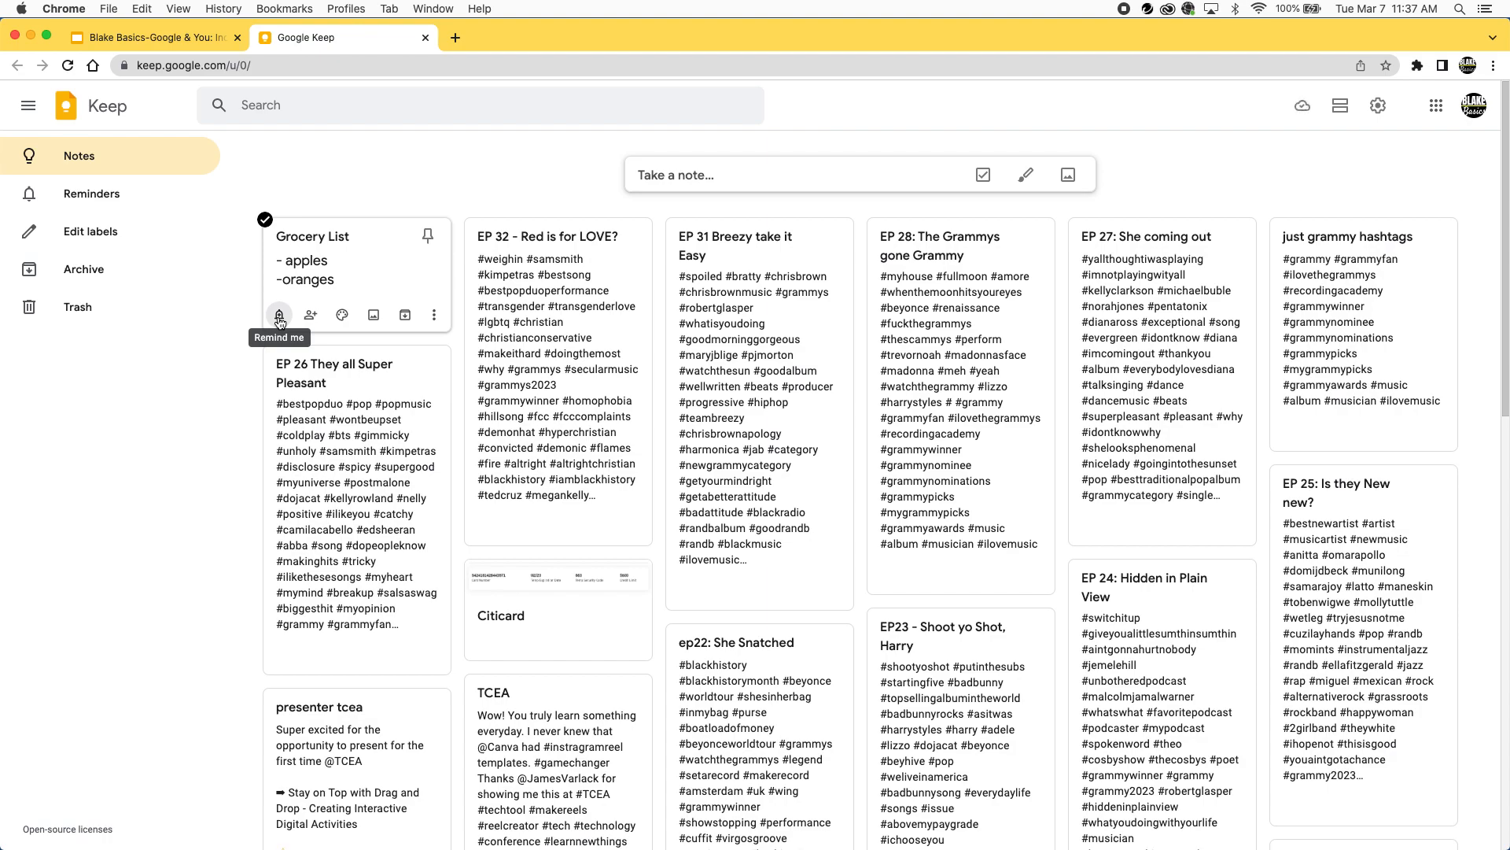
Set a reminder on the Grocery List note for later today at 8:00 PM.
{"action": "left_click", "coordinate": [280, 315]}
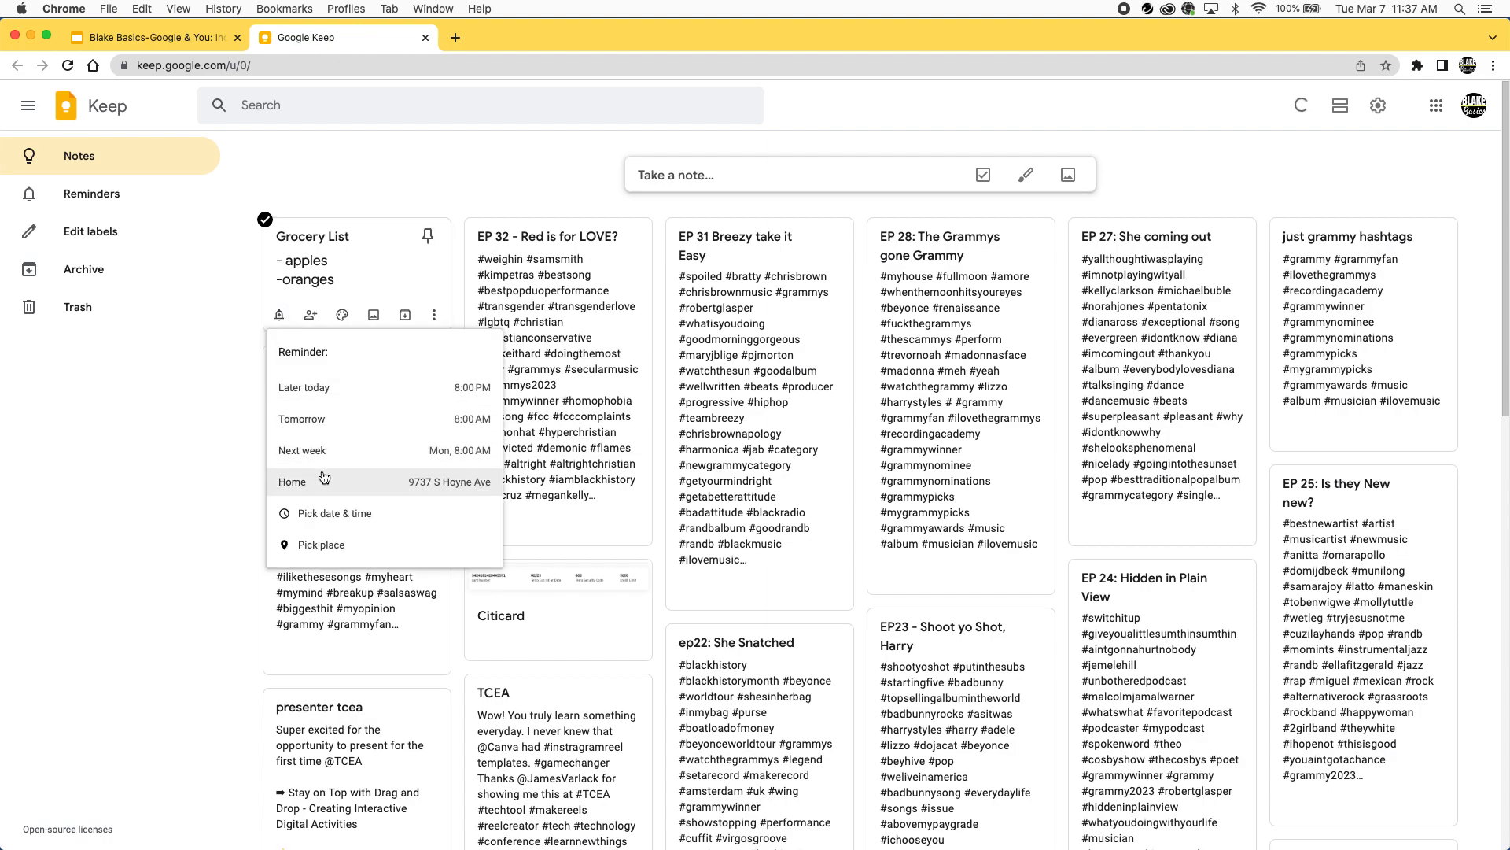
{"action": "left_click", "coordinate": [312, 399]}
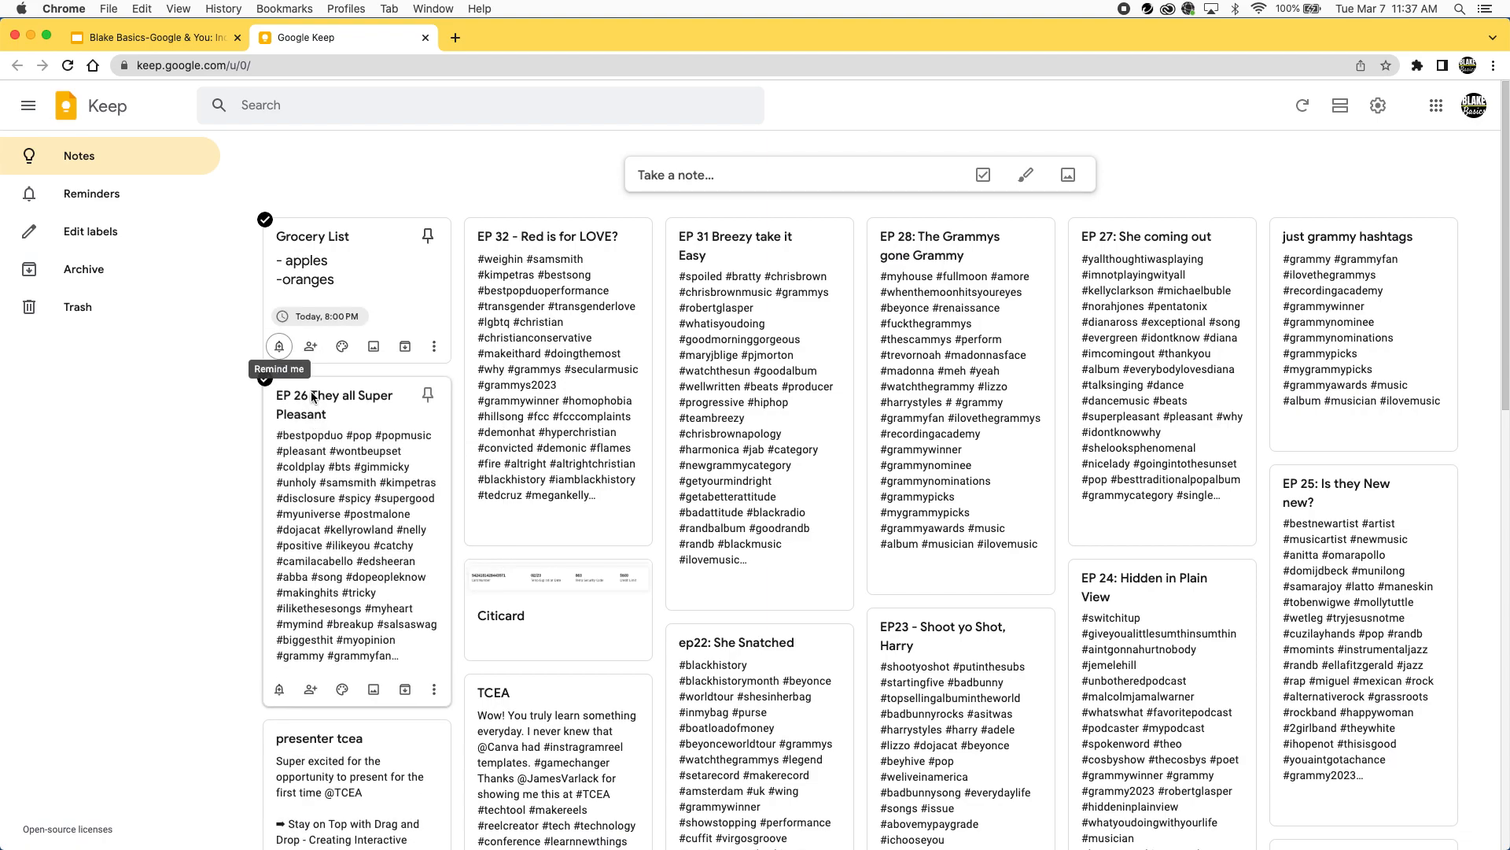
{"action": "left_click", "coordinate": [311, 347]}
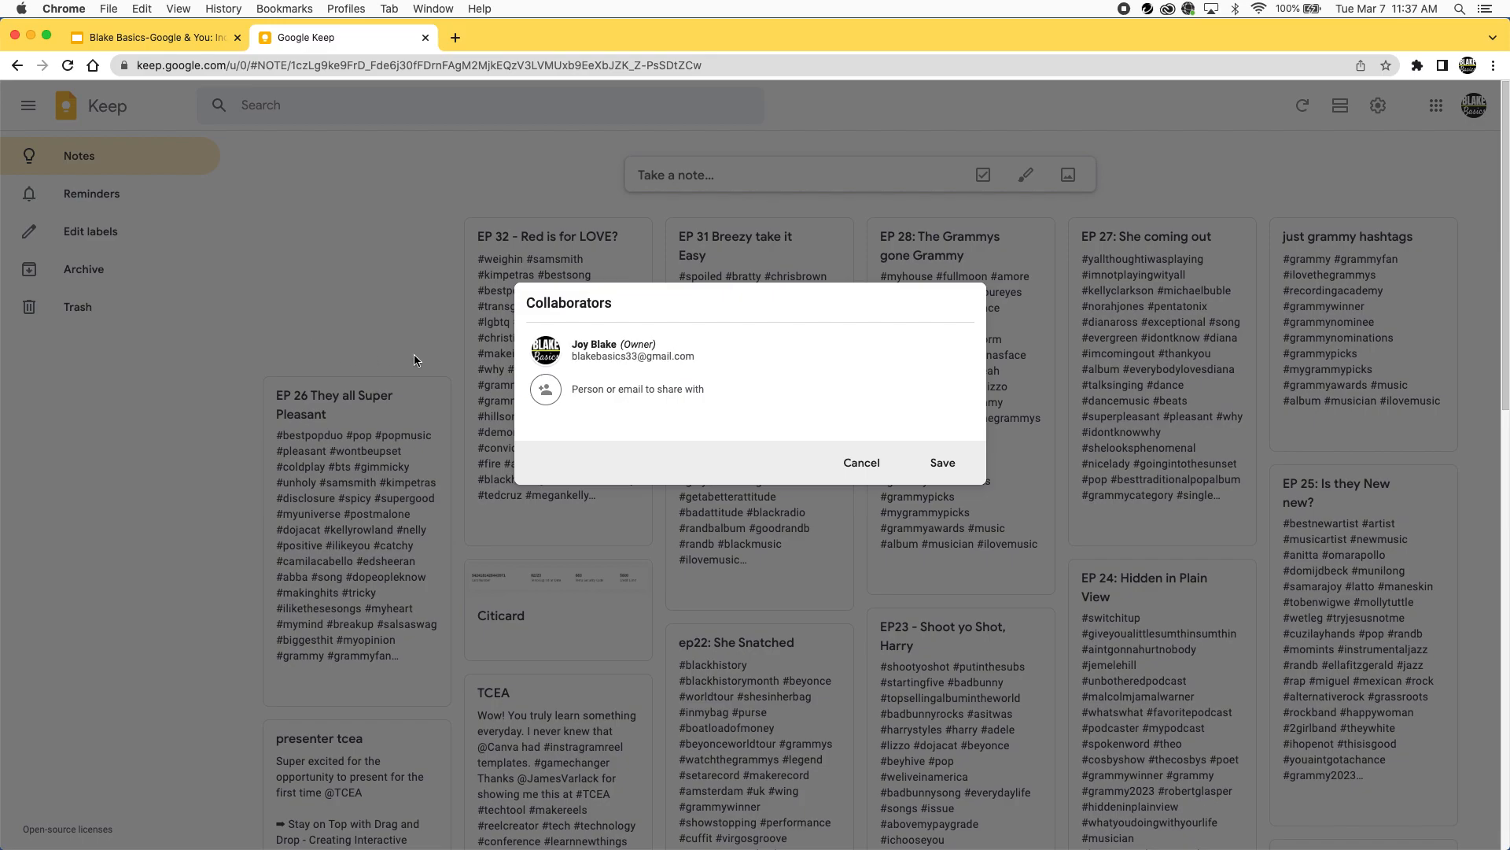
{"action": "type", "text": "2uh"}
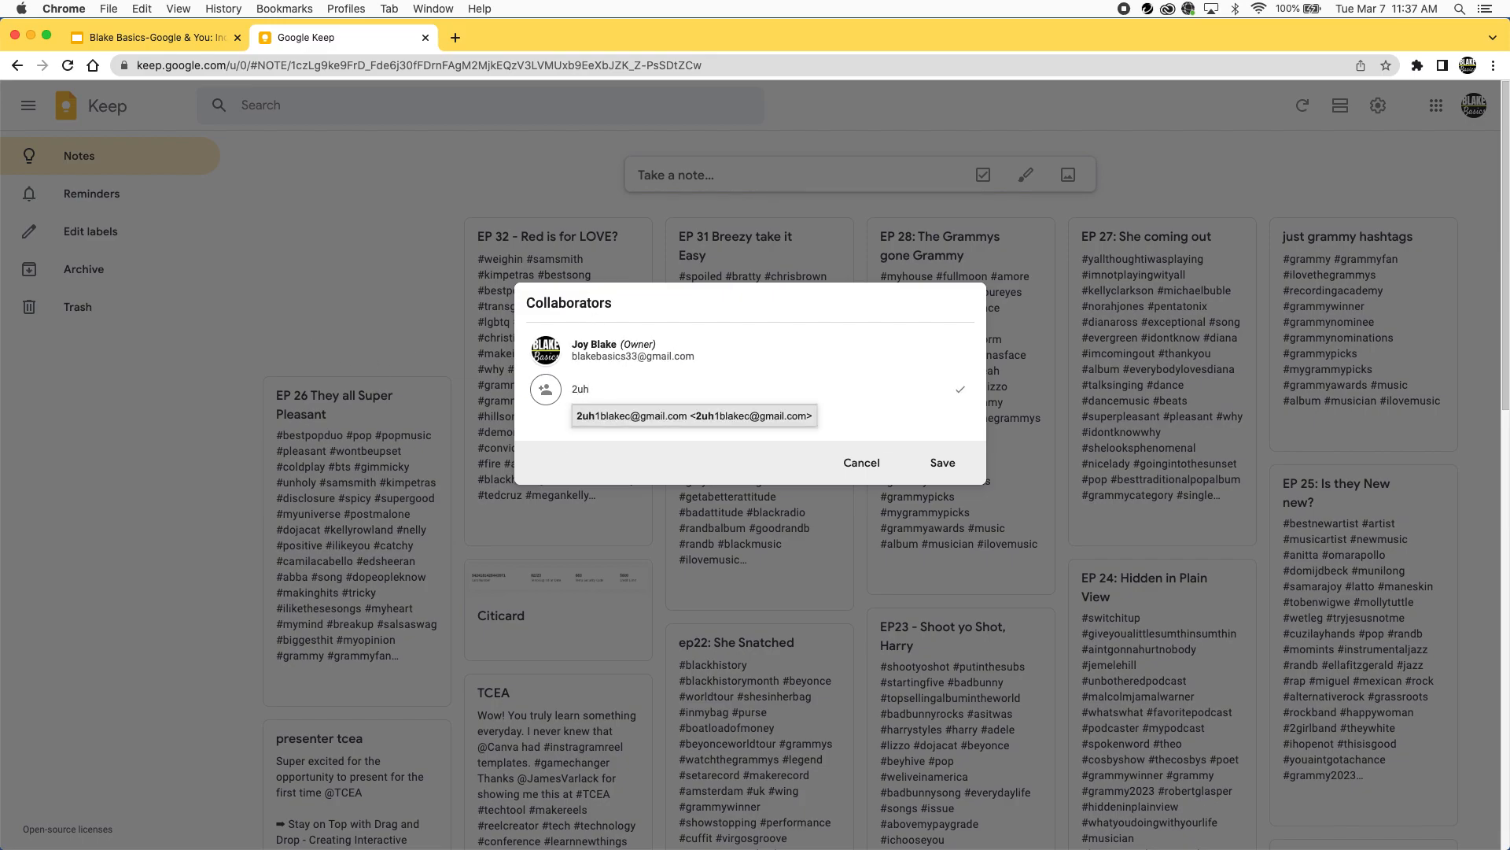
{"action": "left_click", "coordinate": [863, 465]}
{"action": "left_click", "coordinate": [939, 406]}
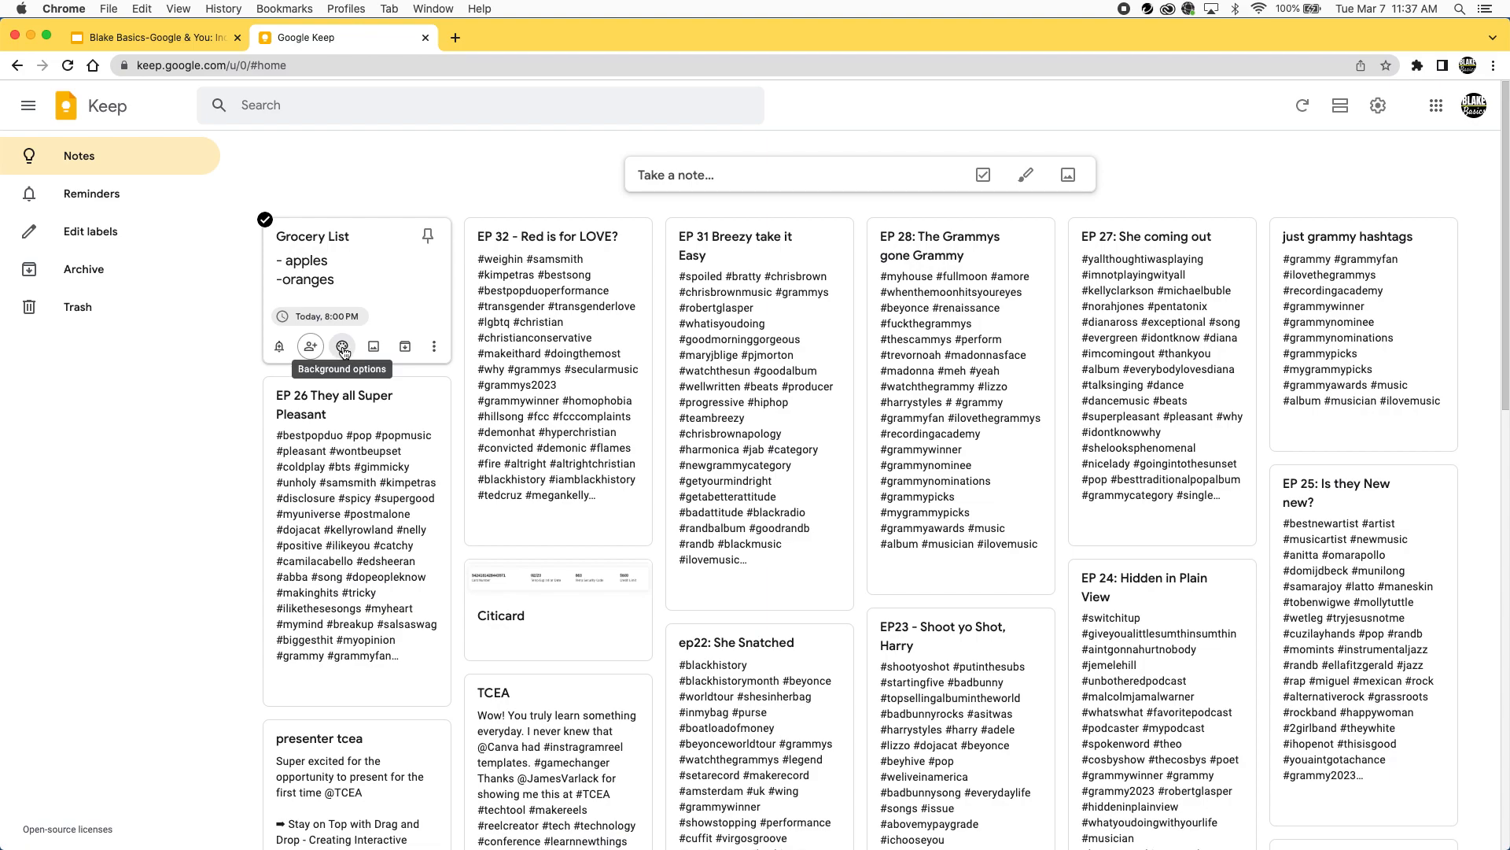
Try a red colour and an illustrated background on the Grocery List note, resetting both to default.
{"action": "left_click", "coordinate": [343, 347]}
{"action": "left_click", "coordinate": [230, 377]}
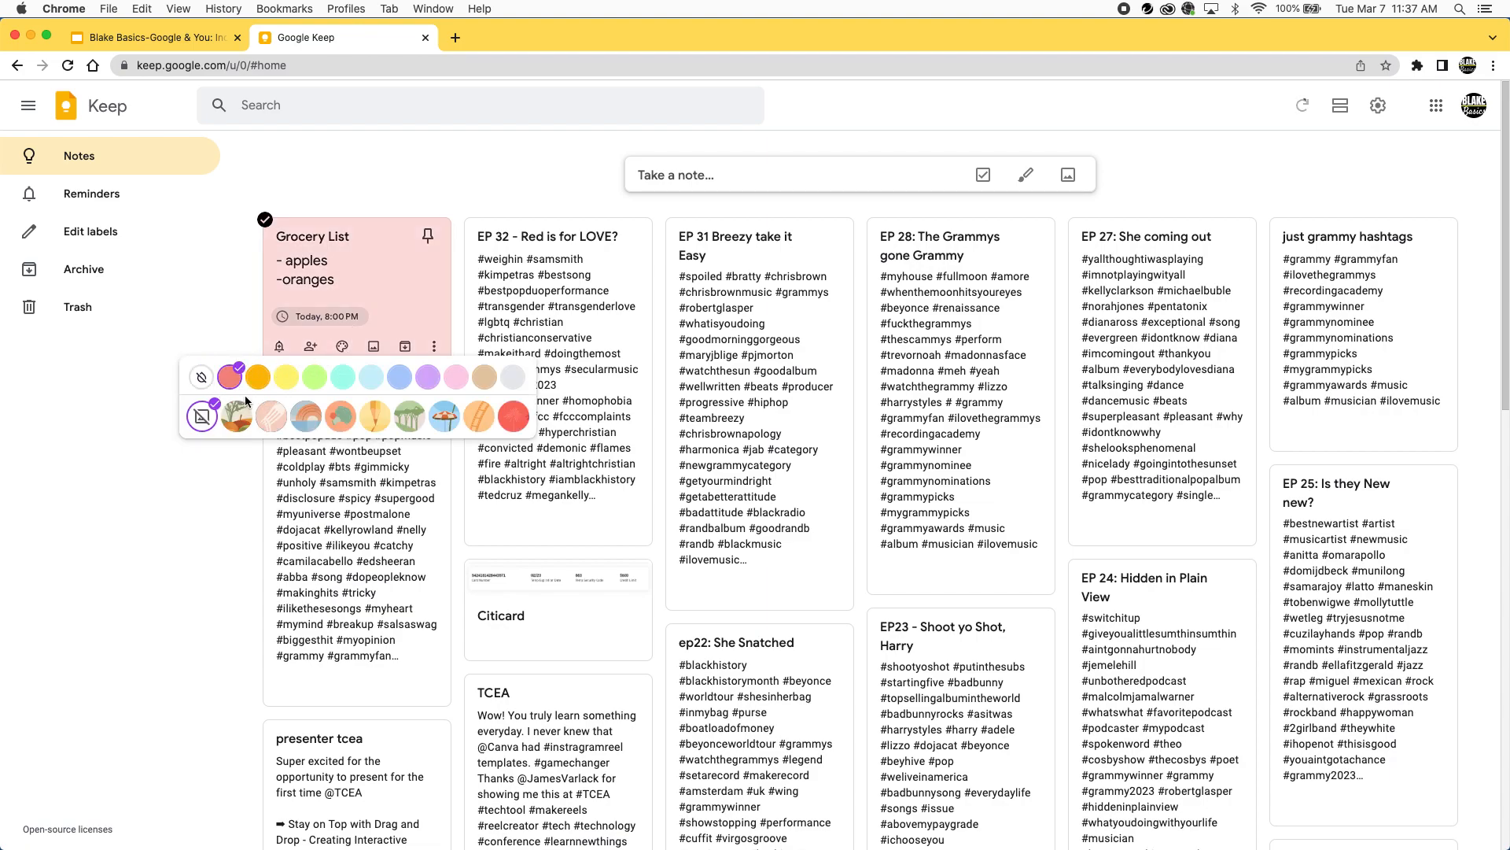
{"action": "left_click", "coordinate": [342, 425]}
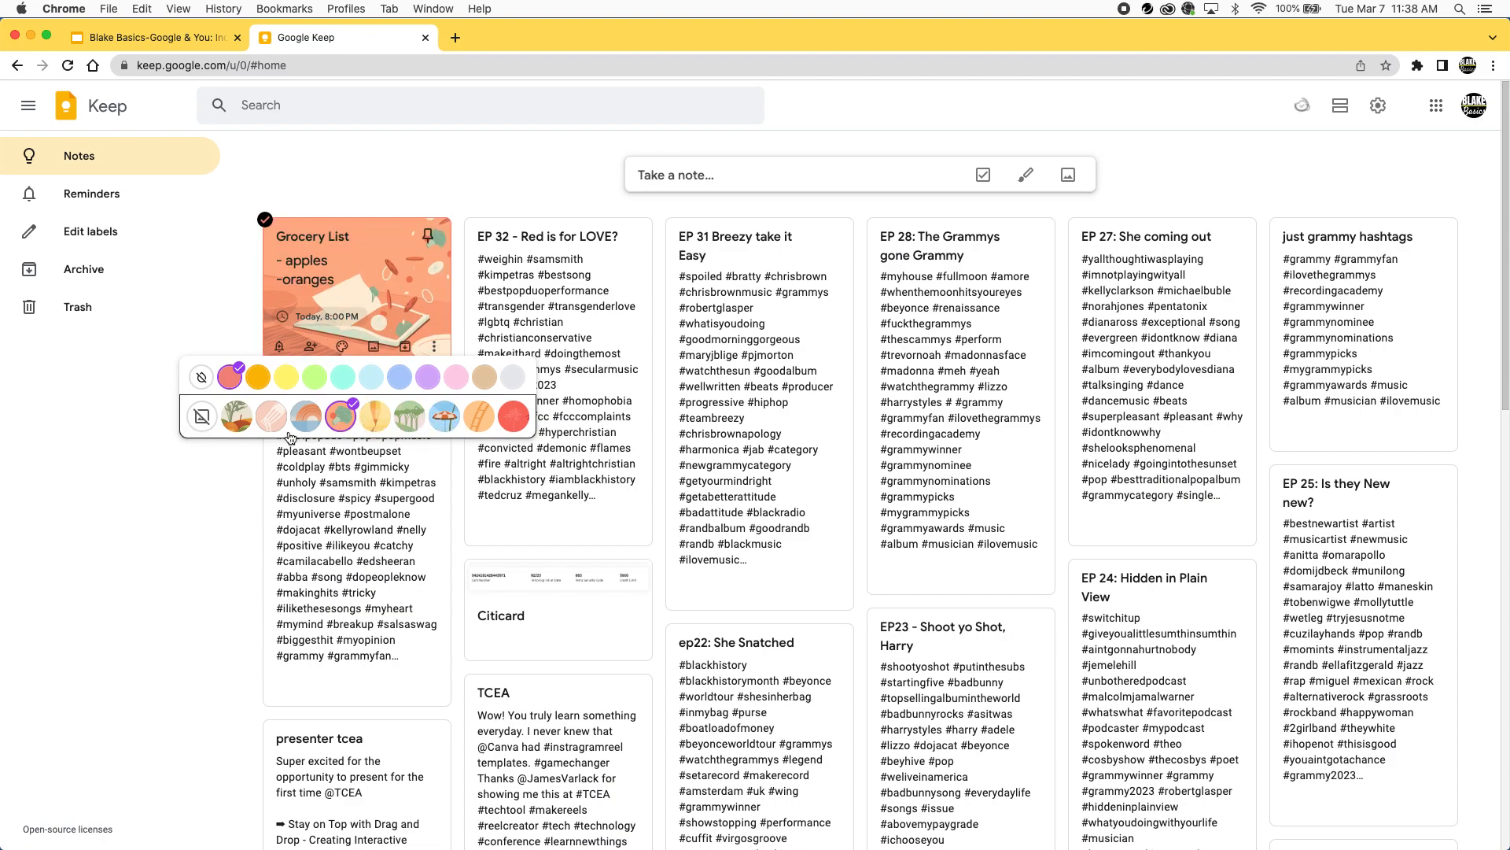
{"action": "left_click", "coordinate": [202, 419]}
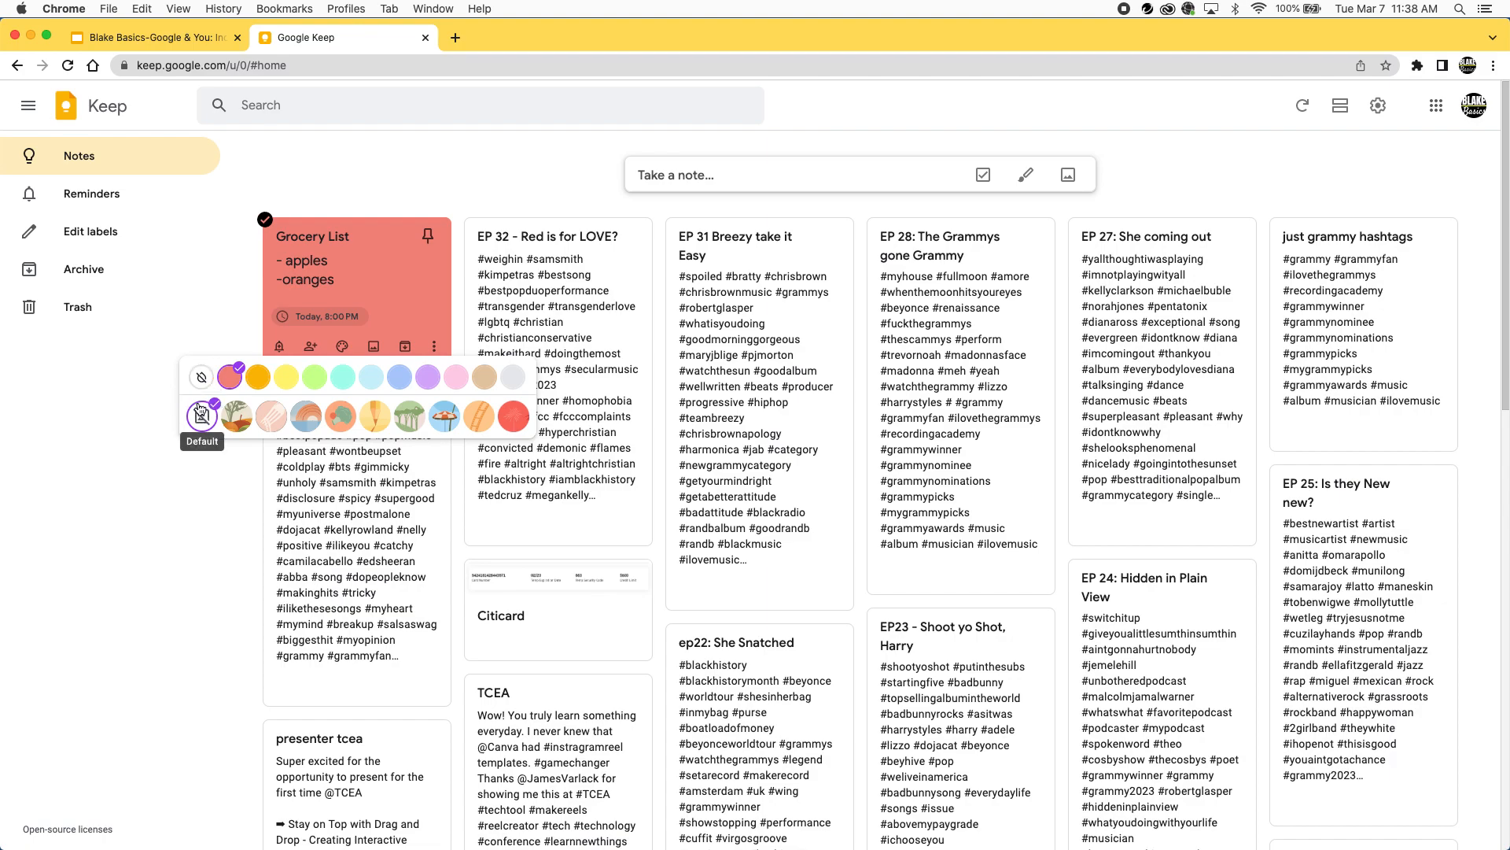
{"action": "left_click", "coordinate": [202, 414]}
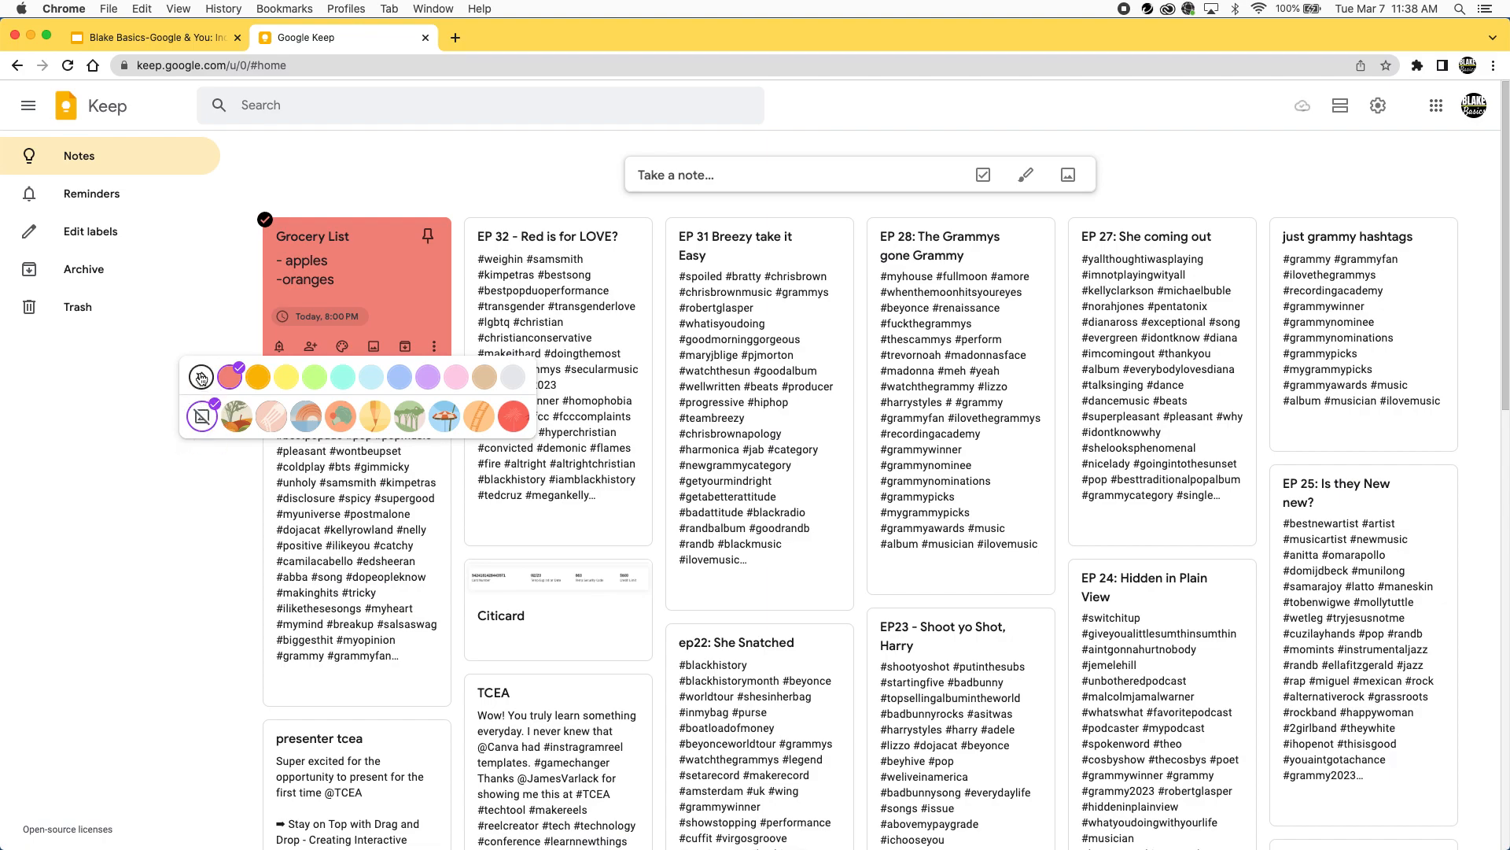
{"action": "left_click", "coordinate": [200, 378]}
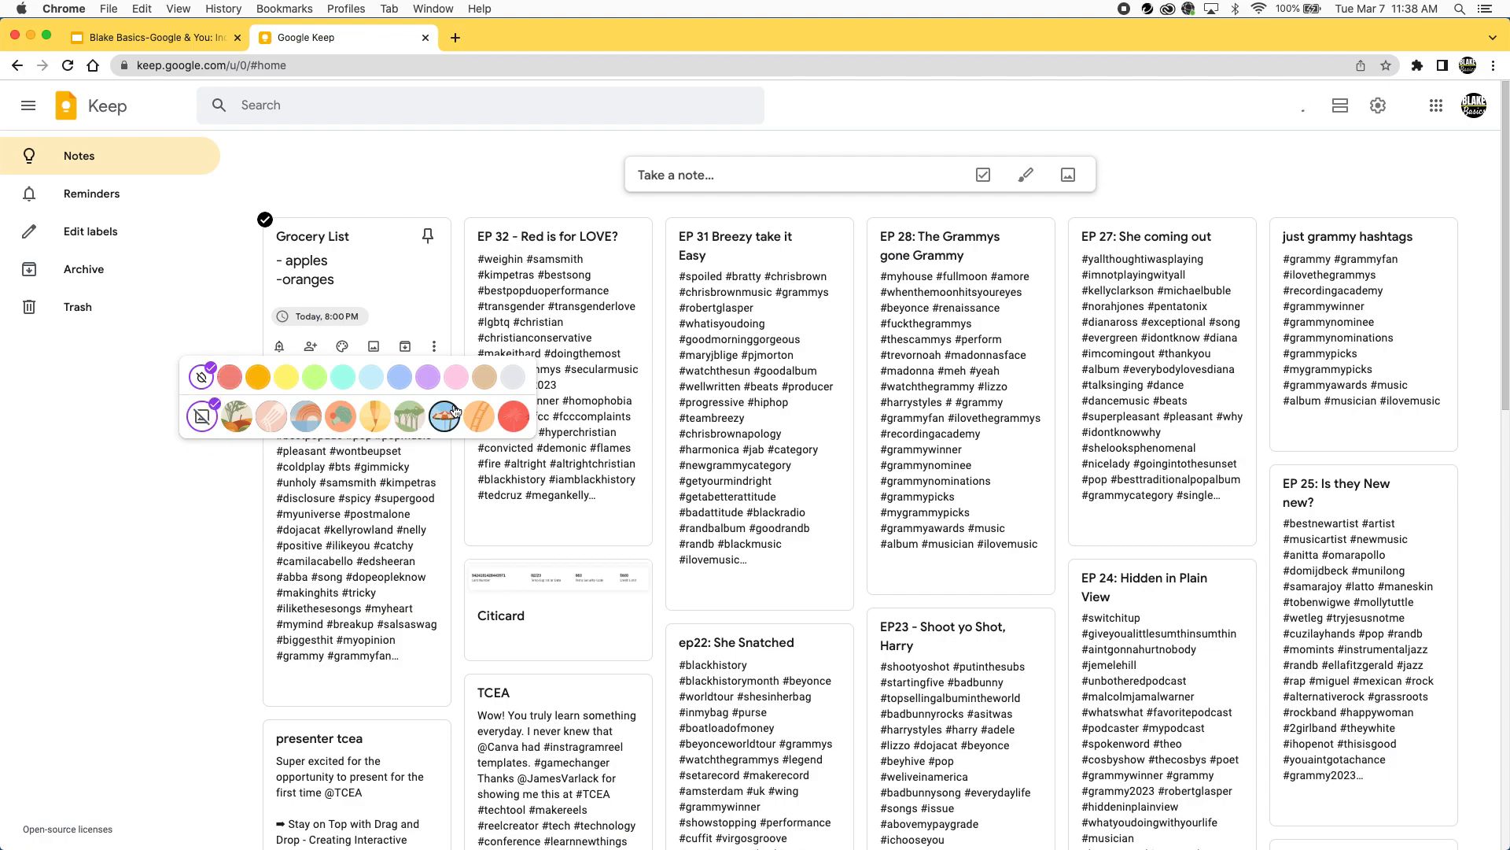
Add the image 5b25a1ee5bb8248b8d03f2e65ef56a10.jpeg from Downloads to the Grocery List note and close the note.
{"action": "left_click", "coordinate": [390, 305]}
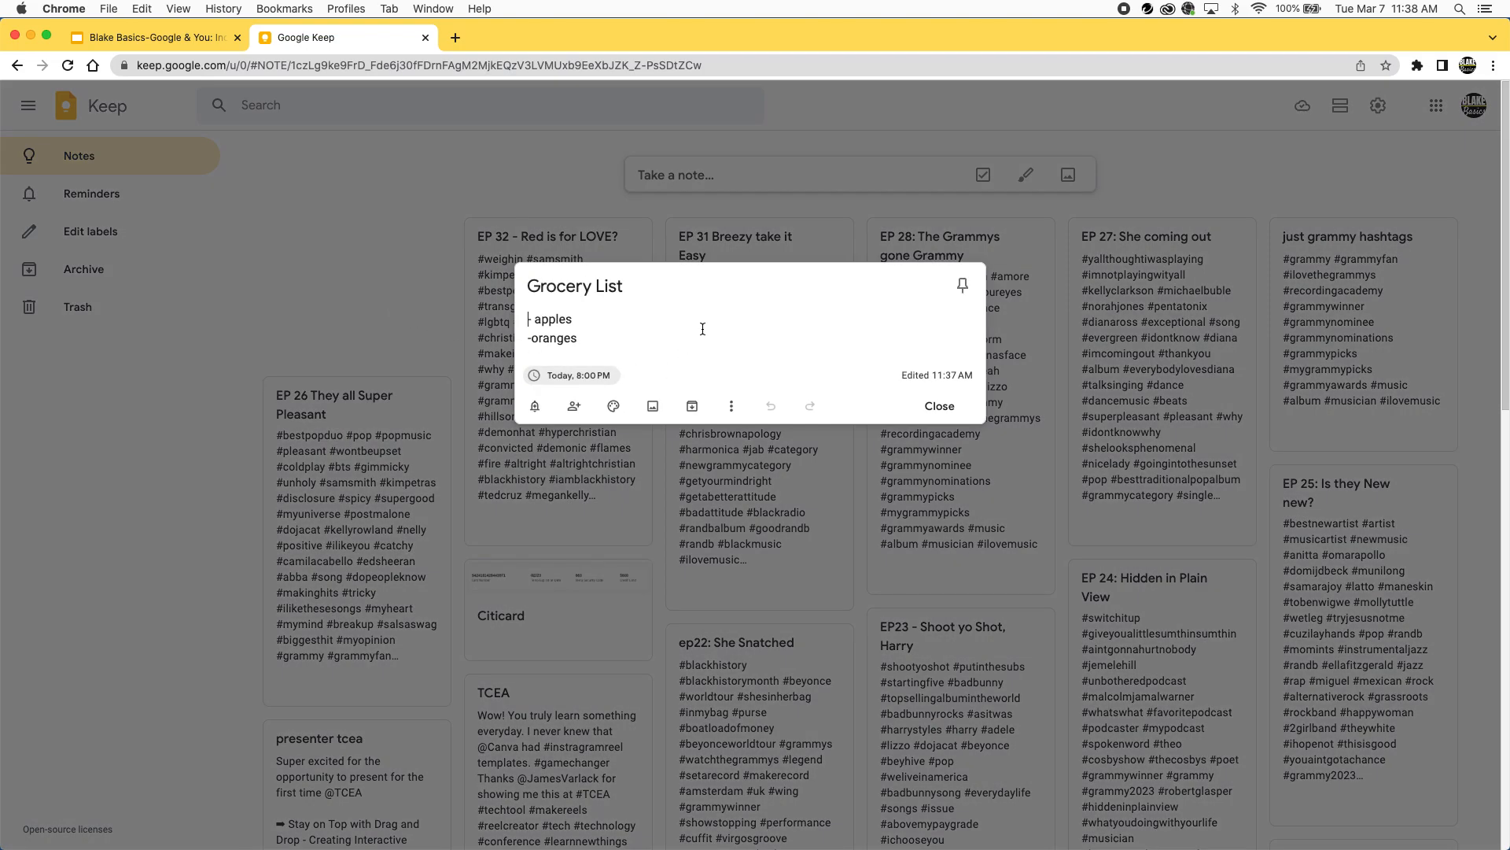
{"action": "left_click", "coordinate": [656, 408]}
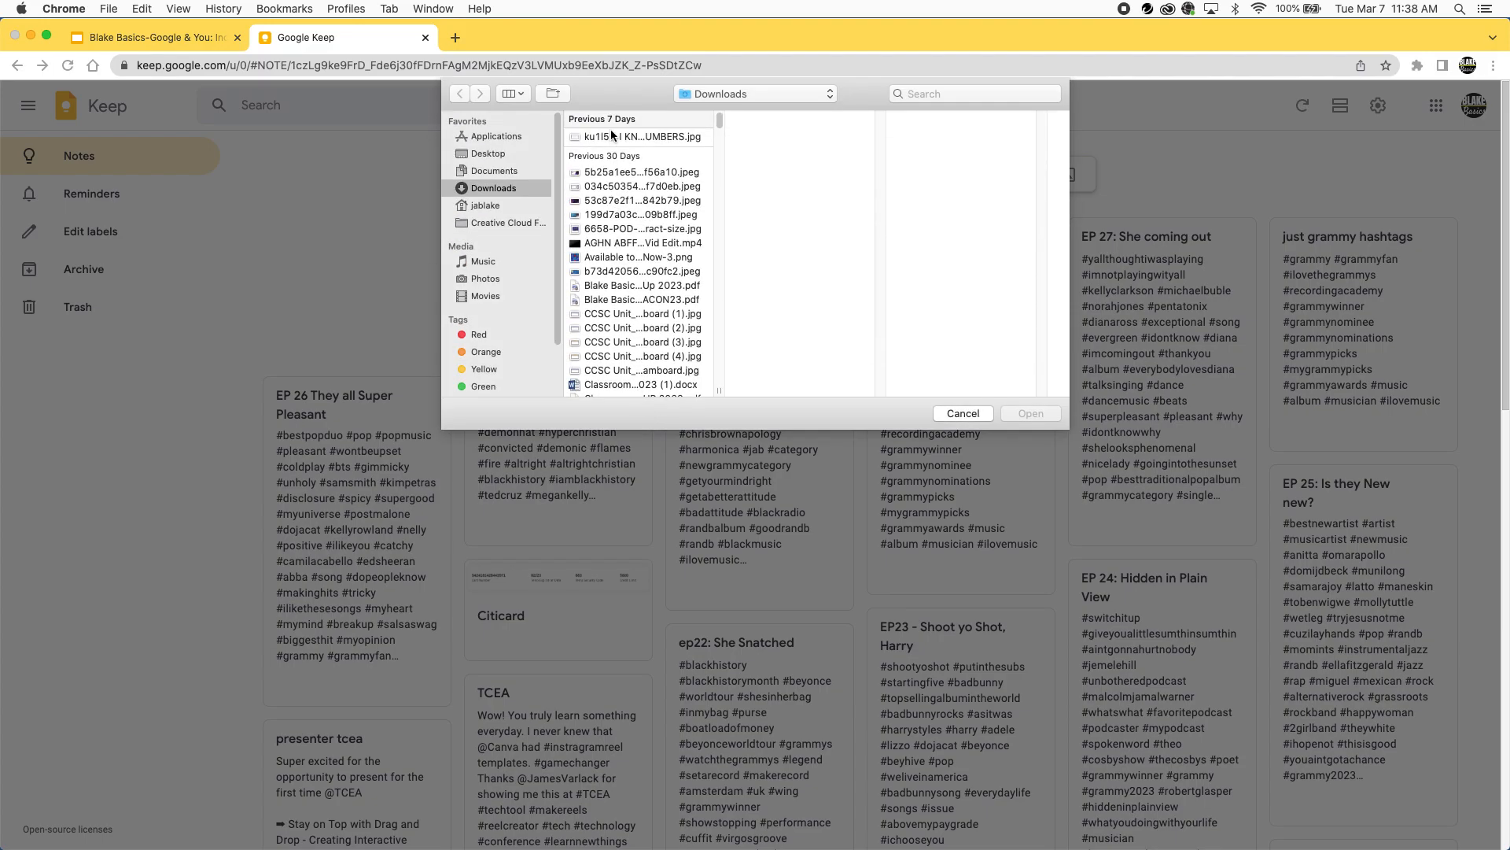
{"action": "left_click", "coordinate": [593, 173]}
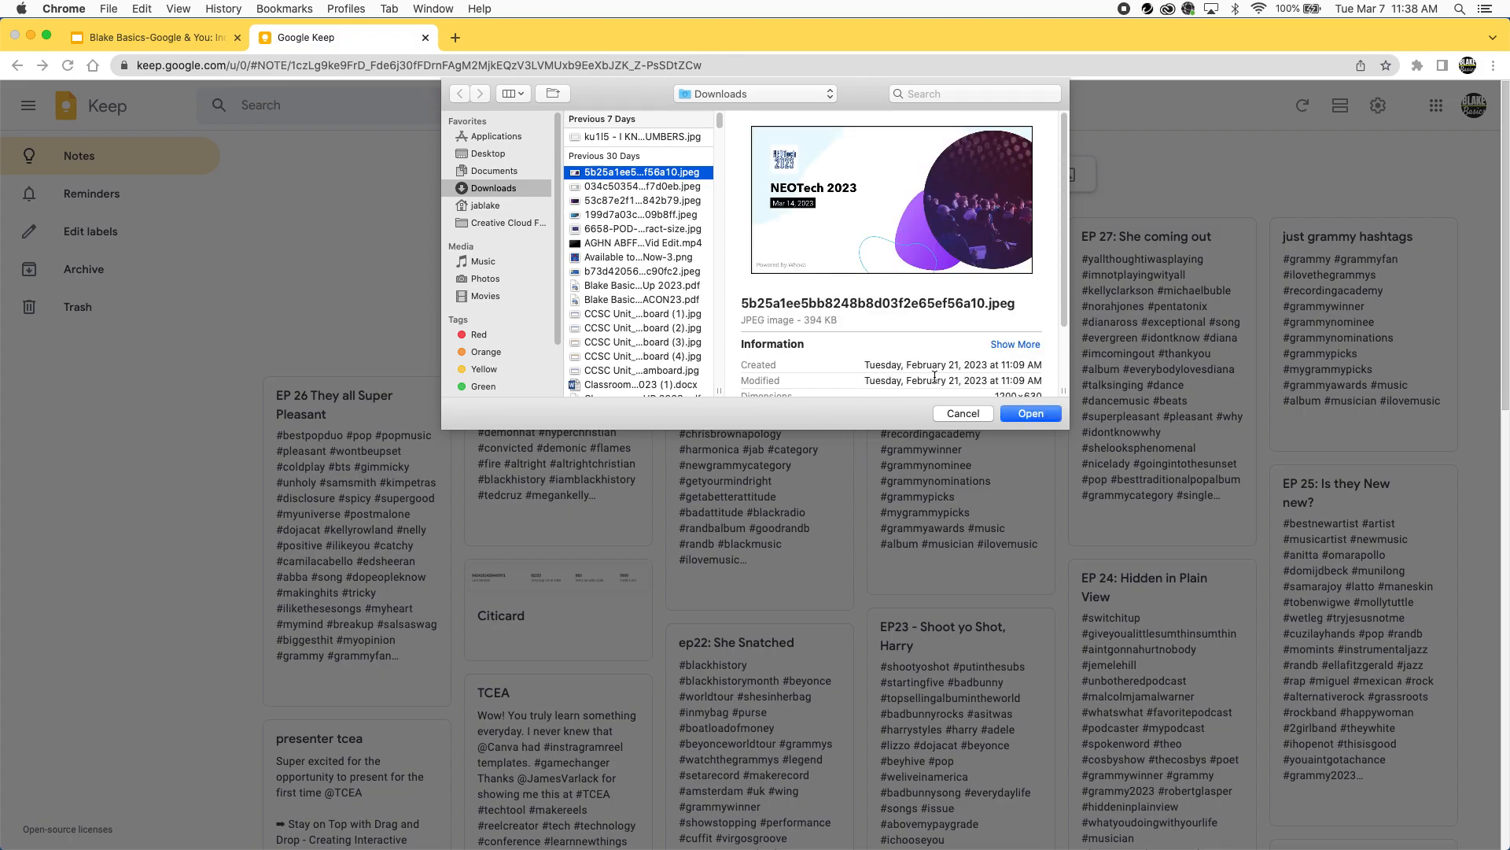
{"action": "left_click", "coordinate": [1031, 413]}
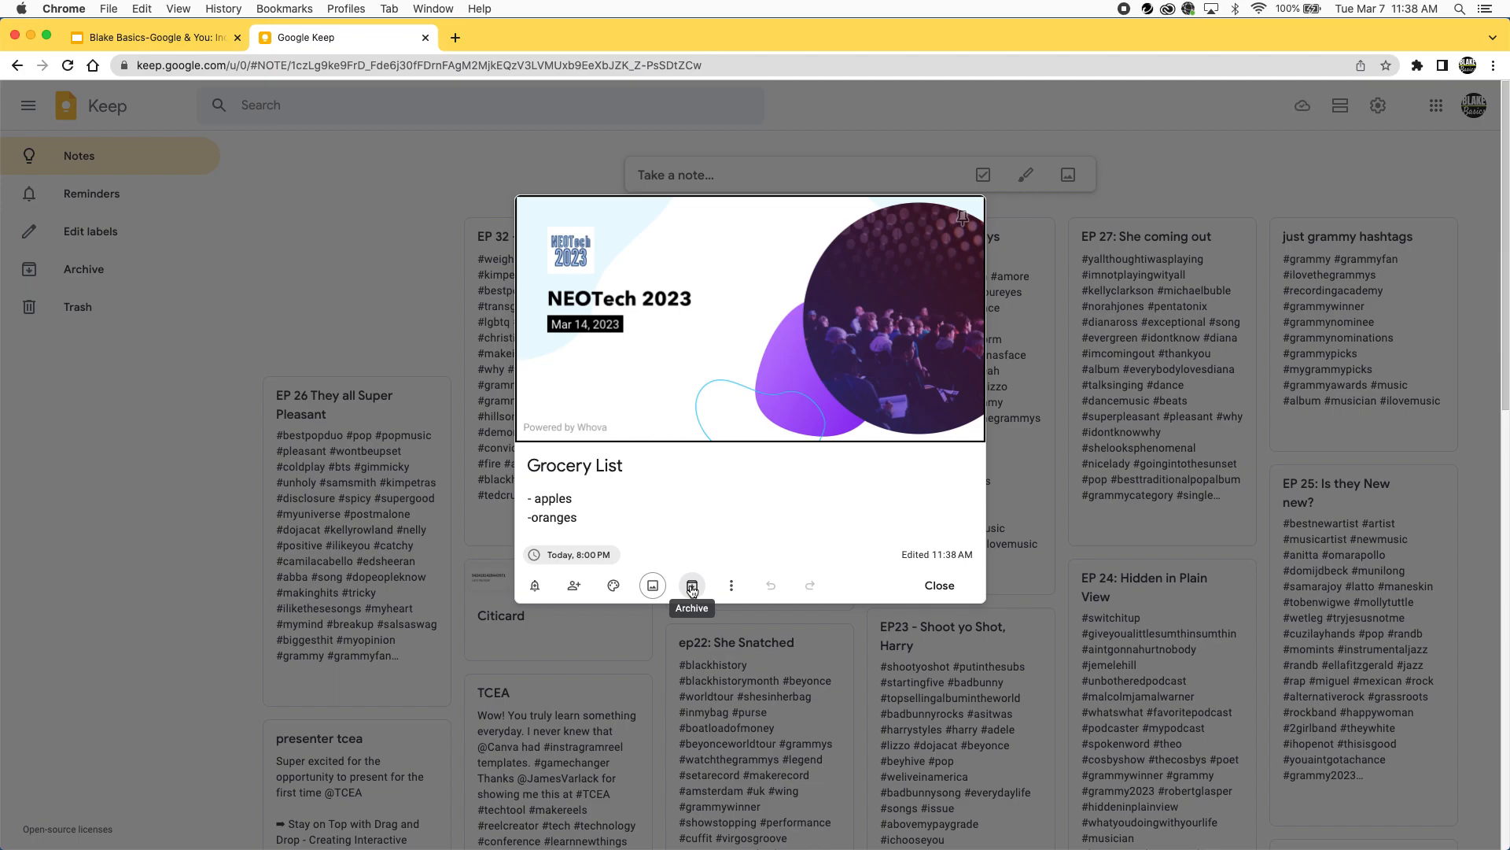
{"action": "left_click", "coordinate": [308, 300]}
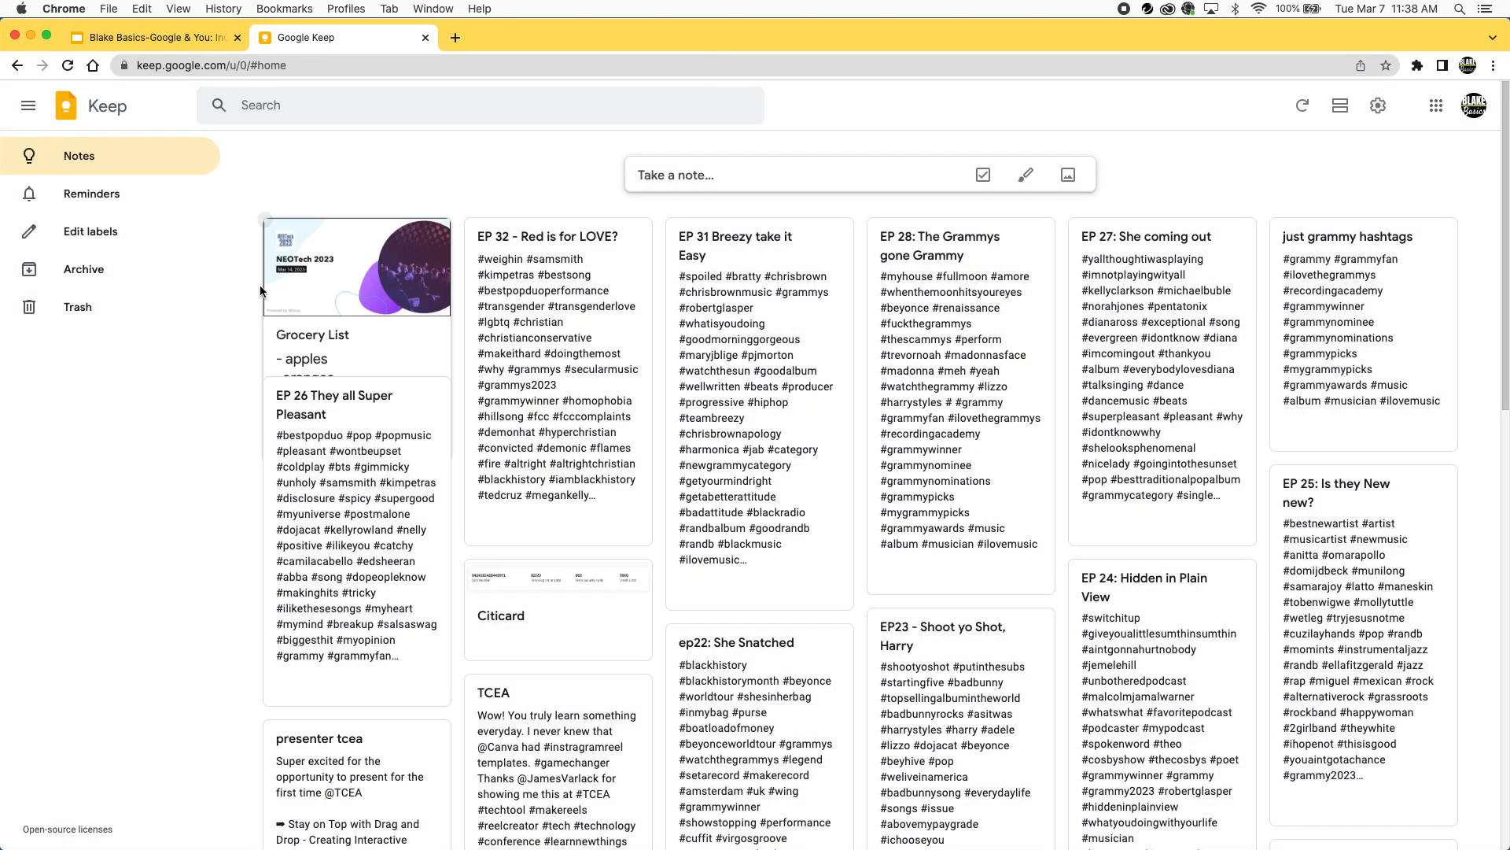
Look at the archived notes and return to the main notes view.
{"action": "left_click", "coordinate": [85, 271]}
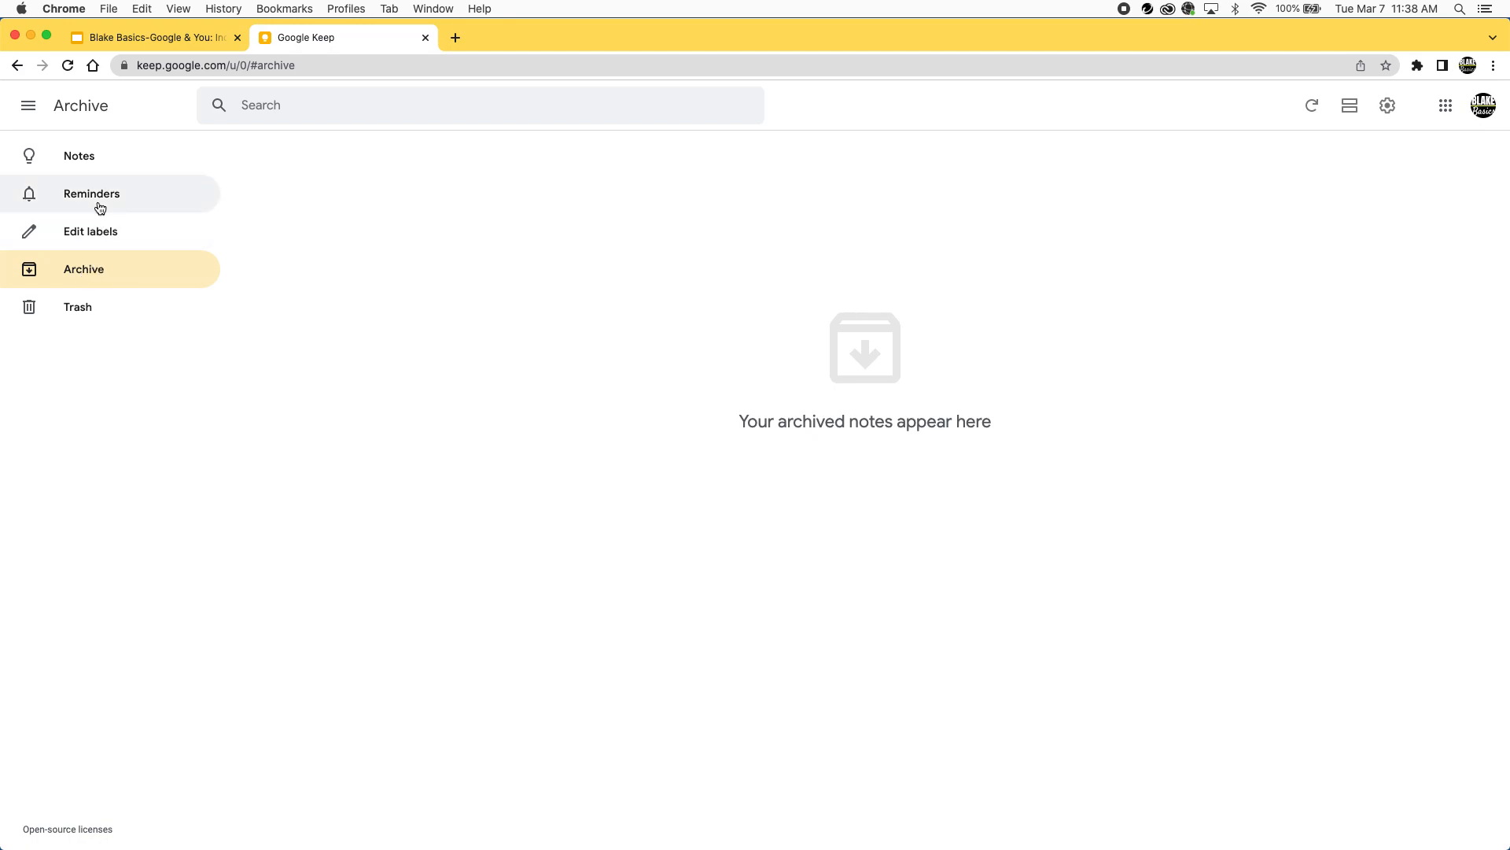
{"action": "left_click", "coordinate": [87, 167]}
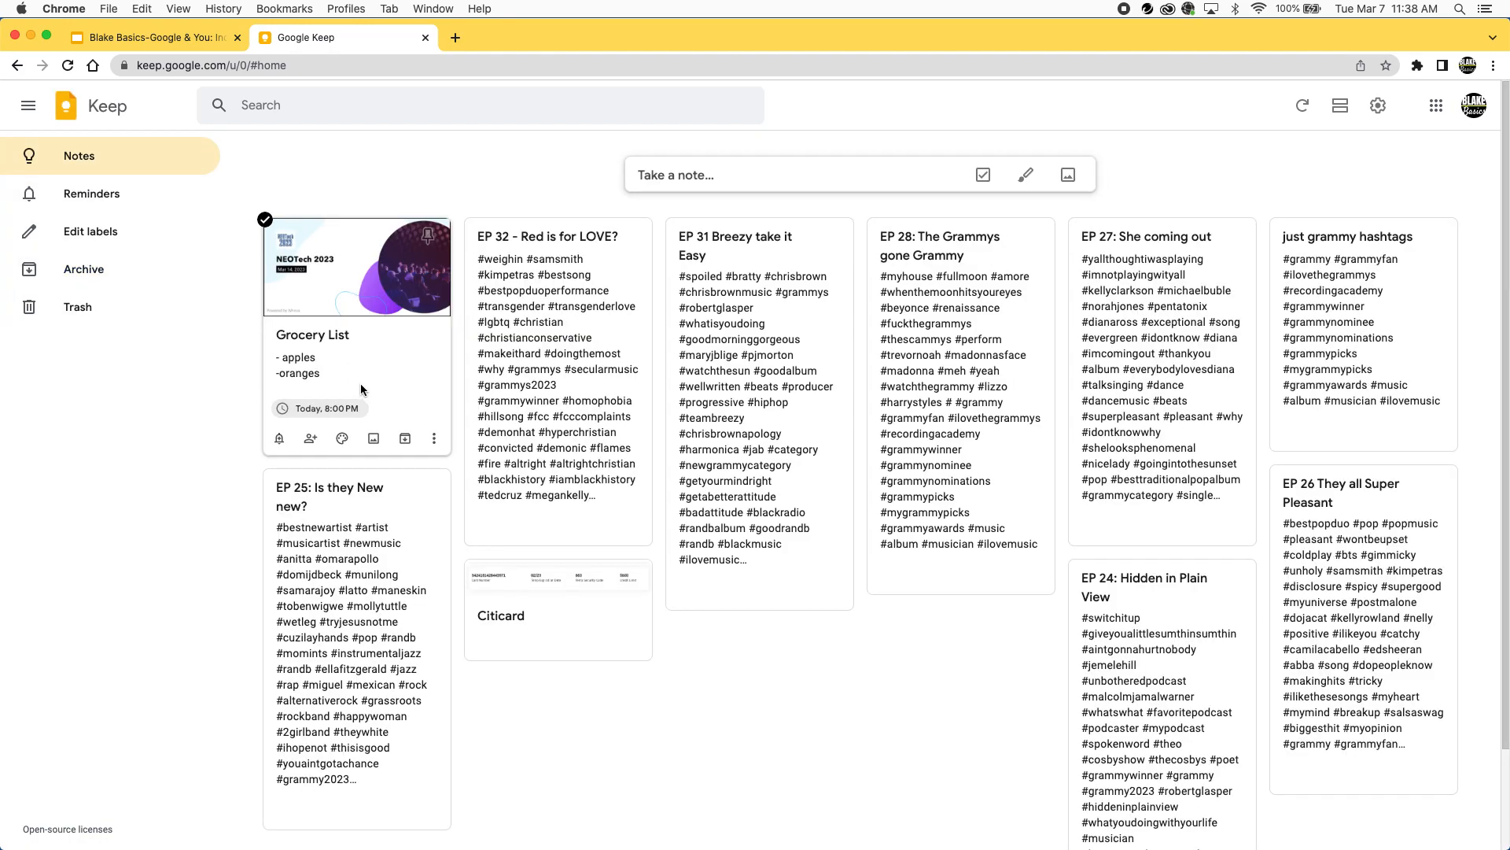
Add a drawing to the Grocery List note, handwriting the owner's first name in black pen and again beside it in purple.
{"action": "left_click", "coordinate": [432, 440]}
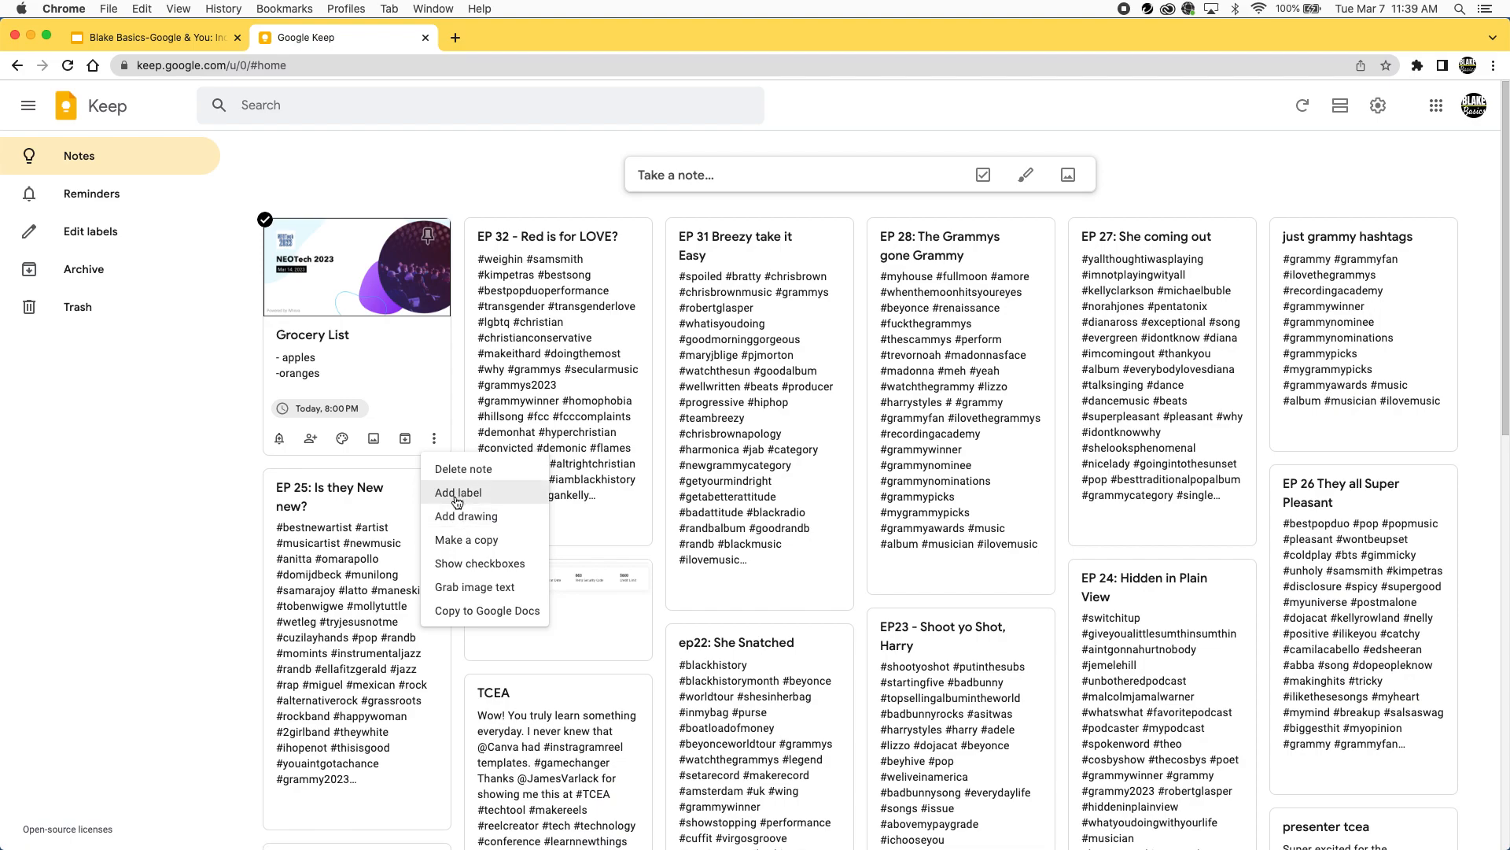
{"action": "left_click", "coordinate": [460, 517]}
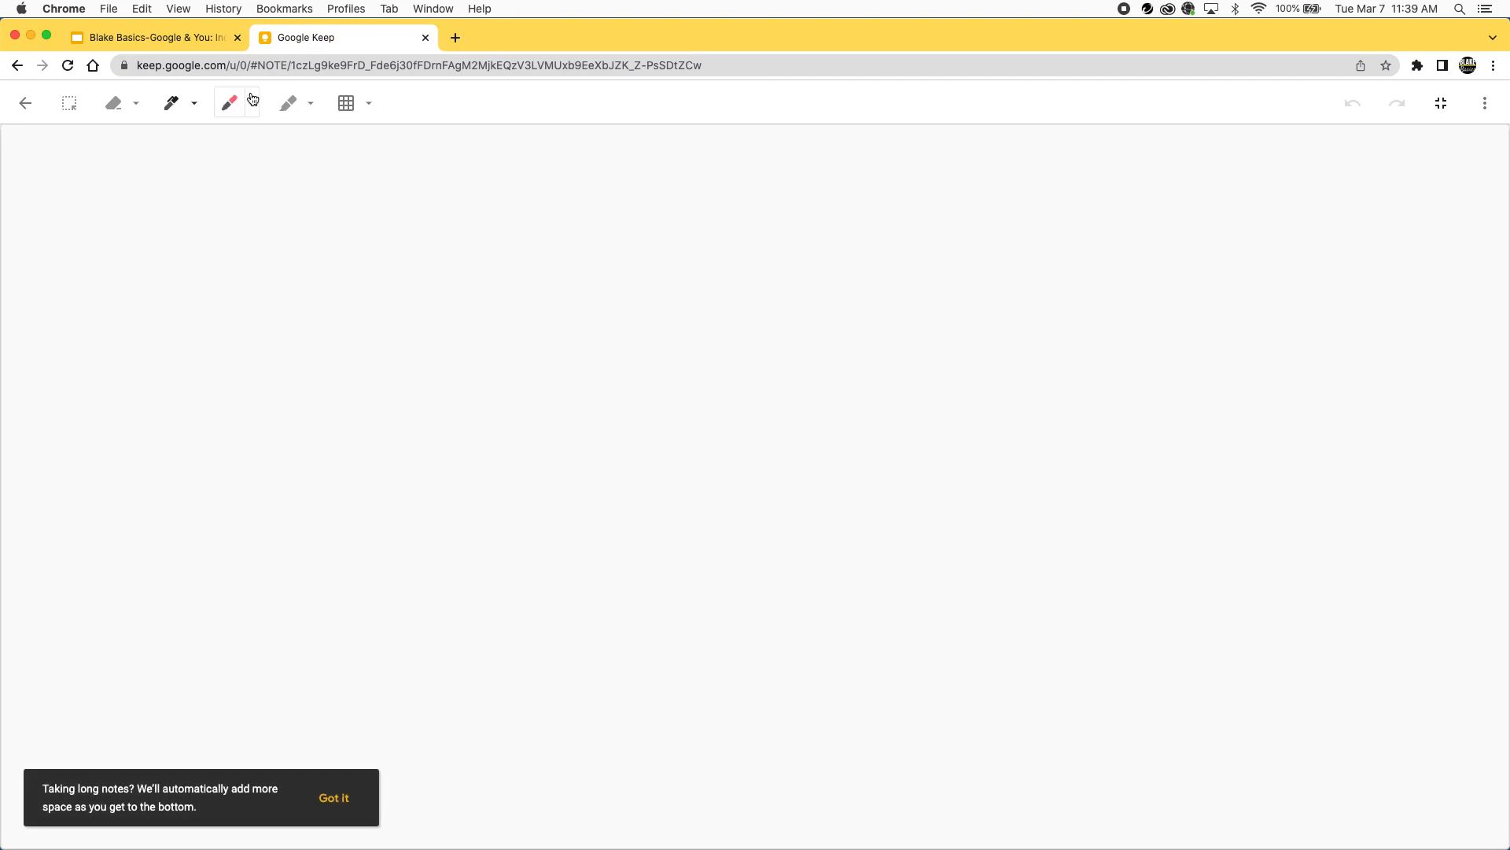
{"action": "mouse_move", "coordinate": [446, 403]}
{"action": "left_mouse_down"}
{"action": "mouse_move", "coordinate": [428, 432]}
{"action": "mouse_move", "coordinate": [492, 340]}
{"action": "mouse_move", "coordinate": [531, 402]}
{"action": "mouse_move", "coordinate": [559, 329]}
{"action": "left_mouse_up"}
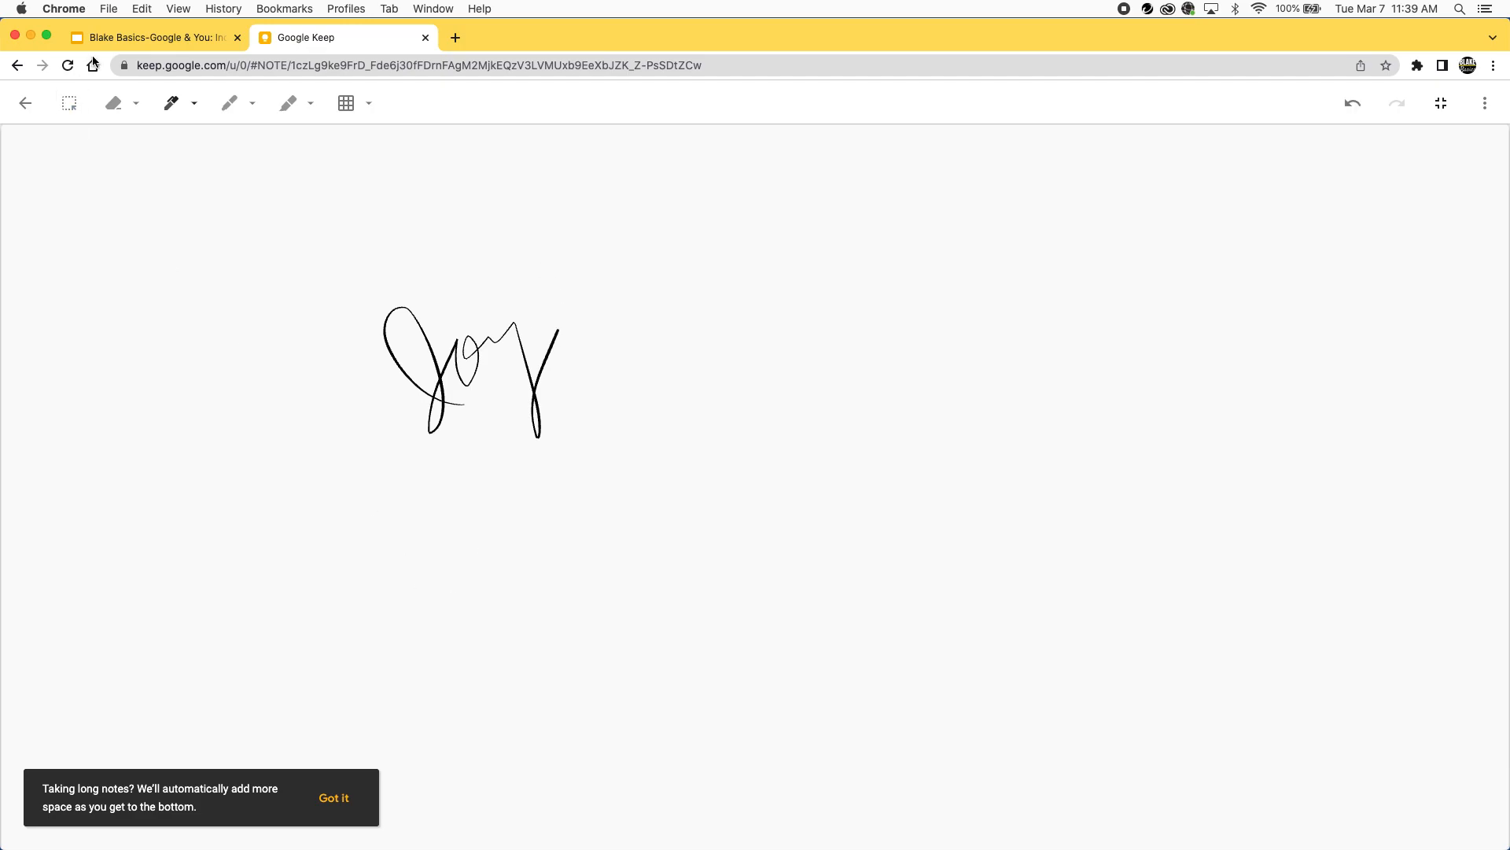
{"action": "left_click", "coordinate": [191, 104]}
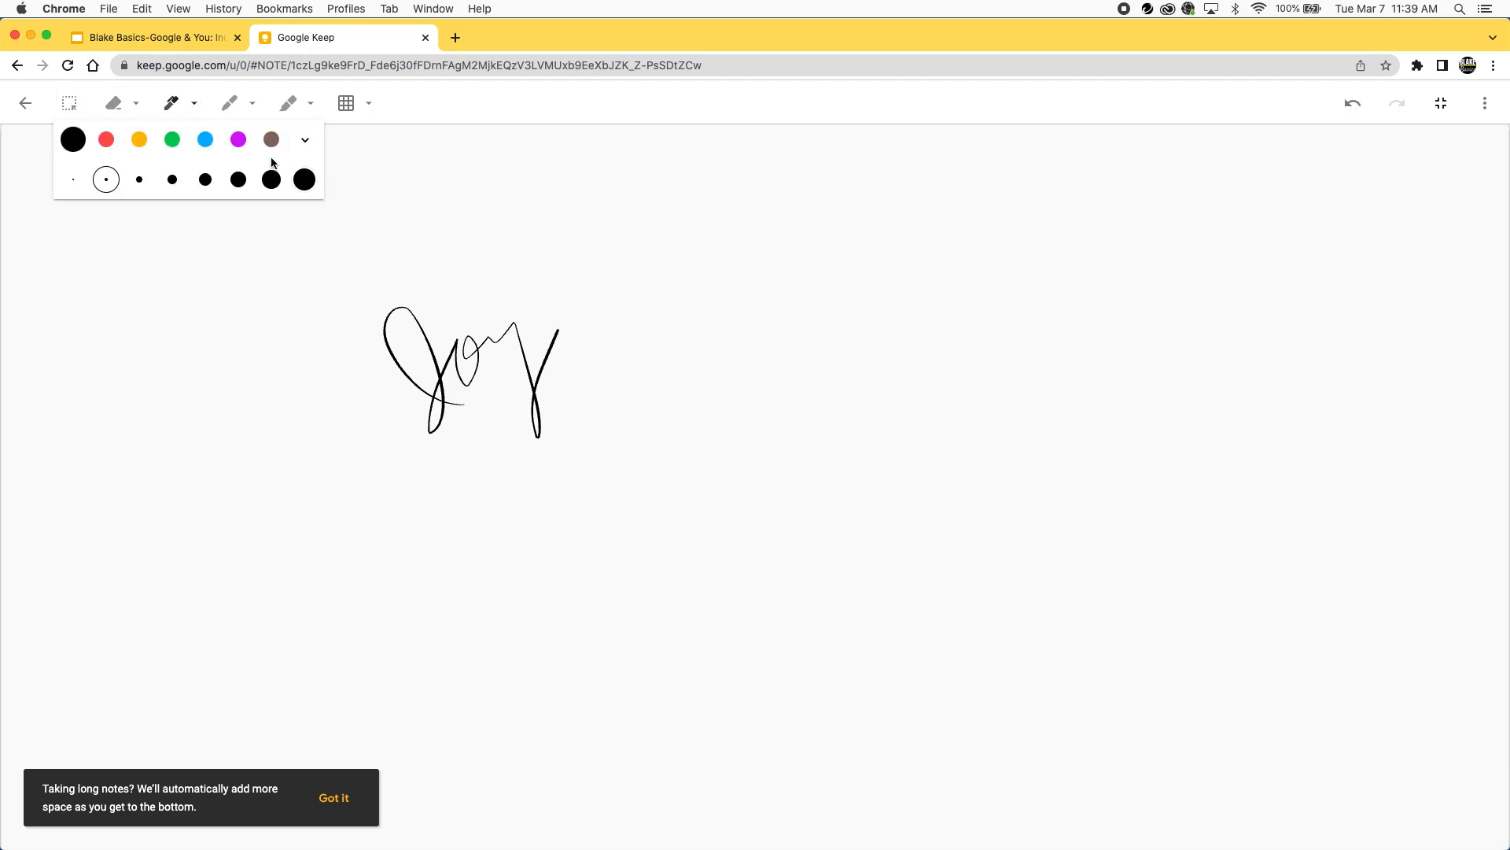
{"action": "left_click", "coordinate": [238, 139]}
{"action": "mouse_move", "coordinate": [737, 371]}
{"action": "left_mouse_down"}
{"action": "mouse_move", "coordinate": [715, 291]}
{"action": "mouse_move", "coordinate": [748, 330]}
{"action": "mouse_move", "coordinate": [789, 314]}
{"action": "mouse_move", "coordinate": [853, 426]}
{"action": "left_mouse_up"}
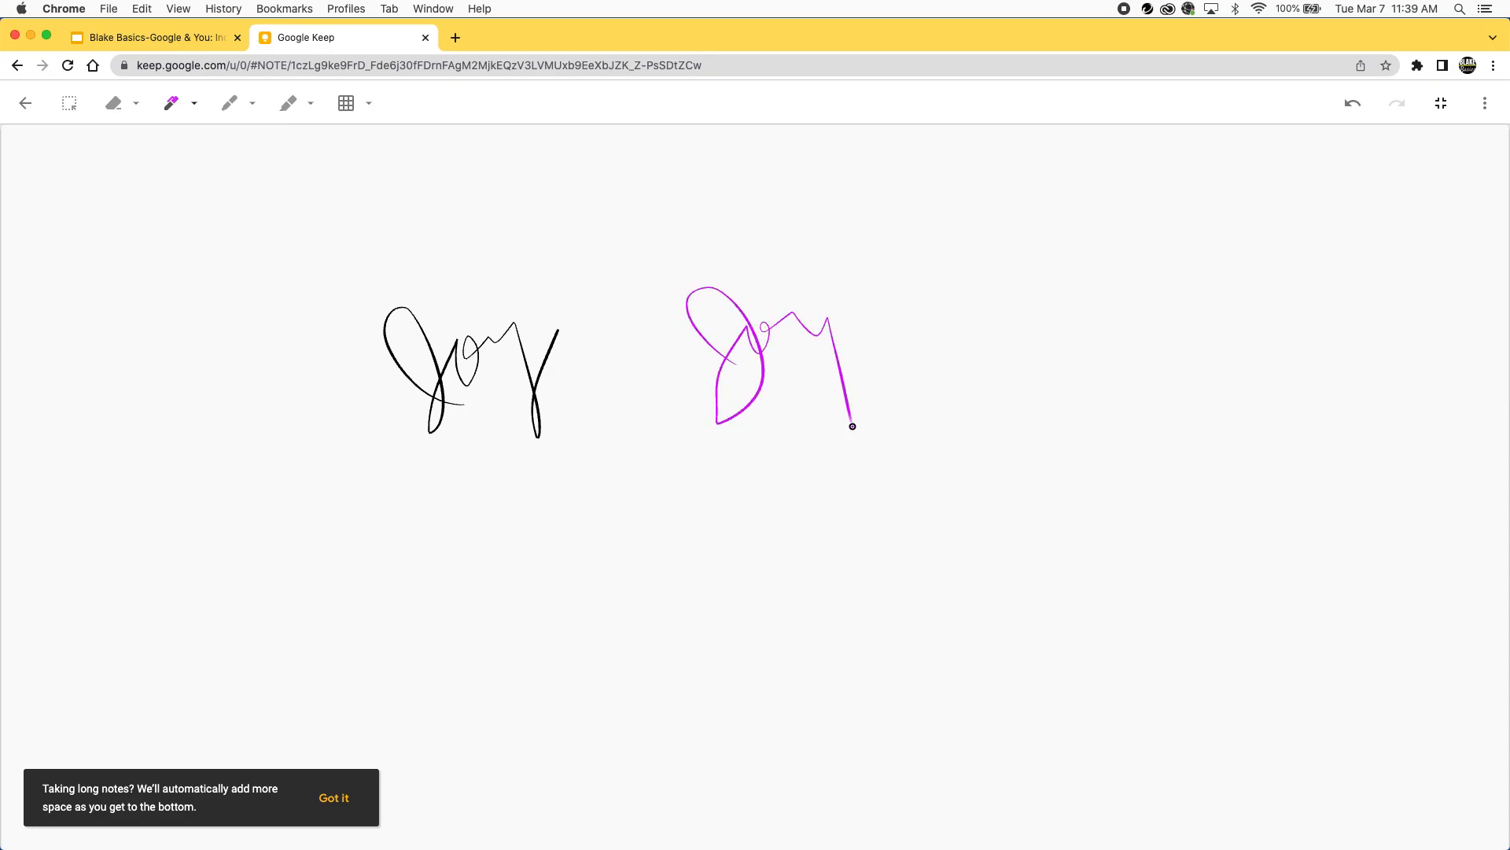
Handwrite the first name below the others with the red marker at its thickest size, and select the yellow highlighter.
{"action": "left_click", "coordinate": [229, 103]}
{"action": "left_click", "coordinate": [252, 104]}
{"action": "left_click", "coordinate": [363, 179]}
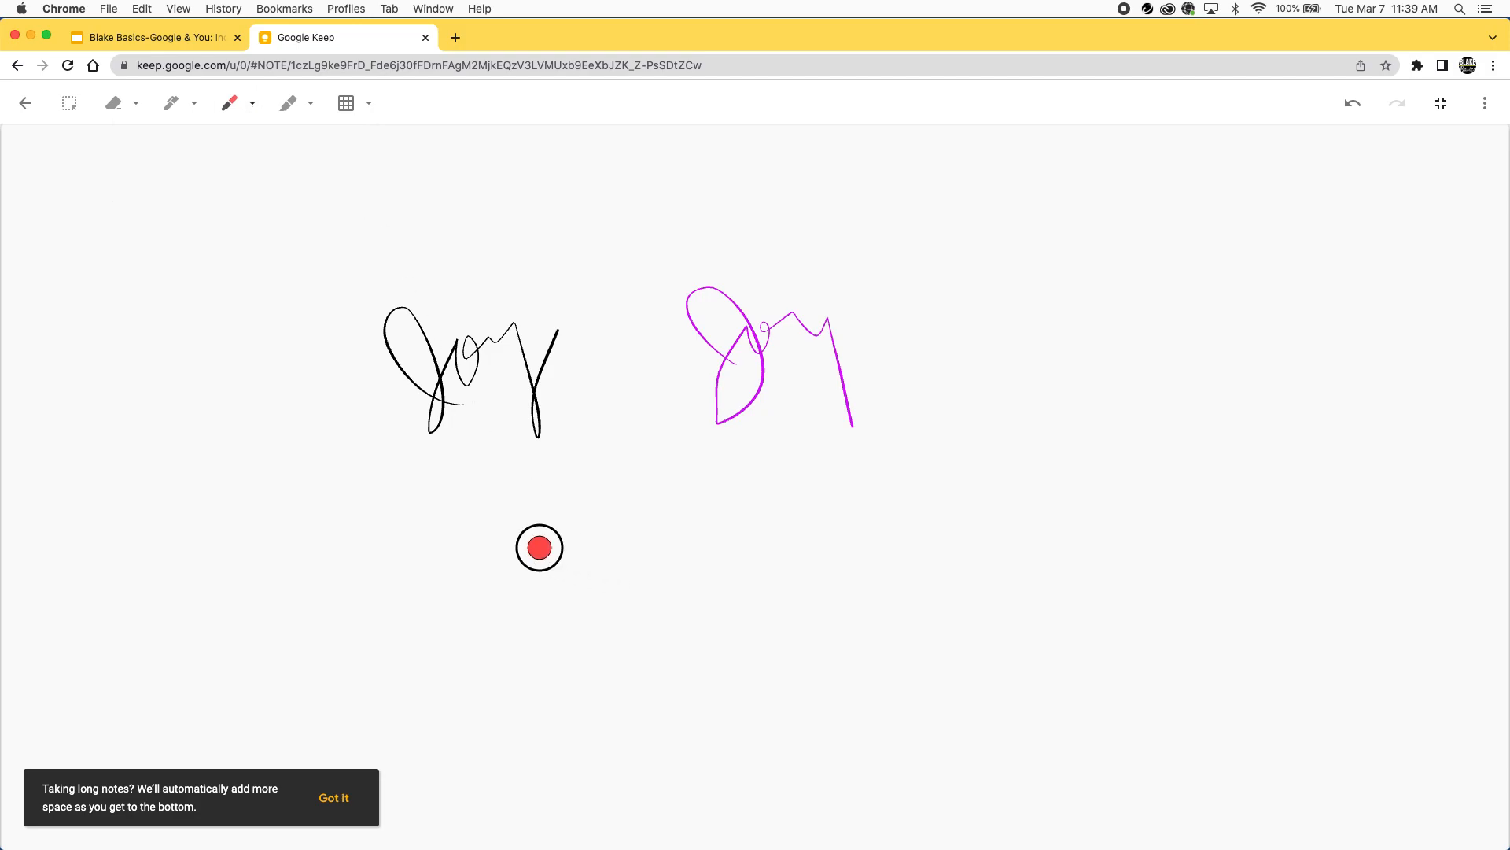
{"action": "mouse_move", "coordinate": [620, 609]}
{"action": "left_mouse_down"}
{"action": "mouse_move", "coordinate": [539, 569]}
{"action": "mouse_move", "coordinate": [630, 624]}
{"action": "mouse_move", "coordinate": [705, 520]}
{"action": "mouse_move", "coordinate": [822, 513]}
{"action": "mouse_move", "coordinate": [855, 639]}
{"action": "left_mouse_up"}
{"action": "left_click", "coordinate": [307, 105]}
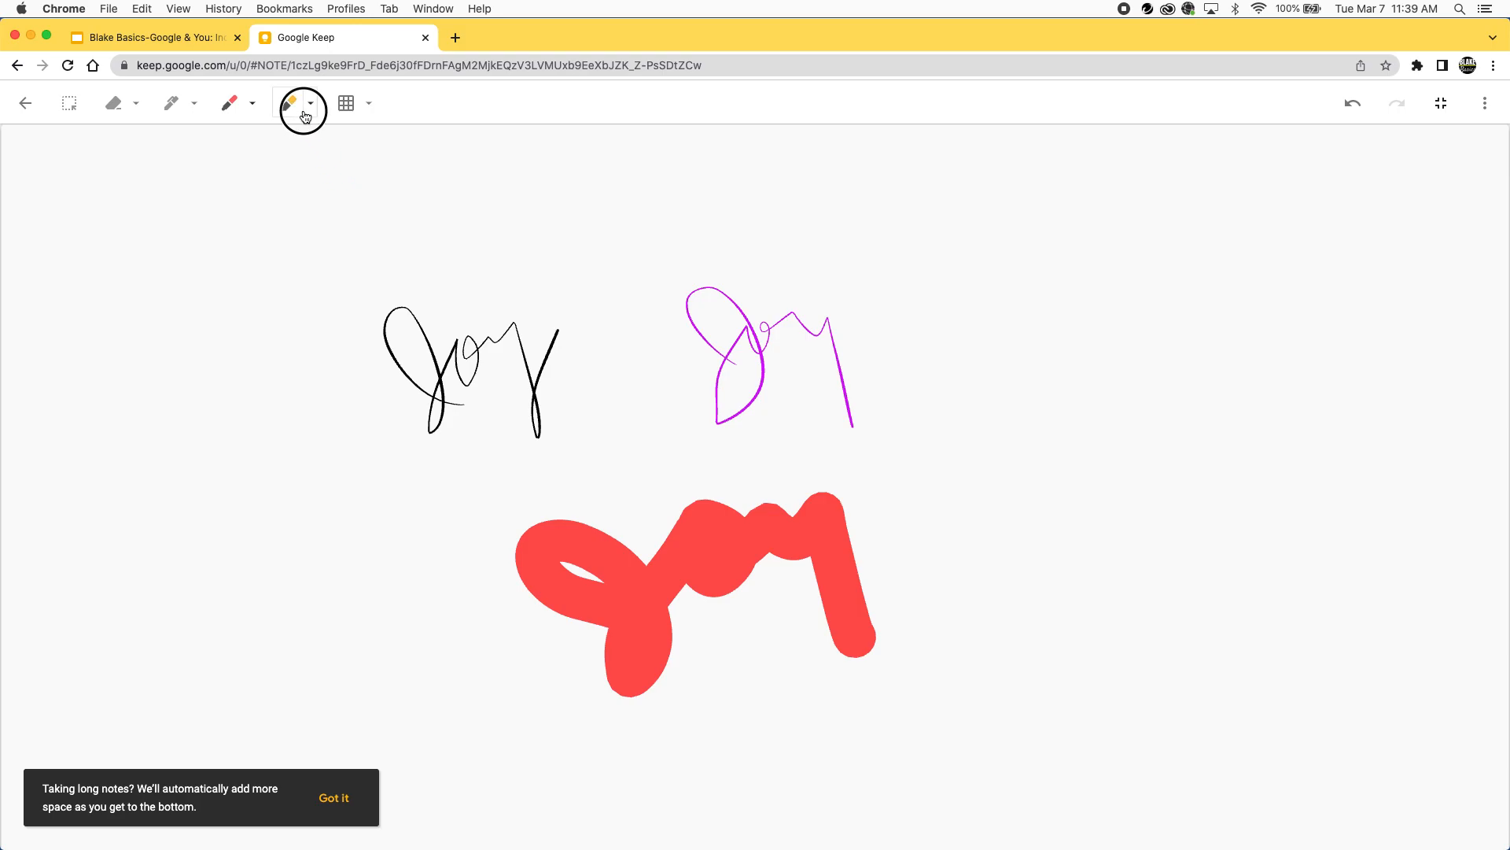
Try the Square, Dots and Rules grids on the drawing canvas, setting the grid back to None.
{"action": "left_click", "coordinate": [347, 105]}
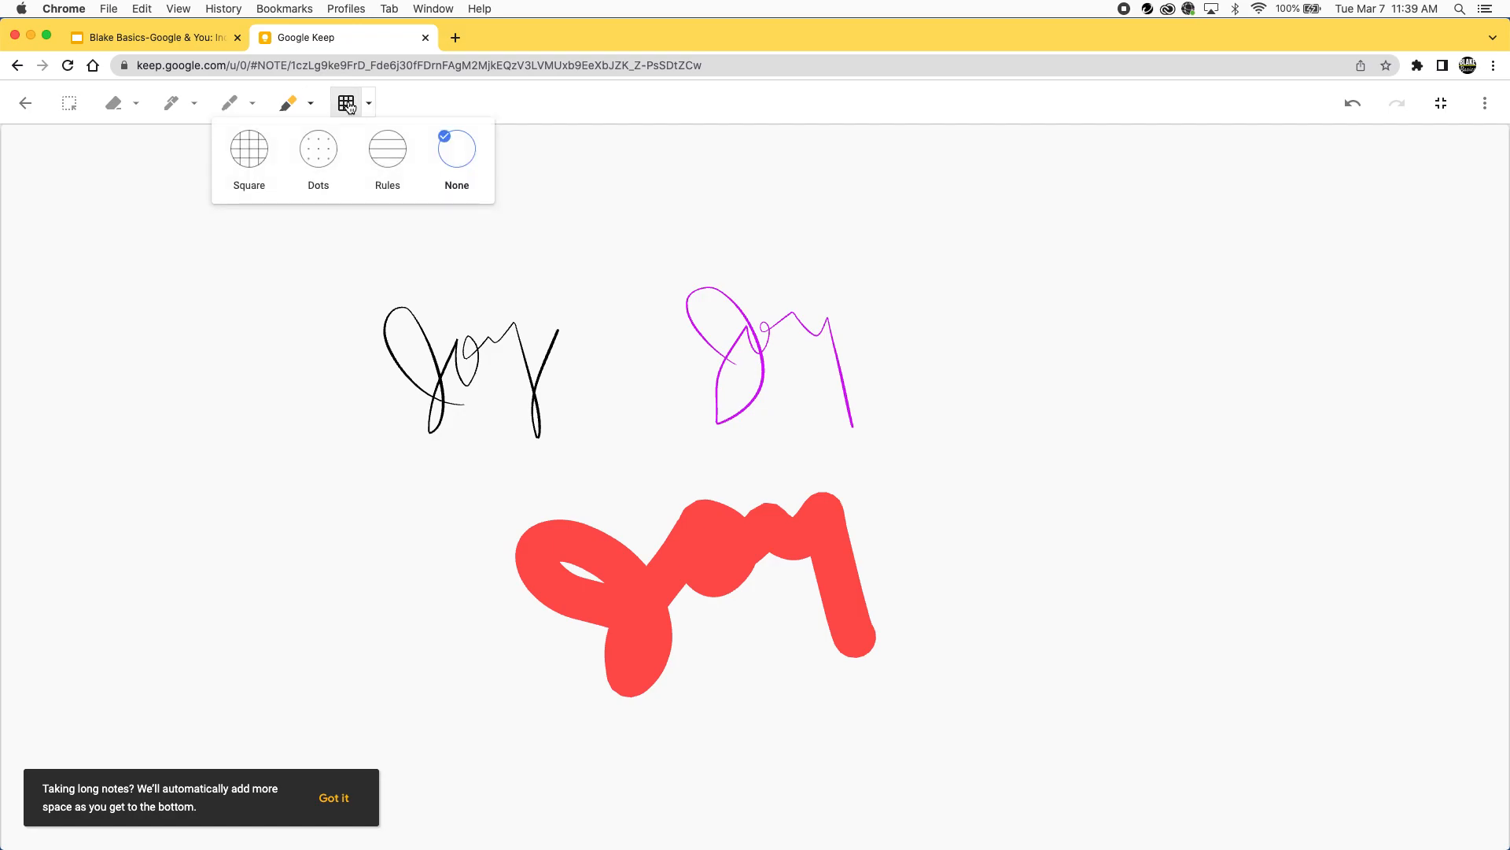
{"action": "left_click", "coordinate": [246, 162]}
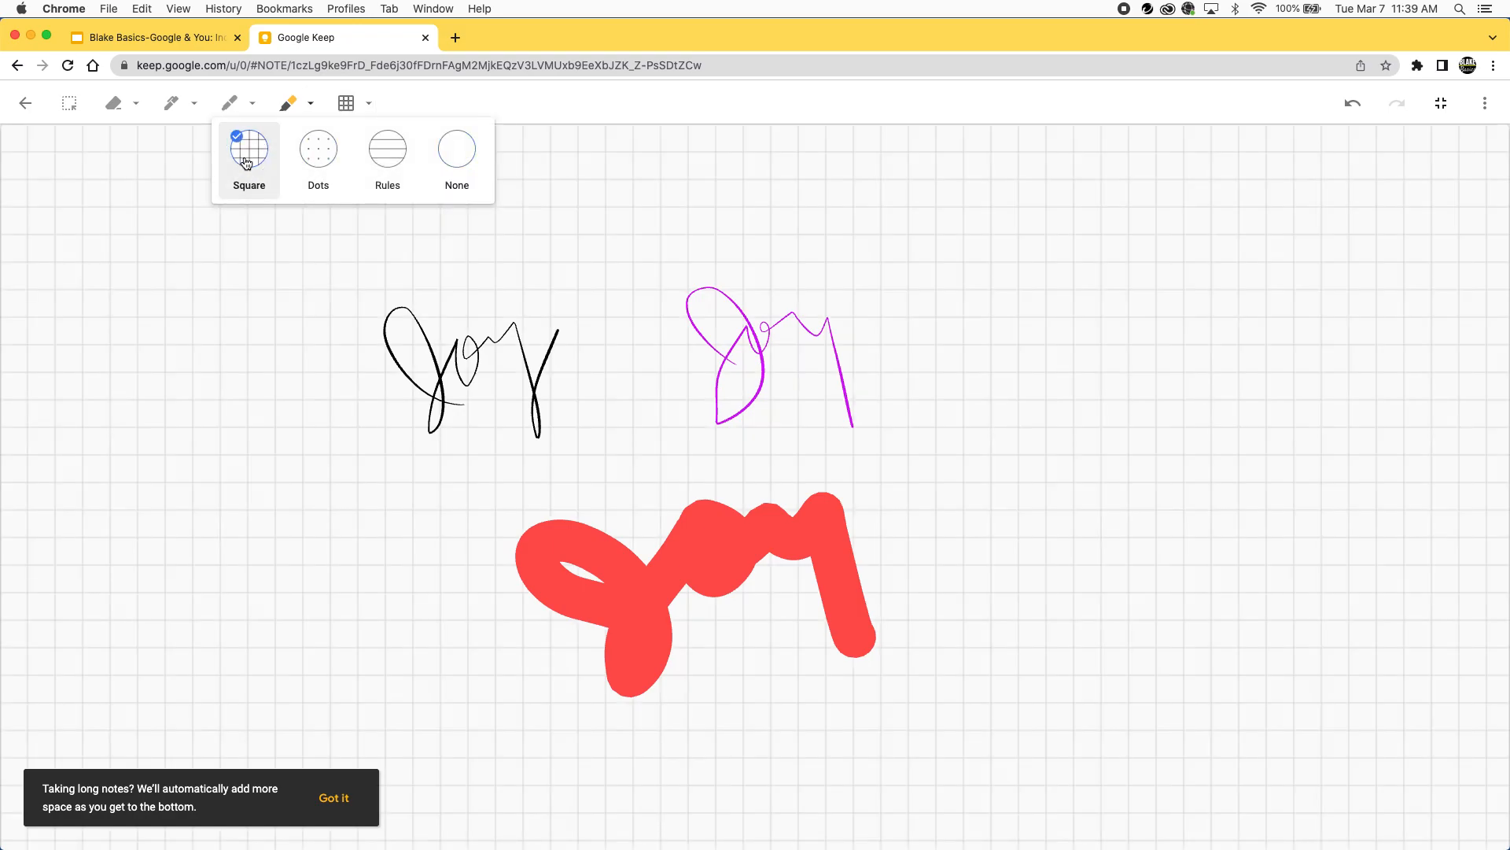
{"action": "left_click", "coordinate": [309, 163]}
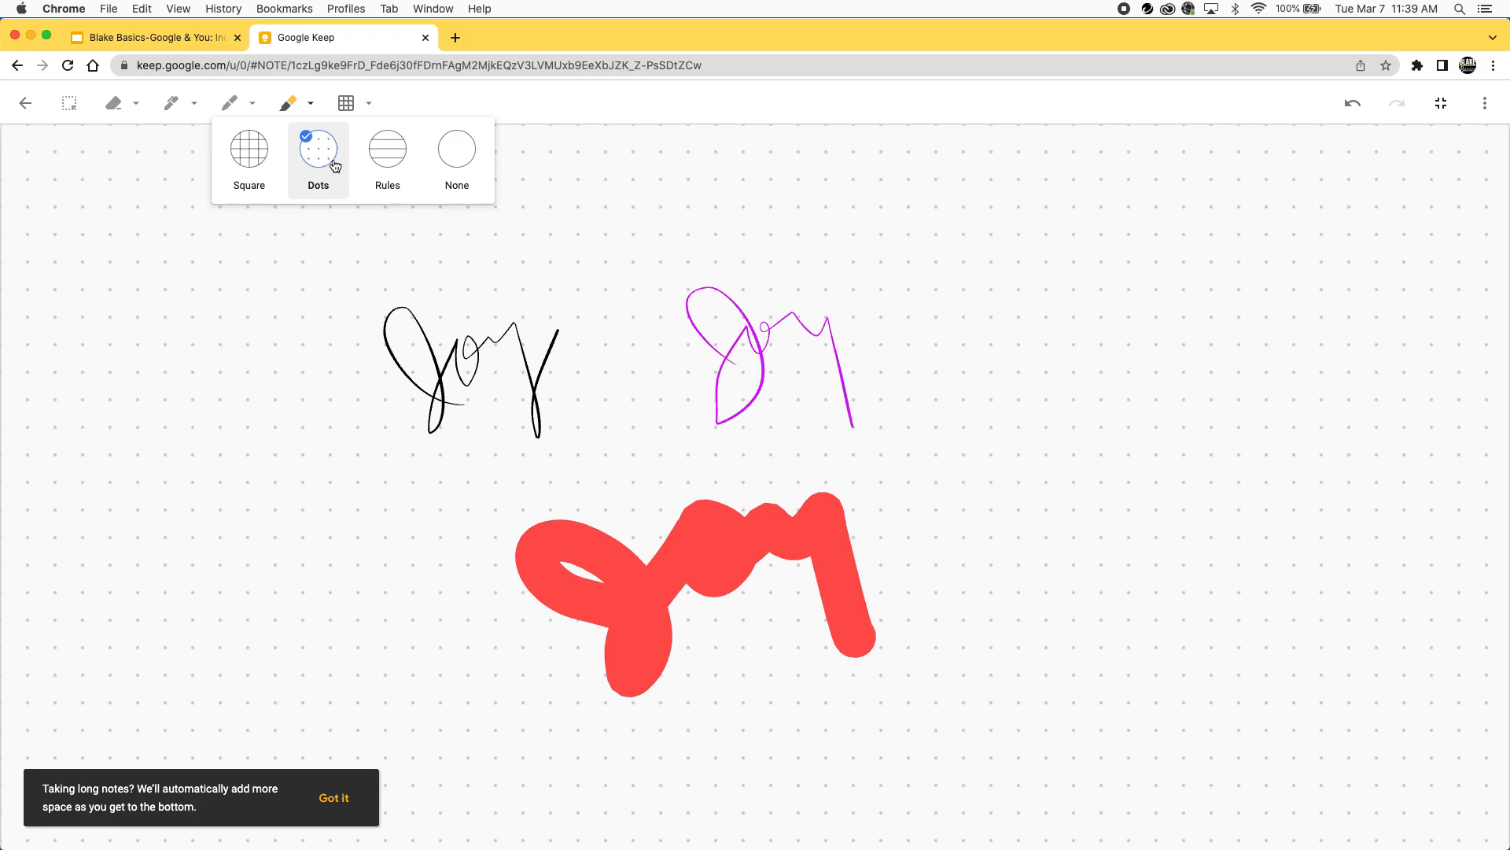
{"action": "left_click", "coordinate": [398, 164]}
{"action": "left_click", "coordinate": [449, 161]}
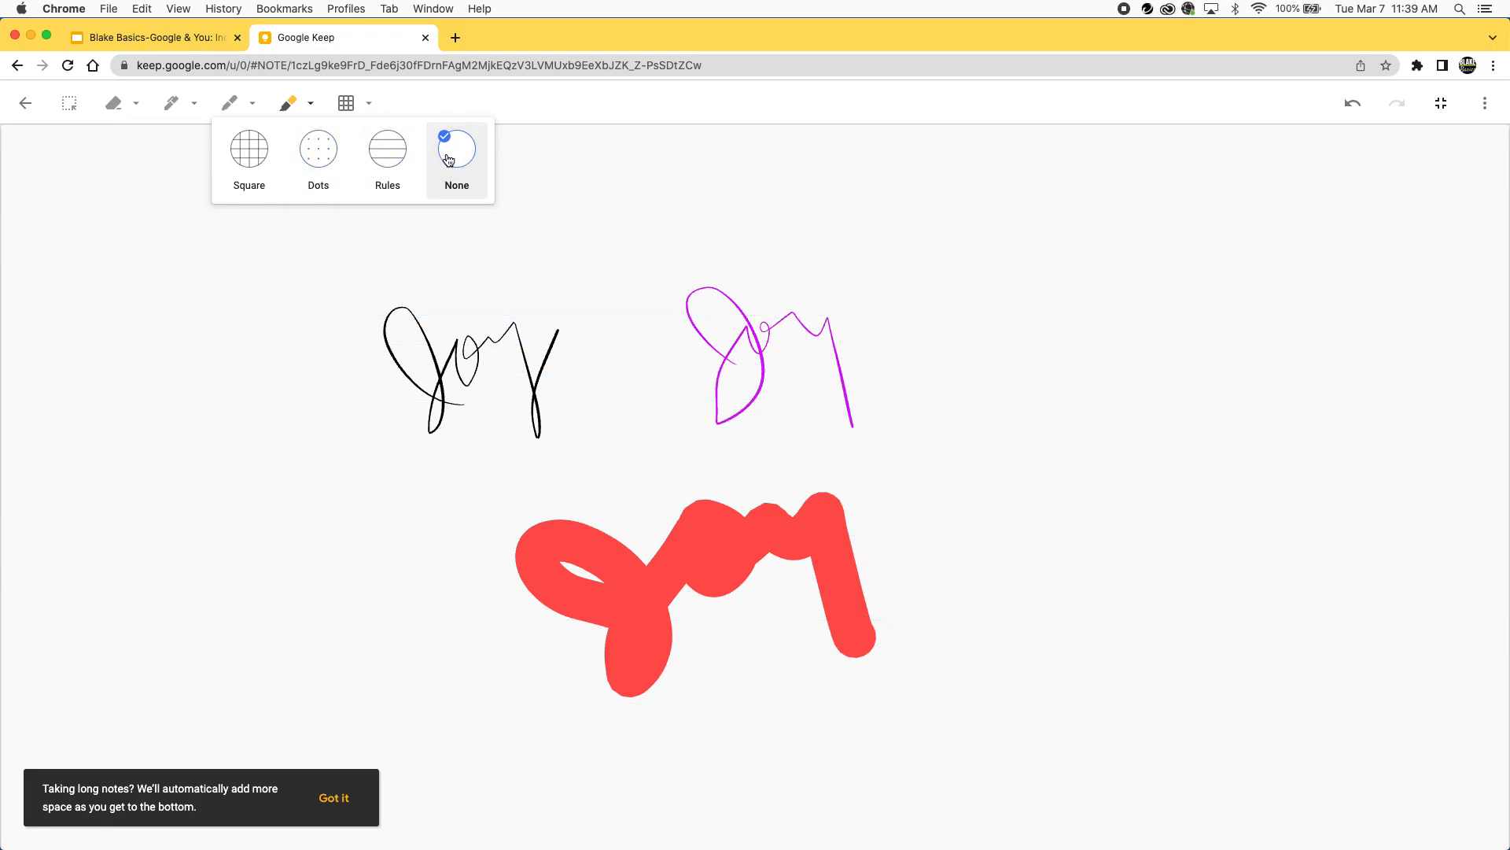
Handwrite the first name with the yellow highlighter above the black writing and return to the note.
{"action": "left_click", "coordinate": [265, 272]}
{"action": "mouse_move", "coordinate": [254, 269]}
{"action": "left_mouse_down"}
{"action": "mouse_move", "coordinate": [314, 273]}
{"action": "mouse_move", "coordinate": [442, 185]}
{"action": "mouse_move", "coordinate": [519, 343]}
{"action": "left_mouse_up"}
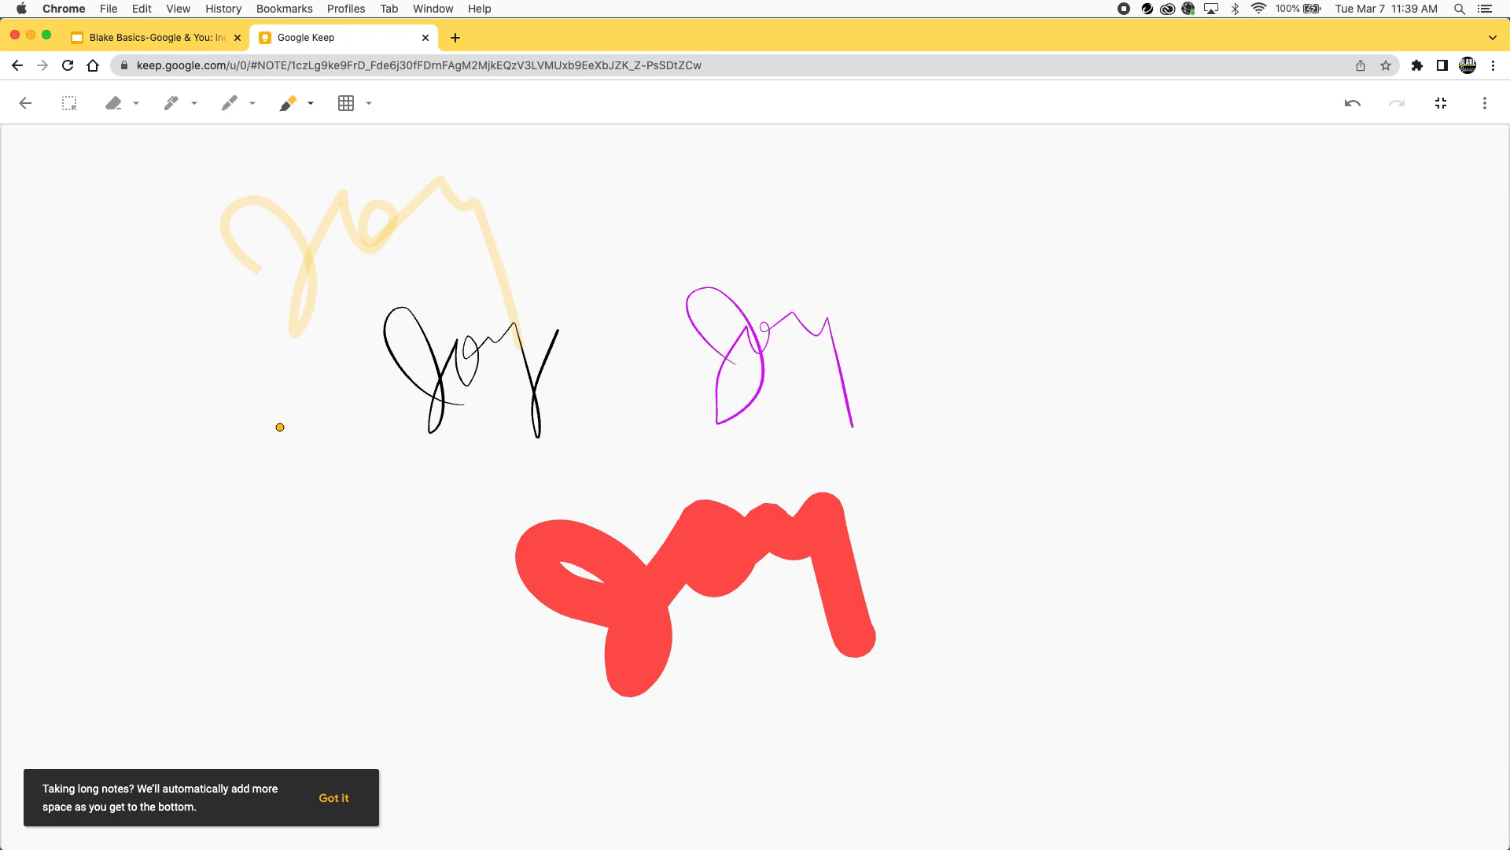
{"action": "left_click", "coordinate": [26, 109]}
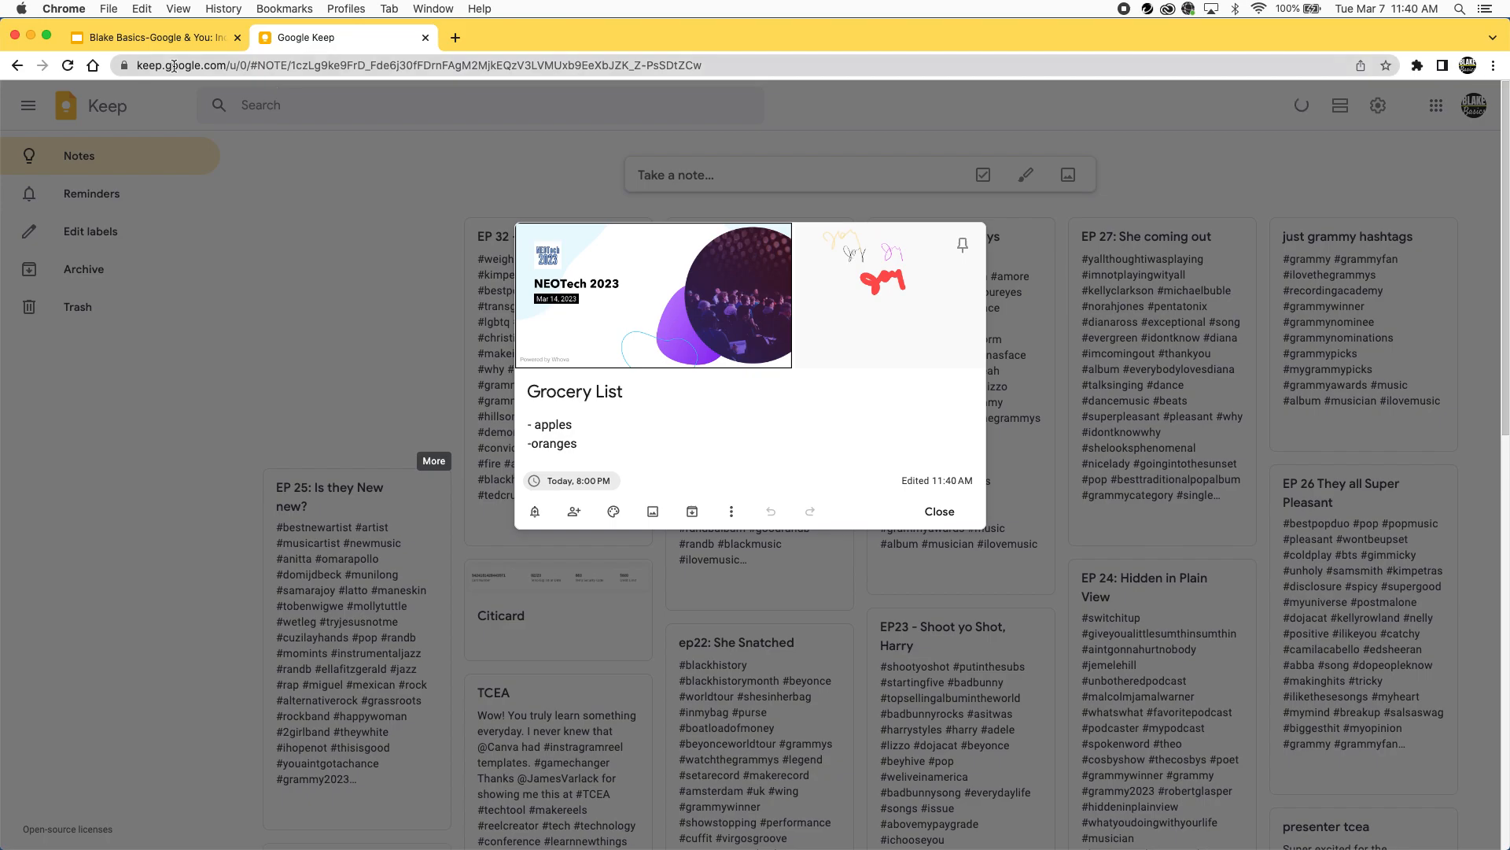
Switch to the Google Slides presentation and select the HELLO avatar image on the title slide.
{"action": "left_click", "coordinate": [157, 37]}
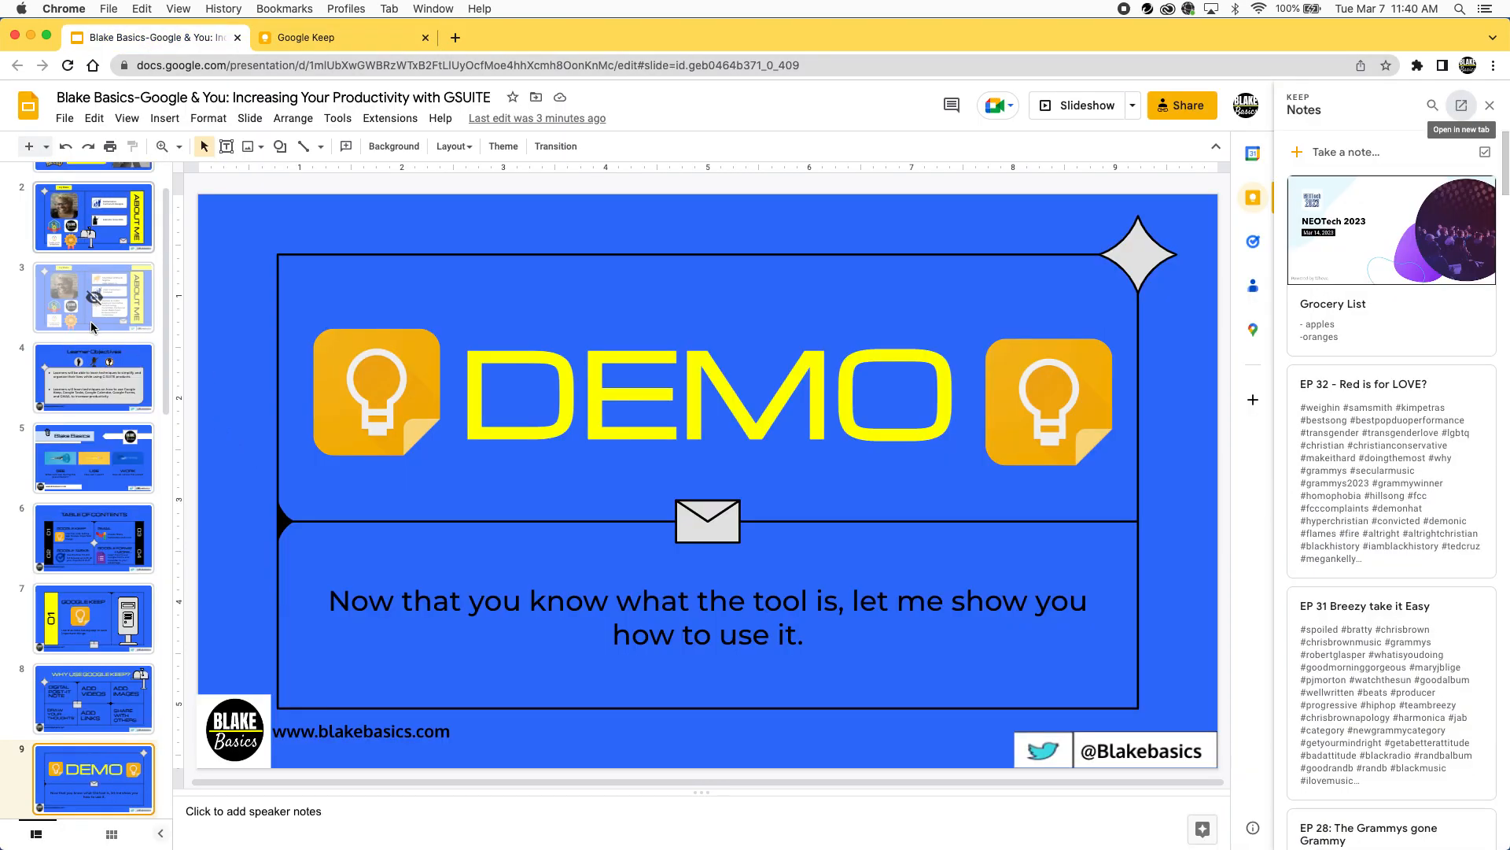
{"action": "scroll", "coordinate": [92, 327], "scroll_direction": "up", "scroll_amount": 2}
{"action": "left_click", "coordinate": [82, 206]}
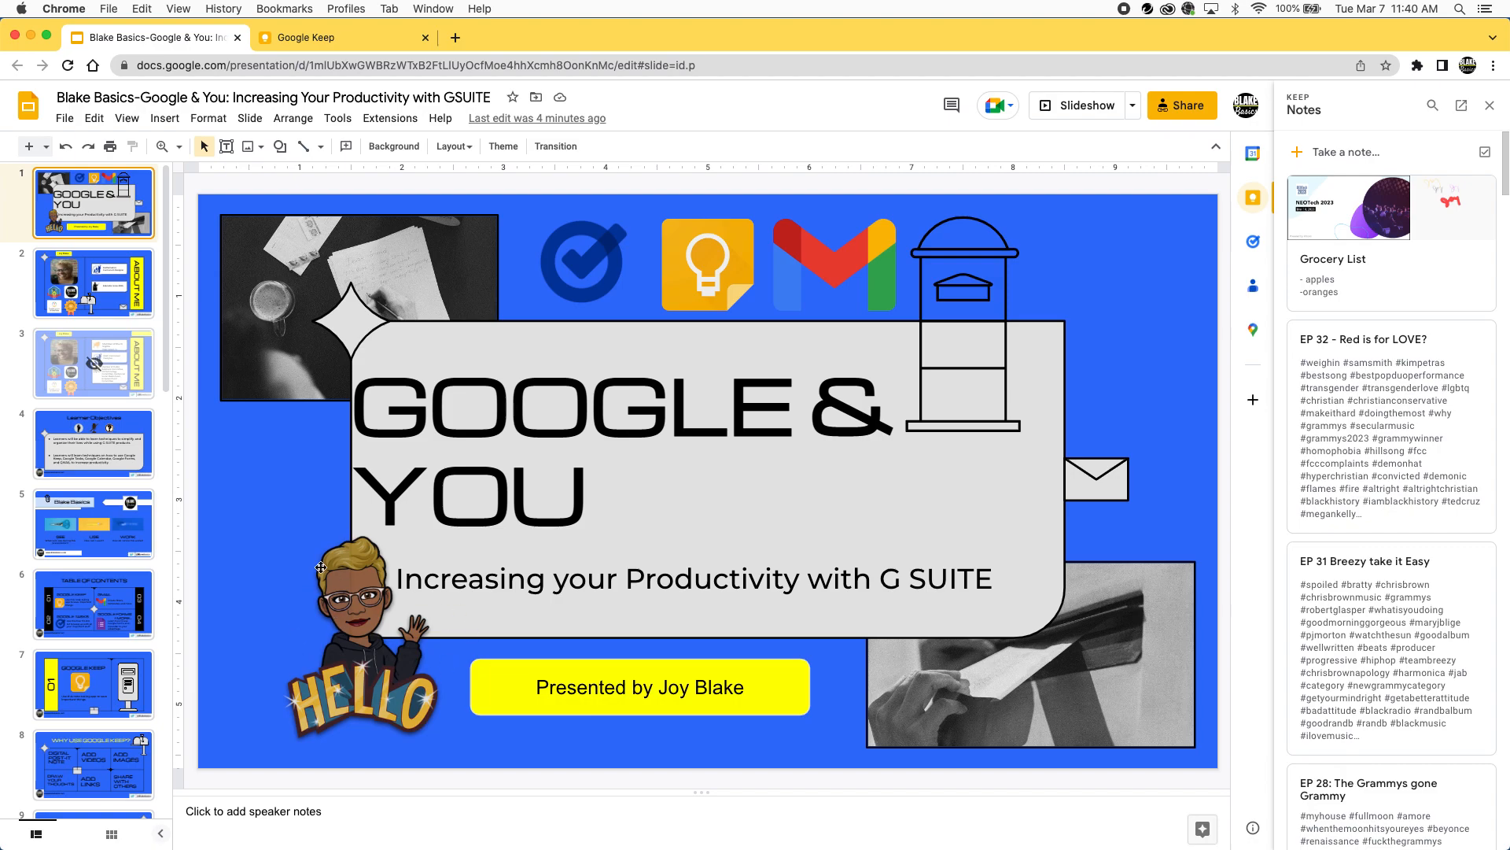
{"action": "left_click", "coordinate": [362, 656]}
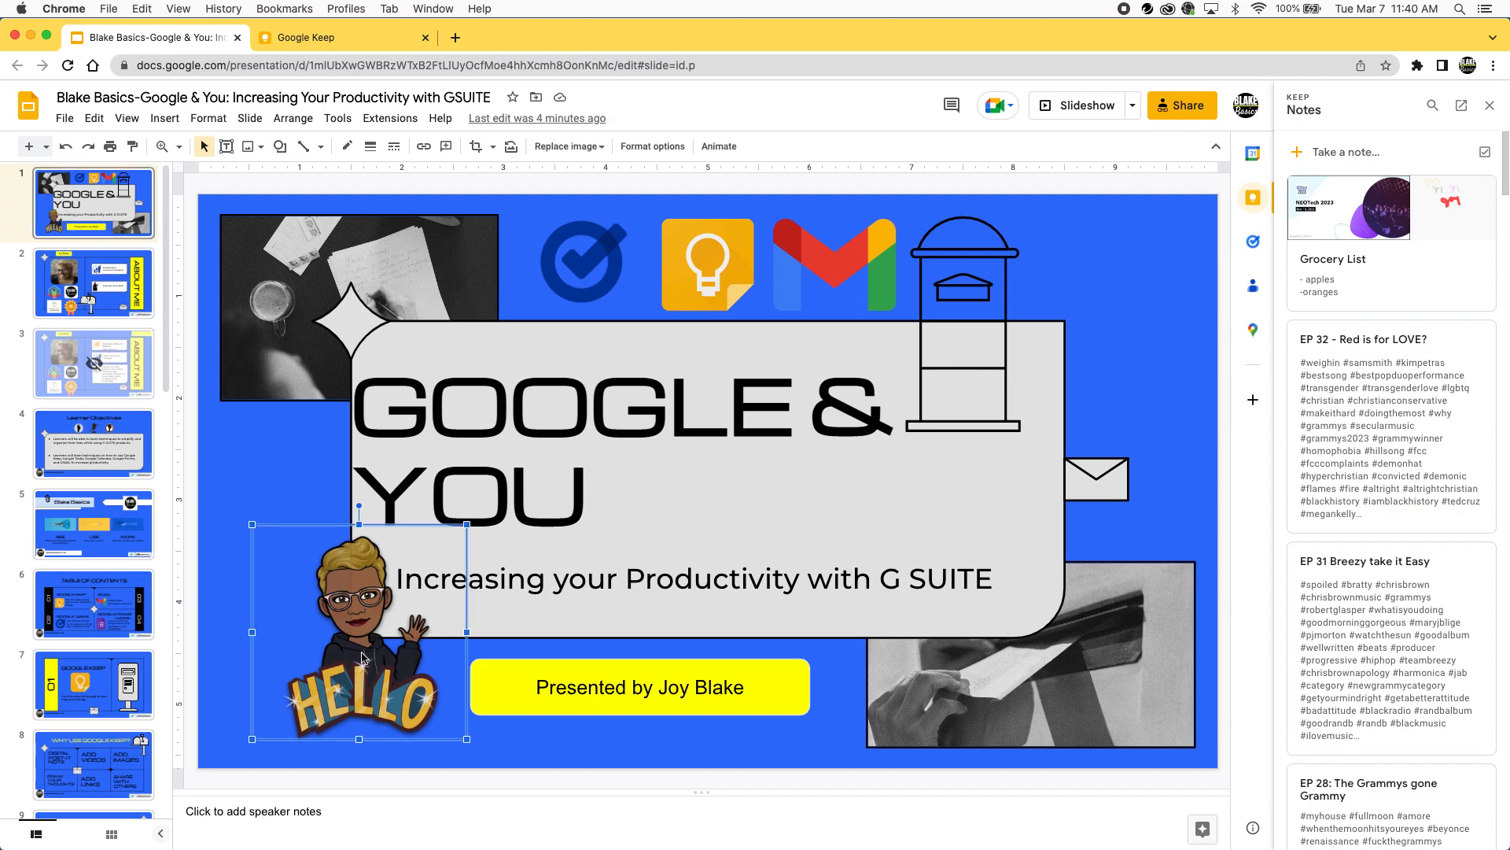
Switch back to Google Keep and add a new line below "-oranges" in the Grocery List note.
{"action": "left_click", "coordinate": [313, 38]}
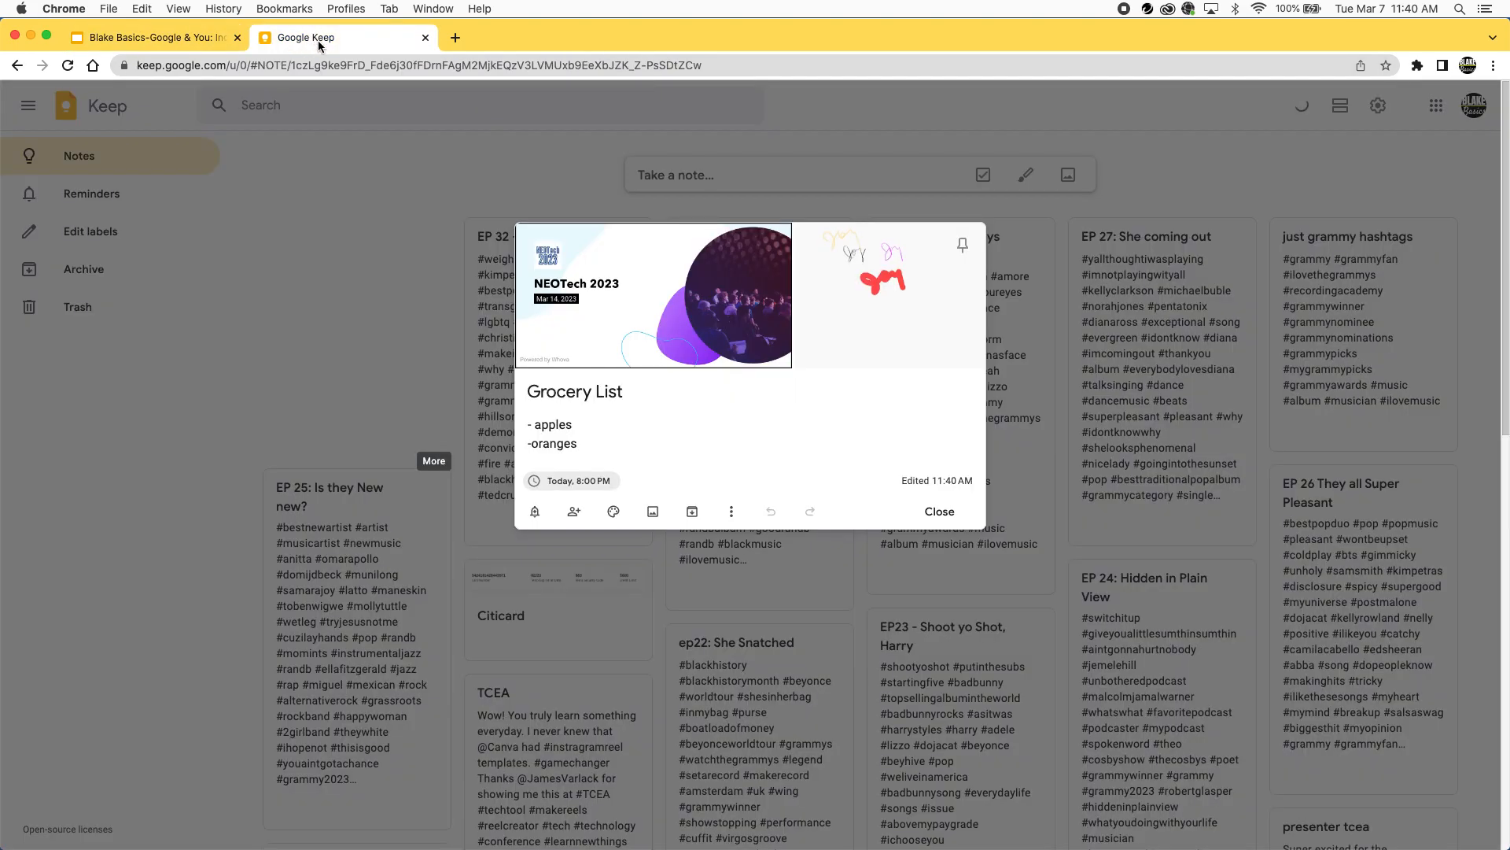
{"action": "left_click", "coordinate": [594, 442]}
{"action": "key", "text": "Return"}
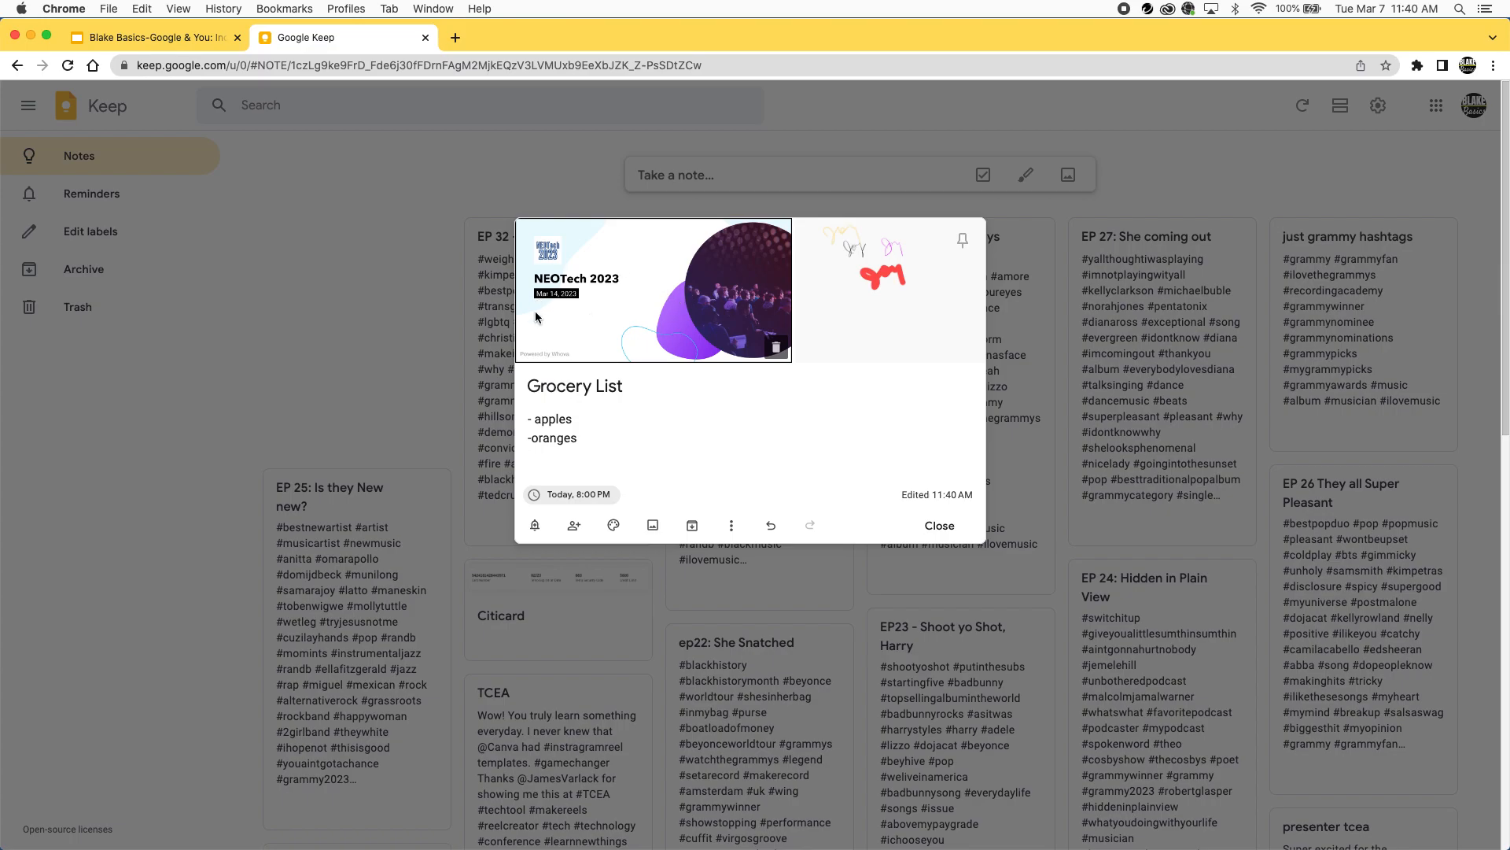
Show checkboxes in the Grocery List note and move "- apples" below "-oranges".
{"action": "left_click", "coordinate": [731, 525]}
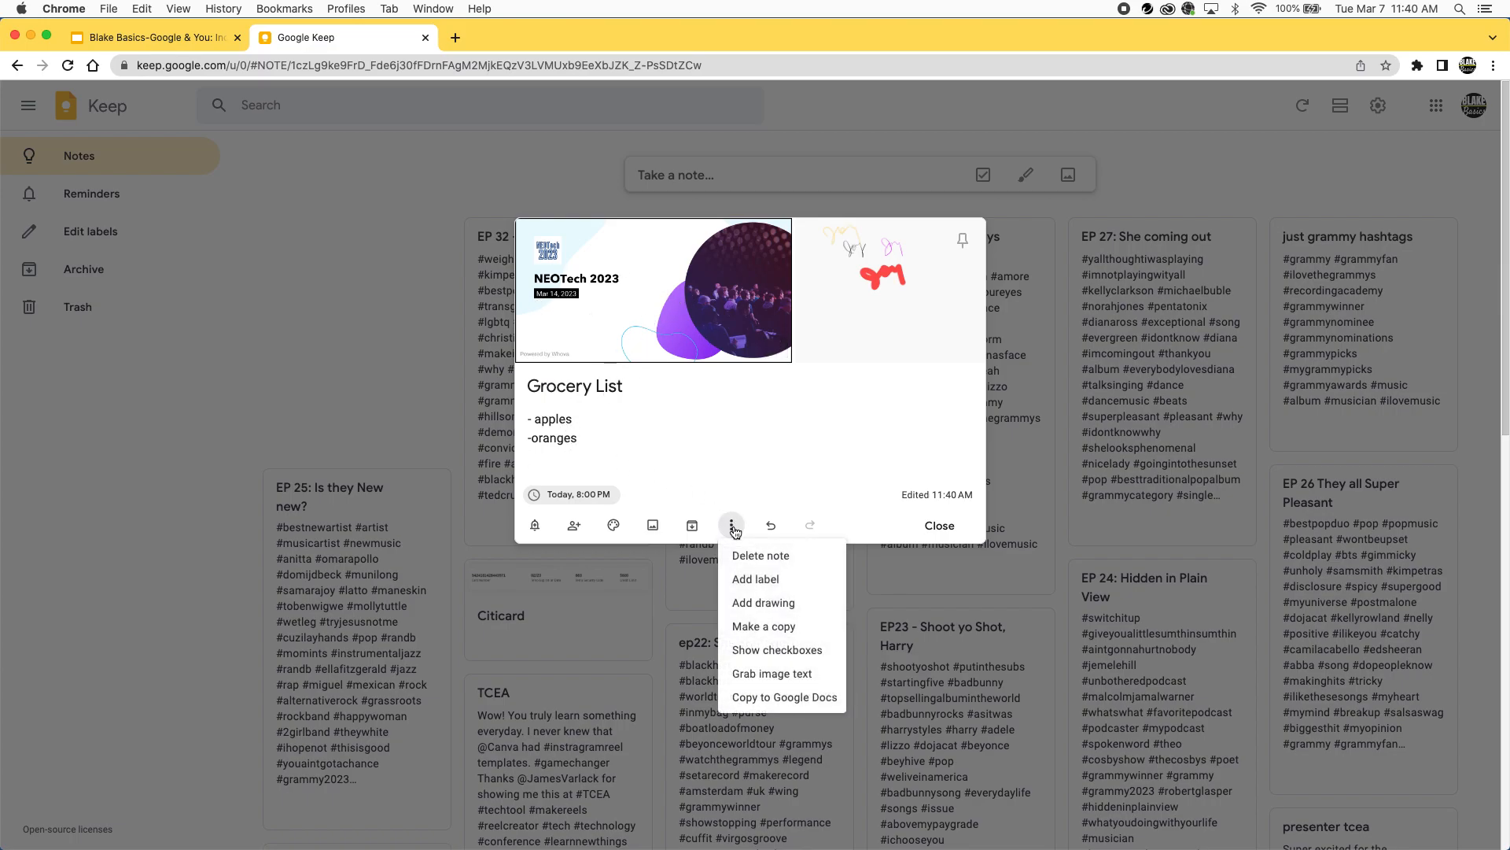
{"action": "left_click", "coordinate": [761, 652]}
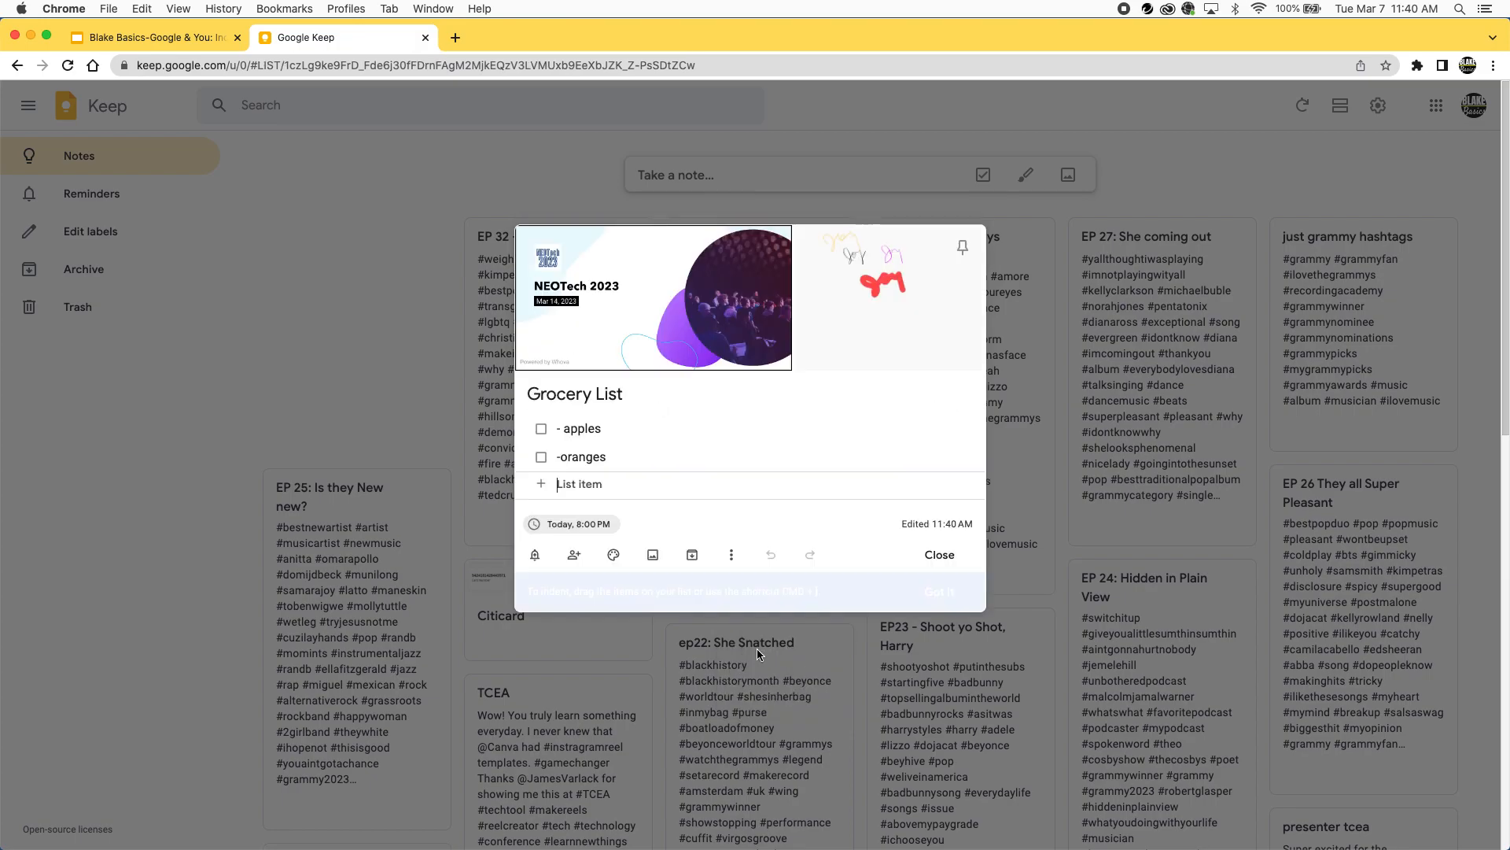
{"action": "left_click_drag", "start_coordinate": [535, 407], "coordinate": [535, 490]}
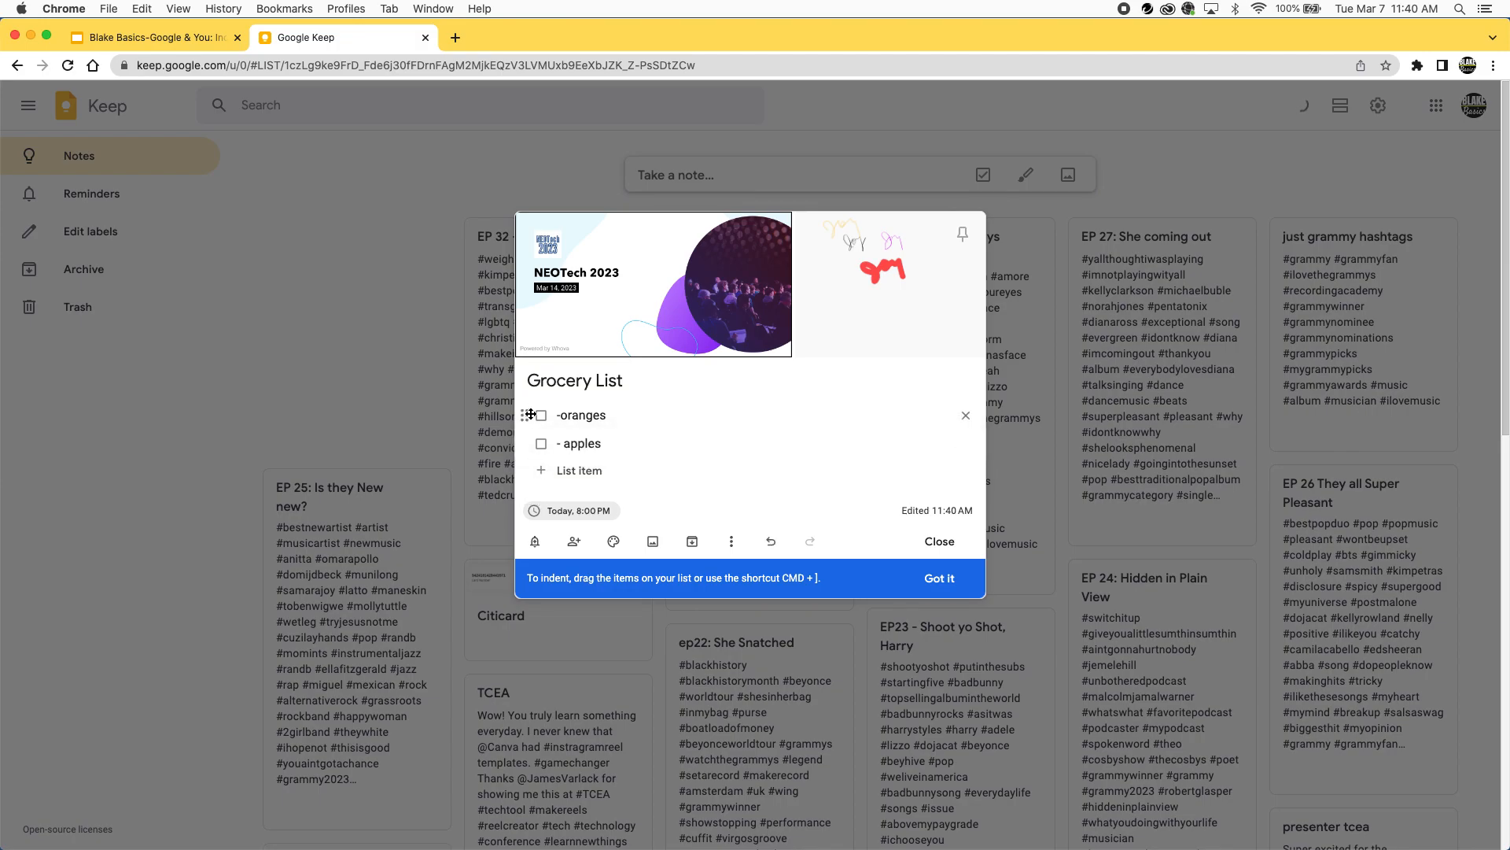
Mark "-oranges" as completed and return it to the unchecked items.
{"action": "left_click", "coordinate": [538, 419]}
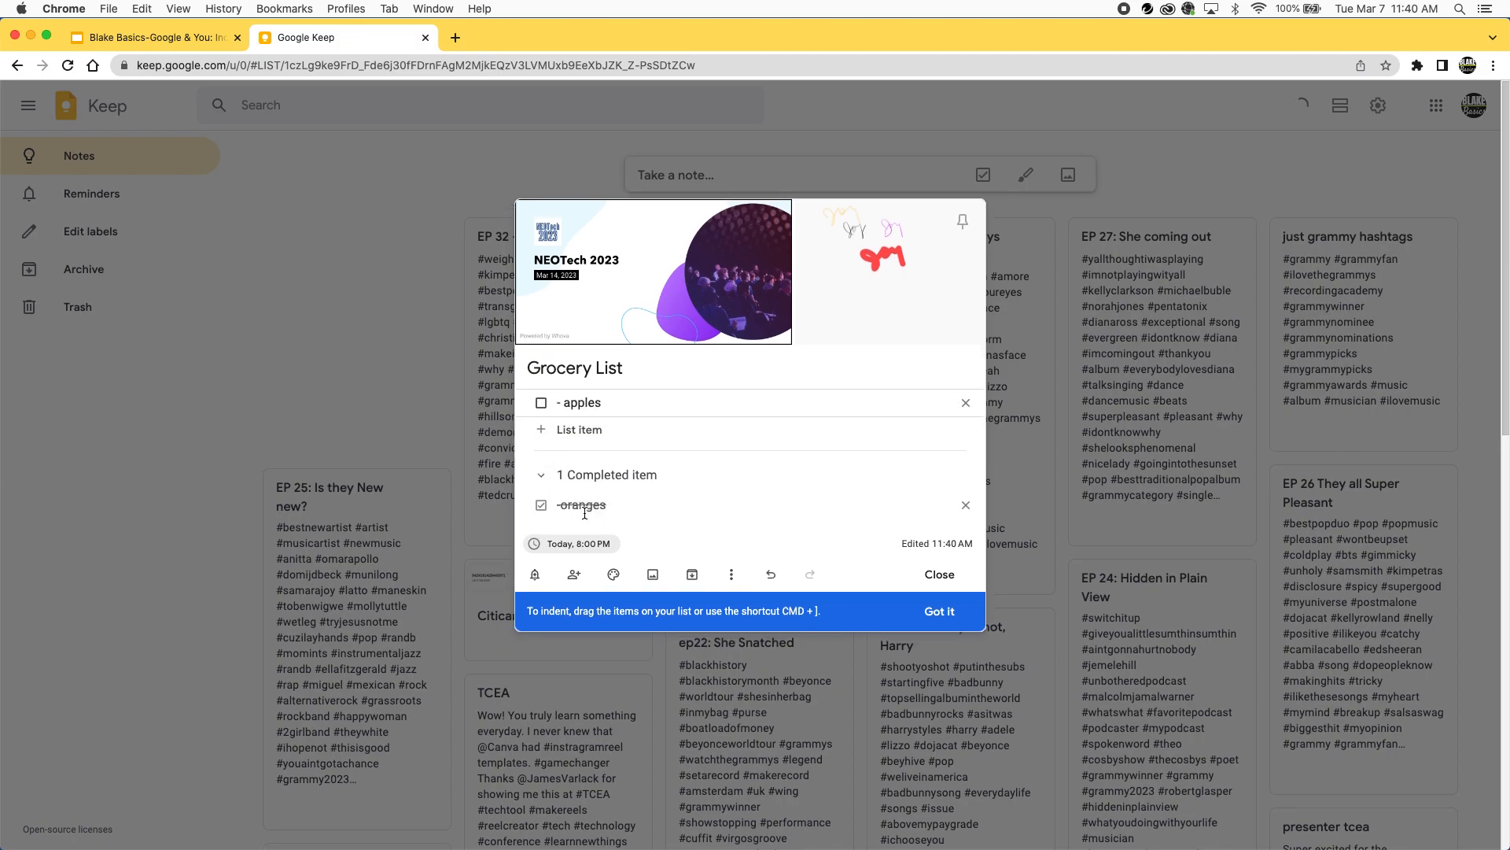
{"action": "left_click", "coordinate": [541, 504]}
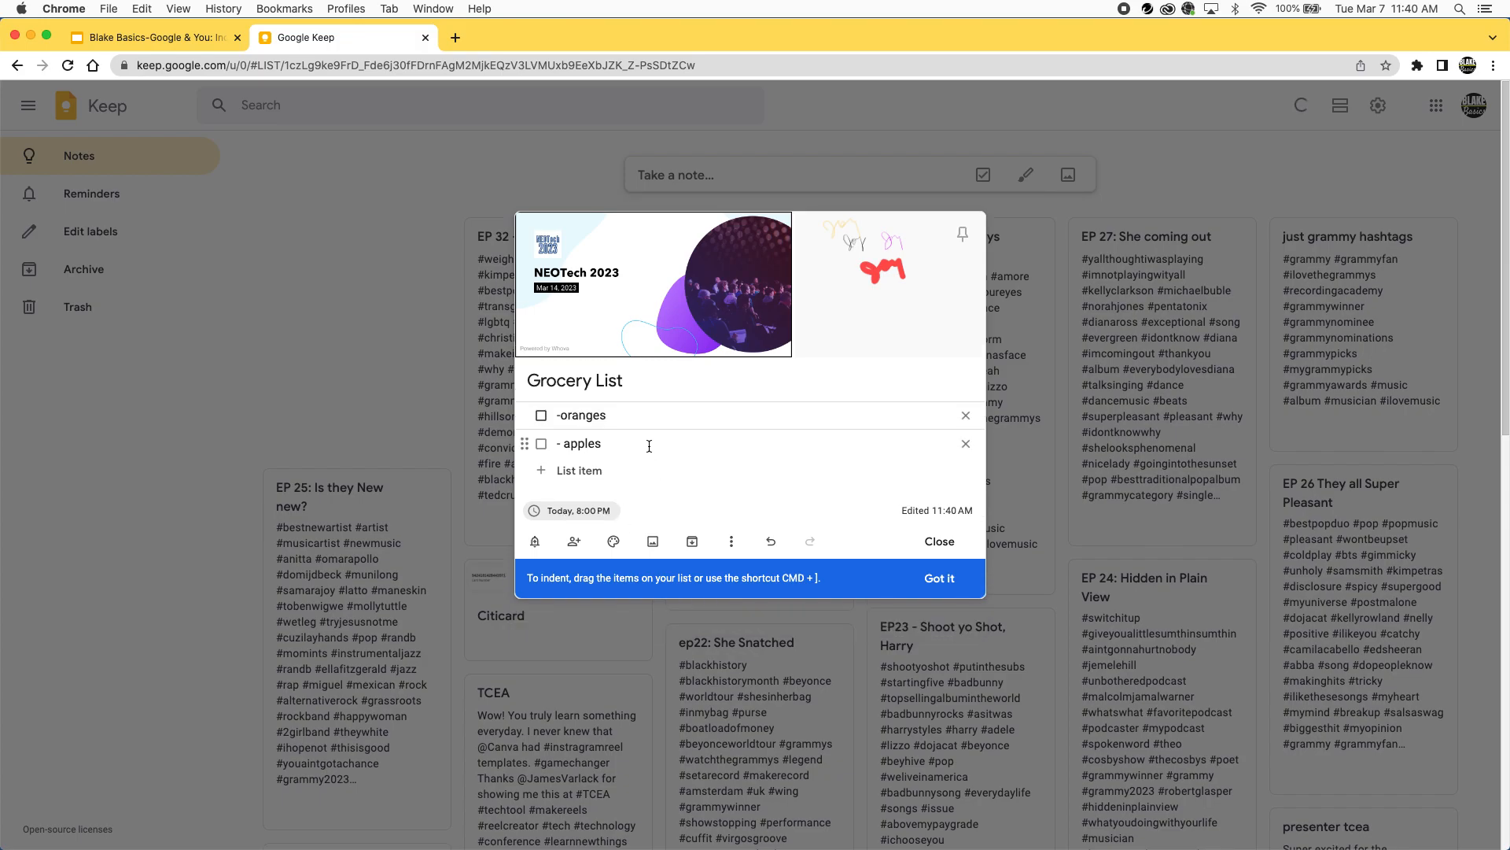
Grab the text from the note's images into the Grocery List and dismiss the indenting tip.
{"action": "left_click", "coordinate": [731, 541]}
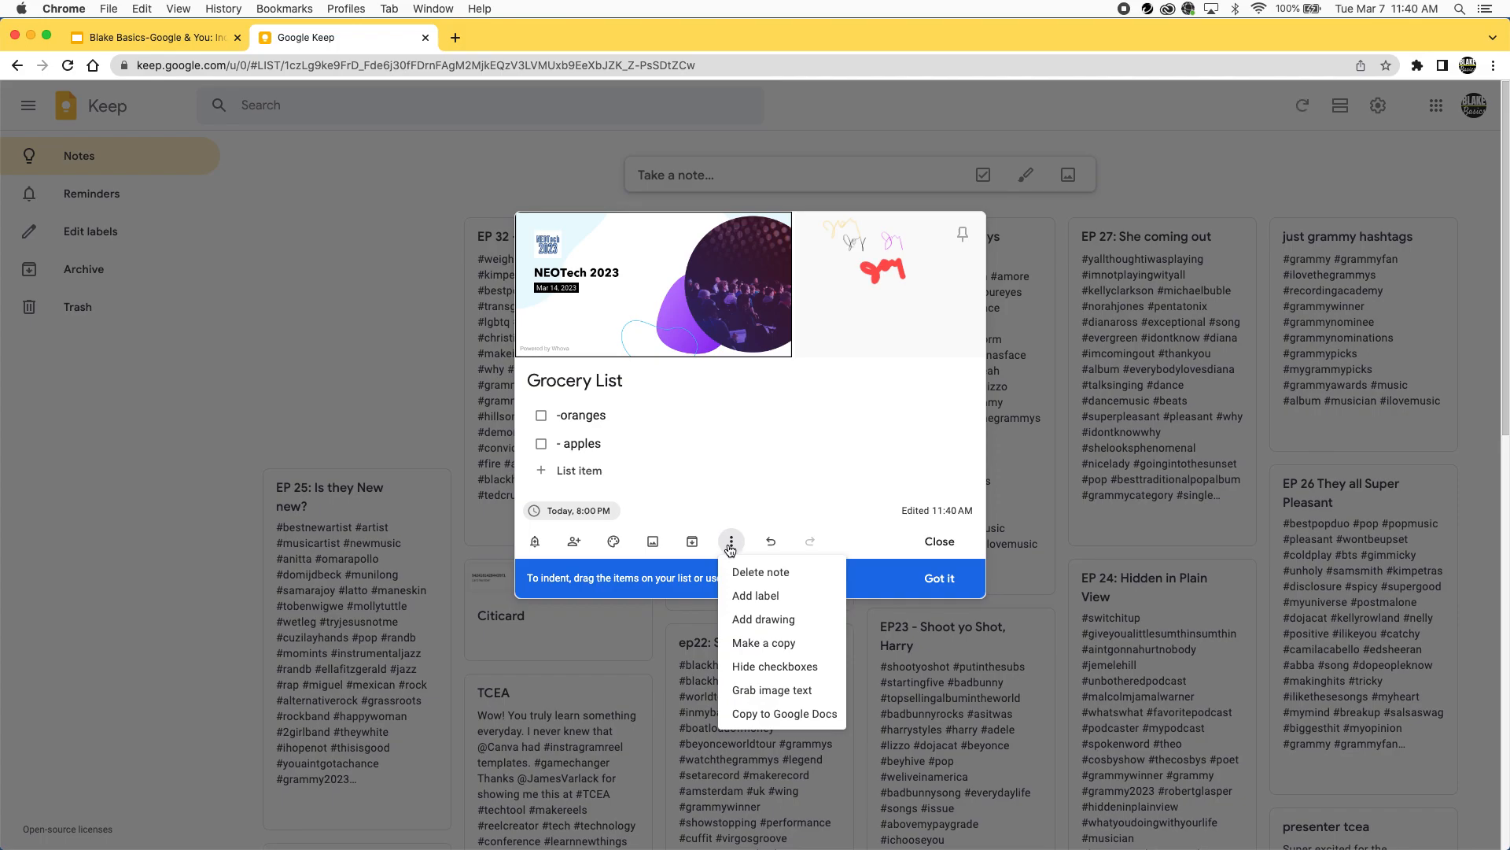
{"action": "left_click", "coordinate": [772, 691]}
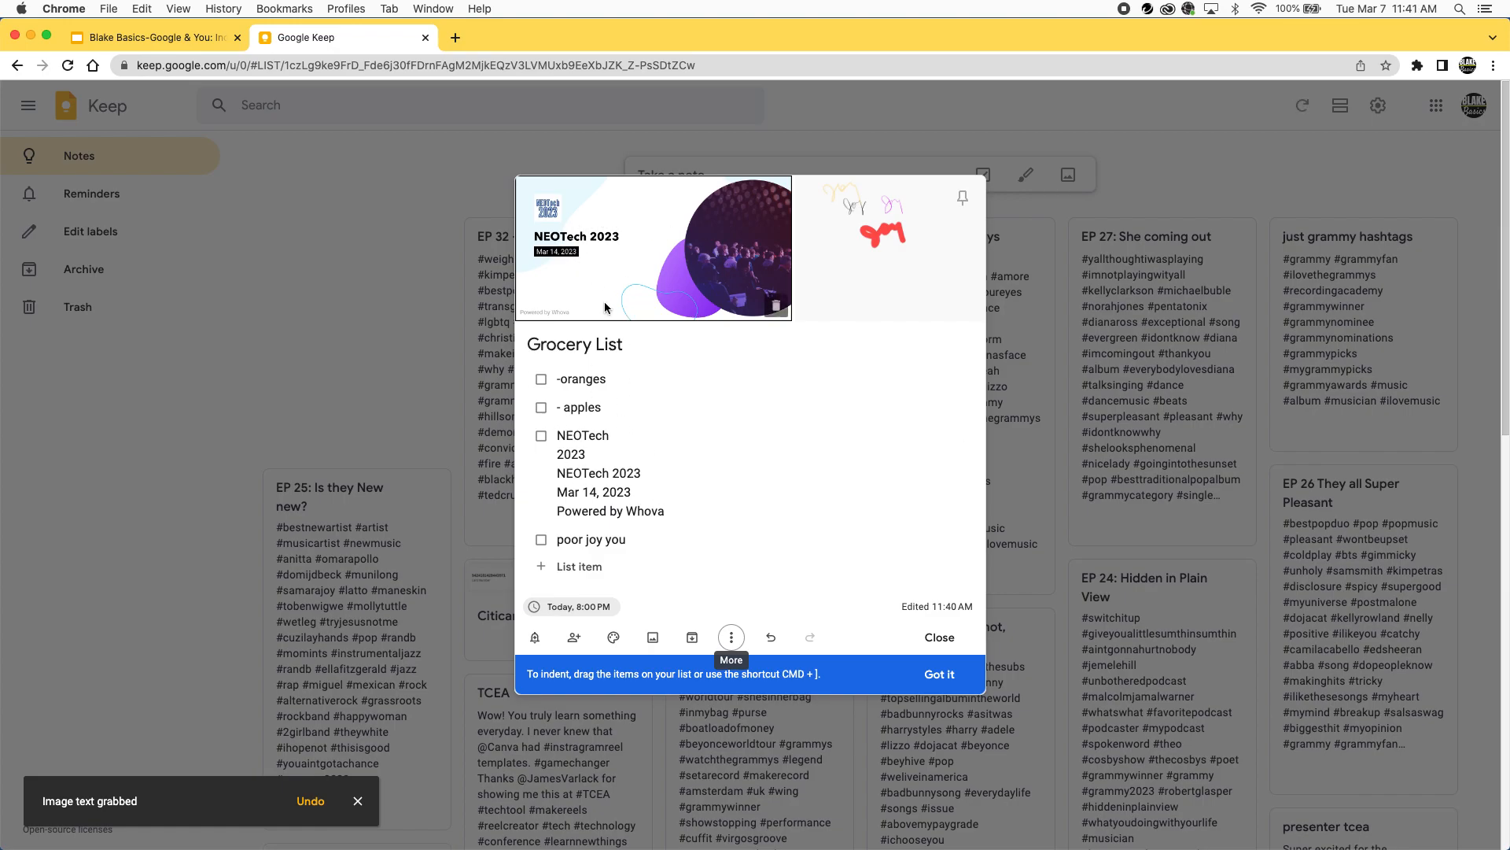
{"action": "left_click", "coordinate": [732, 639]}
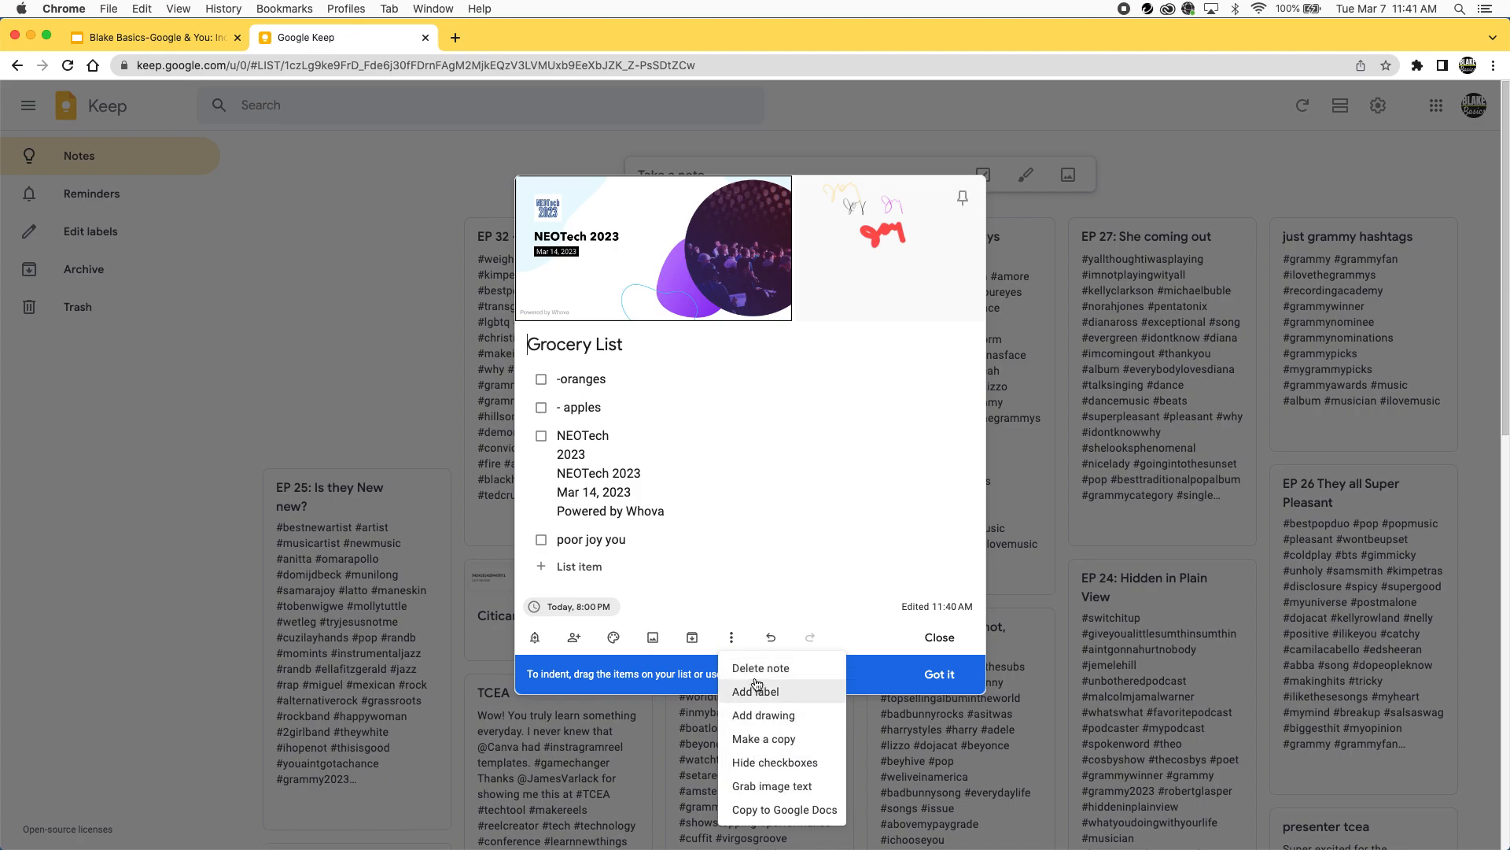
{"action": "left_click", "coordinate": [727, 559]}
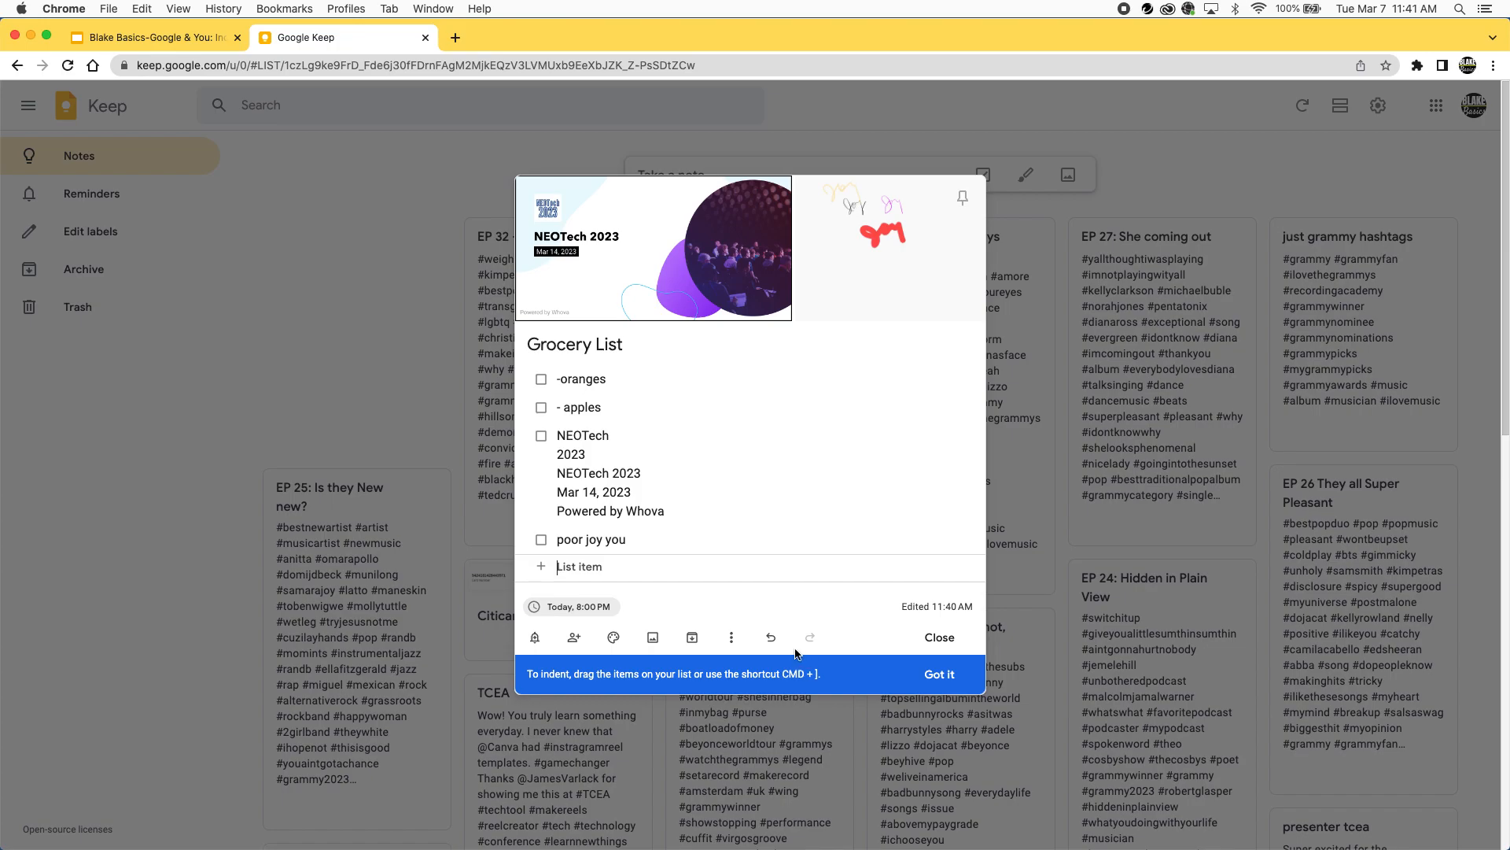
{"action": "left_click", "coordinate": [938, 677]}
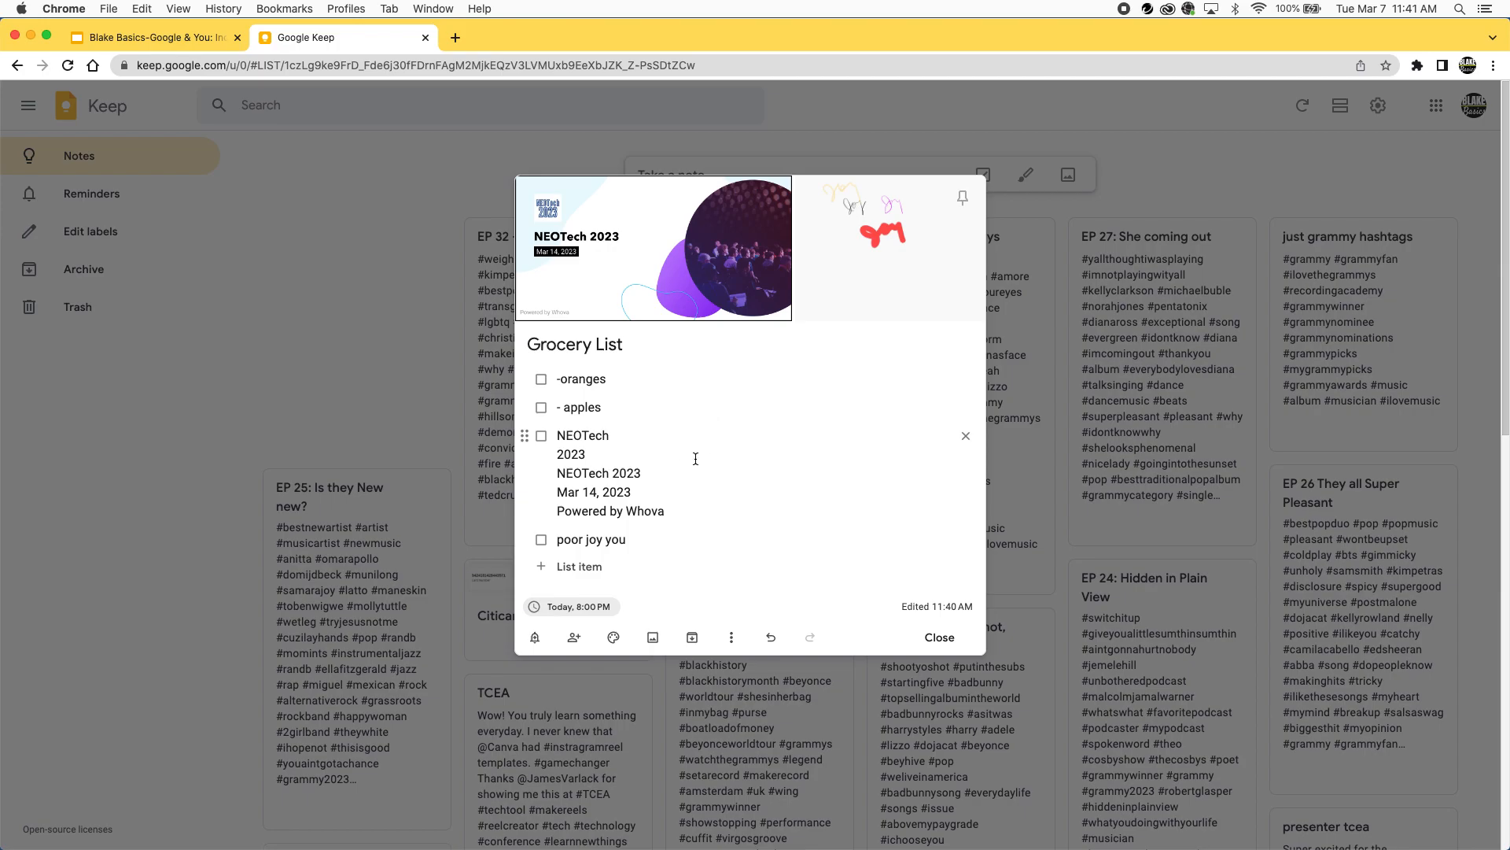
Switch to the Google Slides presentation and look through the Keep notes beside the slides.
{"action": "left_click", "coordinate": [159, 41]}
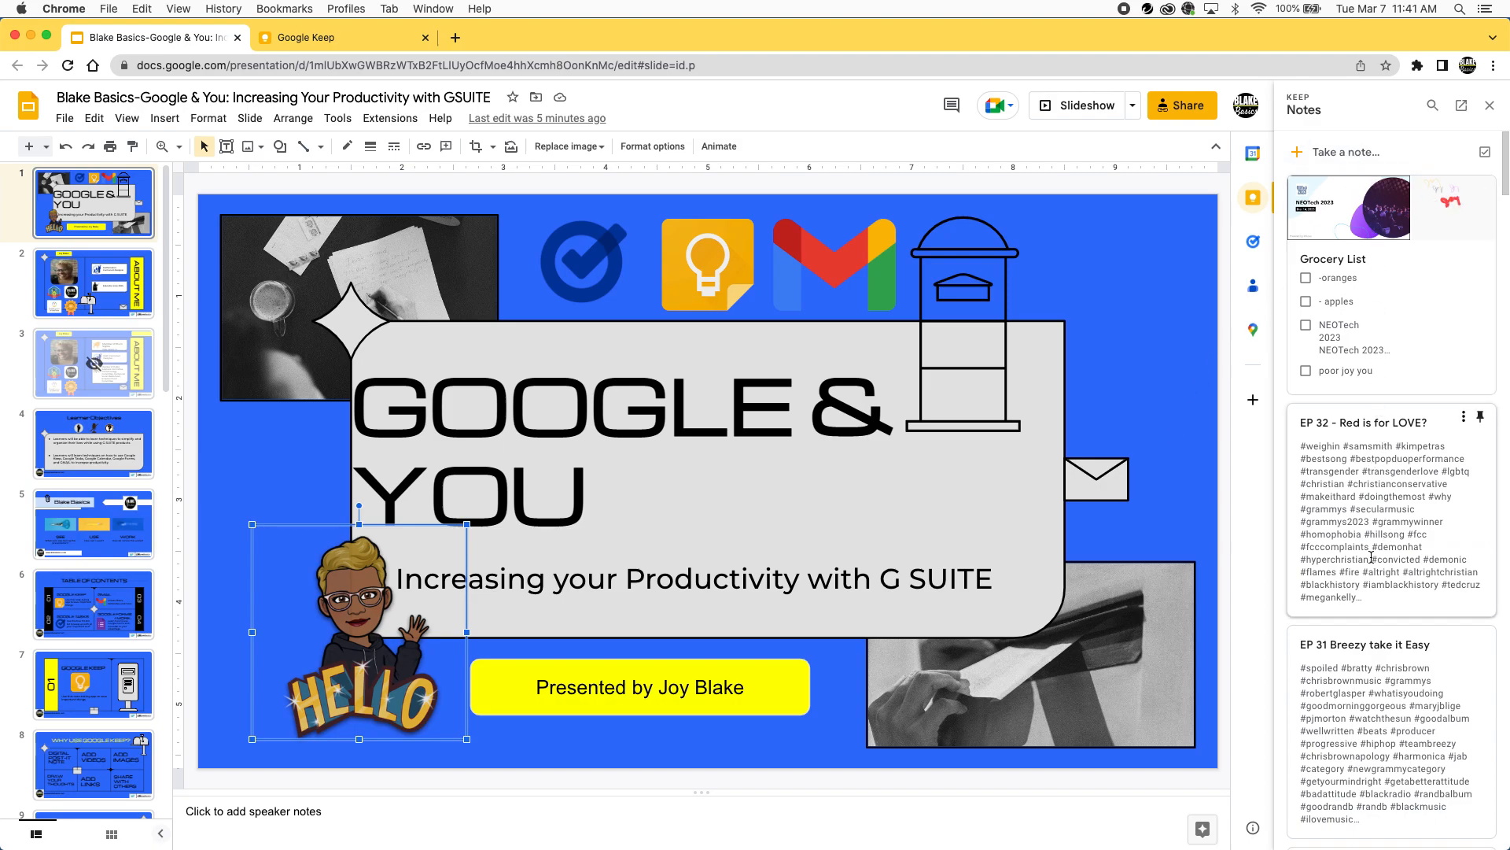
{"action": "scroll", "coordinate": [1371, 550], "scroll_direction": "down", "scroll_amount": 1}
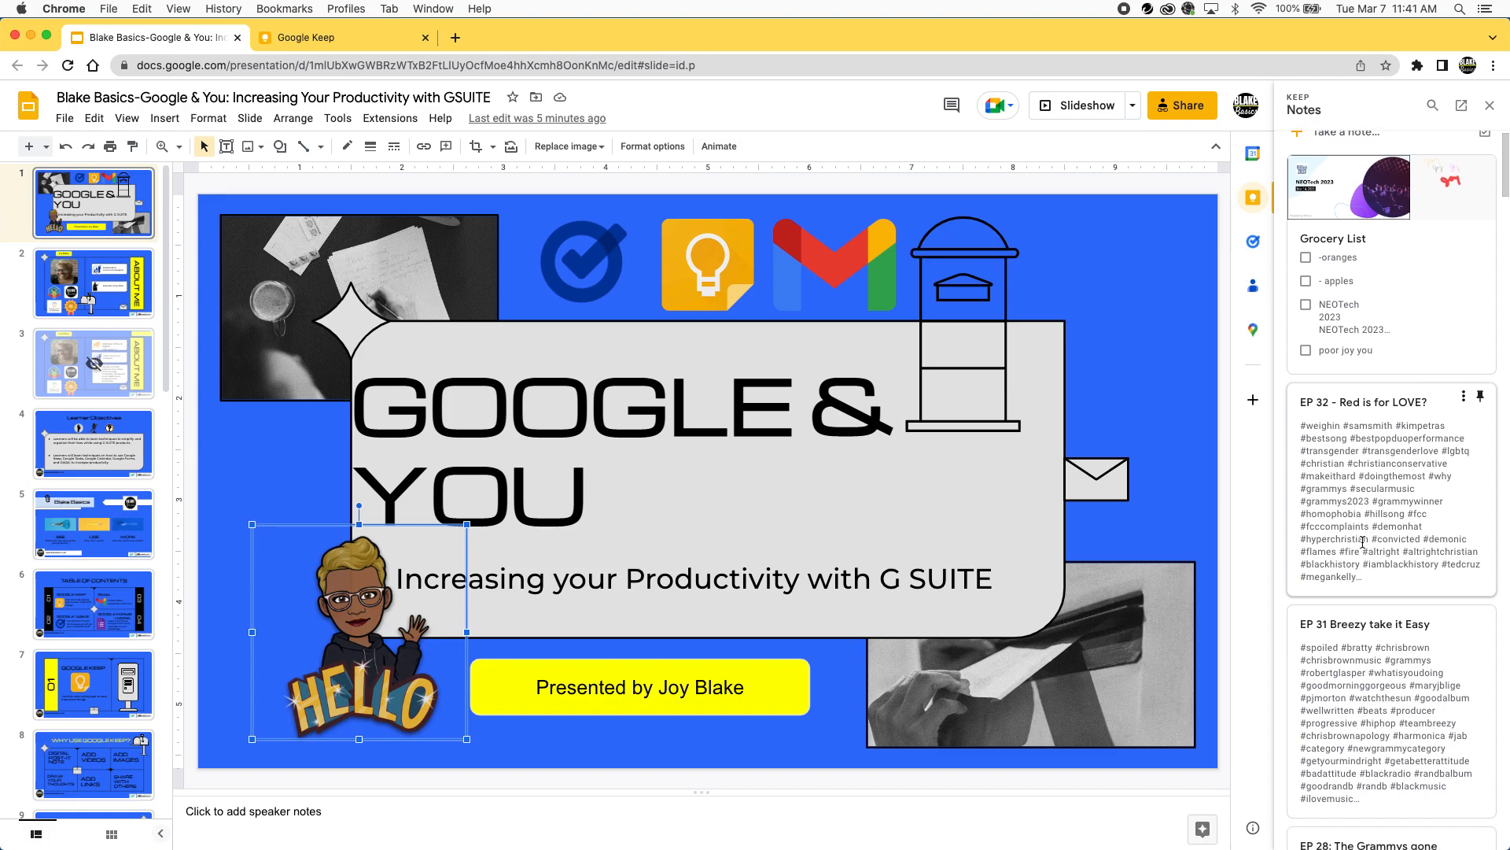
{"action": "scroll", "coordinate": [1363, 542], "scroll_direction": "down", "scroll_amount": 5}
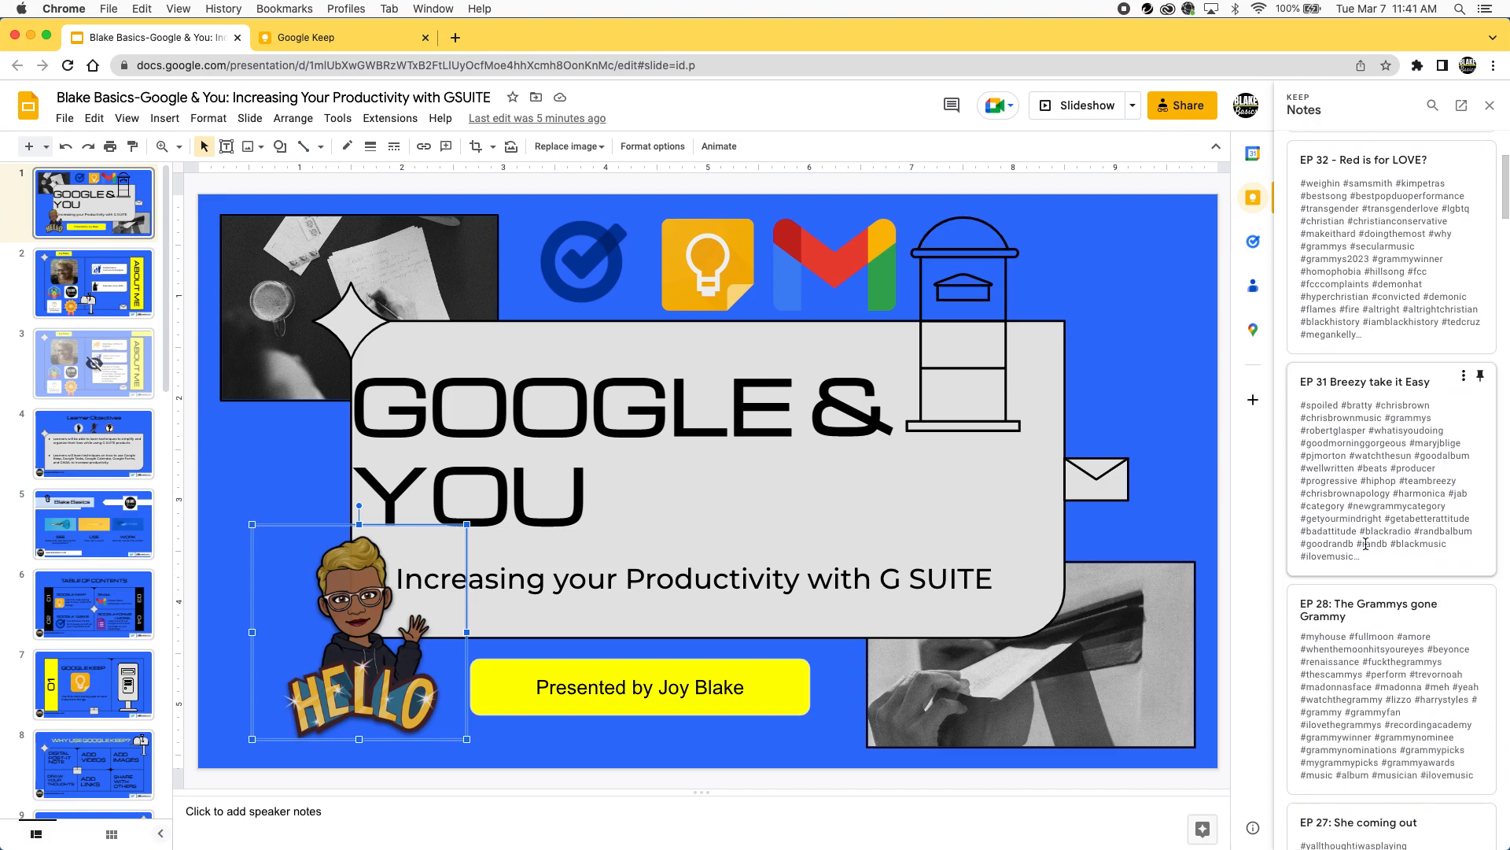
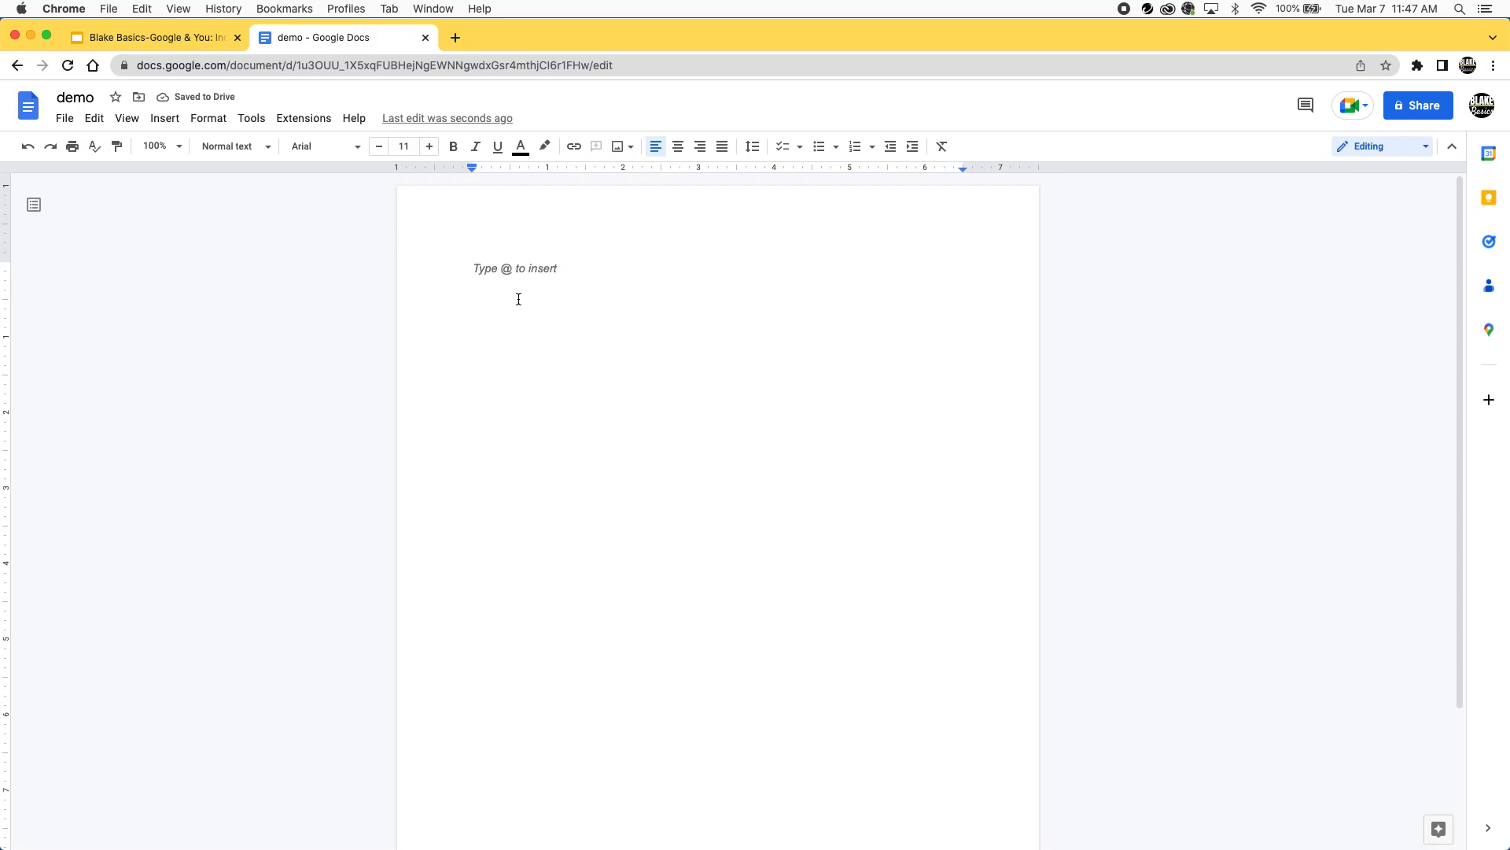
Browse the @ insert options in the demo document, from email draft and people to files and calendar events.
{"action": "type", "text": "@"}
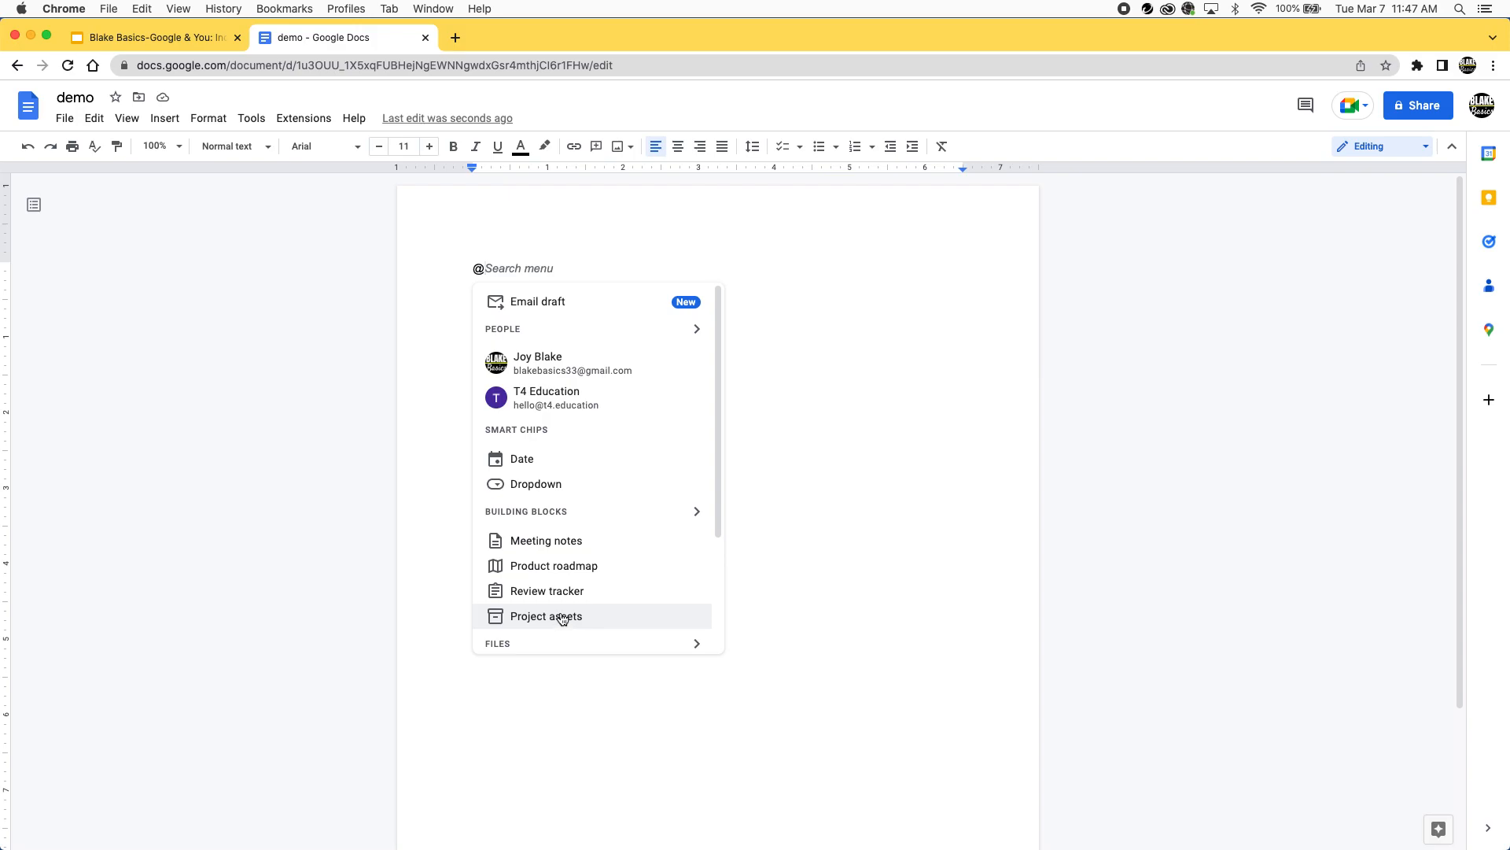
{"action": "left_click_drag", "start_coordinate": [721, 416], "coordinate": [735, 549]}
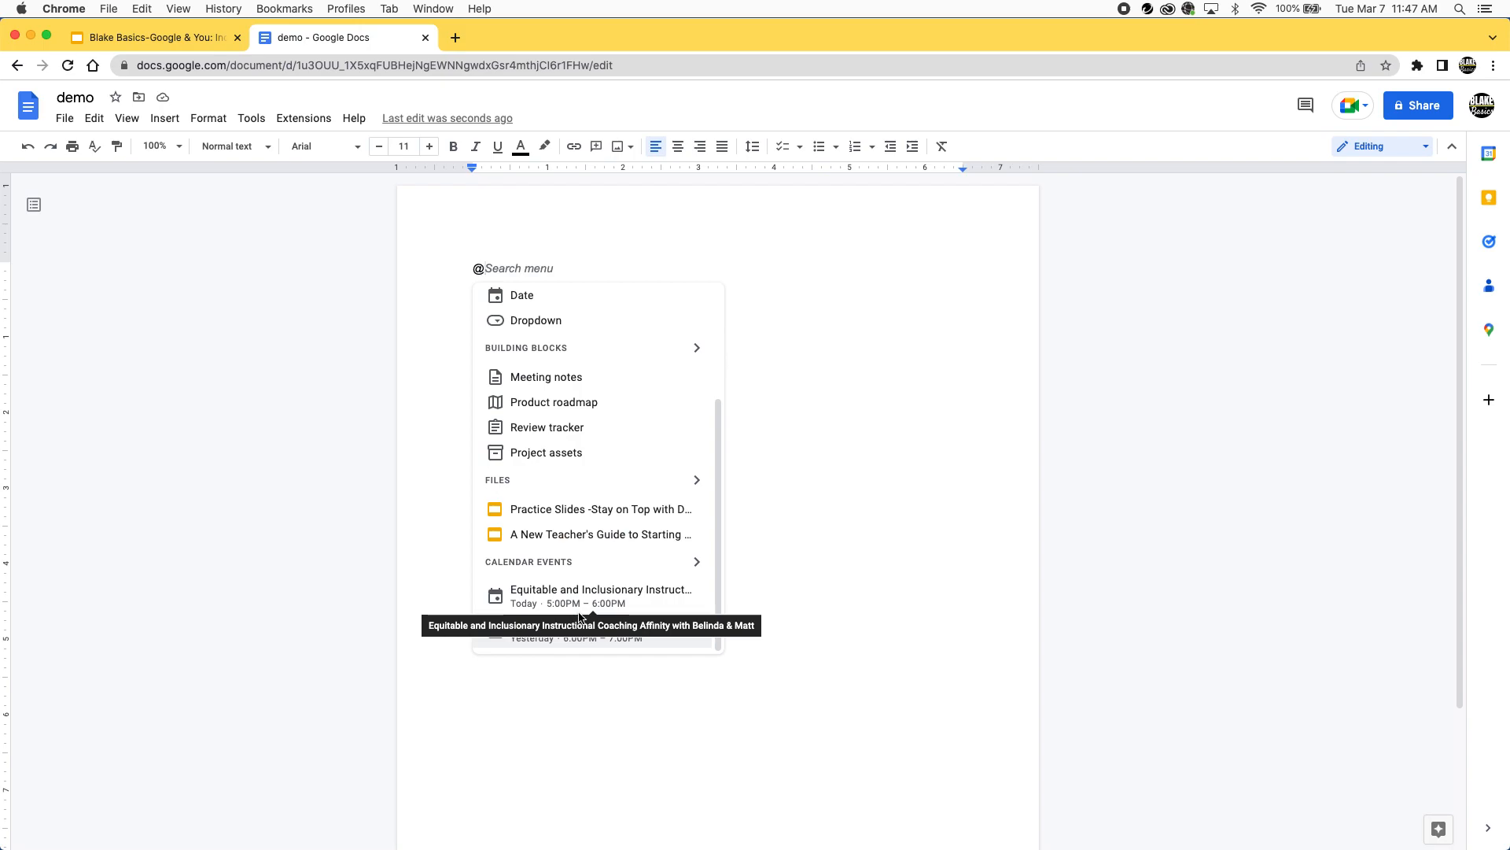
{"action": "left_click_drag", "start_coordinate": [716, 483], "coordinate": [719, 327]}
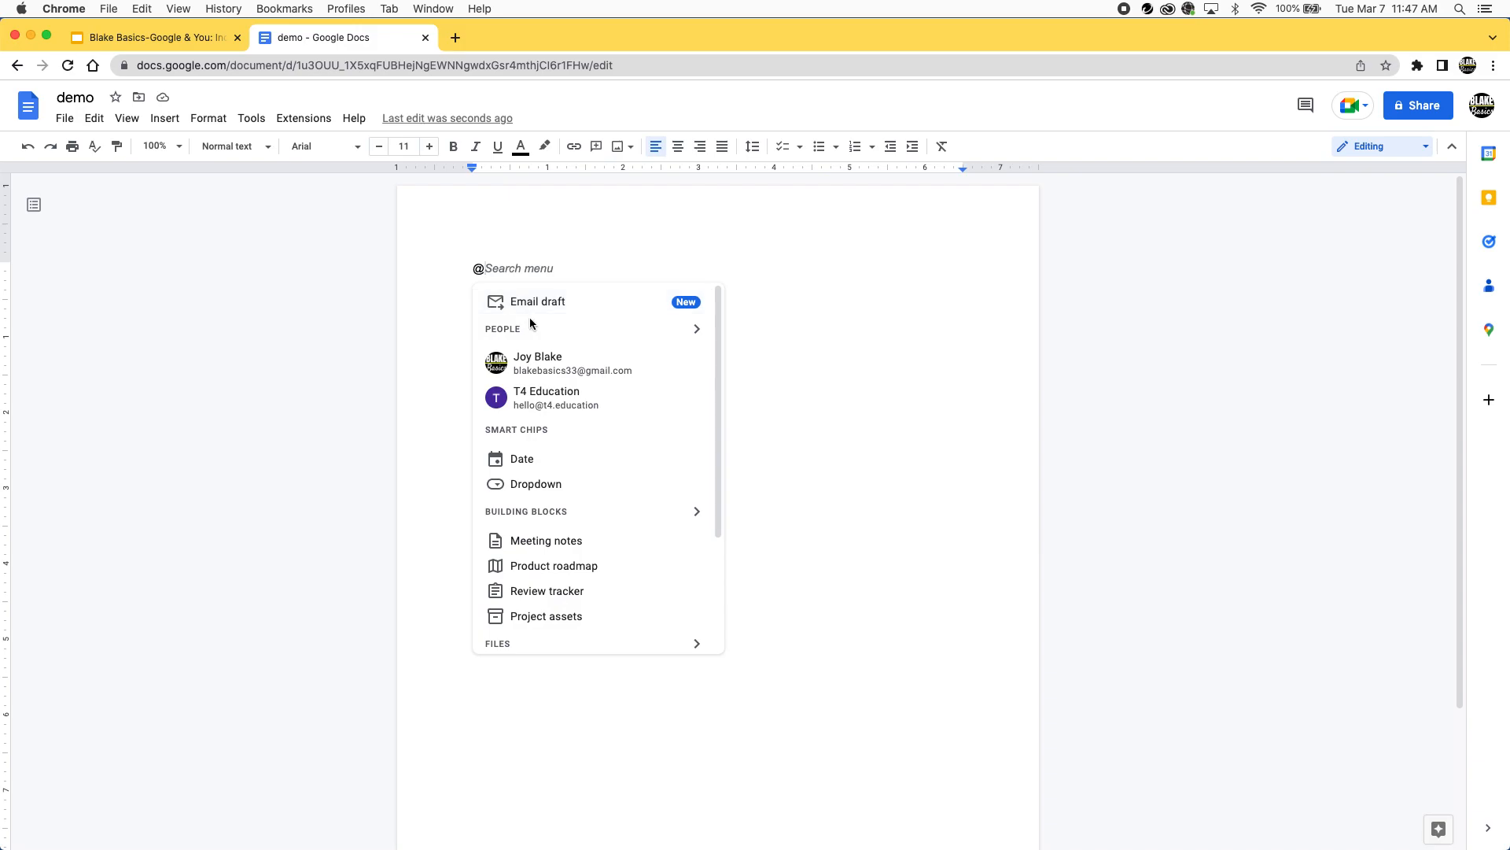
{"action": "left_click", "coordinate": [529, 276]}
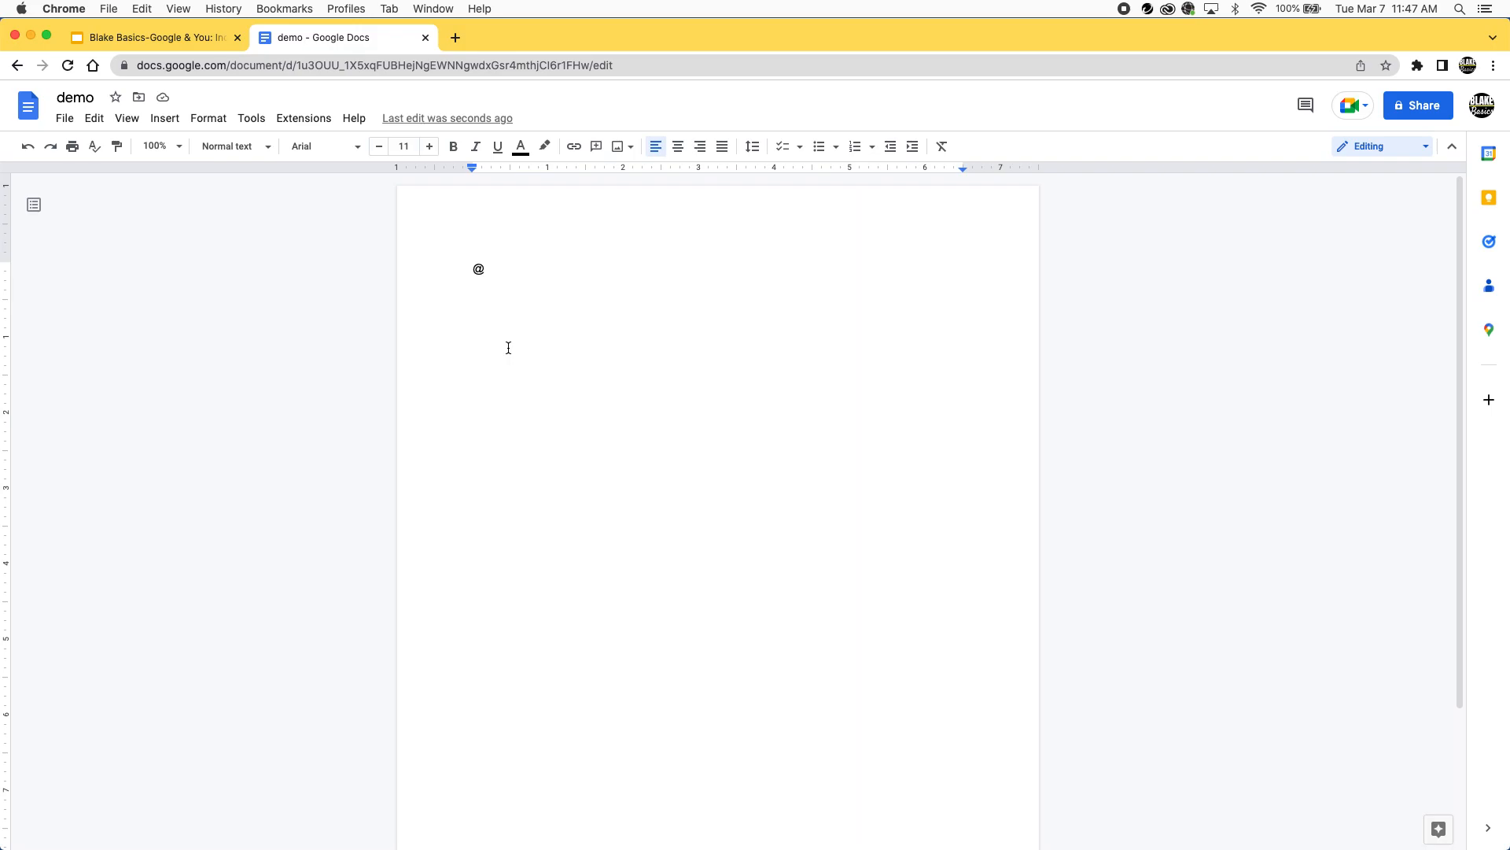
Replace the @ with "Move this another place tomorrow" and place the cursor before the text.
{"action": "key", "text": "BackSpace"}
{"action": "type", "text": "Move this another place tomorrow"}
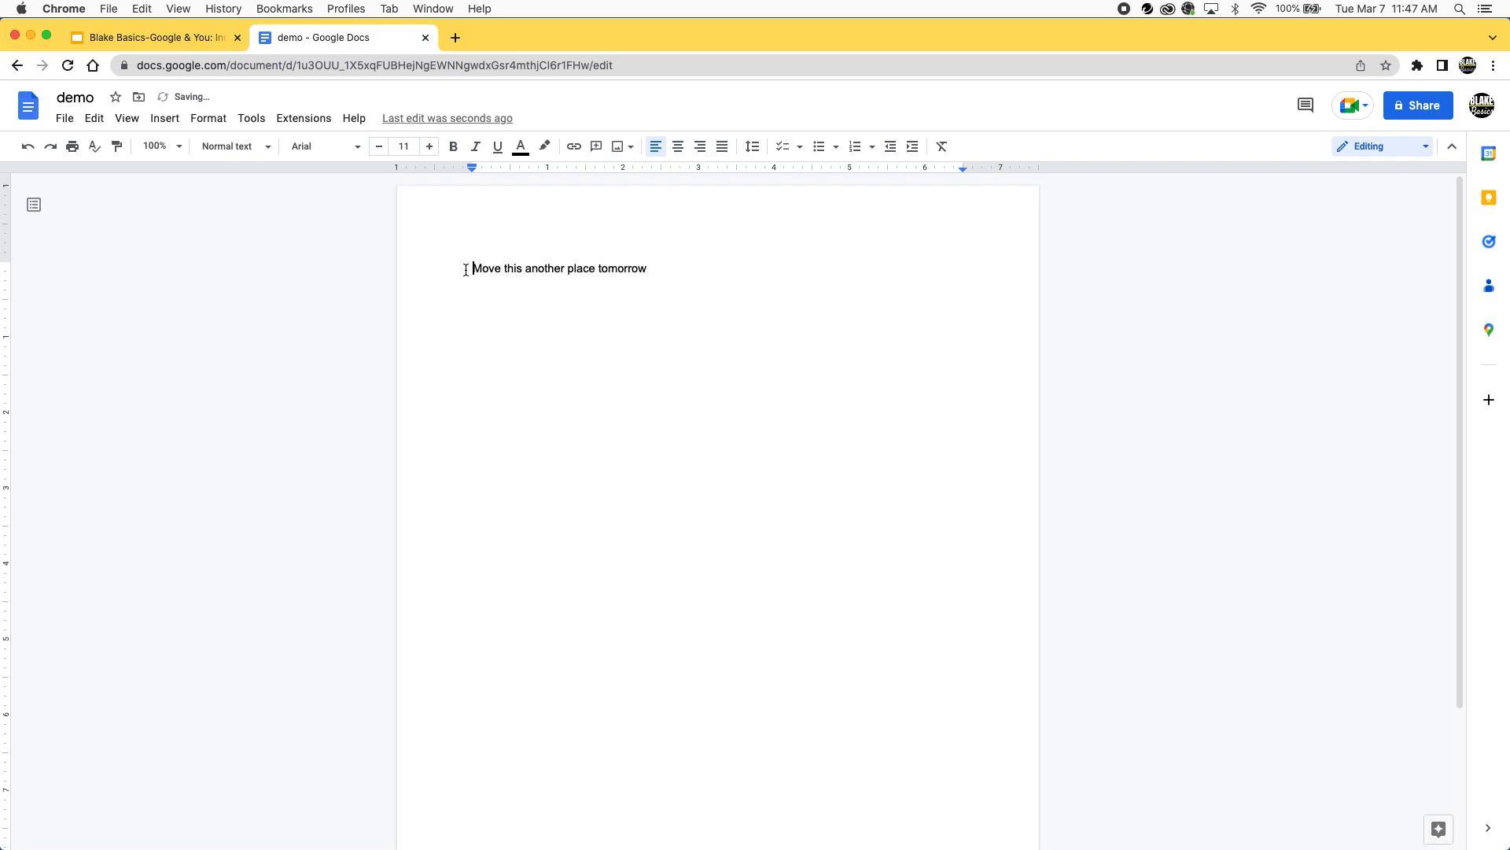
{"action": "left_click", "coordinate": [436, 256]}
Switch the demo document to the school account, submitting the saved username and entering the account password.
{"action": "left_click", "coordinate": [1480, 111]}
{"action": "left_click", "coordinate": [1319, 287]}
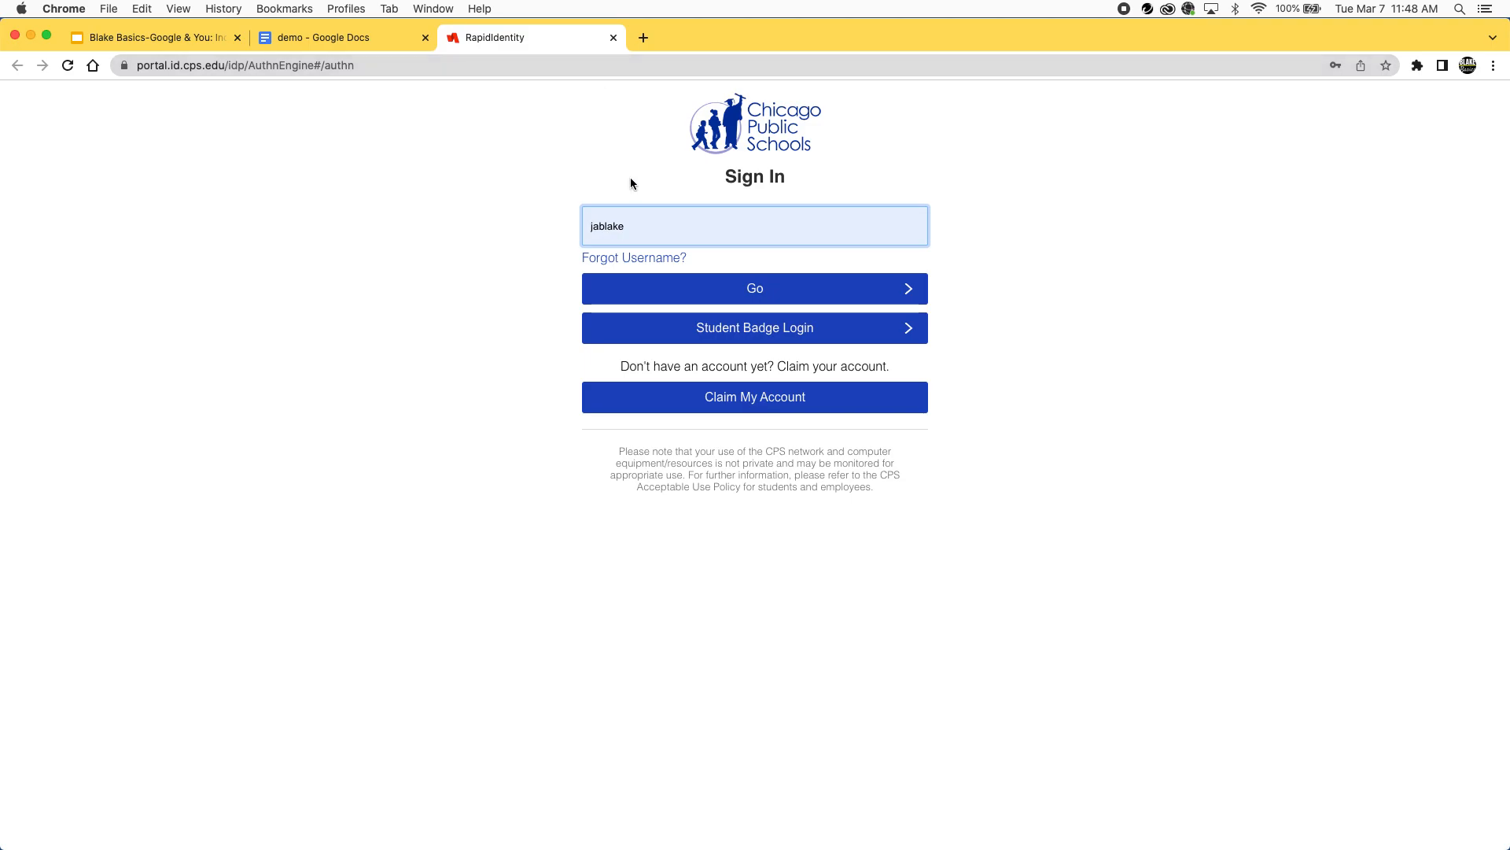
{"action": "left_click", "coordinate": [697, 285]}
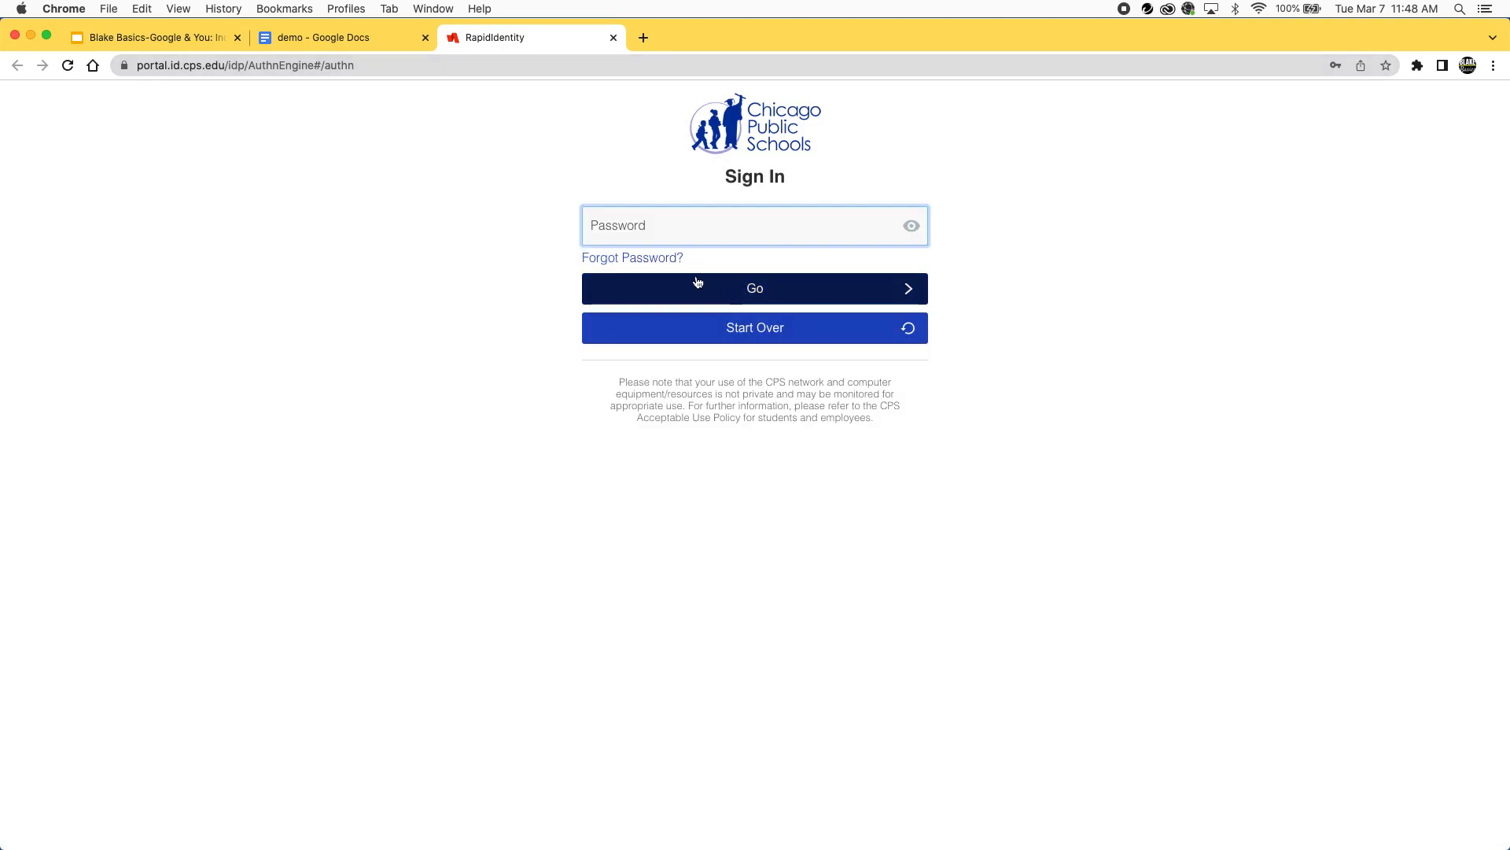
{"action": "type", "text": "••"}
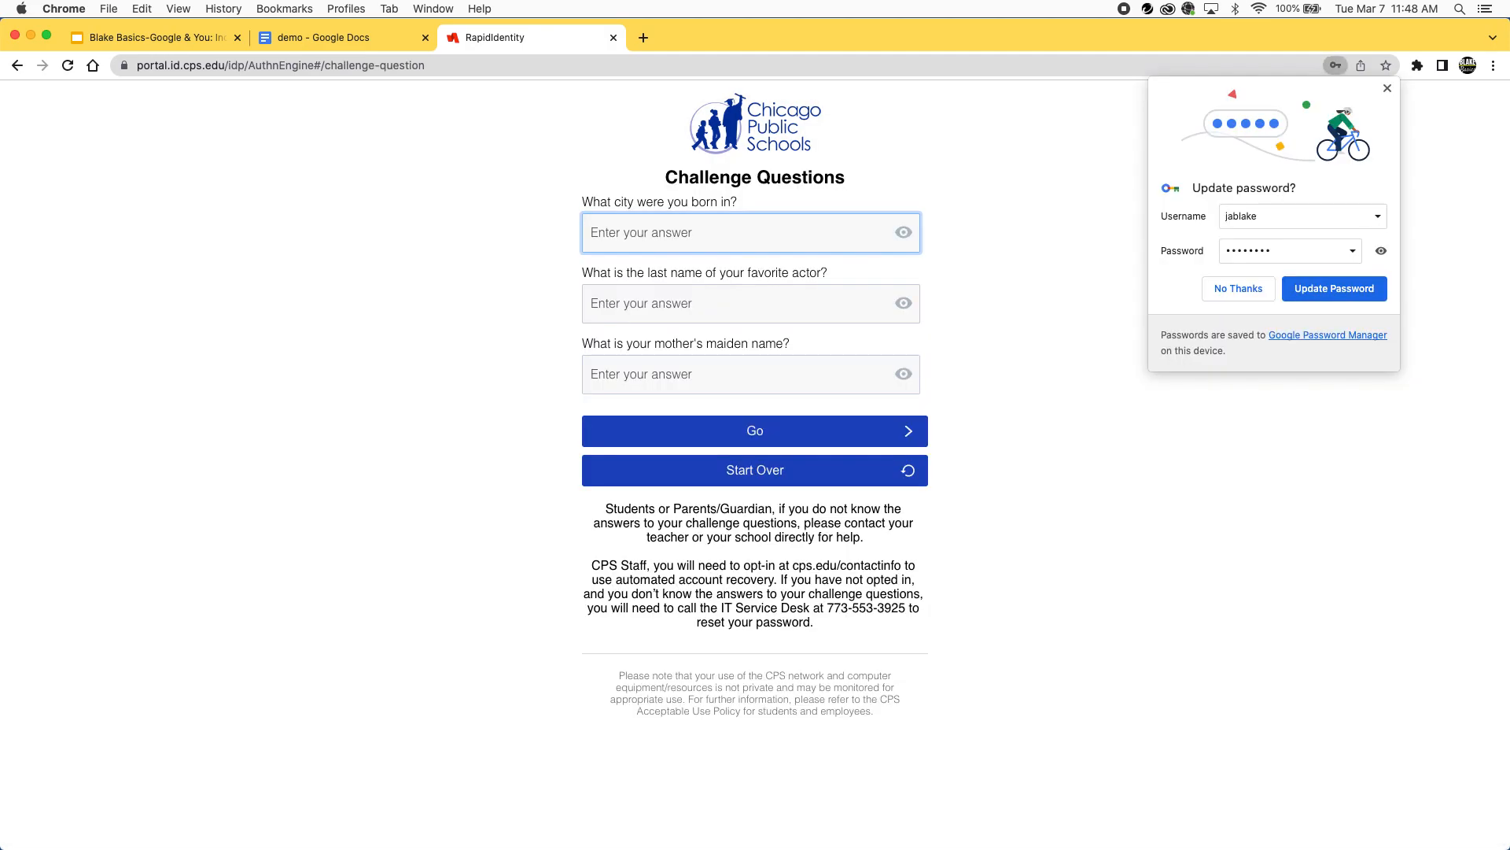
Answer the three security challenge questions with the account holder's private answers and submit them.
{"action": "type", "text": "•••••••••"}
{"action": "key", "text": "Tab"}
{"action": "key", "text": "Tab"}
{"action": "type", "text": "••"}
{"action": "key", "text": "Tab"}
{"action": "key", "text": "Tab"}
{"action": "type", "text": "•••"}
{"action": "key", "text": "Return"}
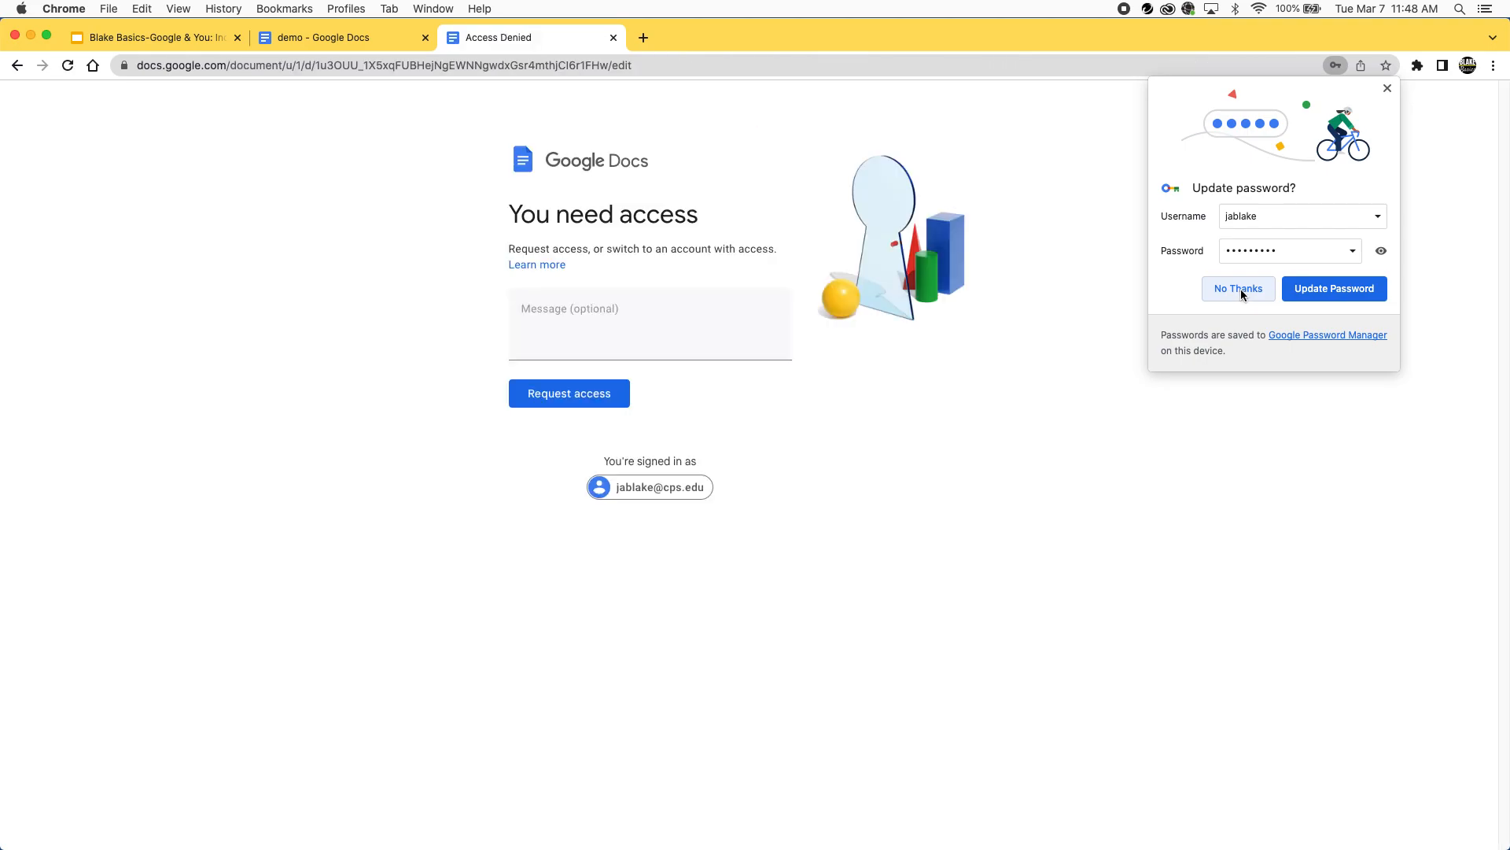
Decline the saved-password update and request access to the demo document without a message.
{"action": "left_click", "coordinate": [1239, 289]}
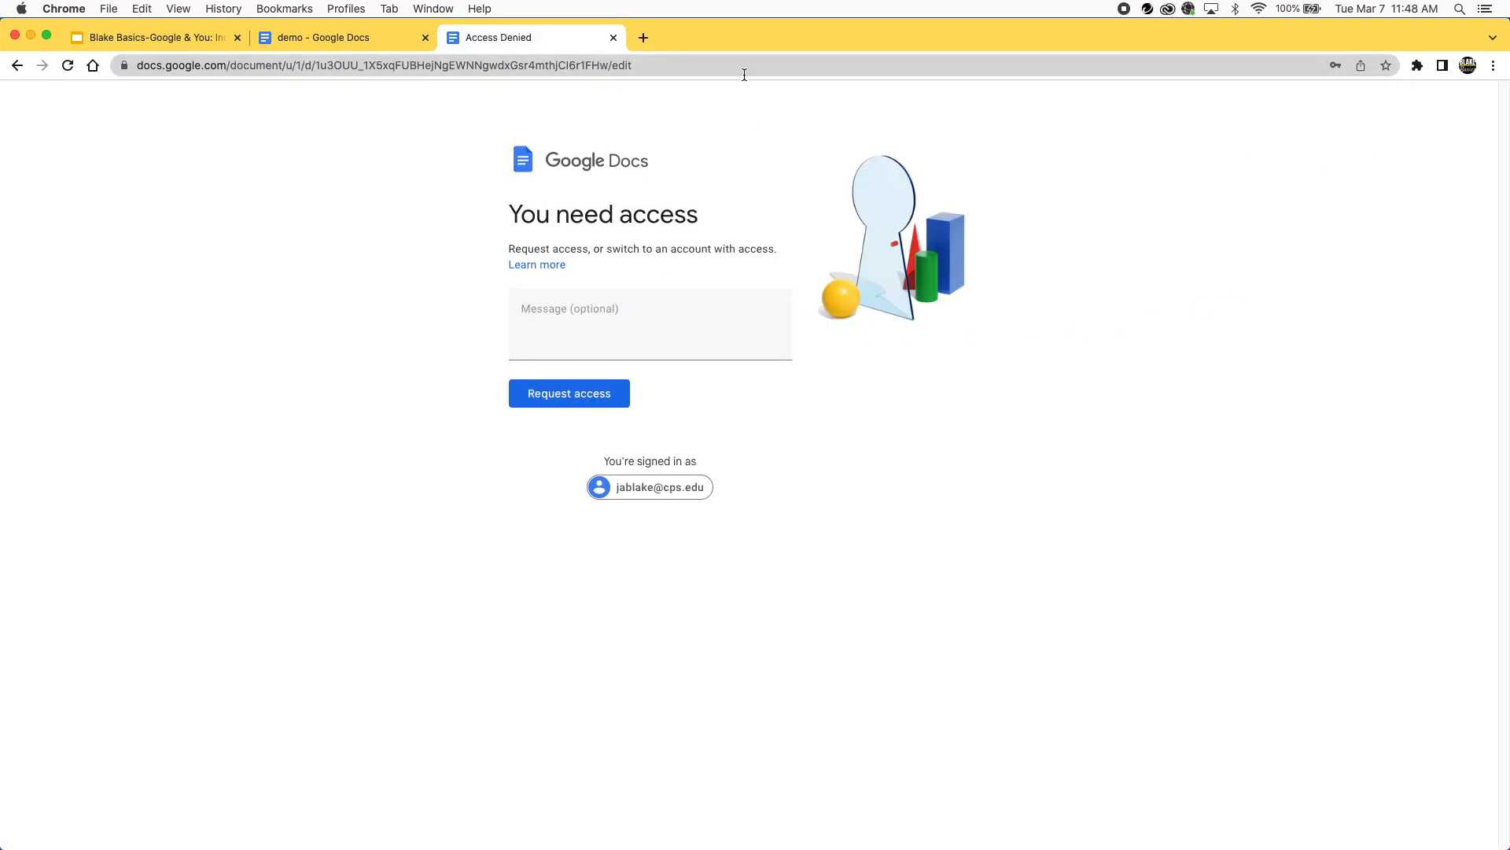
{"action": "left_click", "coordinate": [549, 392]}
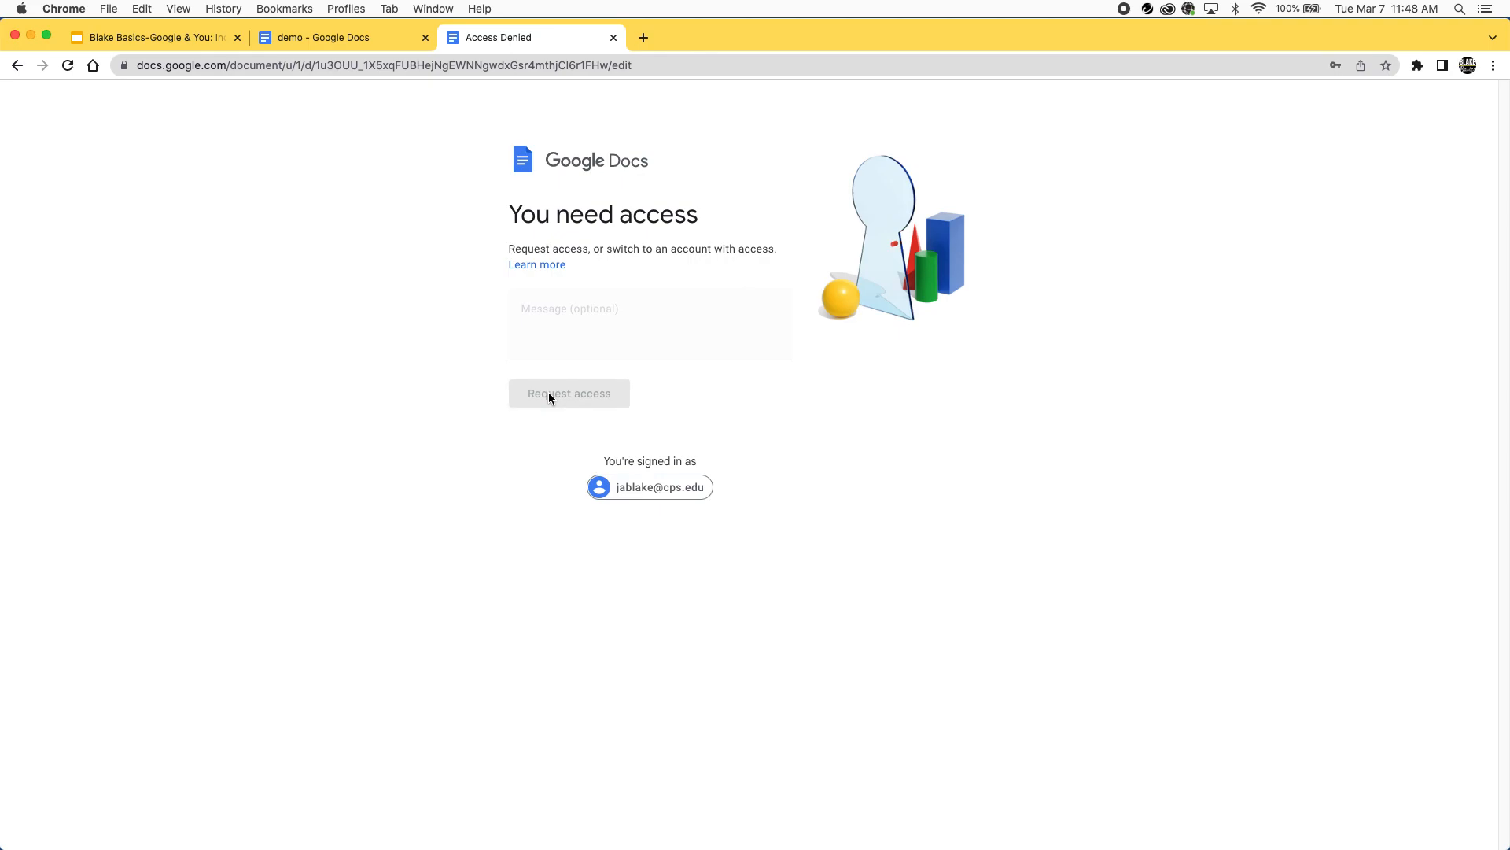
Try to open a new document from docs.new with the school account, and close both extra tabs.
{"action": "left_click", "coordinate": [520, 71]}
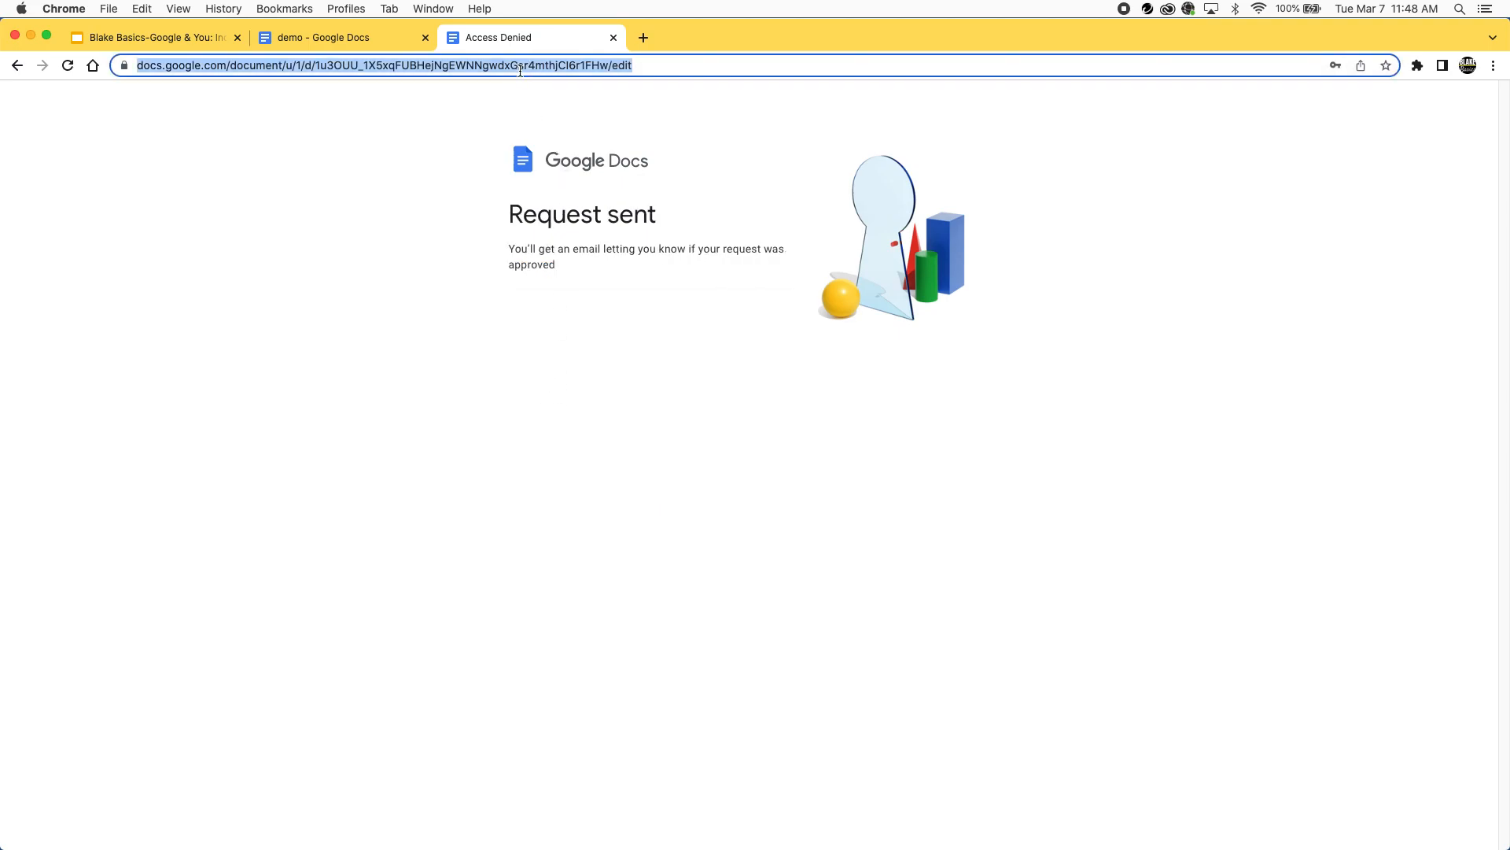
{"action": "type", "text": "docs.new"}
{"action": "key", "text": "Return"}
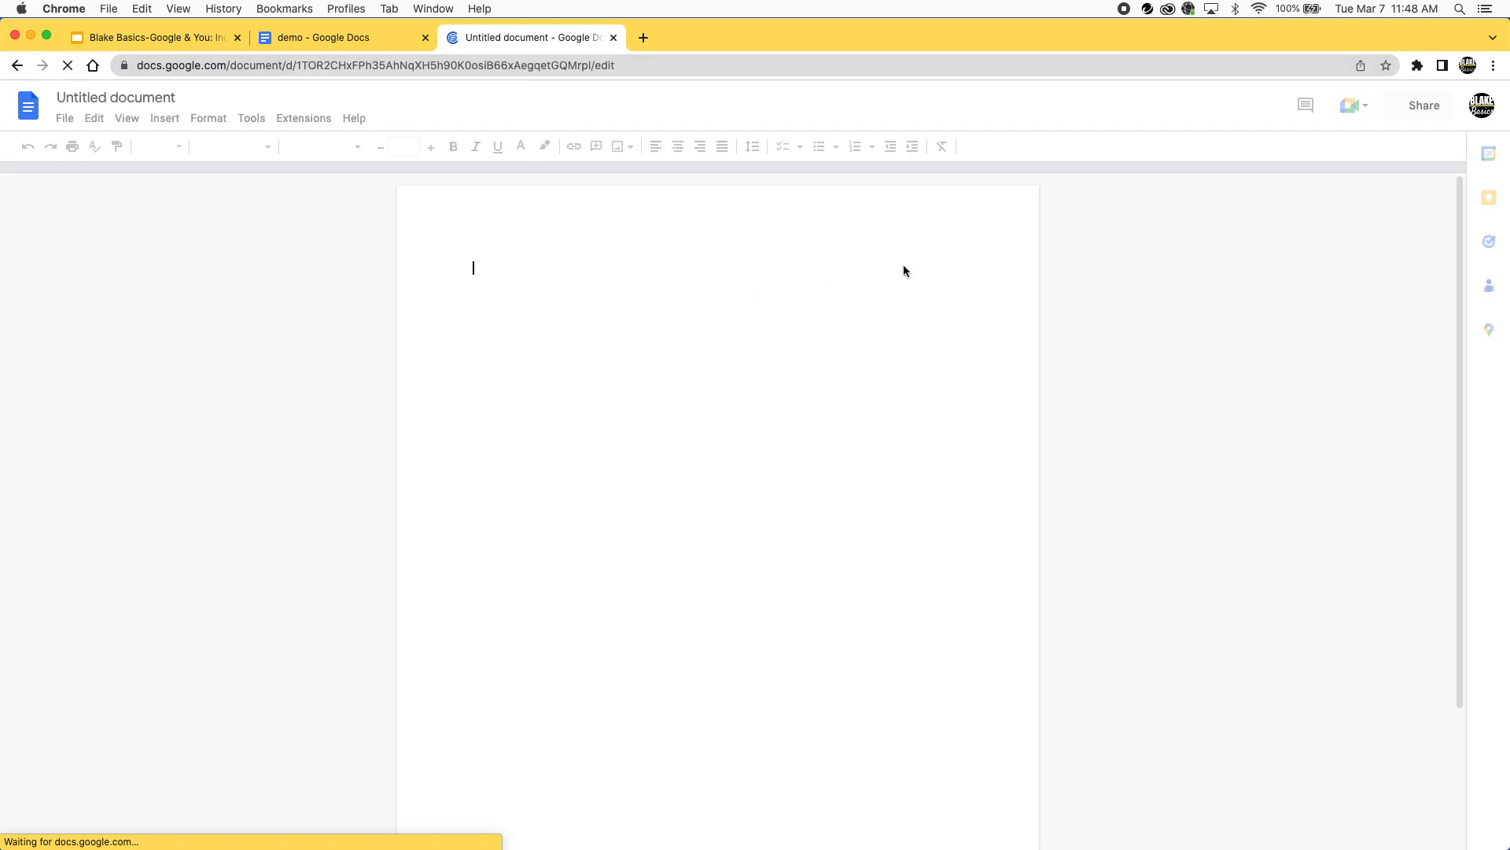
{"action": "left_click", "coordinate": [1481, 107]}
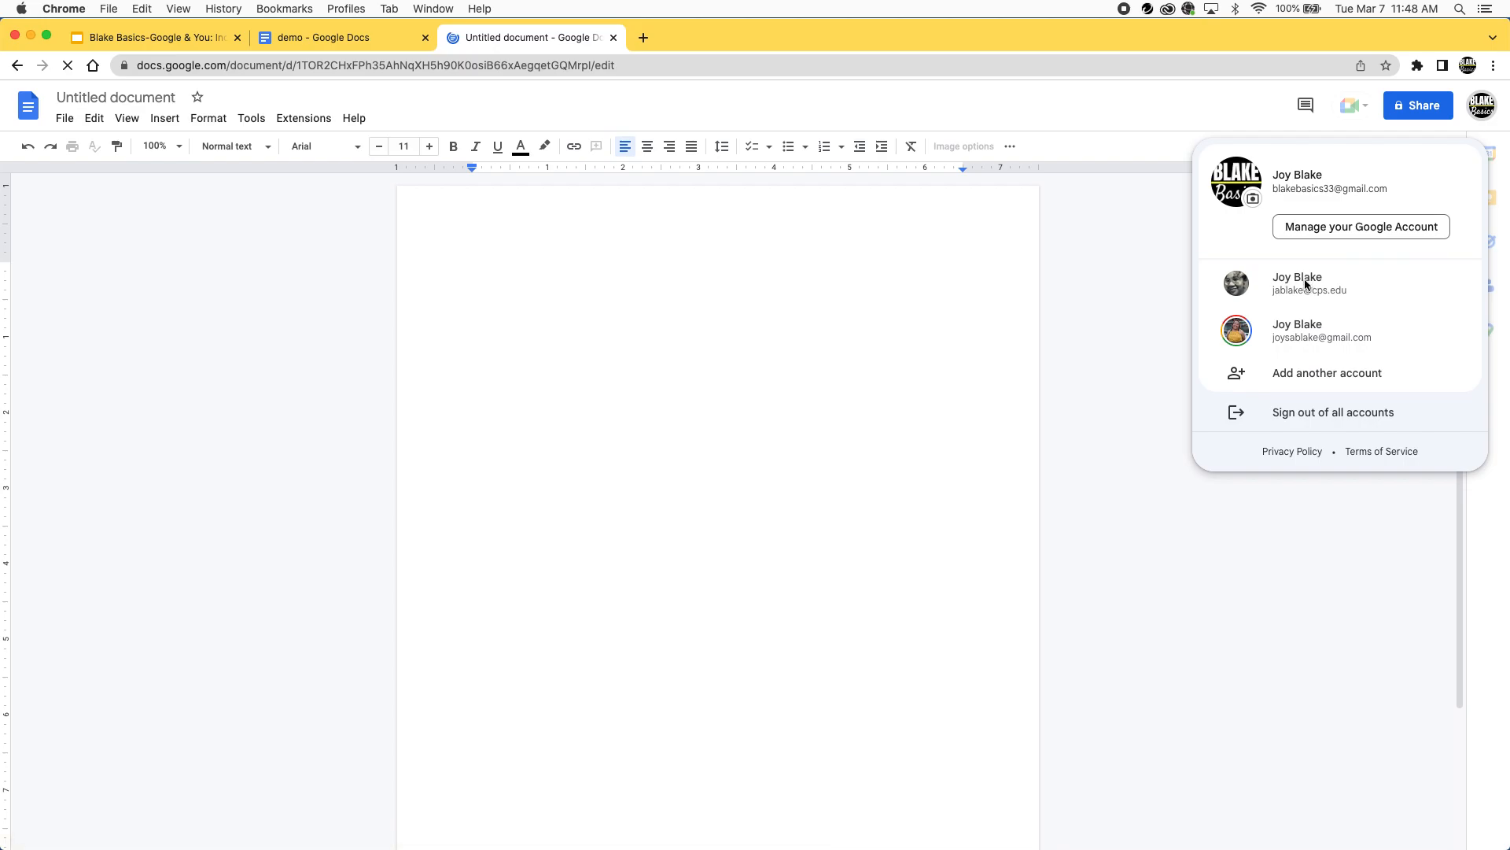
{"action": "left_click", "coordinate": [1291, 282]}
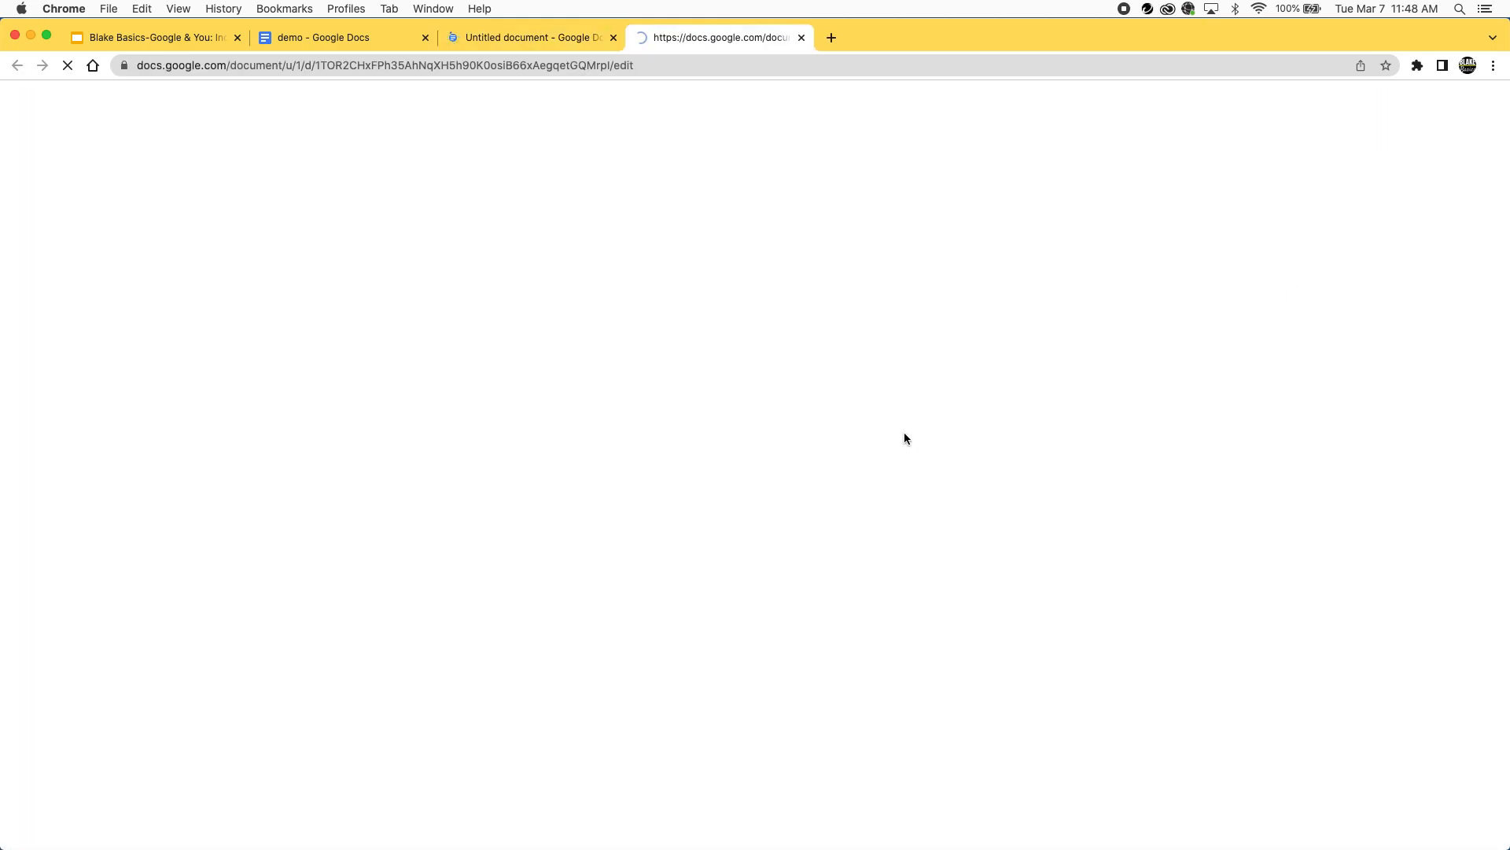
{"action": "left_click", "coordinate": [802, 38]}
{"action": "left_click", "coordinate": [613, 37]}
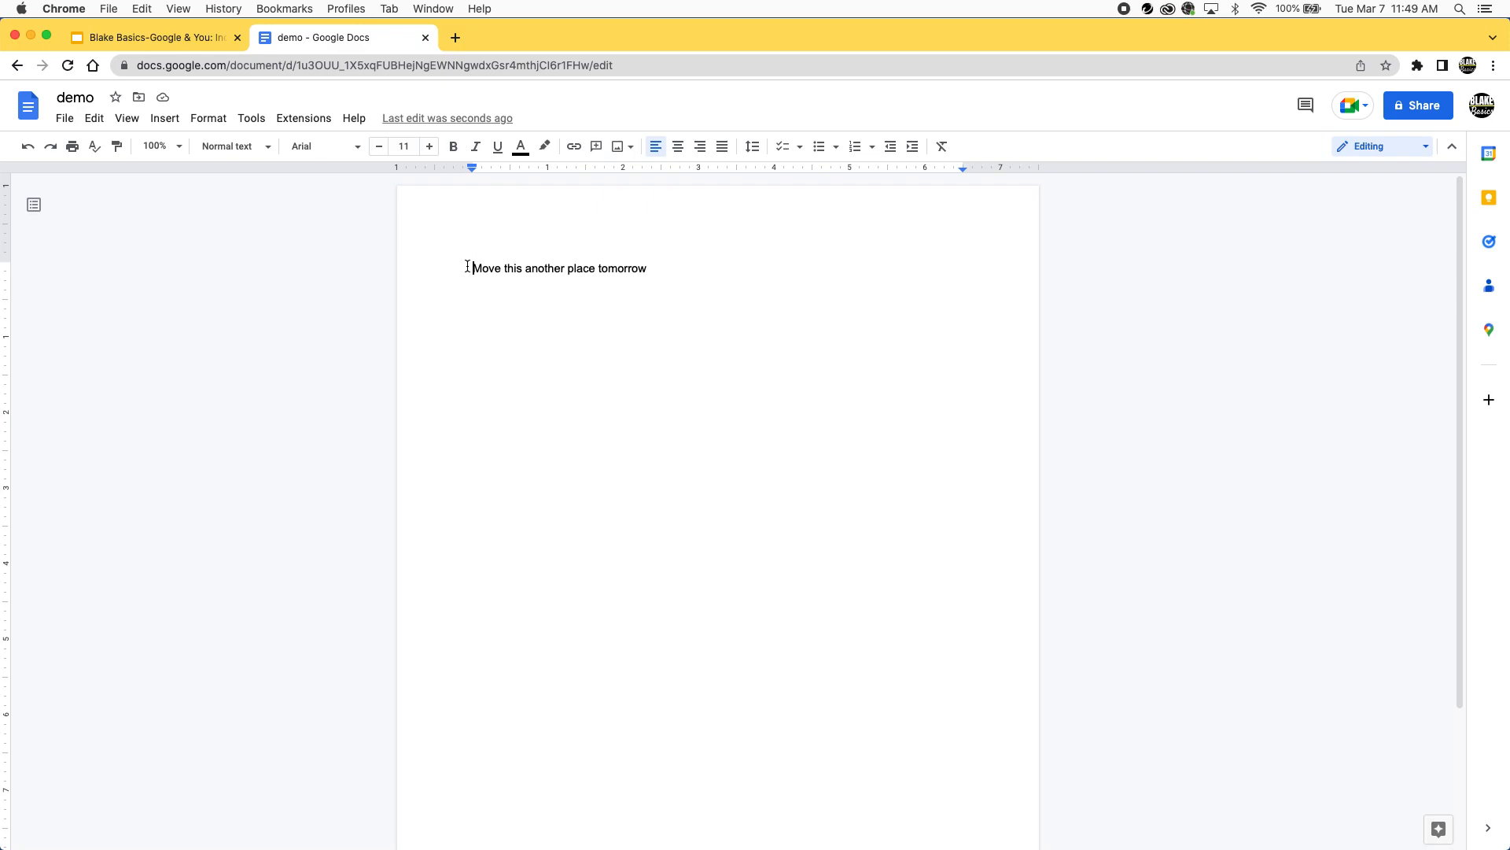
Open gmail.com in place of the demo document.
{"action": "left_click", "coordinate": [408, 59]}
{"action": "type", "text": "g"}
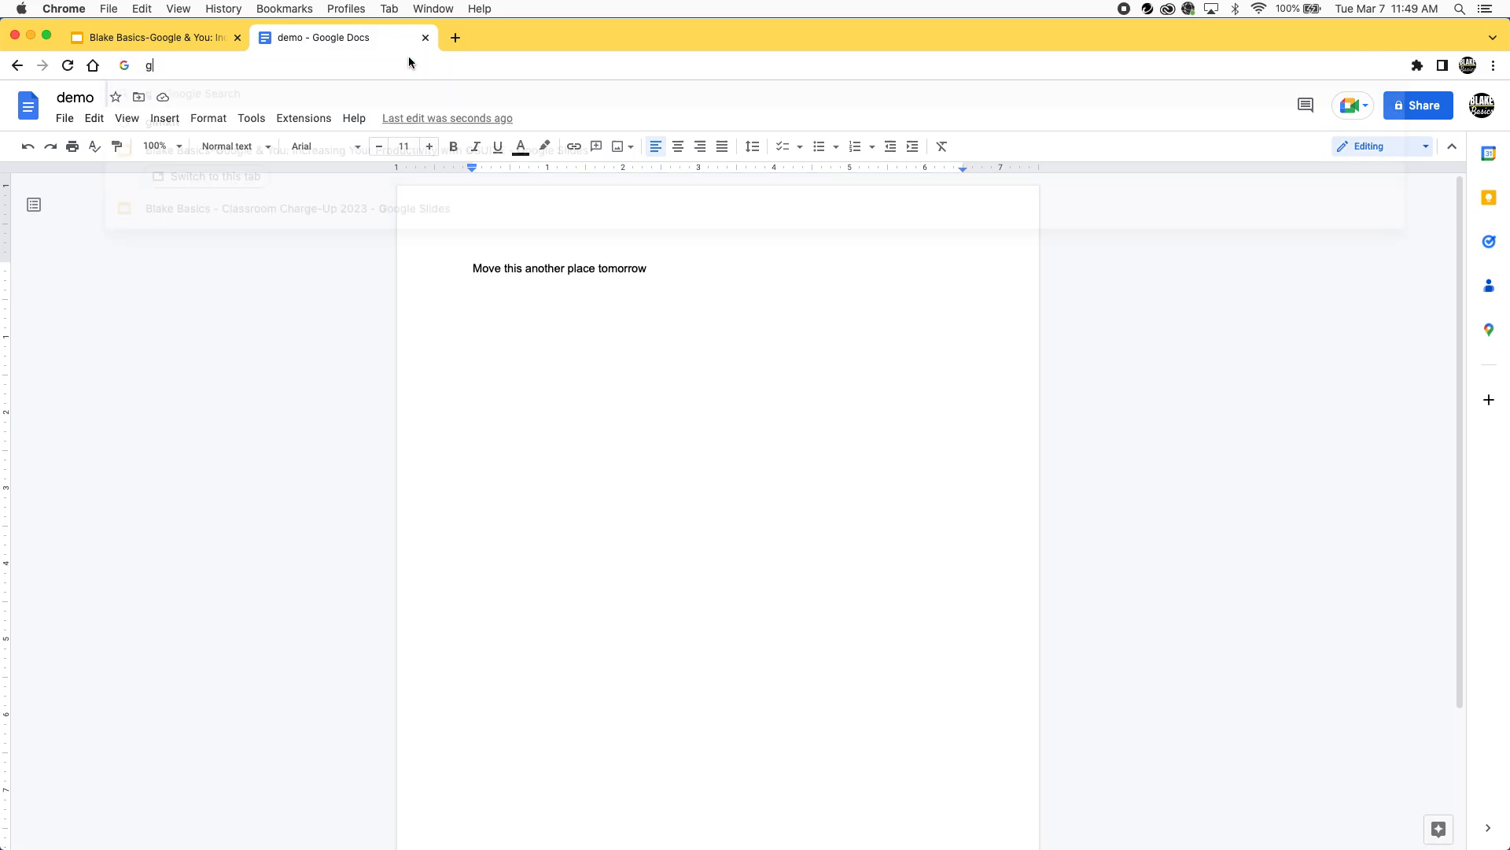
{"action": "type", "text": "mail.com"}
{"action": "key", "text": "Return"}
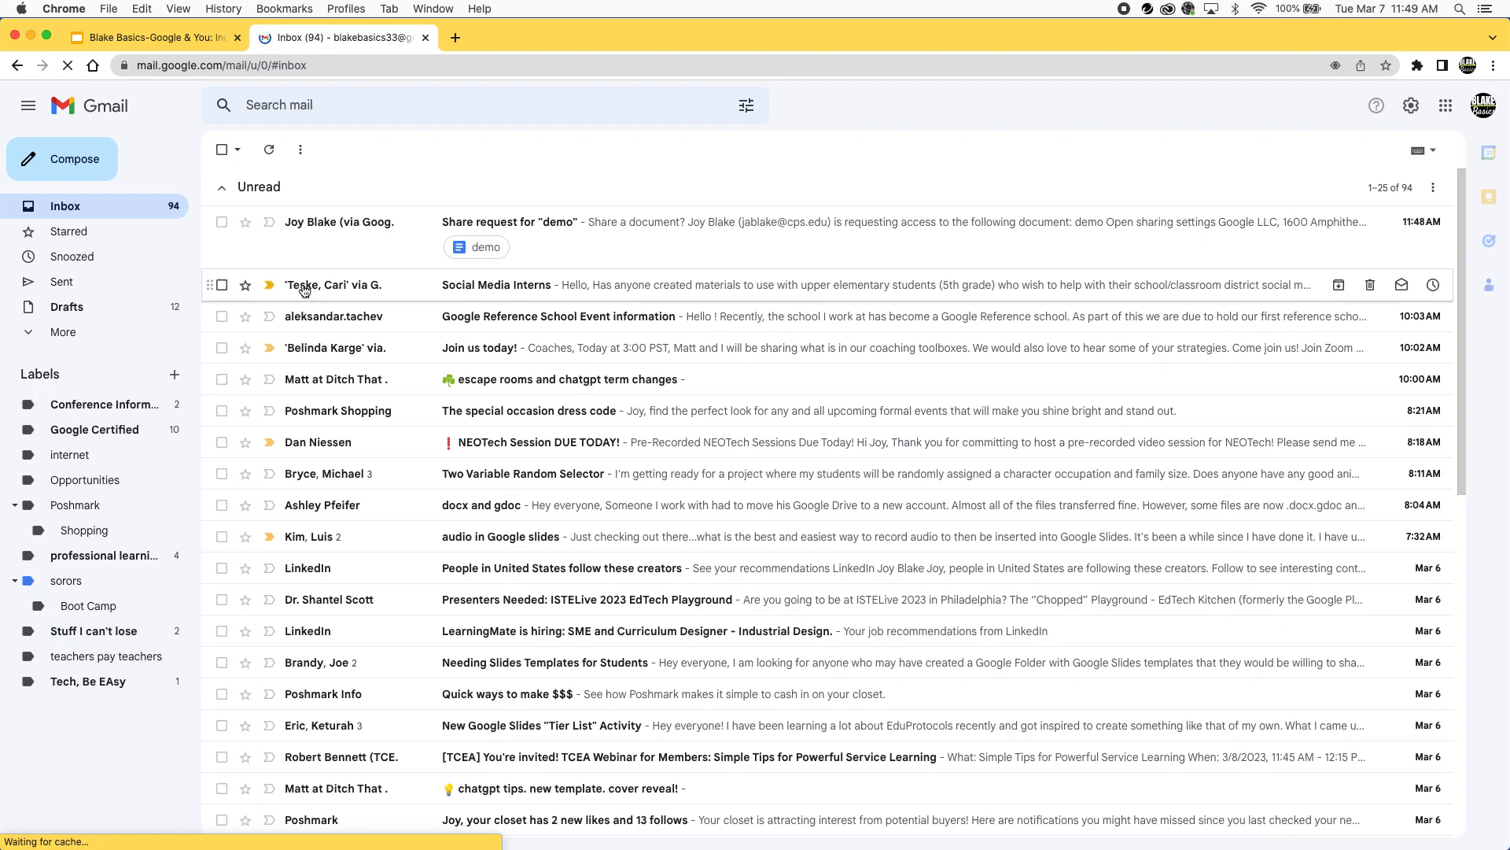
Add the "Share request for "demo"" email to Tasks and close the task list.
{"action": "left_click", "coordinate": [222, 223]}
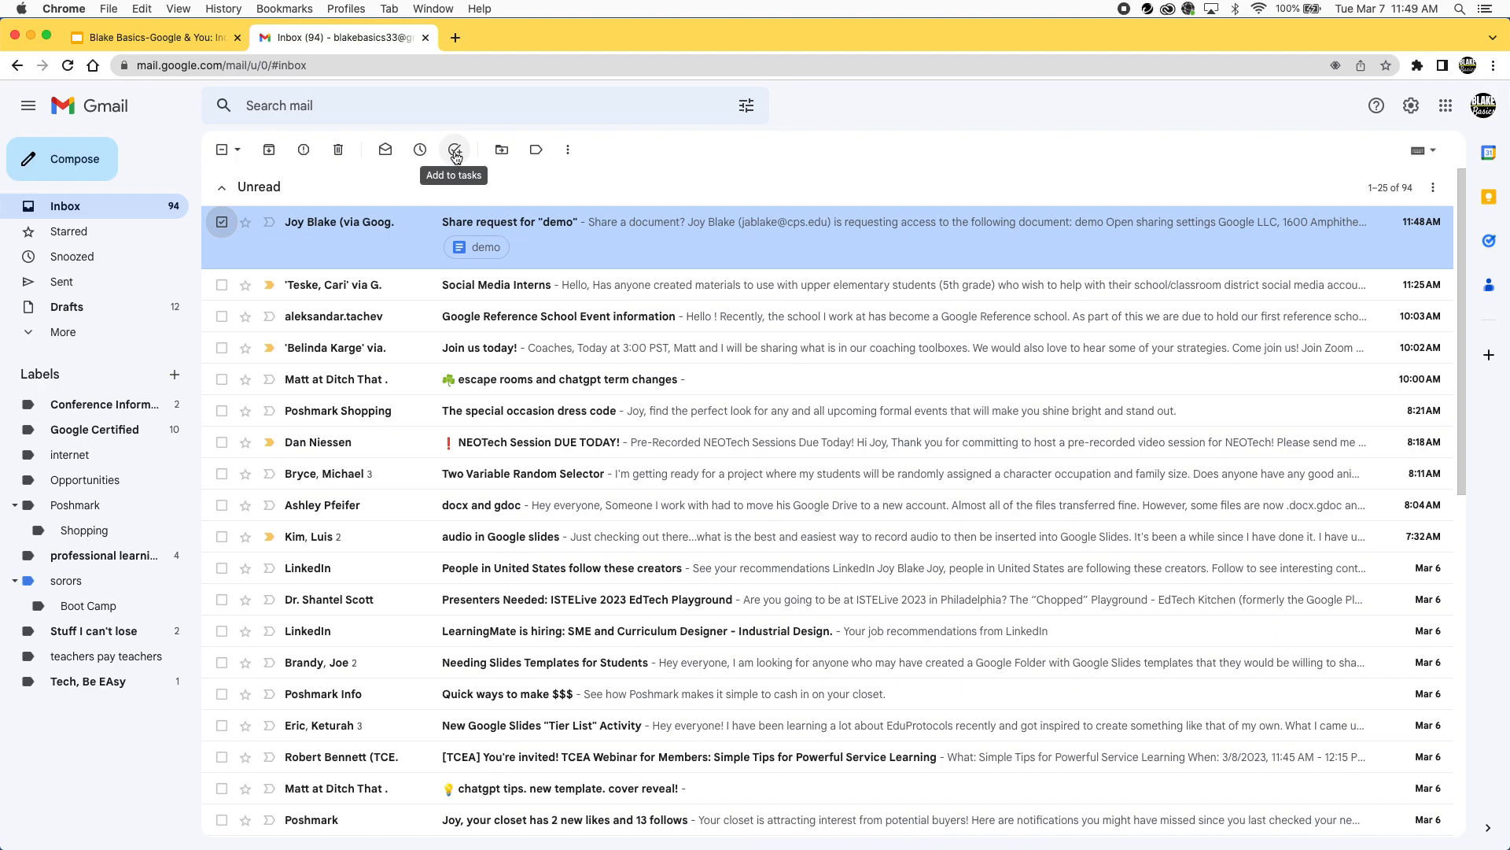
{"action": "left_click", "coordinate": [456, 156]}
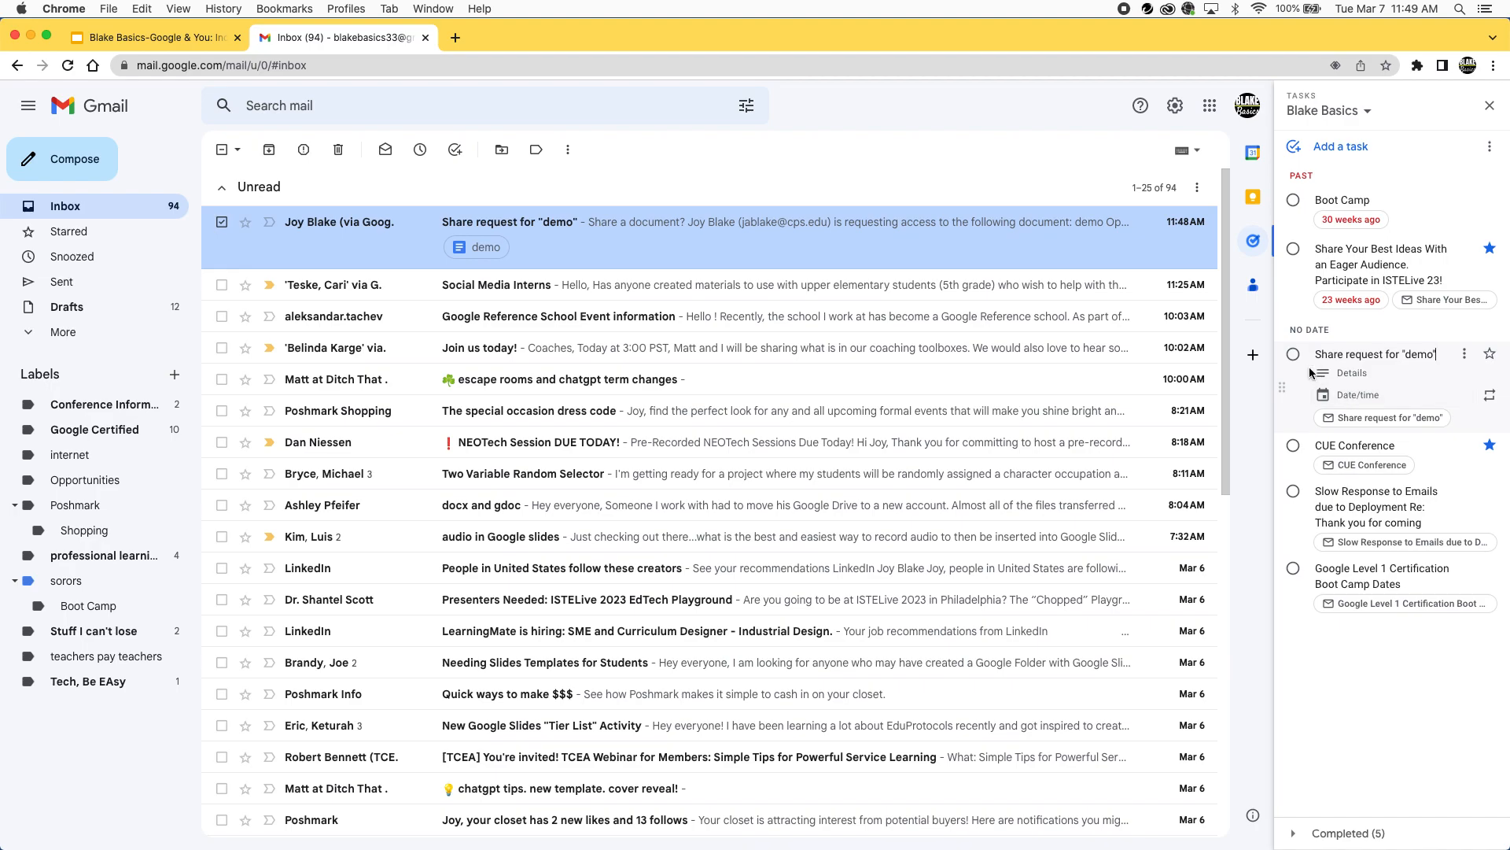
{"action": "left_click", "coordinate": [1492, 99]}
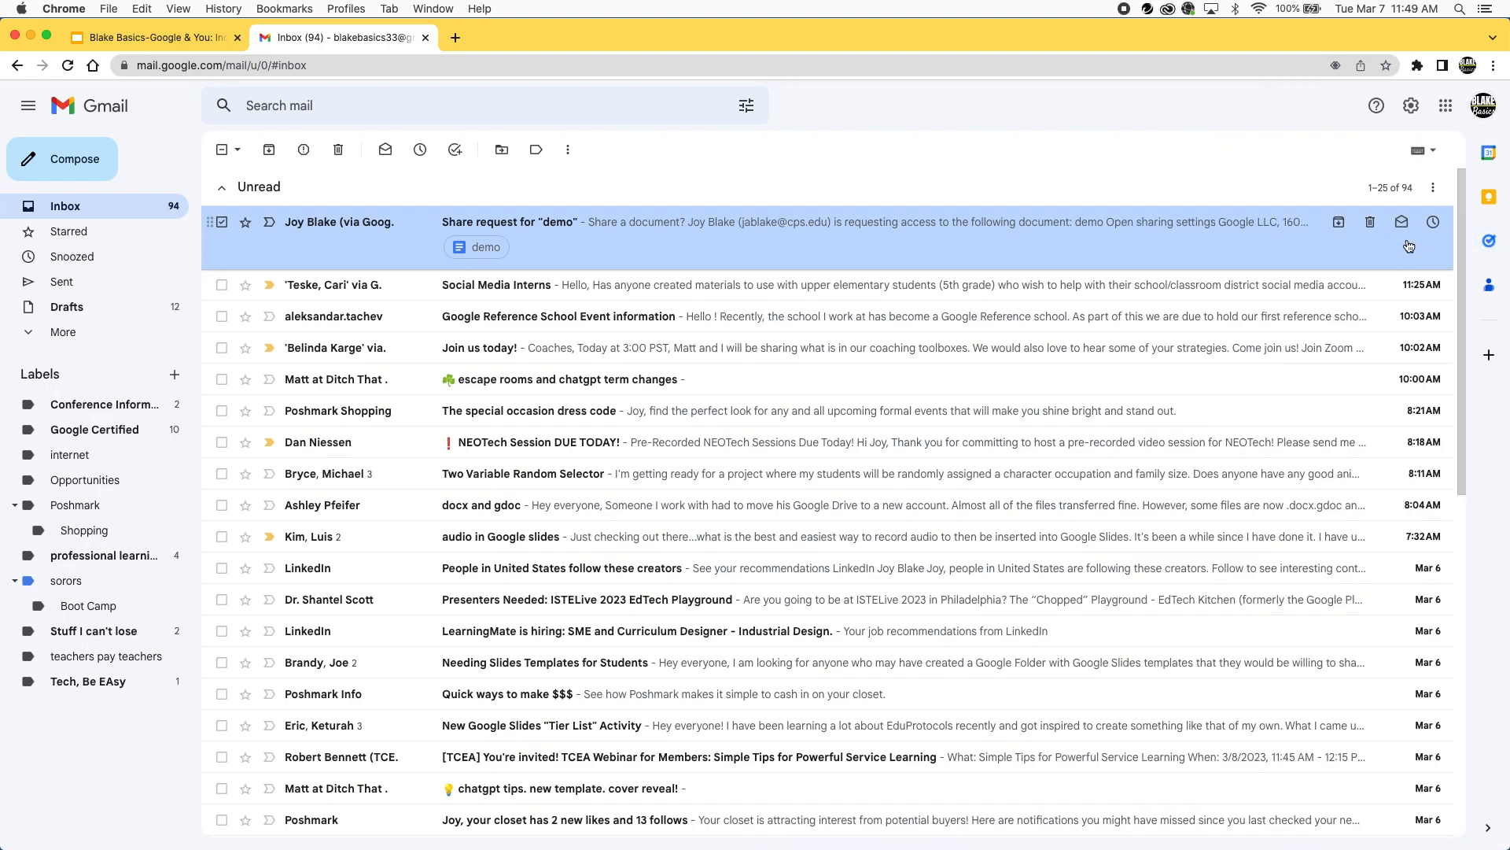
Open the full Google Calendar from the Gmail inbox and turn the Tasks calendar's display off and back on.
{"action": "left_click", "coordinate": [1489, 155]}
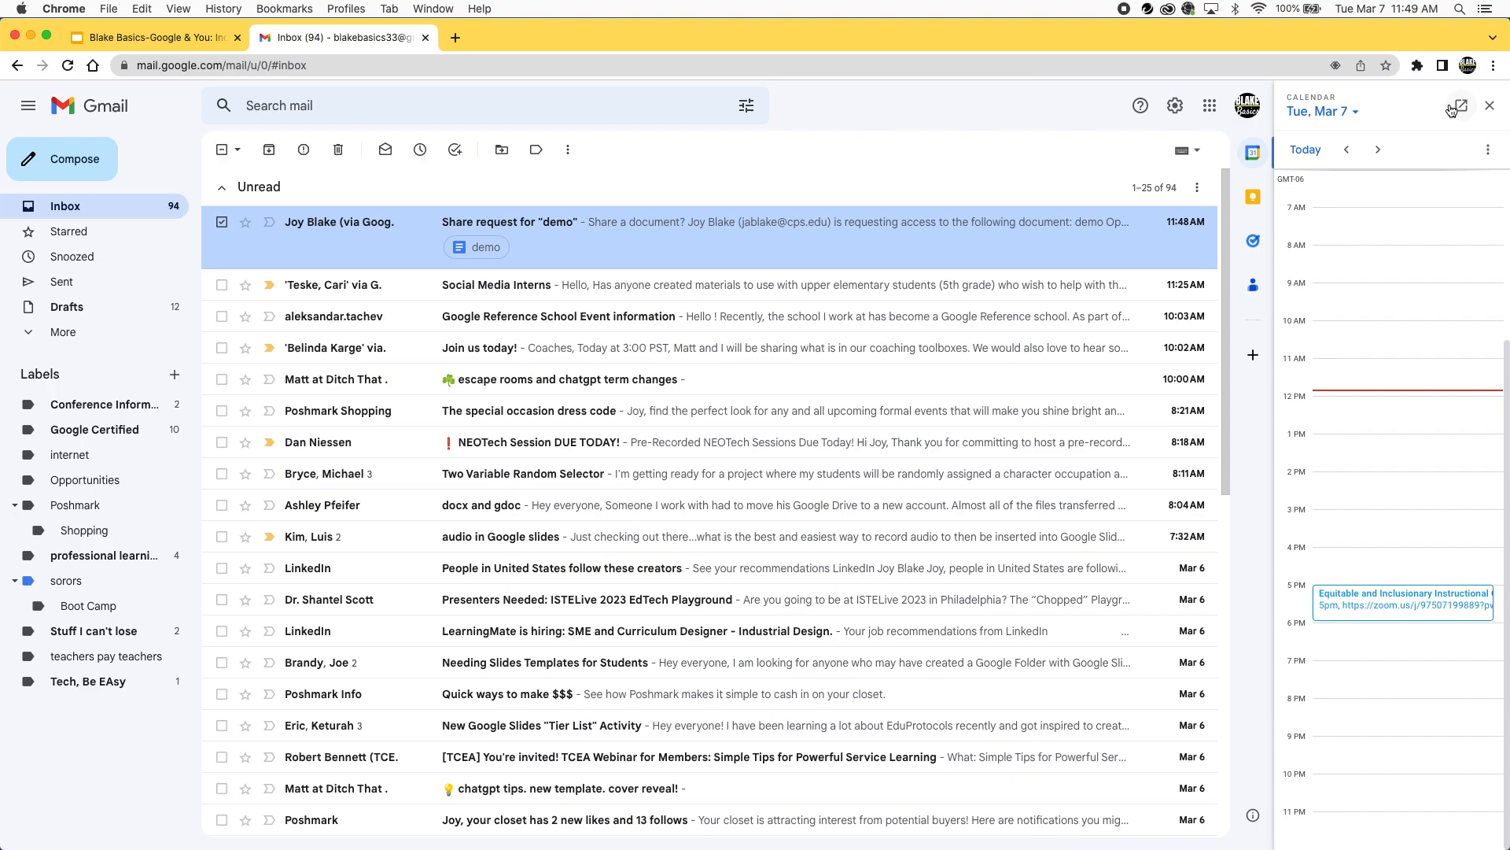
{"action": "left_click", "coordinate": [1461, 110]}
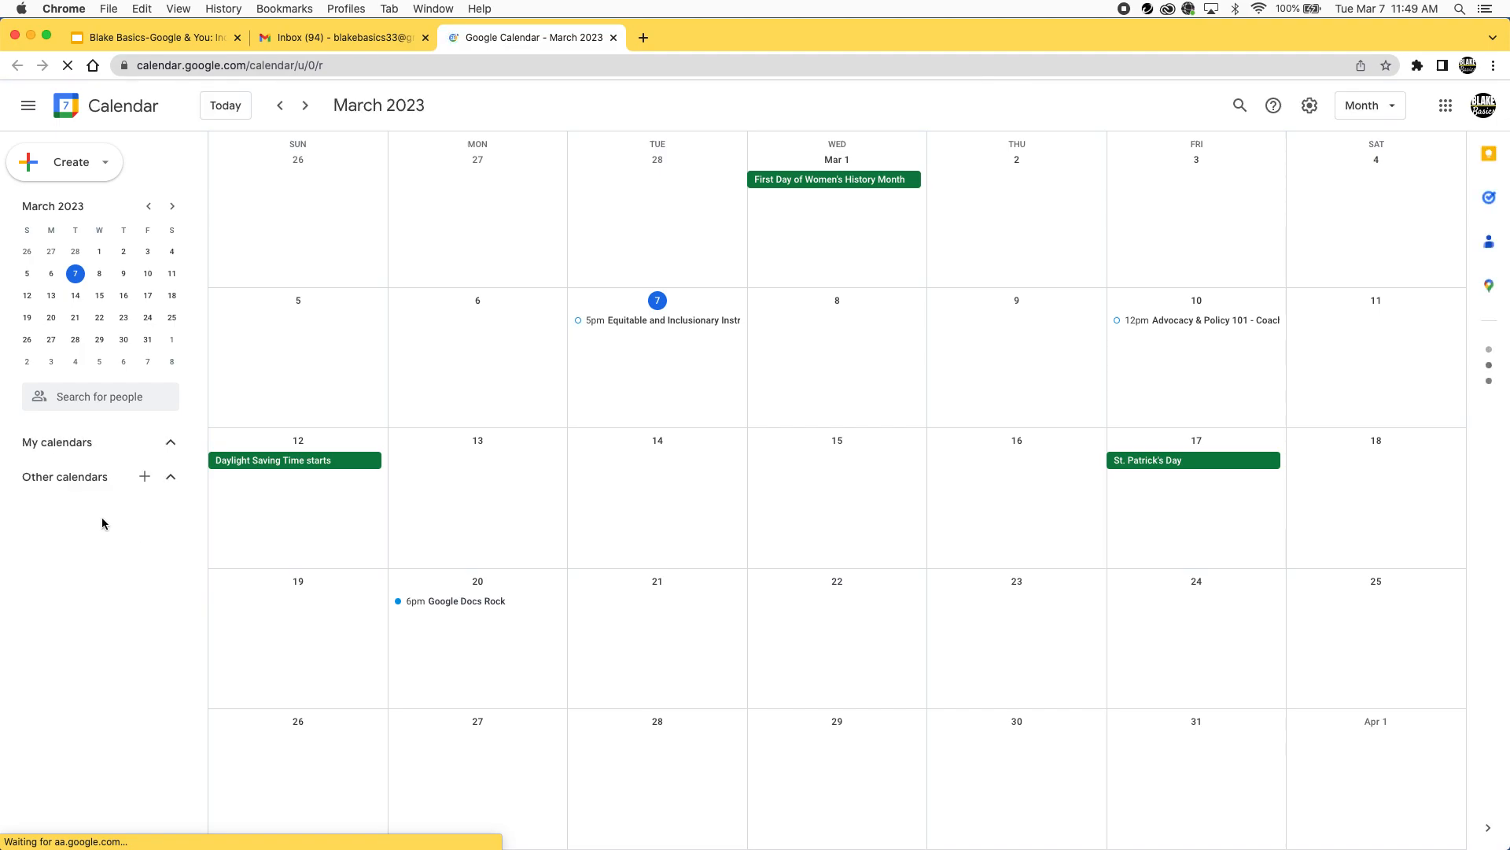
{"action": "left_click", "coordinate": [90, 445]}
{"action": "left_click", "coordinate": [91, 447]}
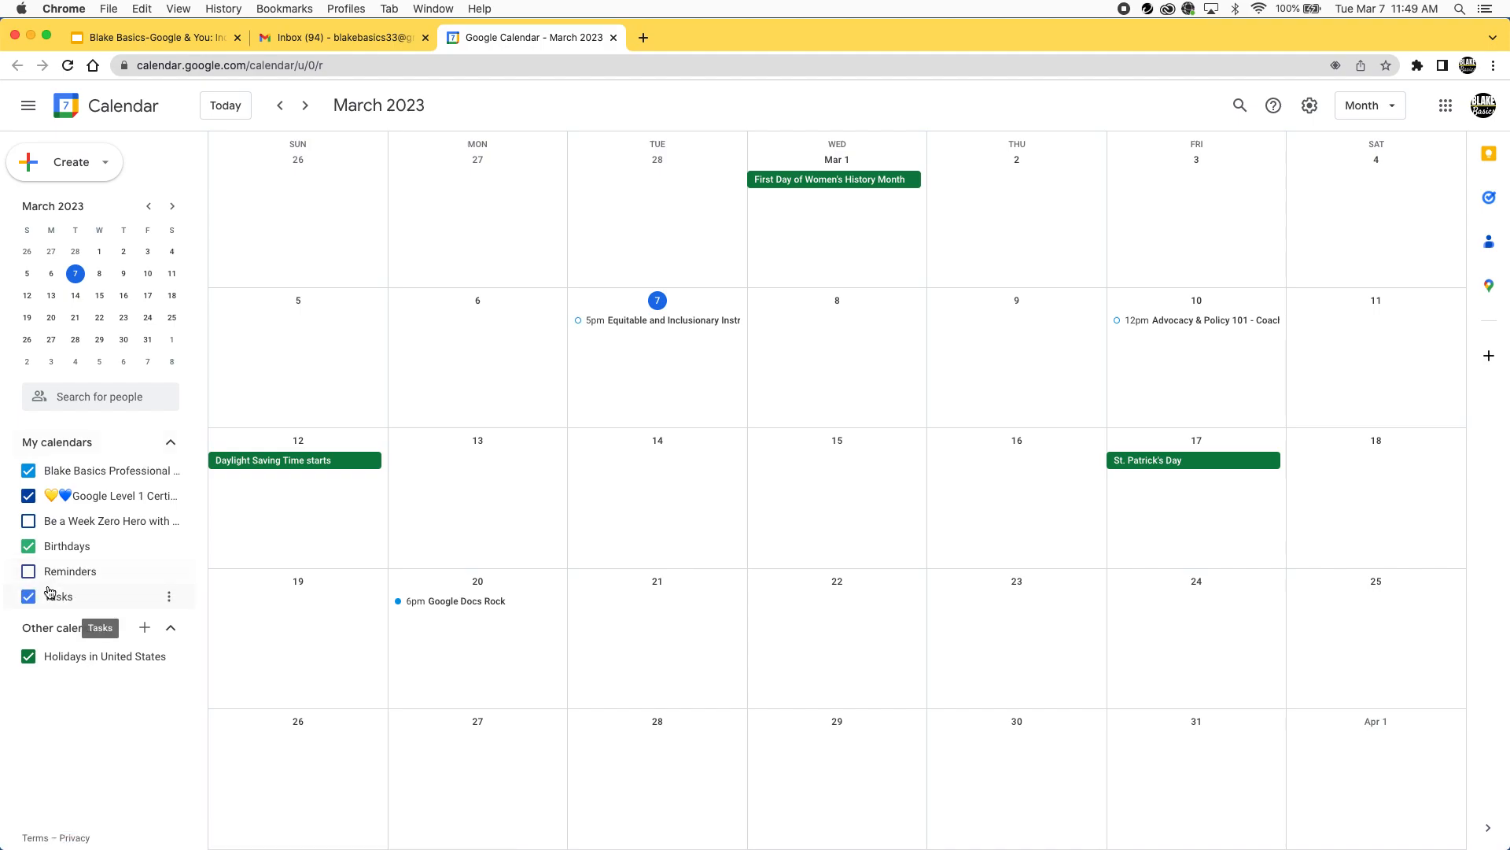
{"action": "left_click", "coordinate": [29, 599]}
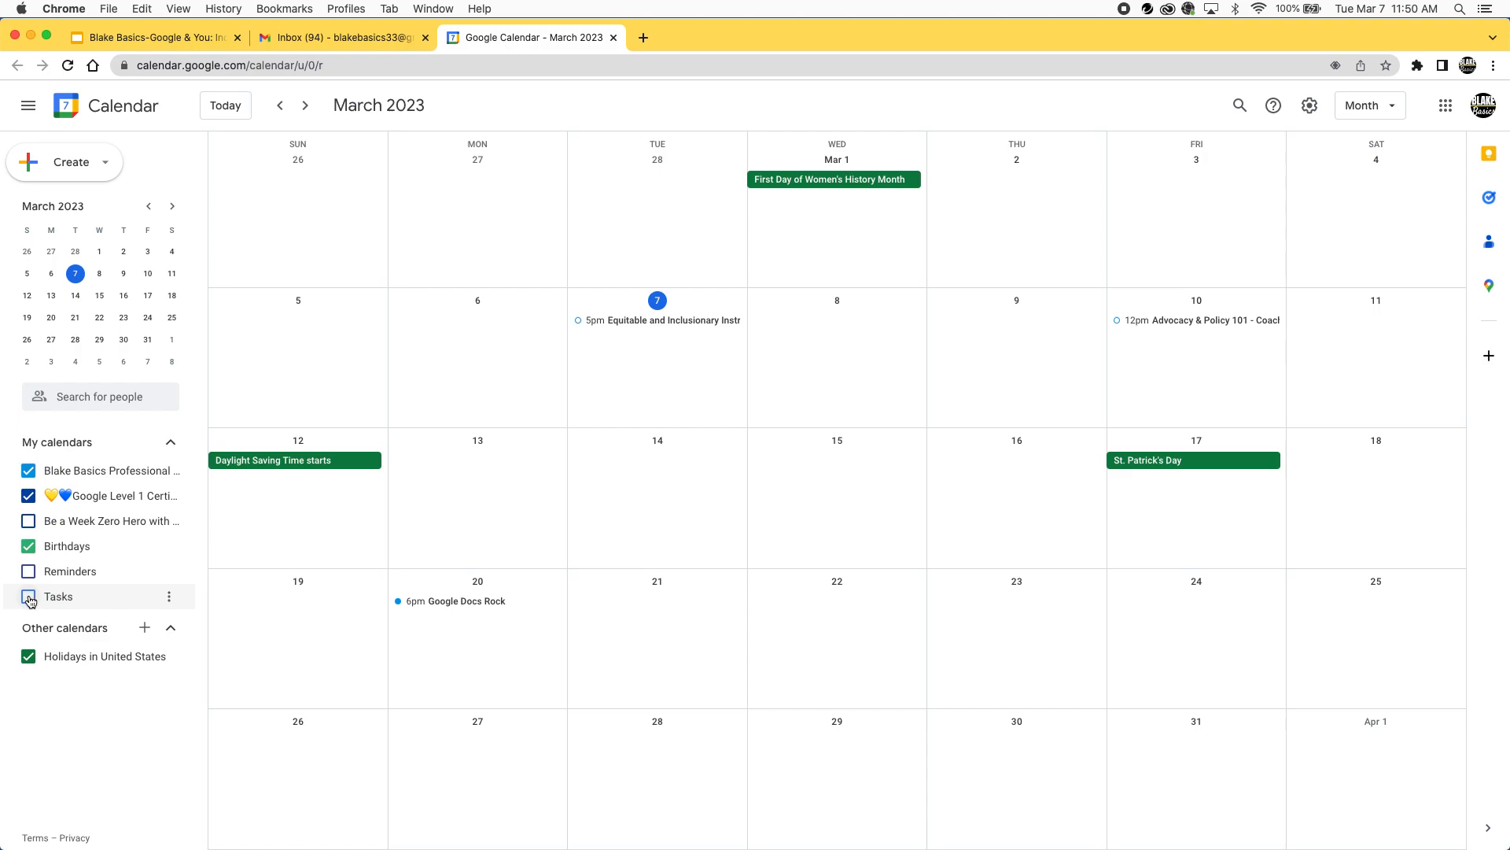
{"action": "left_click", "coordinate": [30, 598]}
From the Slides presentation, add a task titled "Submit today" due March 8, 2023, and close the task list.
{"action": "left_click", "coordinate": [163, 37]}
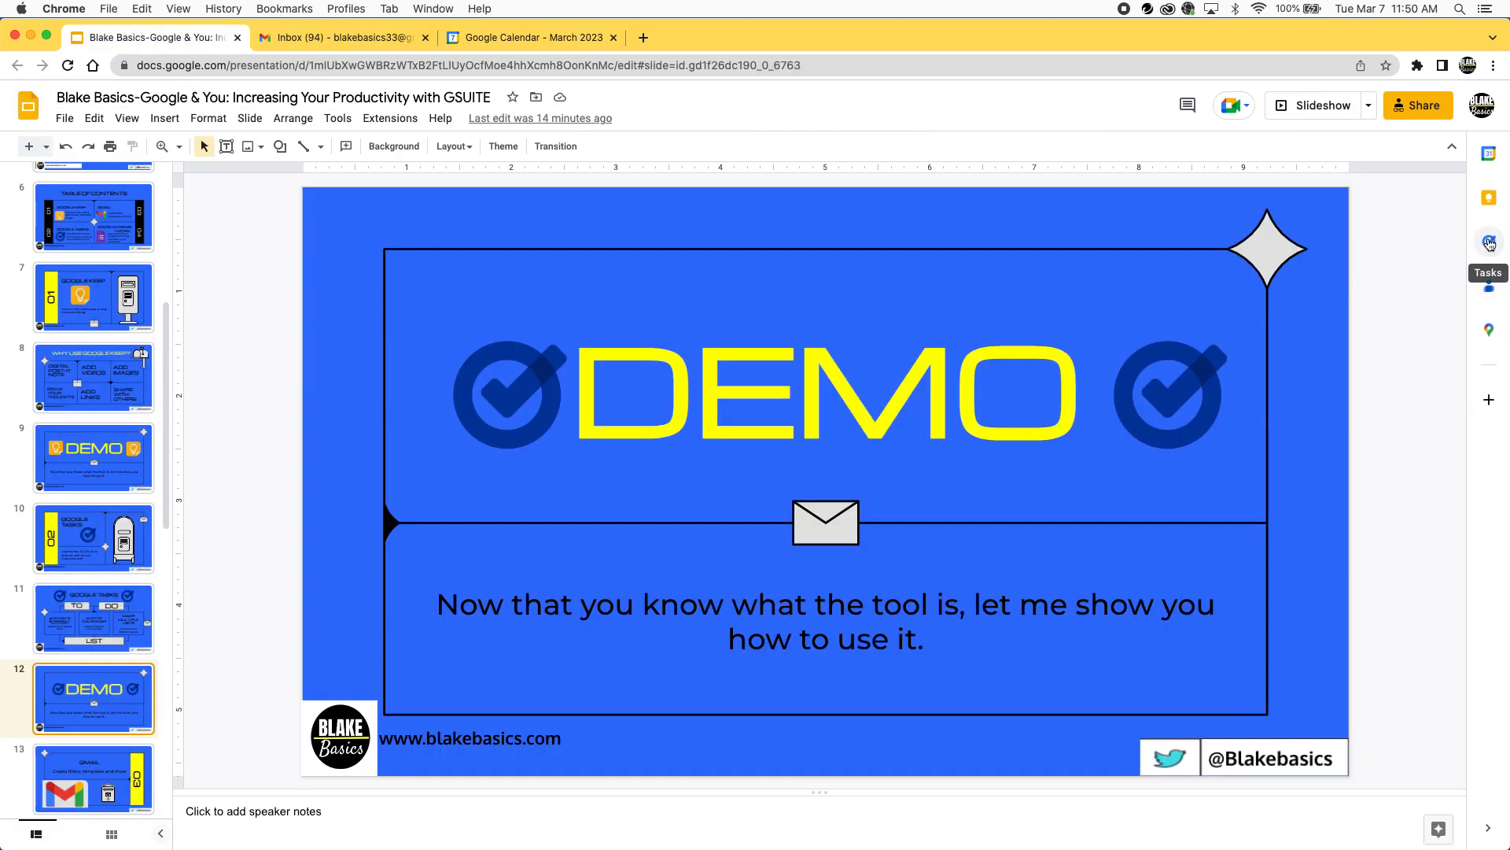
{"action": "left_click", "coordinate": [1482, 247]}
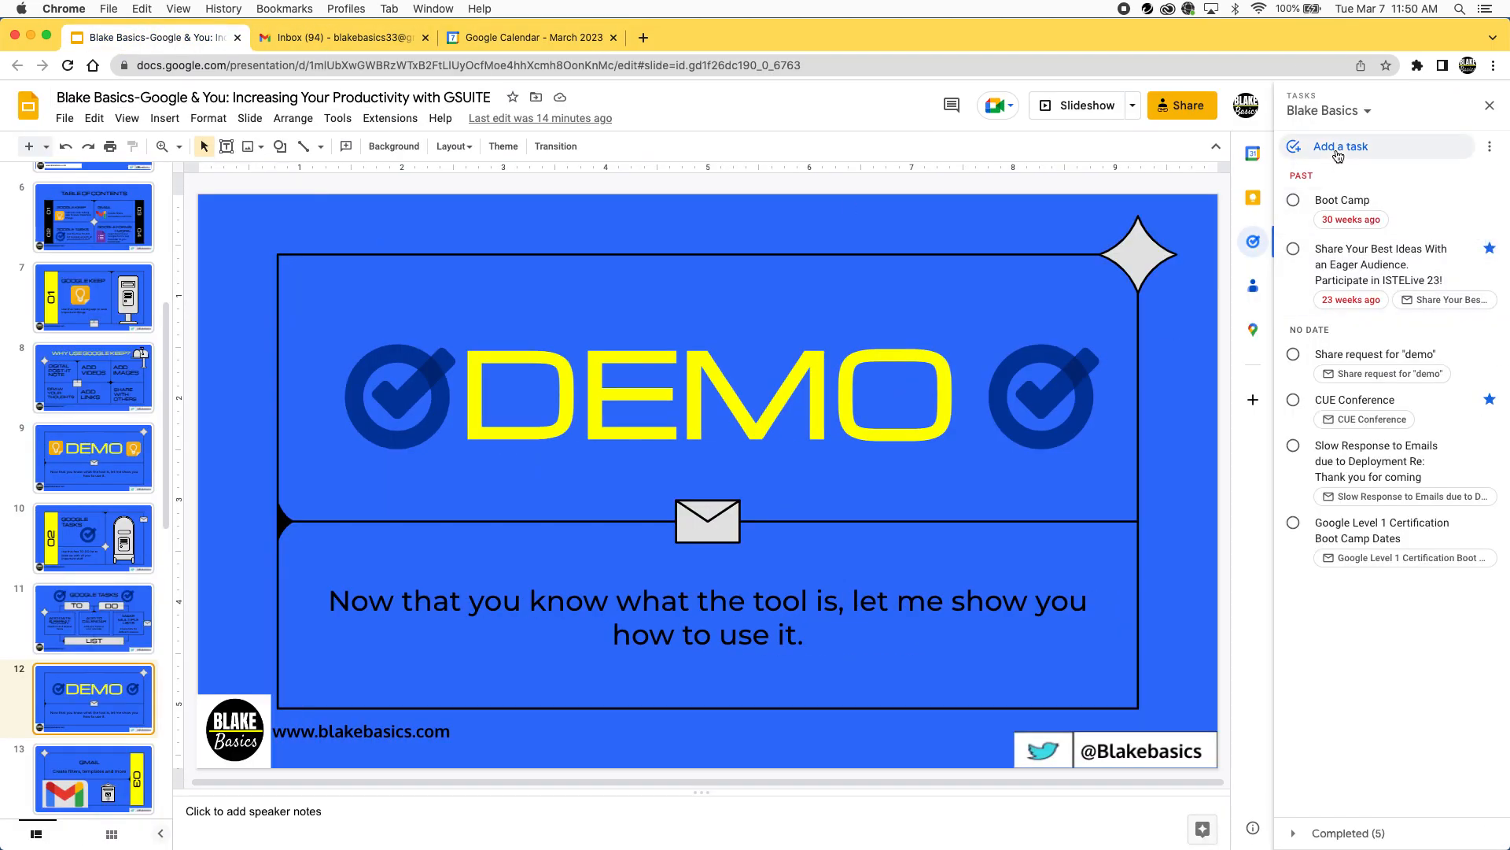
{"action": "left_click", "coordinate": [1338, 150]}
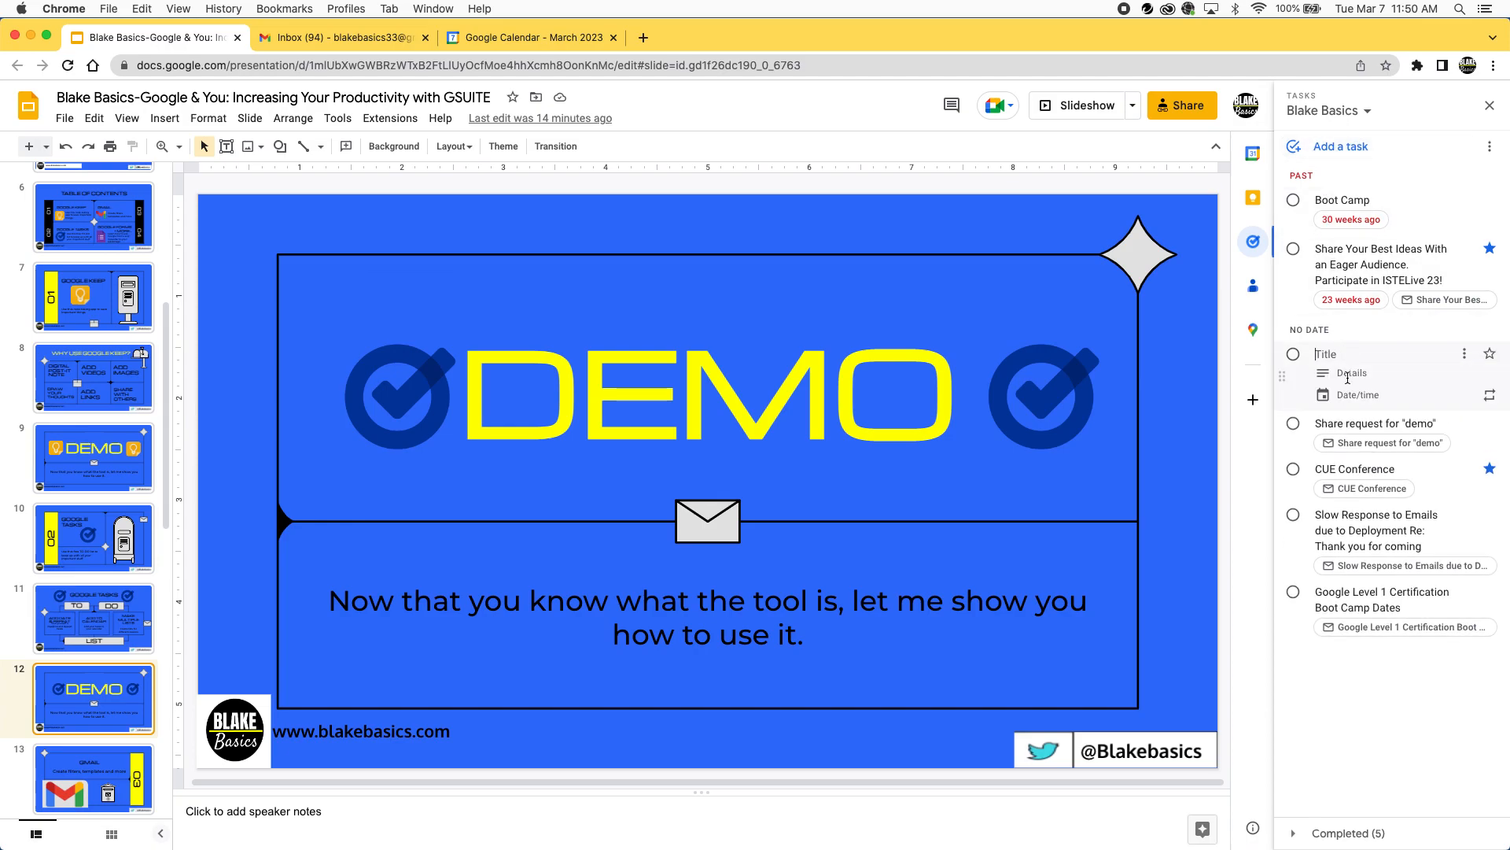
{"action": "type", "text": "Submit today"}
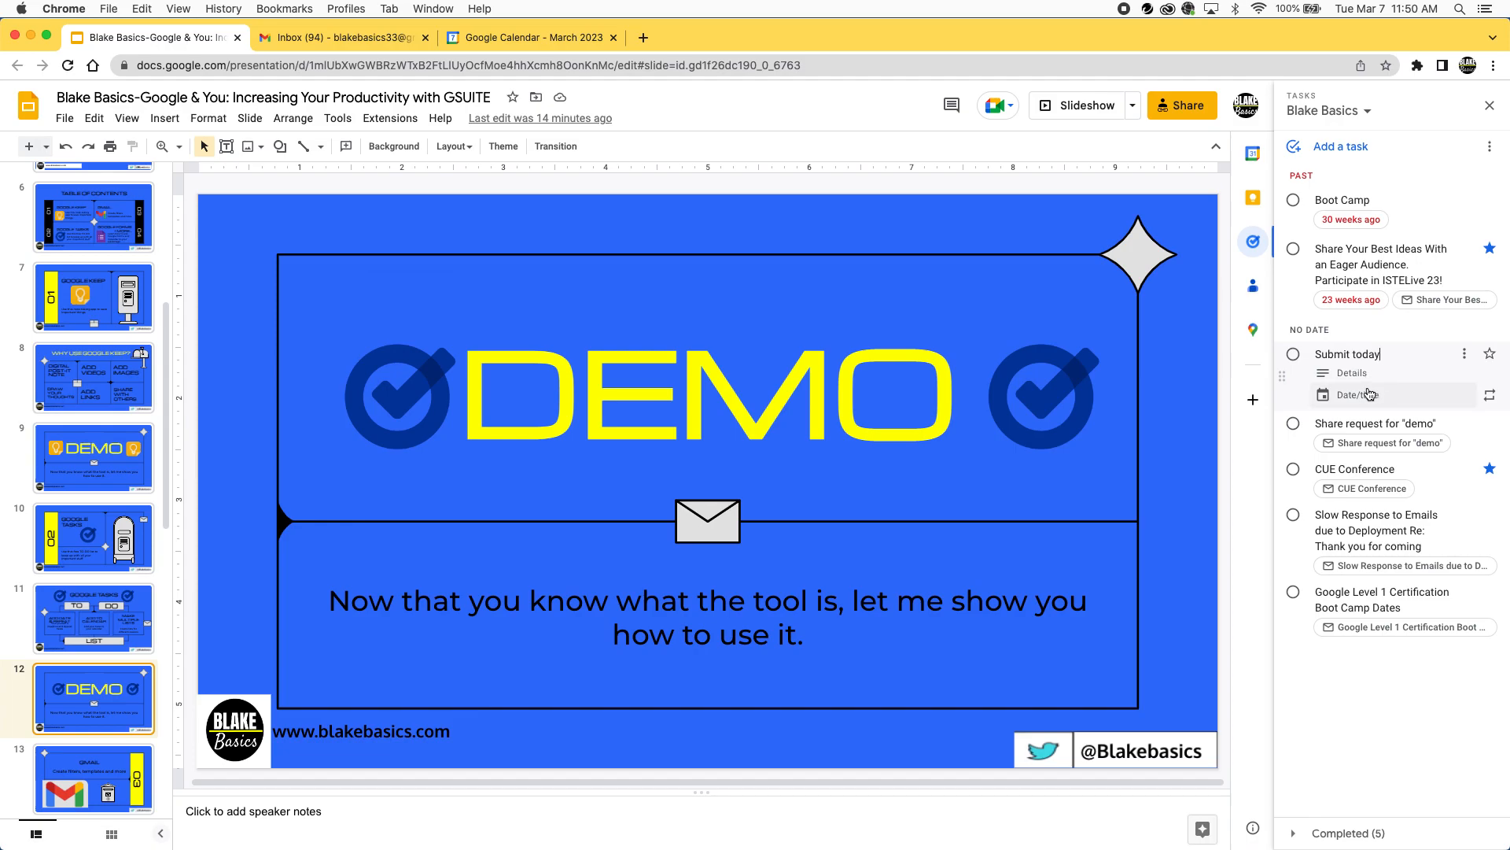
{"action": "left_click", "coordinate": [1358, 394]}
{"action": "left_click", "coordinate": [1394, 240]}
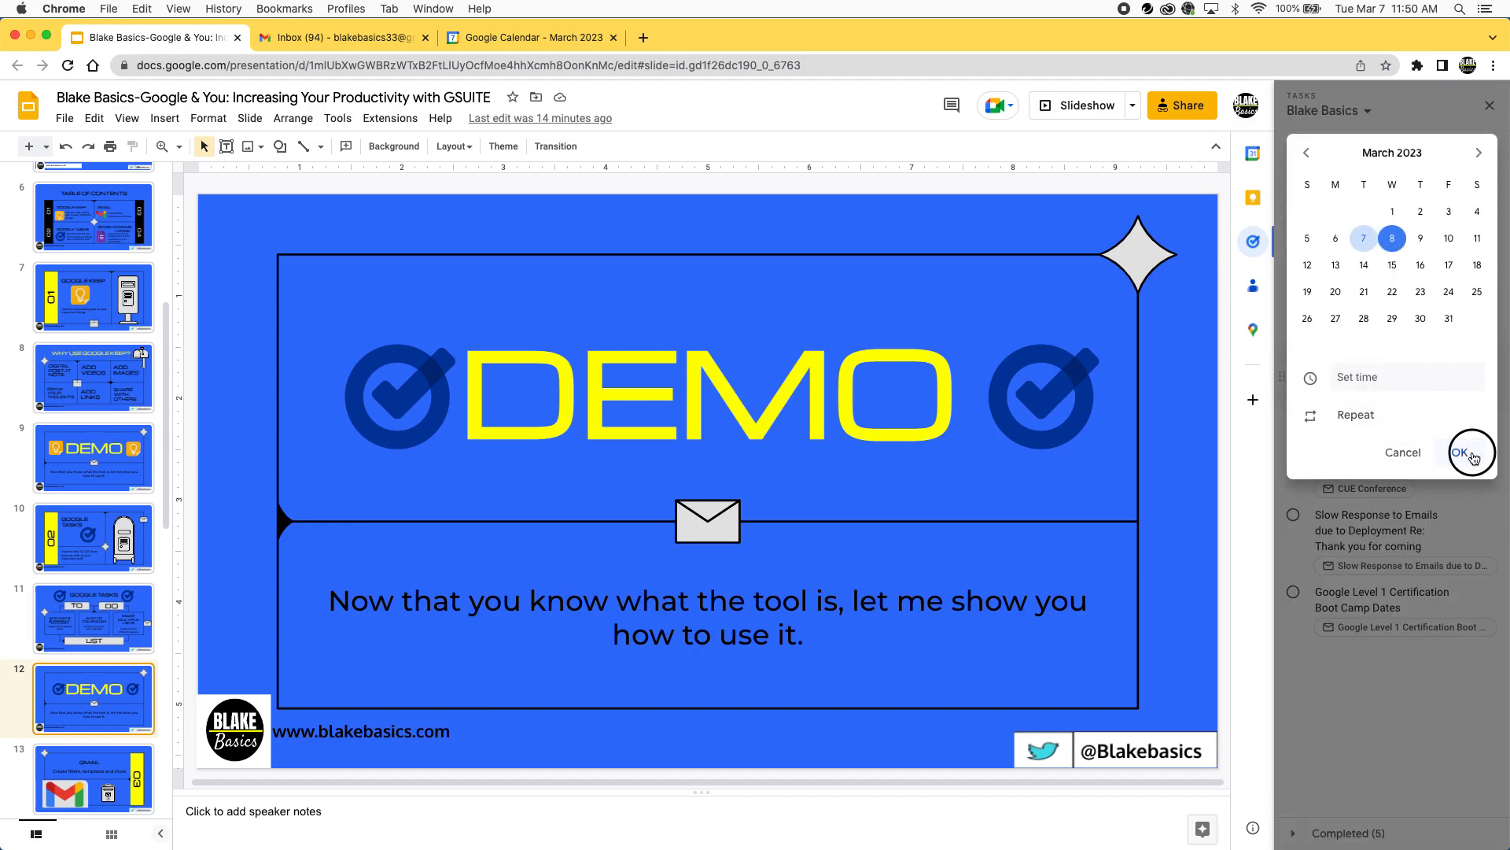
{"action": "left_click", "coordinate": [1460, 453]}
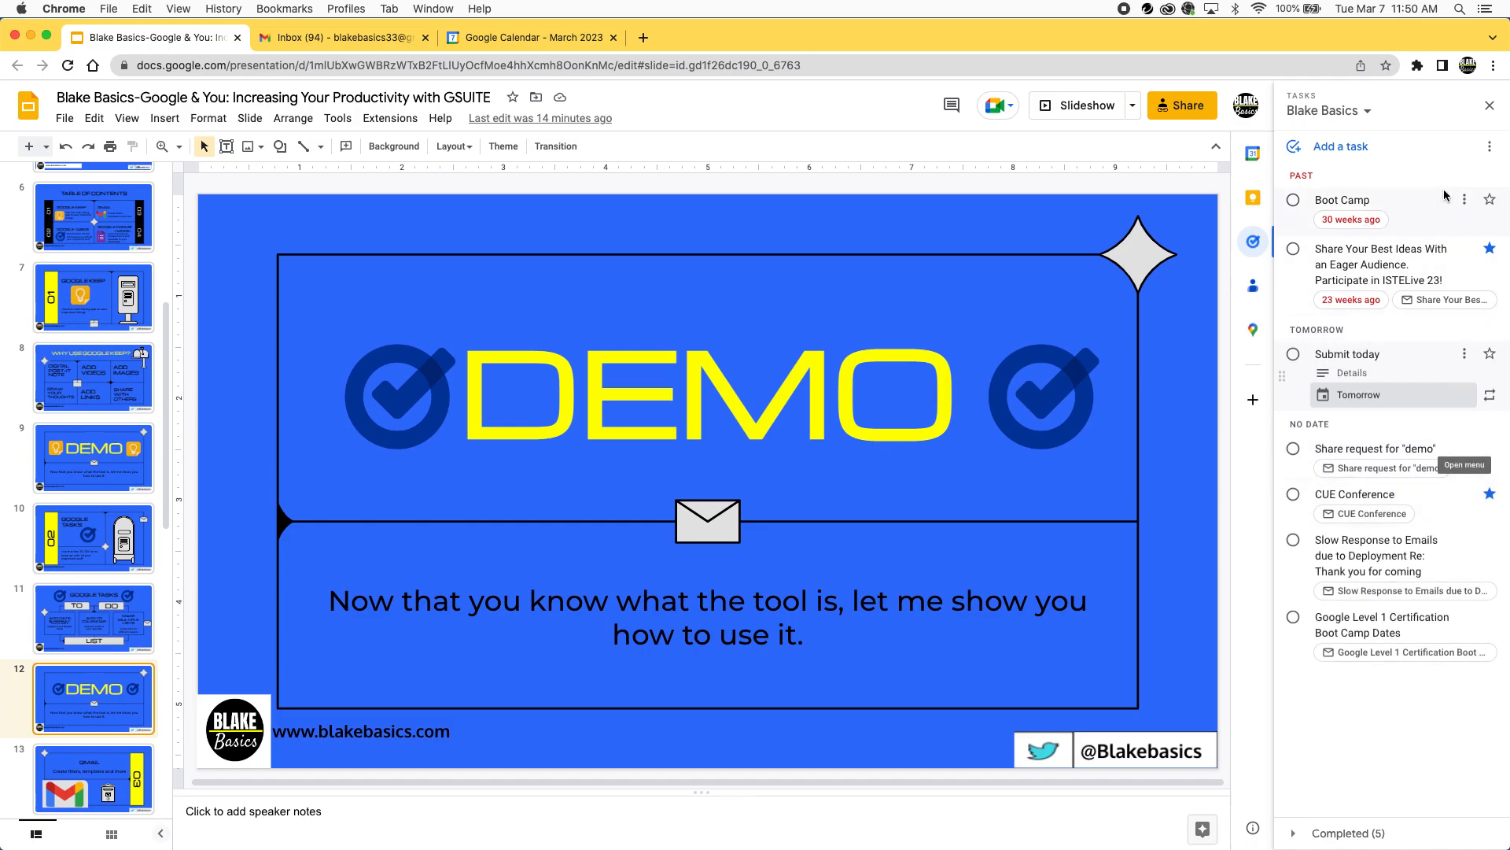
{"action": "left_click", "coordinate": [1489, 106]}
Return to Google Calendar, toggle the Tasks calendar off and on, and display only the Tasks calendar.
{"action": "left_click", "coordinate": [508, 44]}
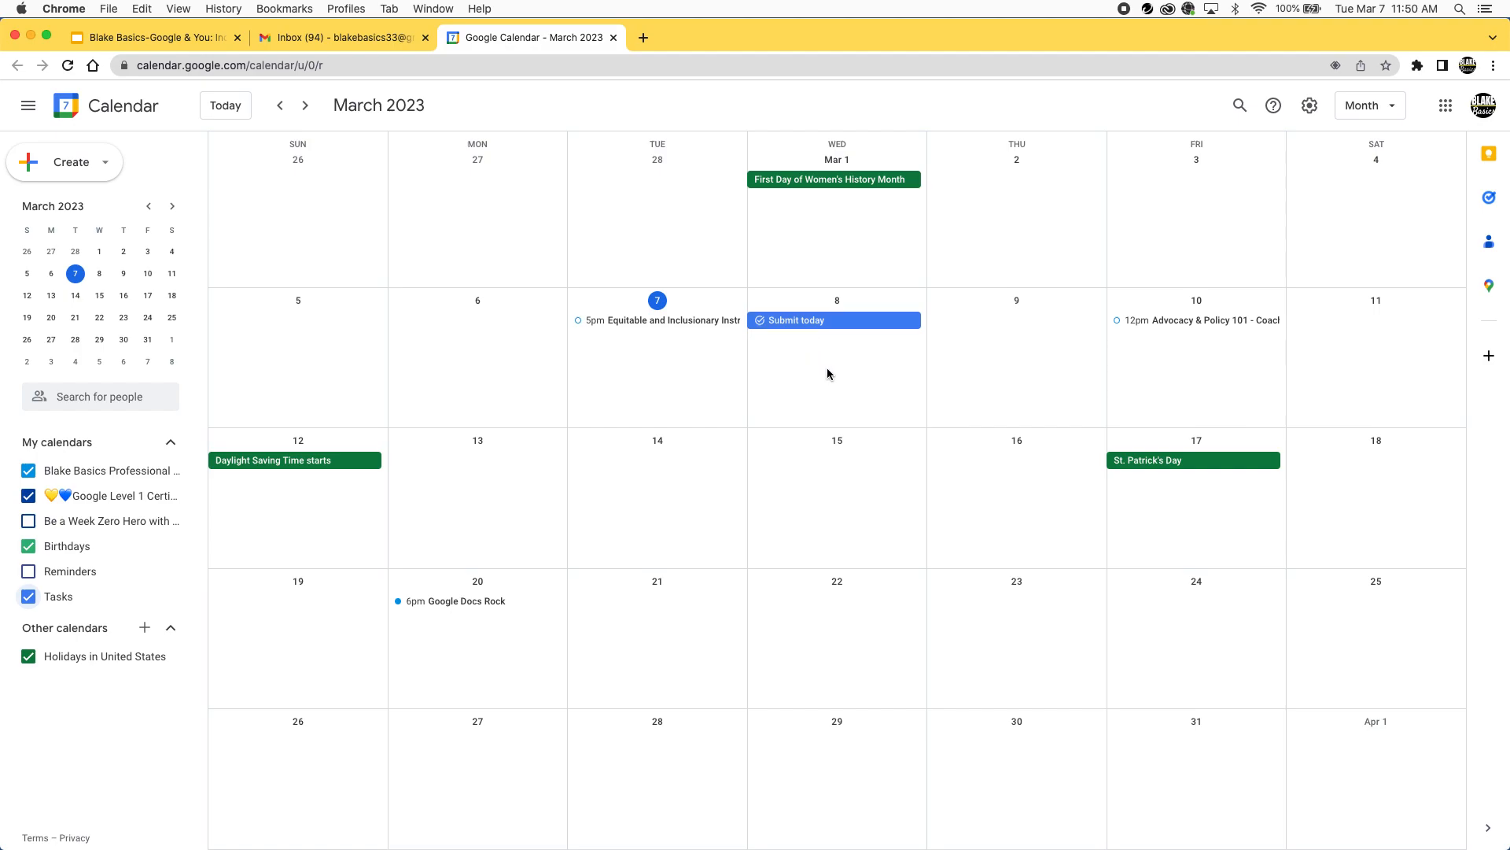
{"action": "left_click", "coordinate": [28, 598]}
{"action": "left_click", "coordinate": [28, 598]}
{"action": "left_click", "coordinate": [89, 603]}
{"action": "left_click", "coordinate": [46, 604]}
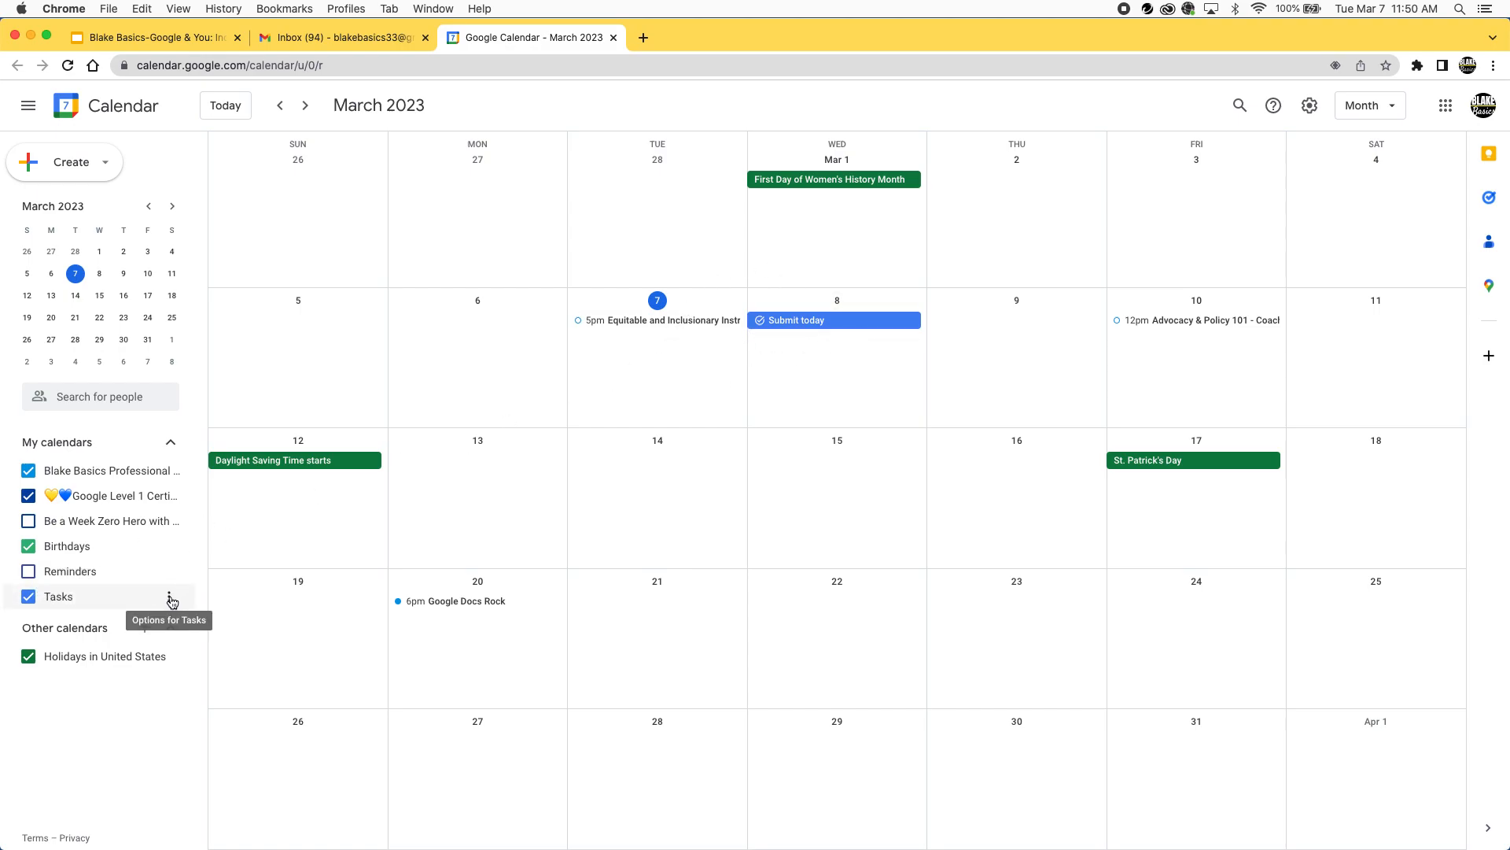
{"action": "left_click", "coordinate": [170, 598]}
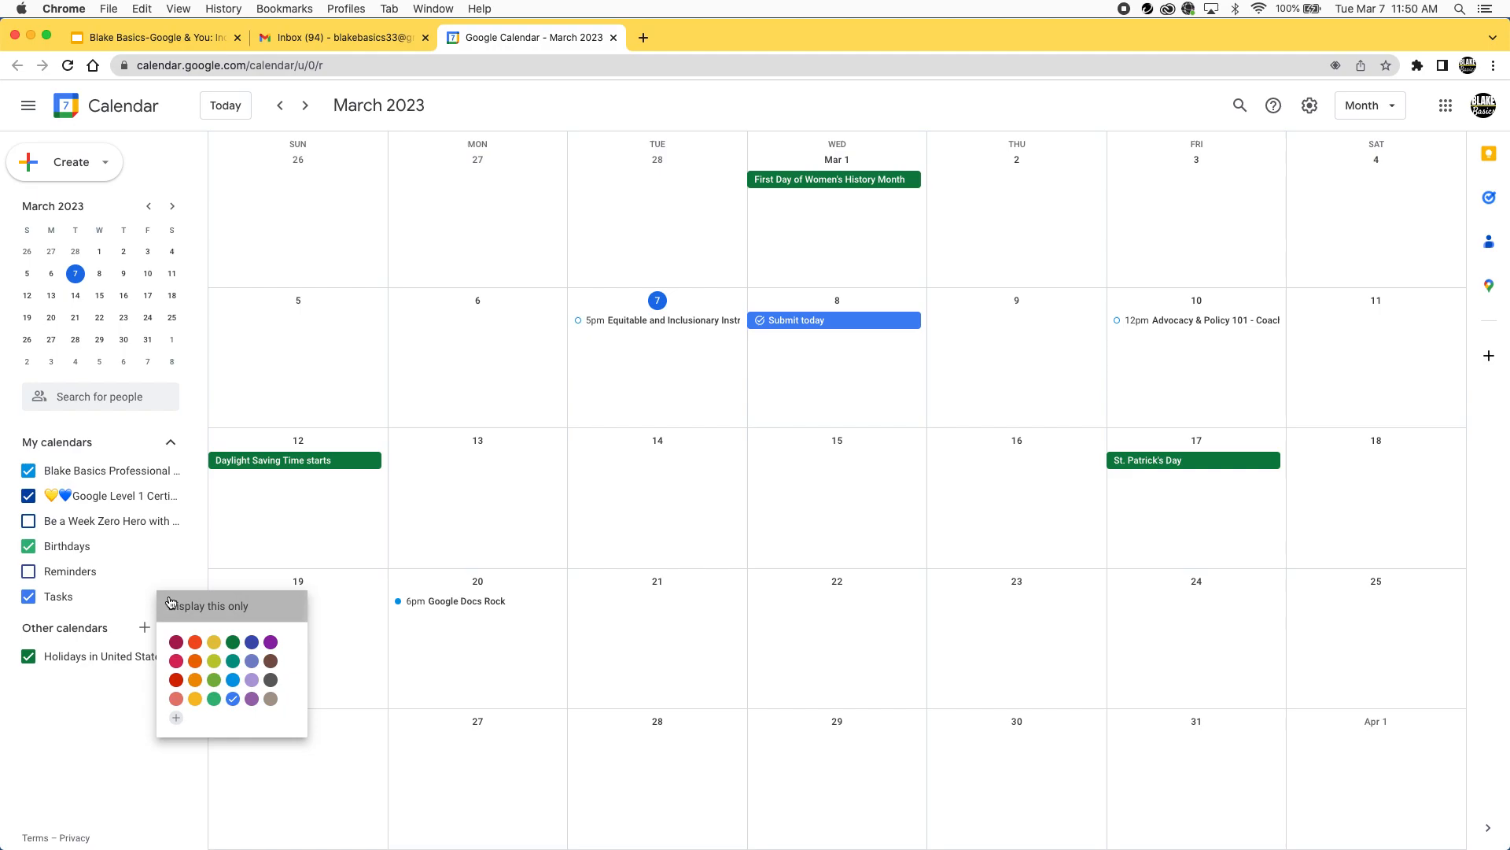
{"action": "left_click", "coordinate": [173, 605]}
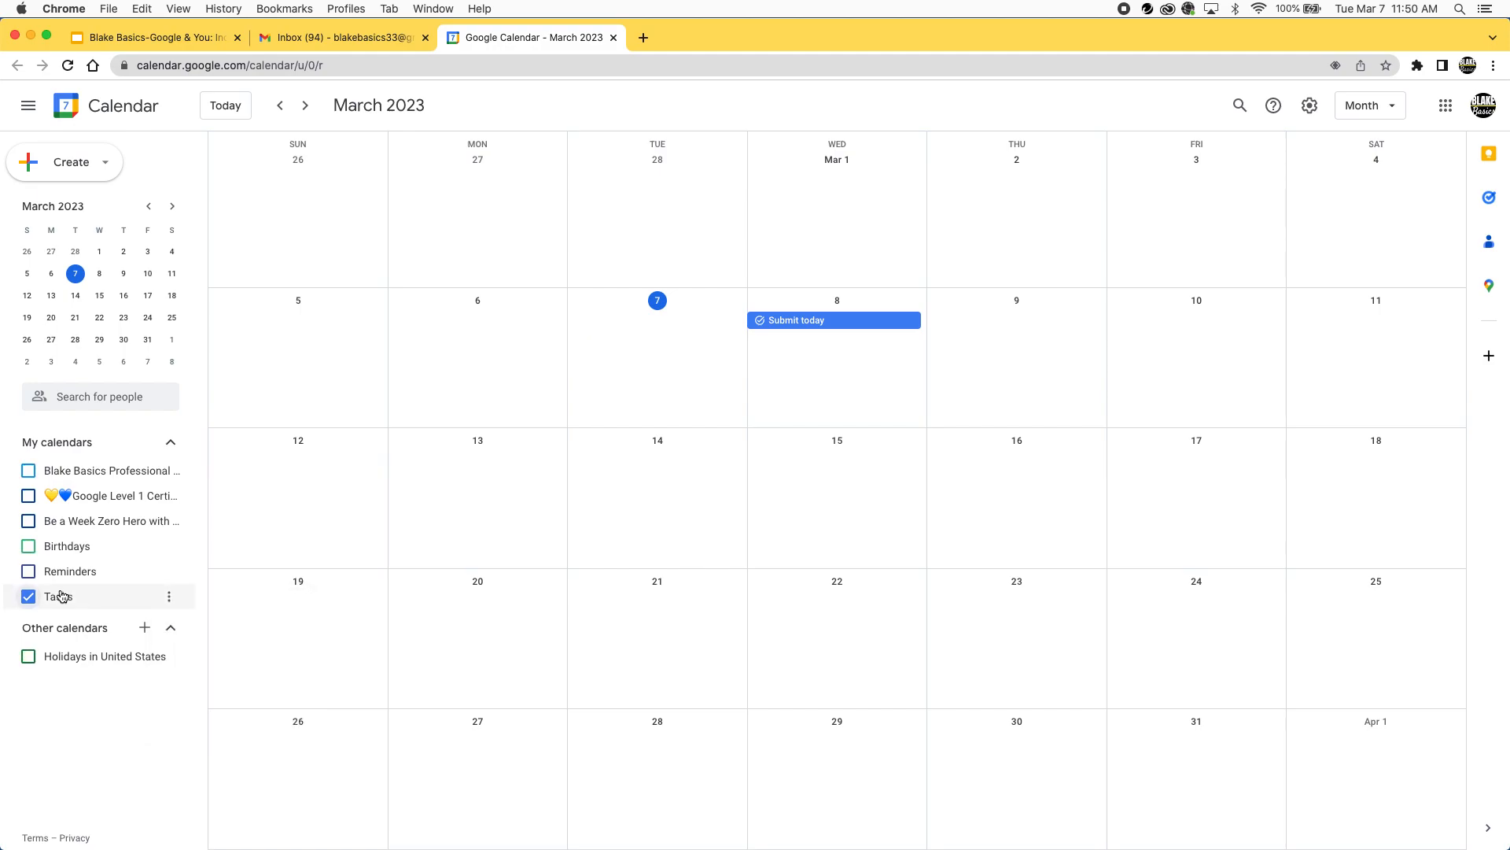
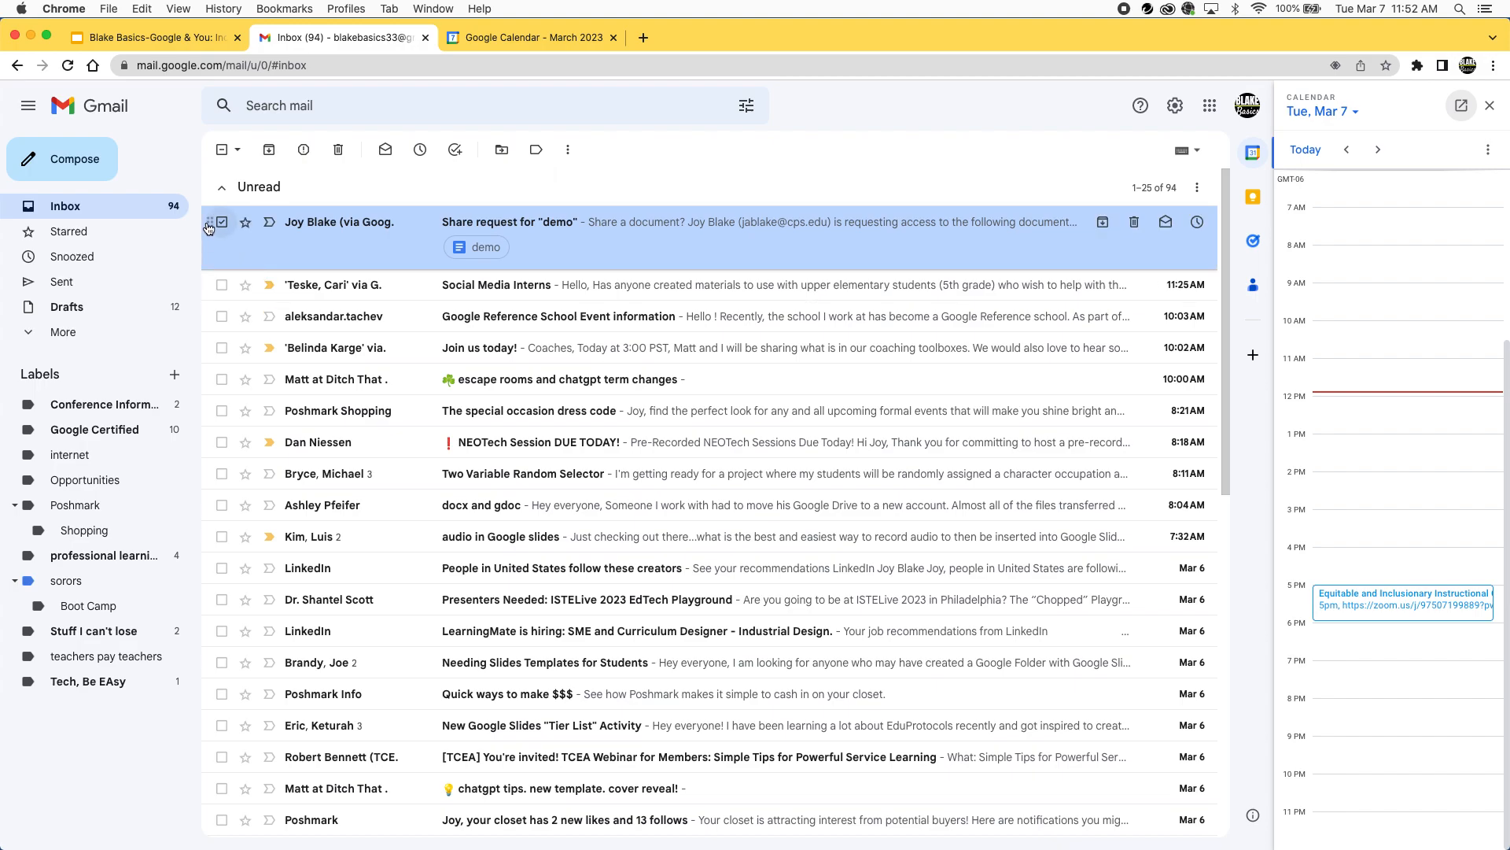
Open the "Share request for "demo"" email in Gmail and tick the Opportunities and Google Certified labels without applying them.
{"action": "left_click_drag", "start_coordinate": [339, 228], "coordinate": [338, 229]}
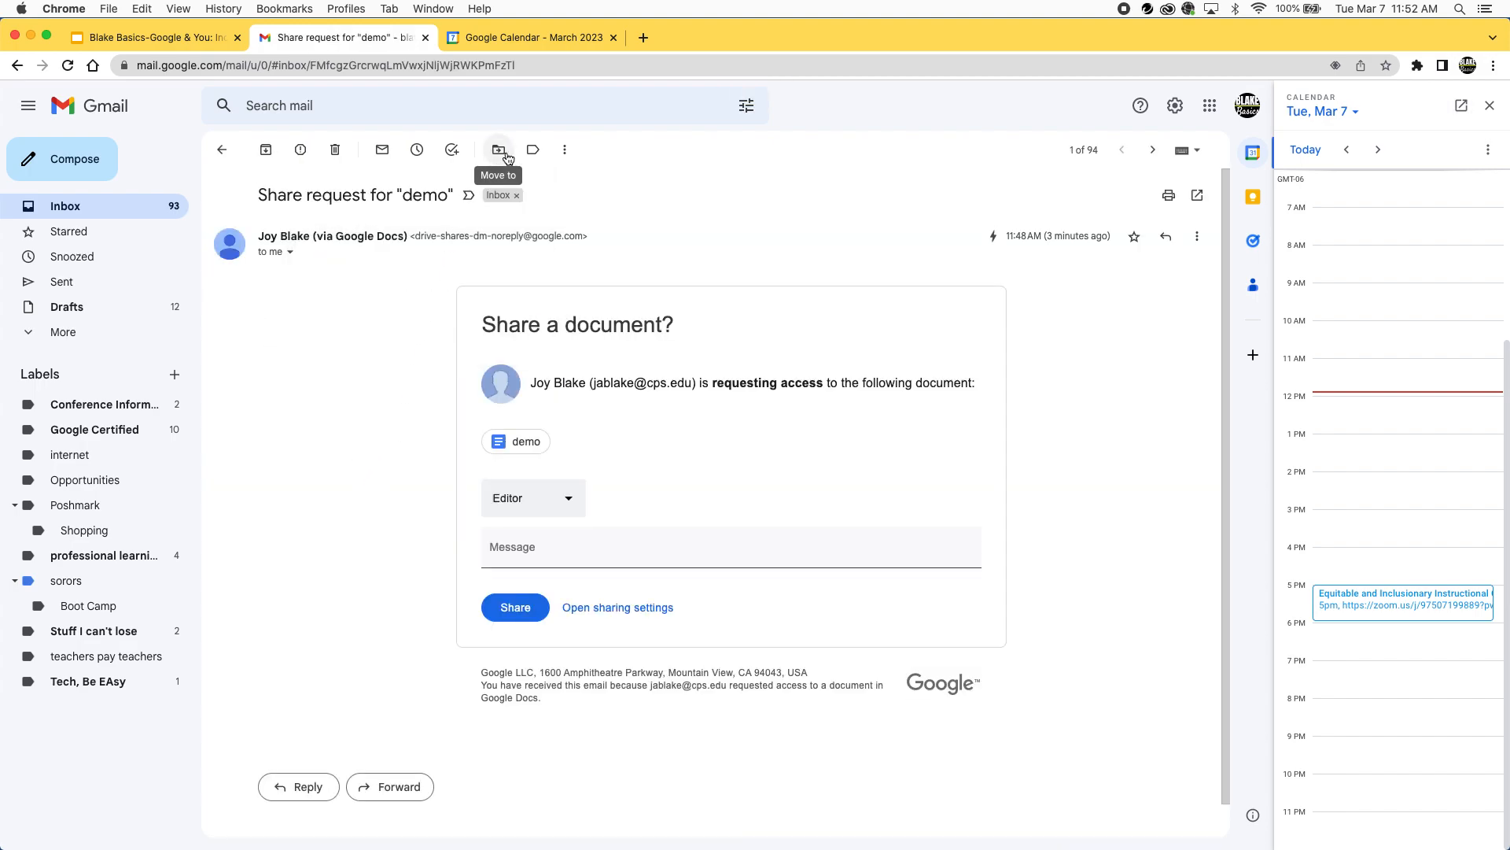
{"action": "left_click", "coordinate": [533, 150]}
{"action": "left_click", "coordinate": [549, 239]}
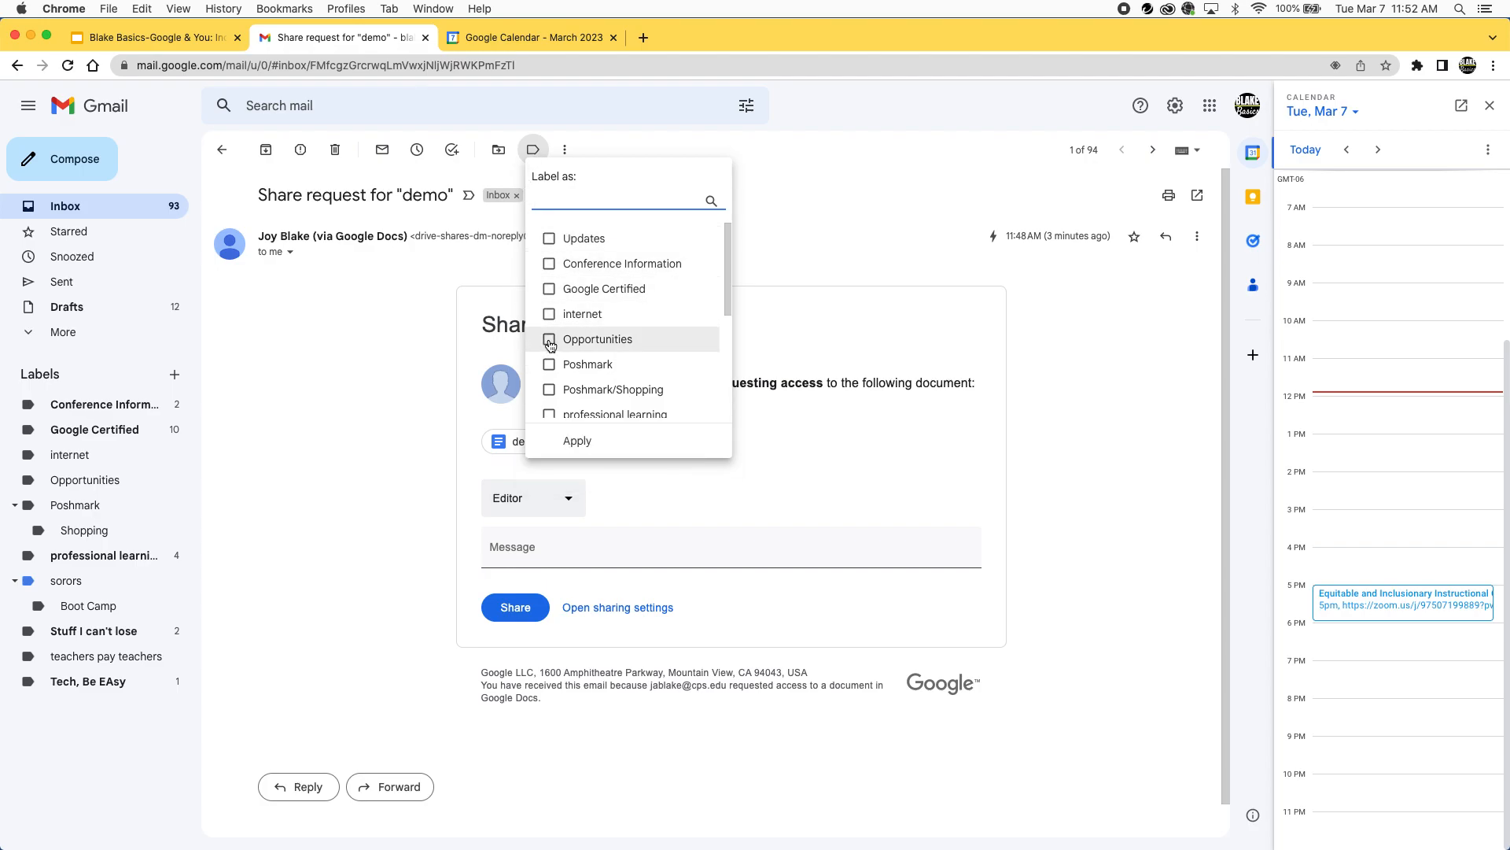
{"action": "left_click", "coordinate": [549, 290]}
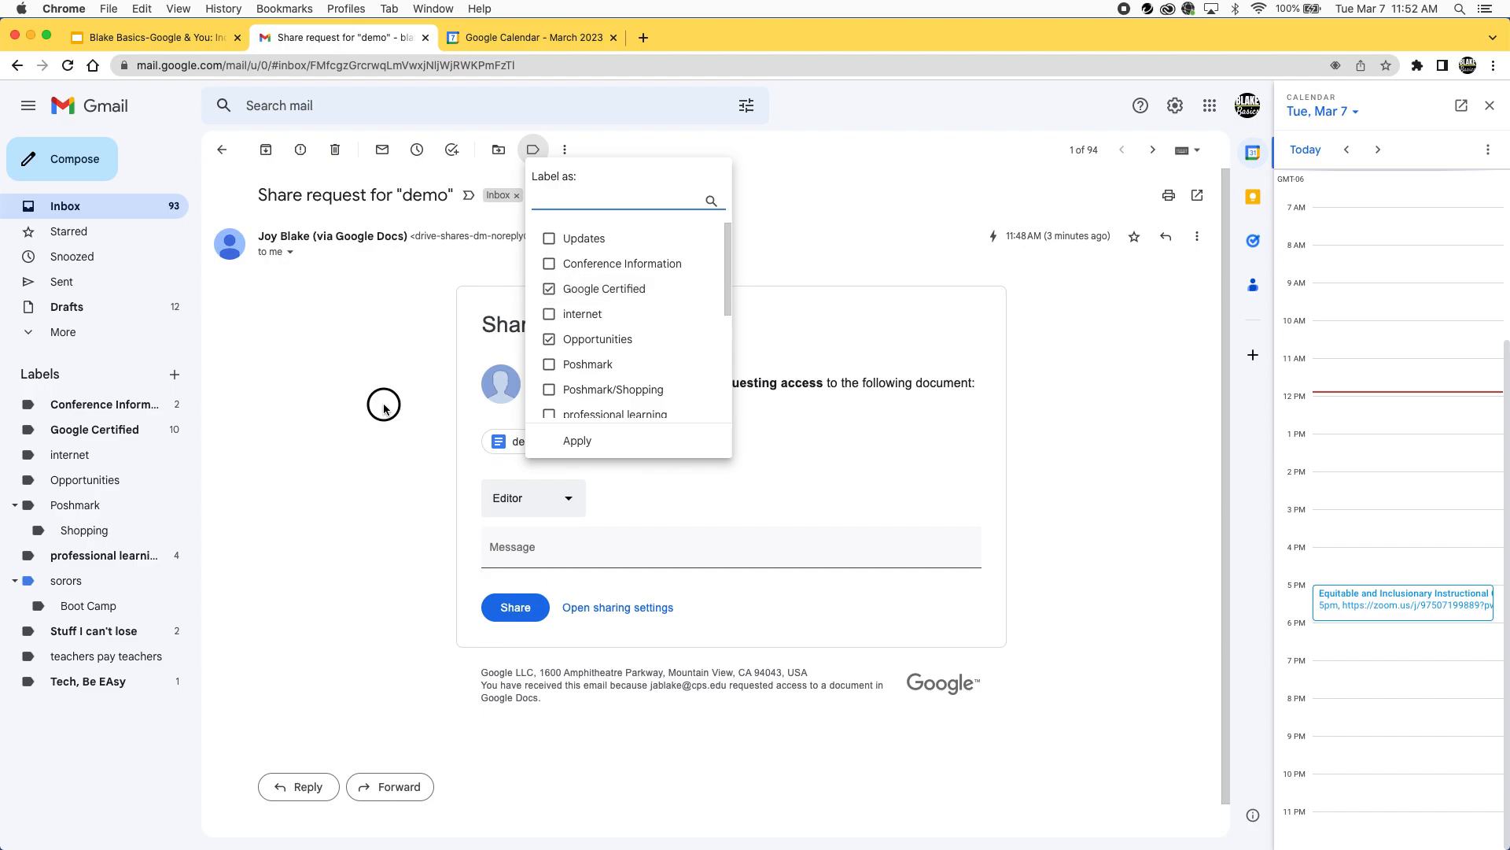
{"action": "left_click", "coordinate": [779, 249]}
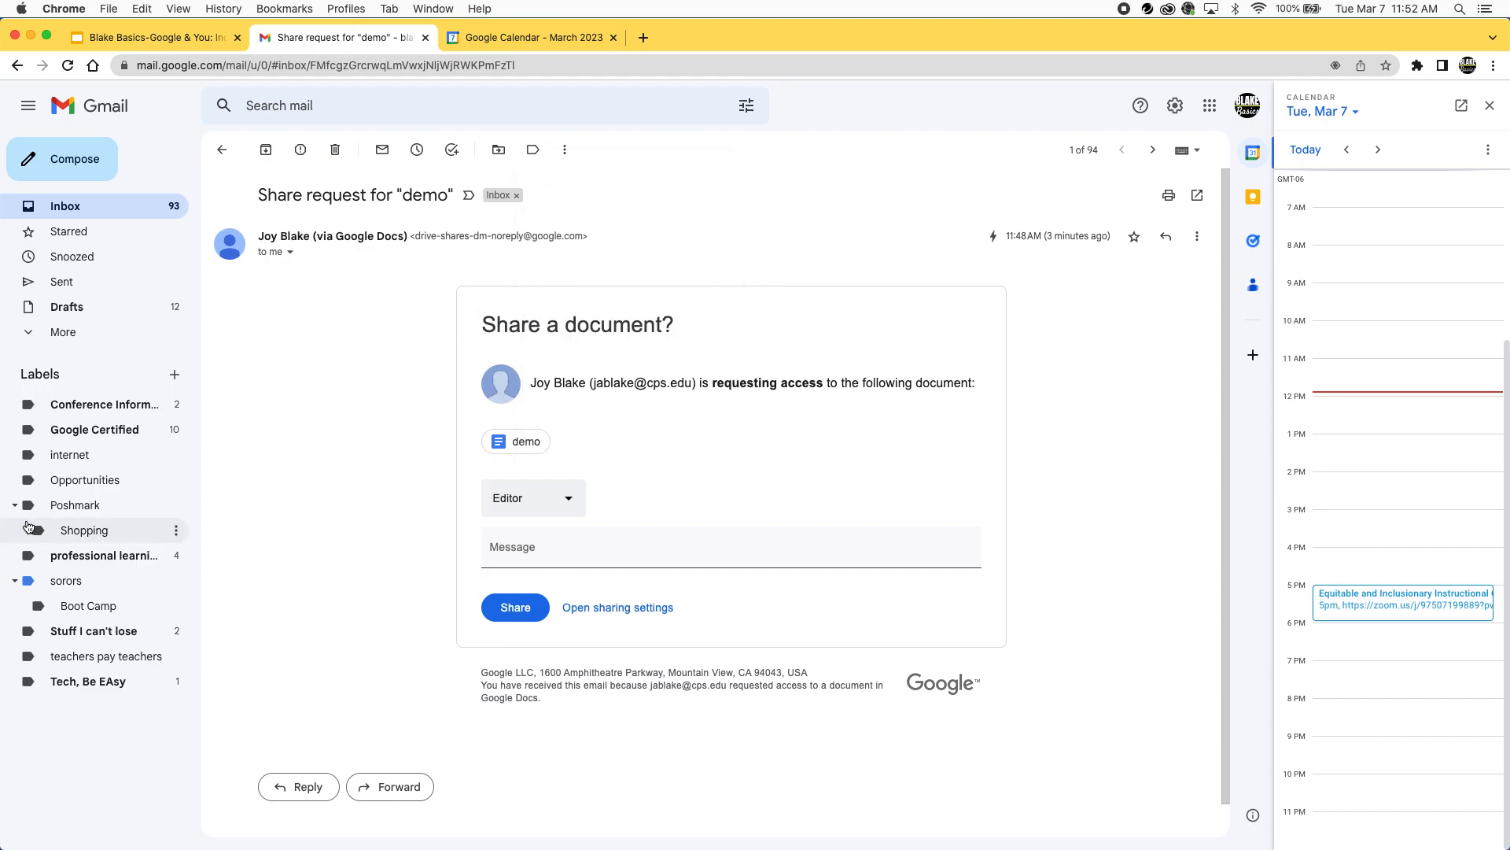
Look through the emails labelled Opportunities and Google Certified, and return to the inbox.
{"action": "left_click", "coordinate": [73, 482]}
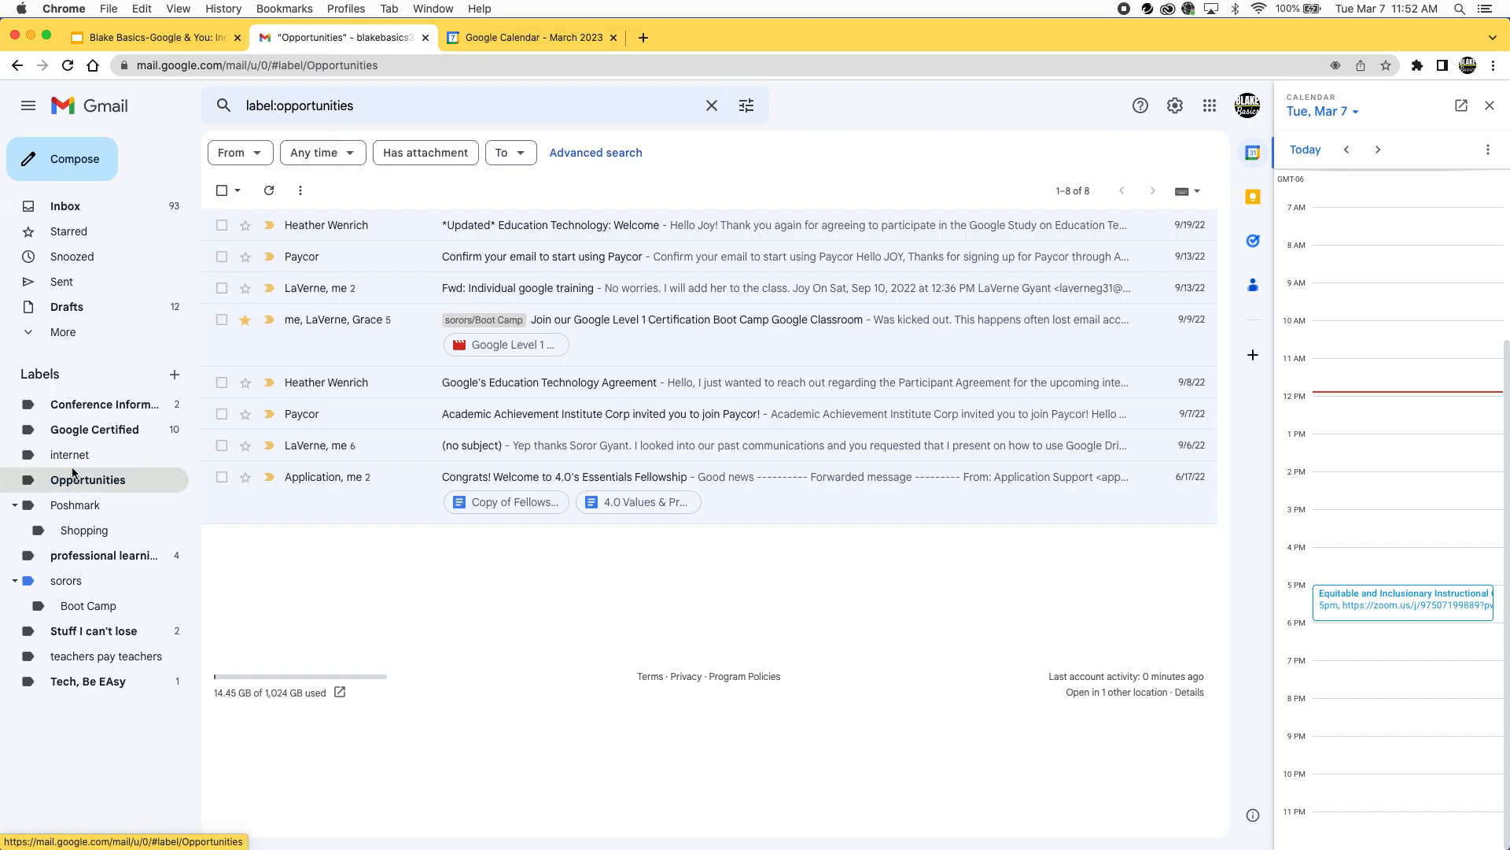
{"action": "left_click", "coordinate": [79, 436]}
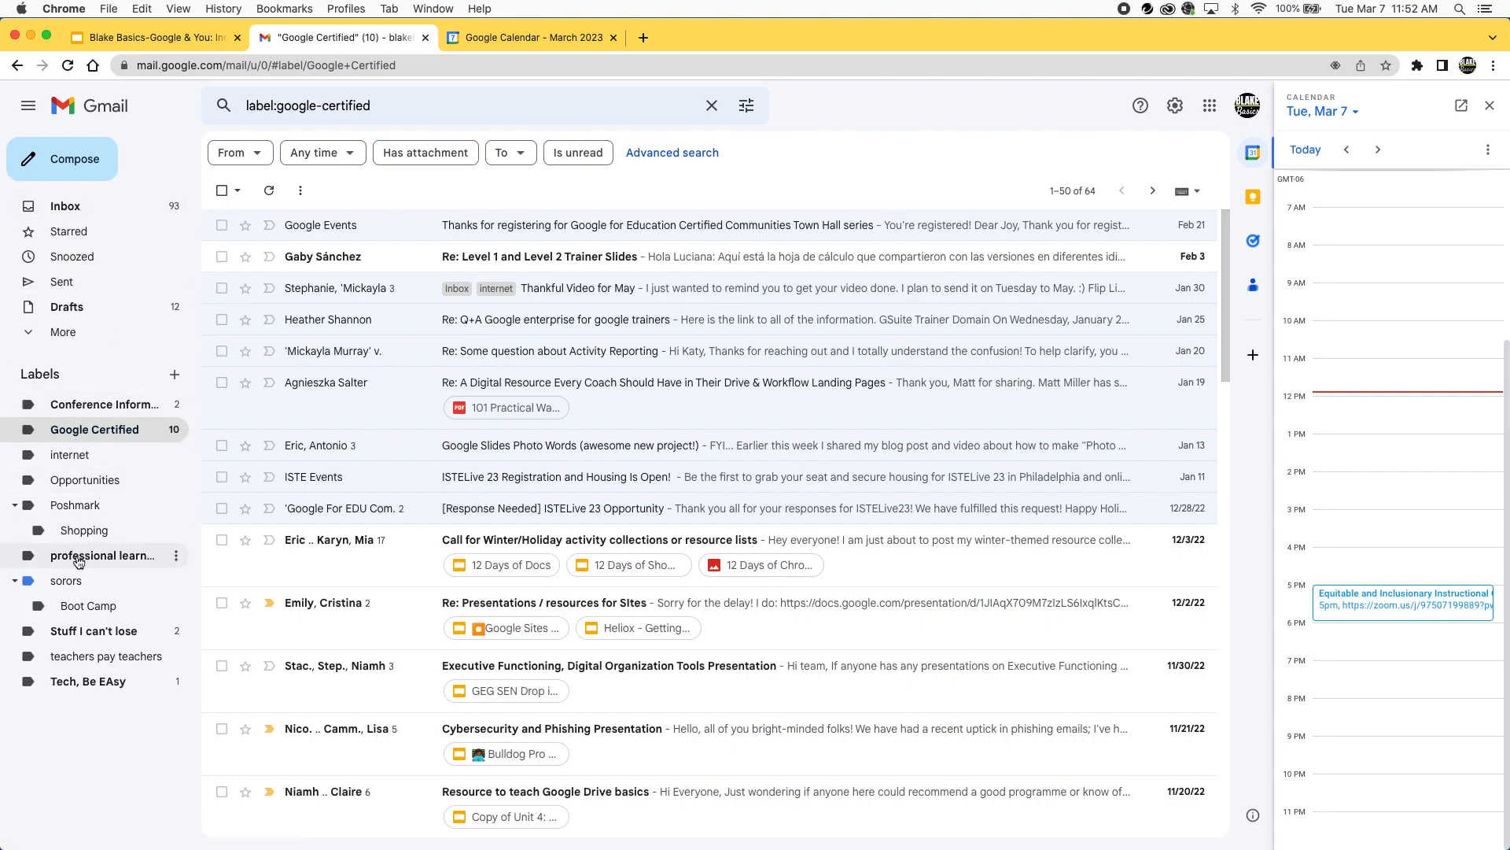
{"action": "left_click", "coordinate": [61, 213]}
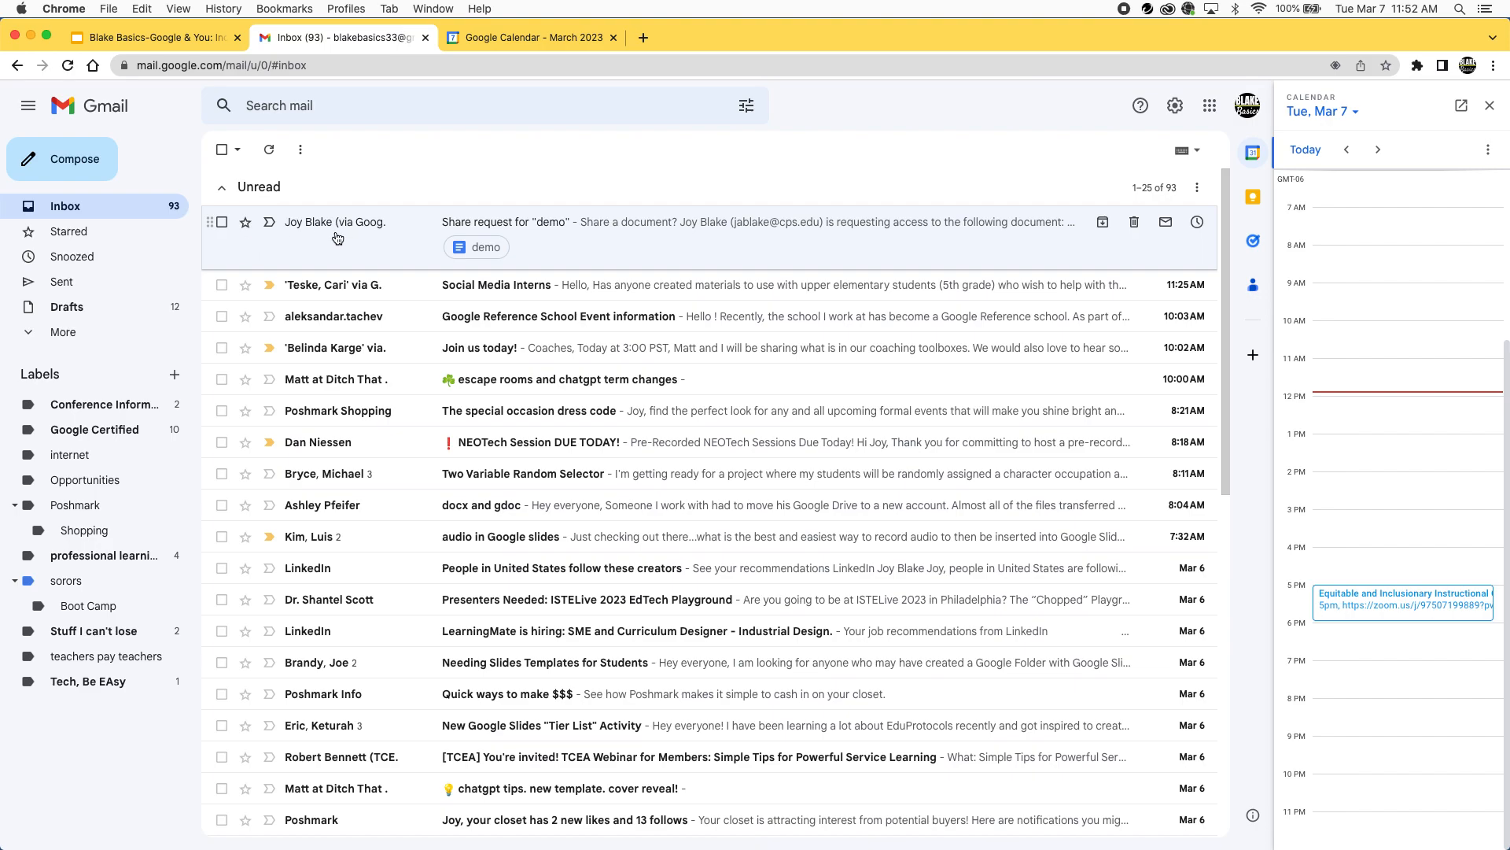
Snooze the "Share request for "demo"" email until later this week, Thursday 8:00 AM.
{"action": "left_click", "coordinate": [330, 226]}
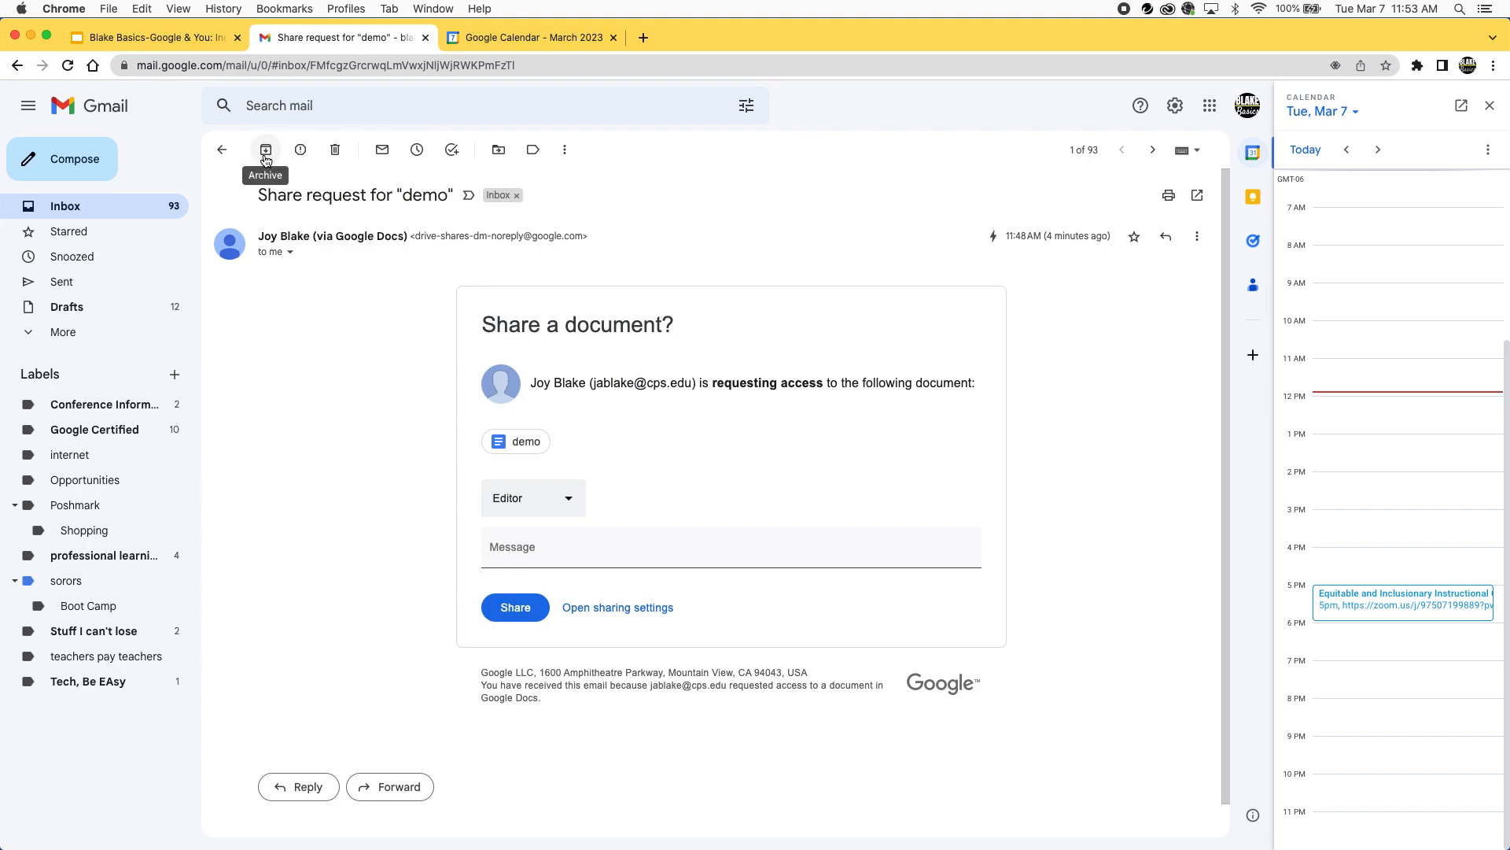
{"action": "left_click", "coordinate": [417, 151]}
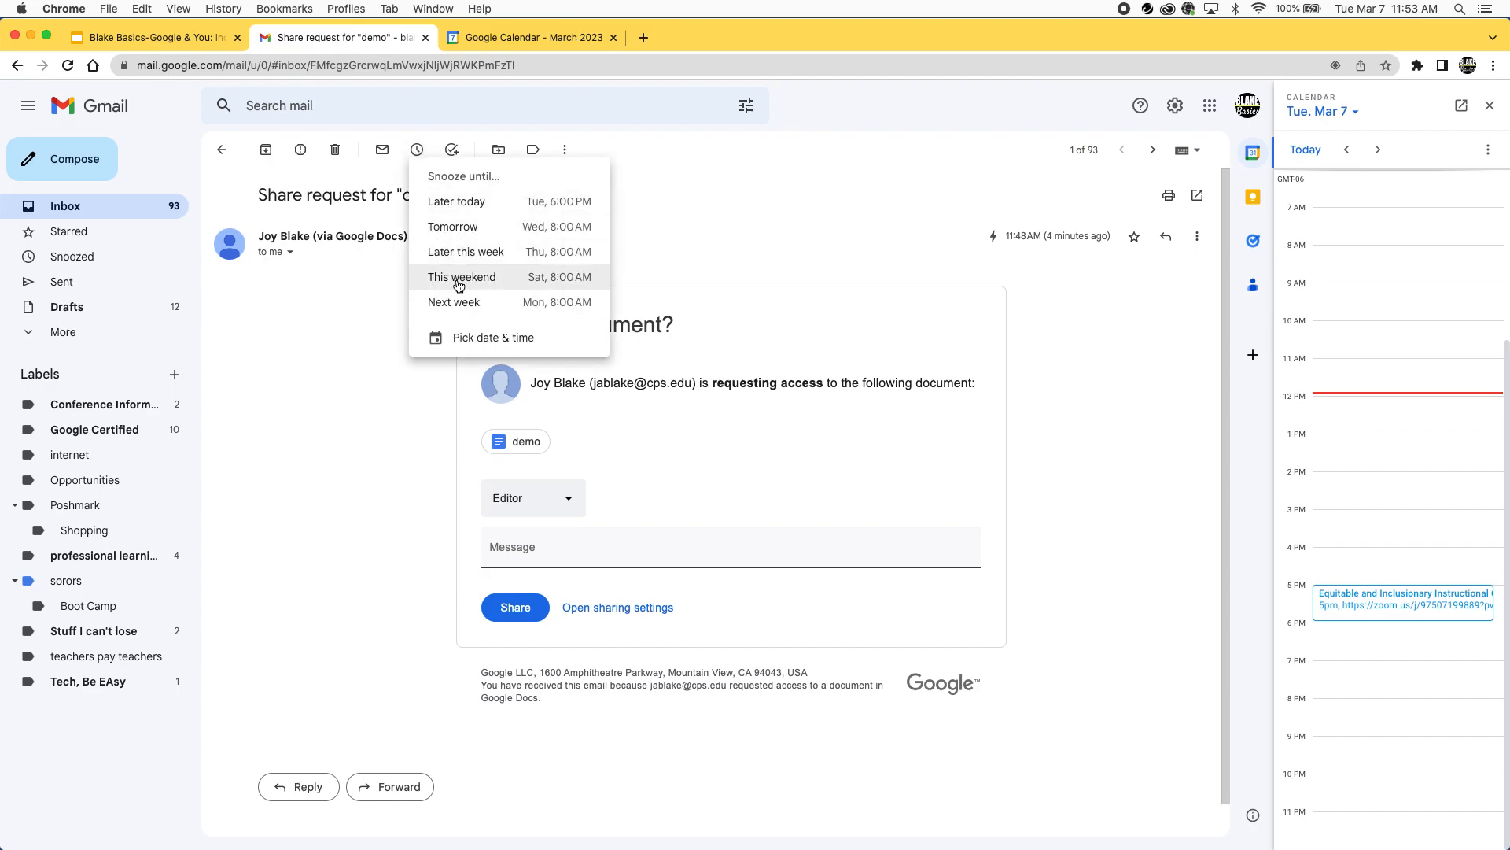
{"action": "left_click", "coordinate": [460, 253]}
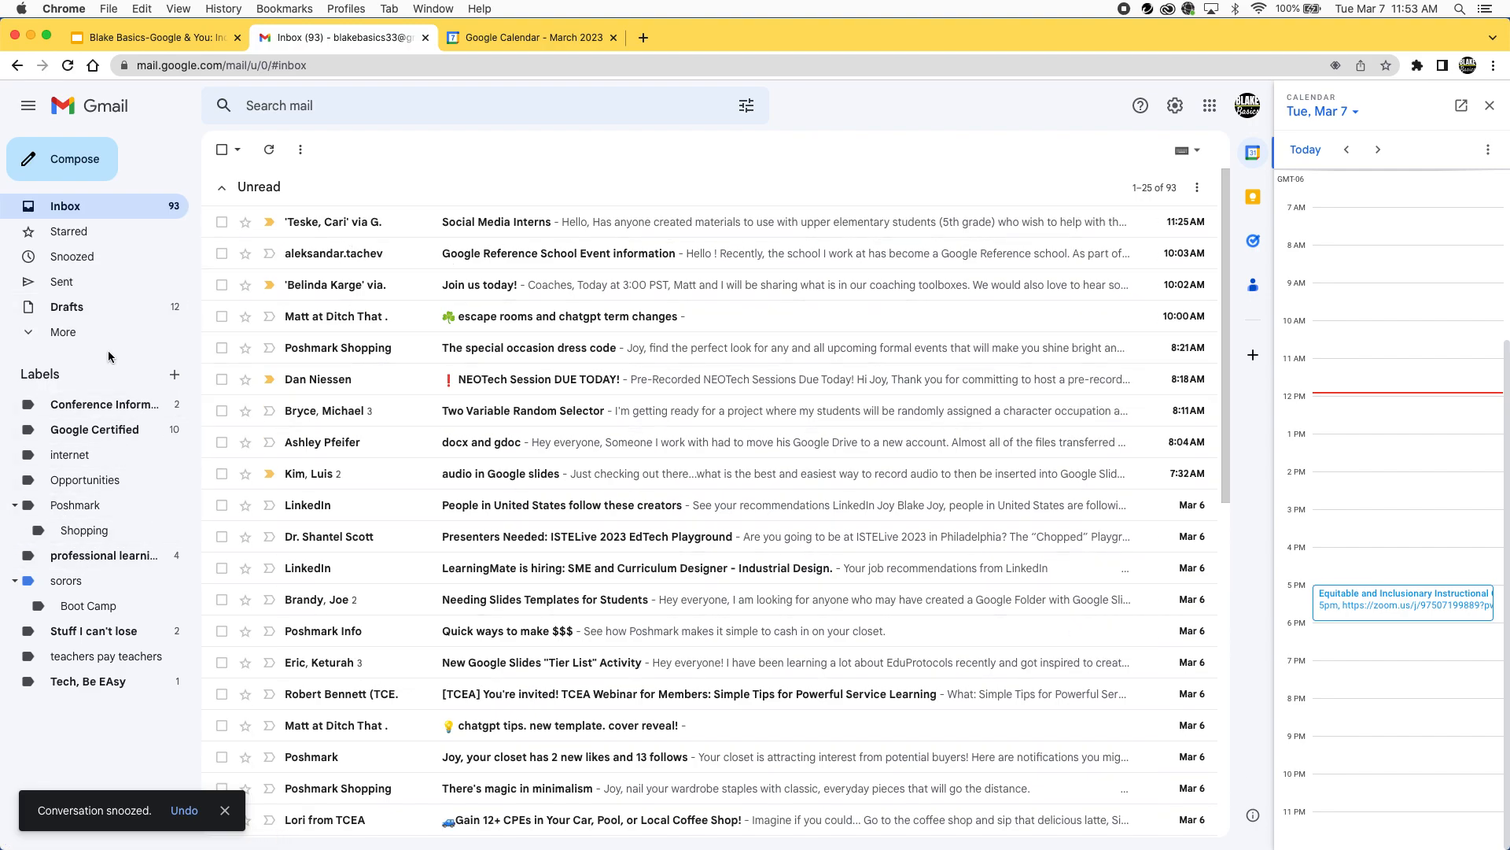
Open the "Share request for "demo"" email from the snoozed messages and unsnooze it.
{"action": "left_click", "coordinate": [69, 266]}
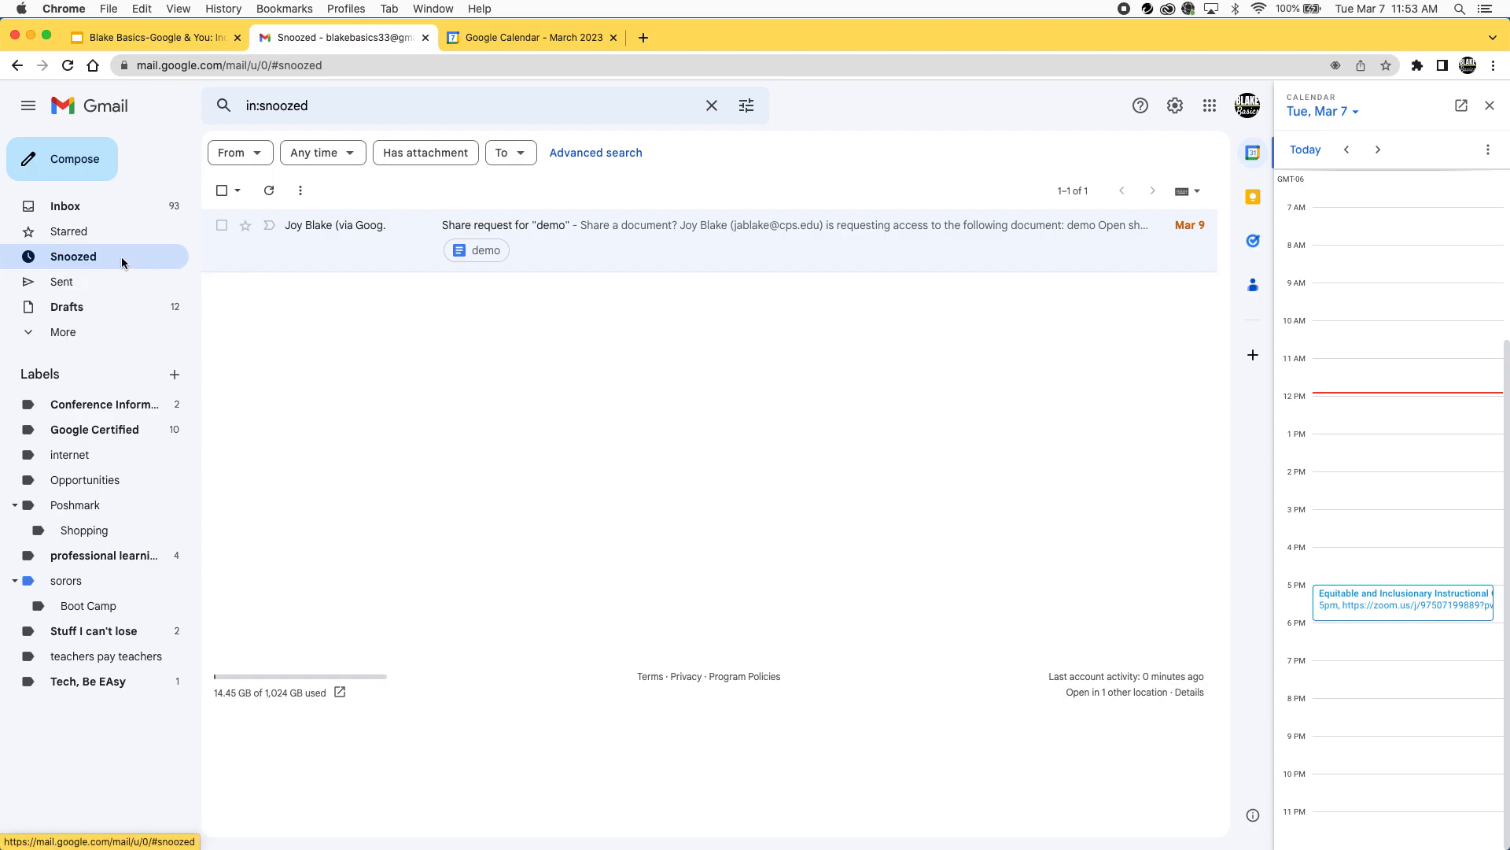
{"action": "left_click", "coordinate": [105, 206]}
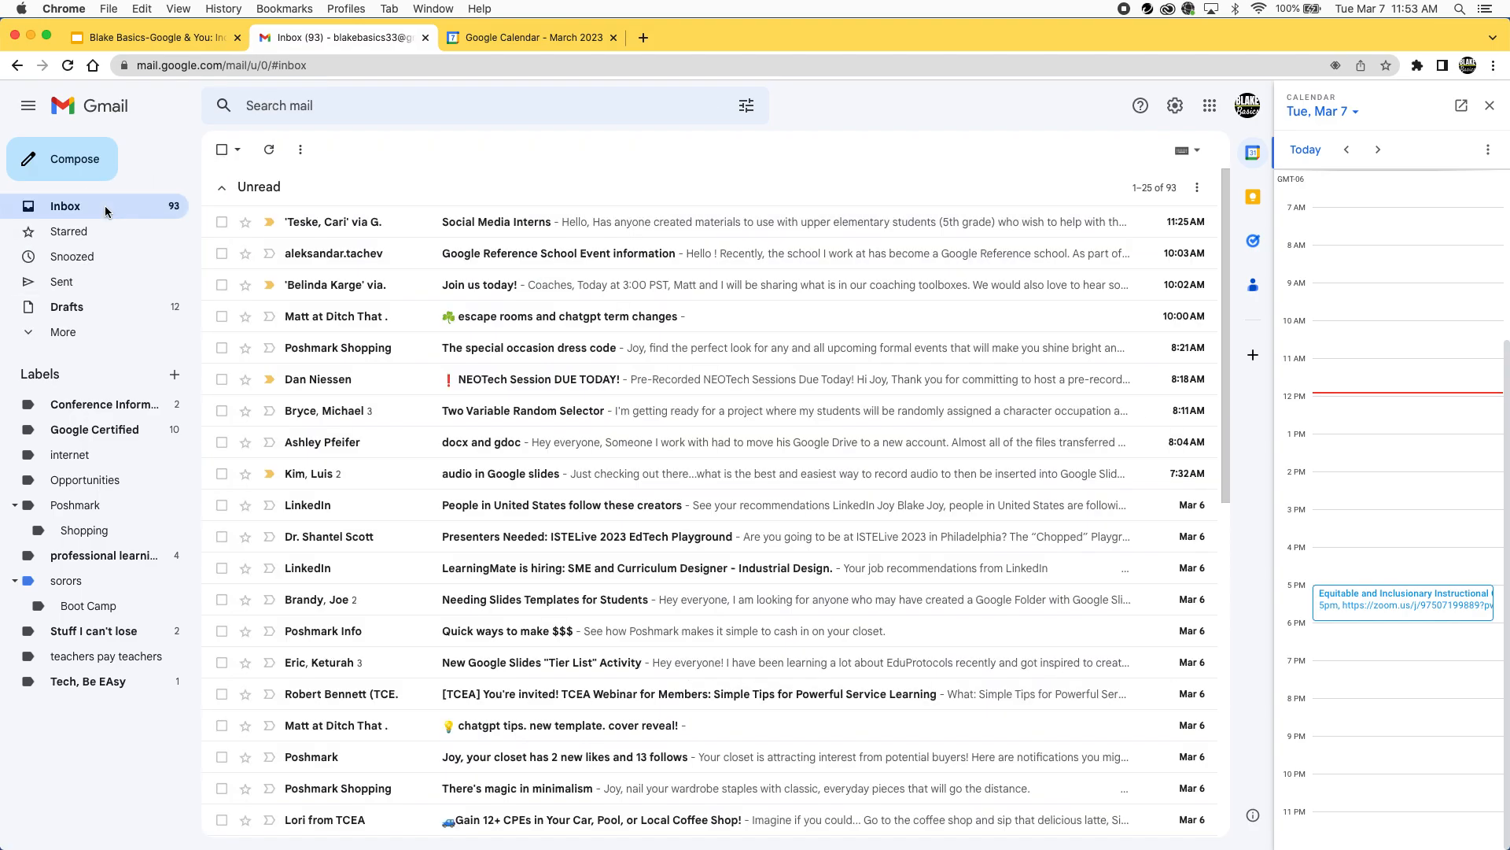
{"action": "left_click", "coordinate": [126, 261]}
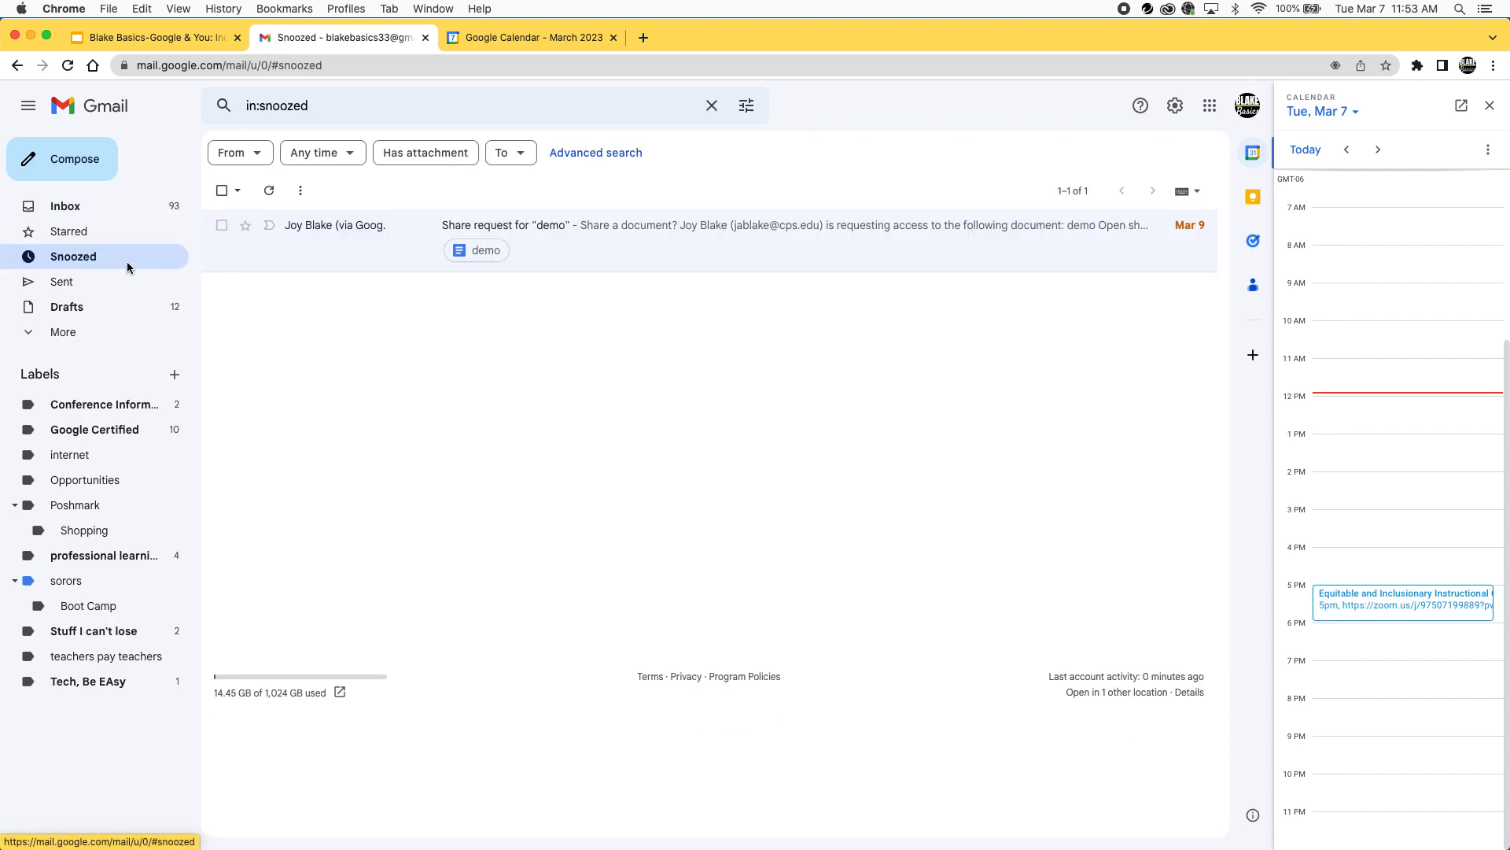
{"action": "left_click", "coordinate": [339, 234]}
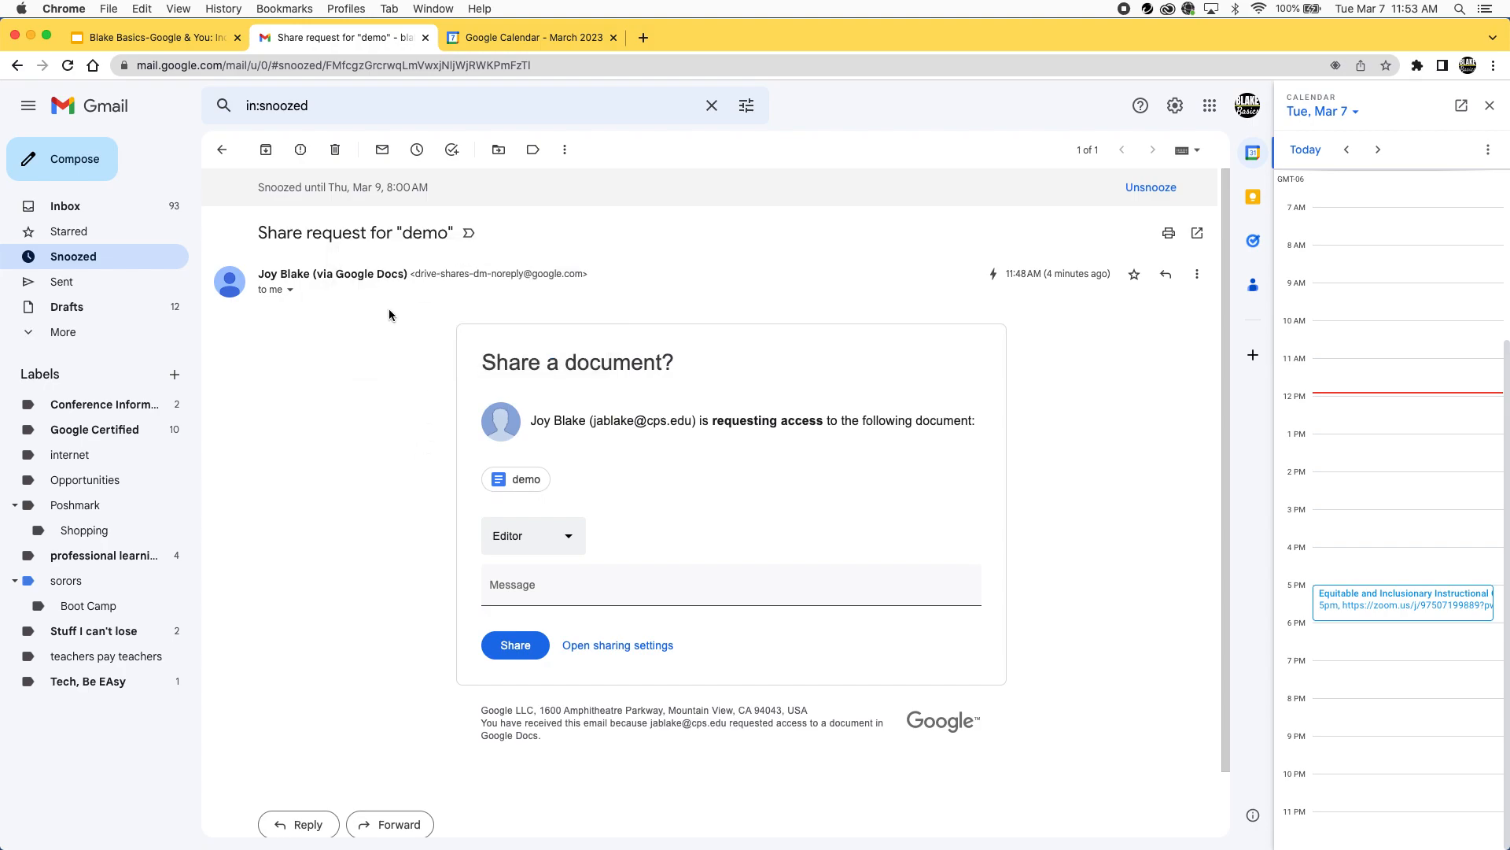
{"action": "left_click", "coordinate": [1151, 187]}
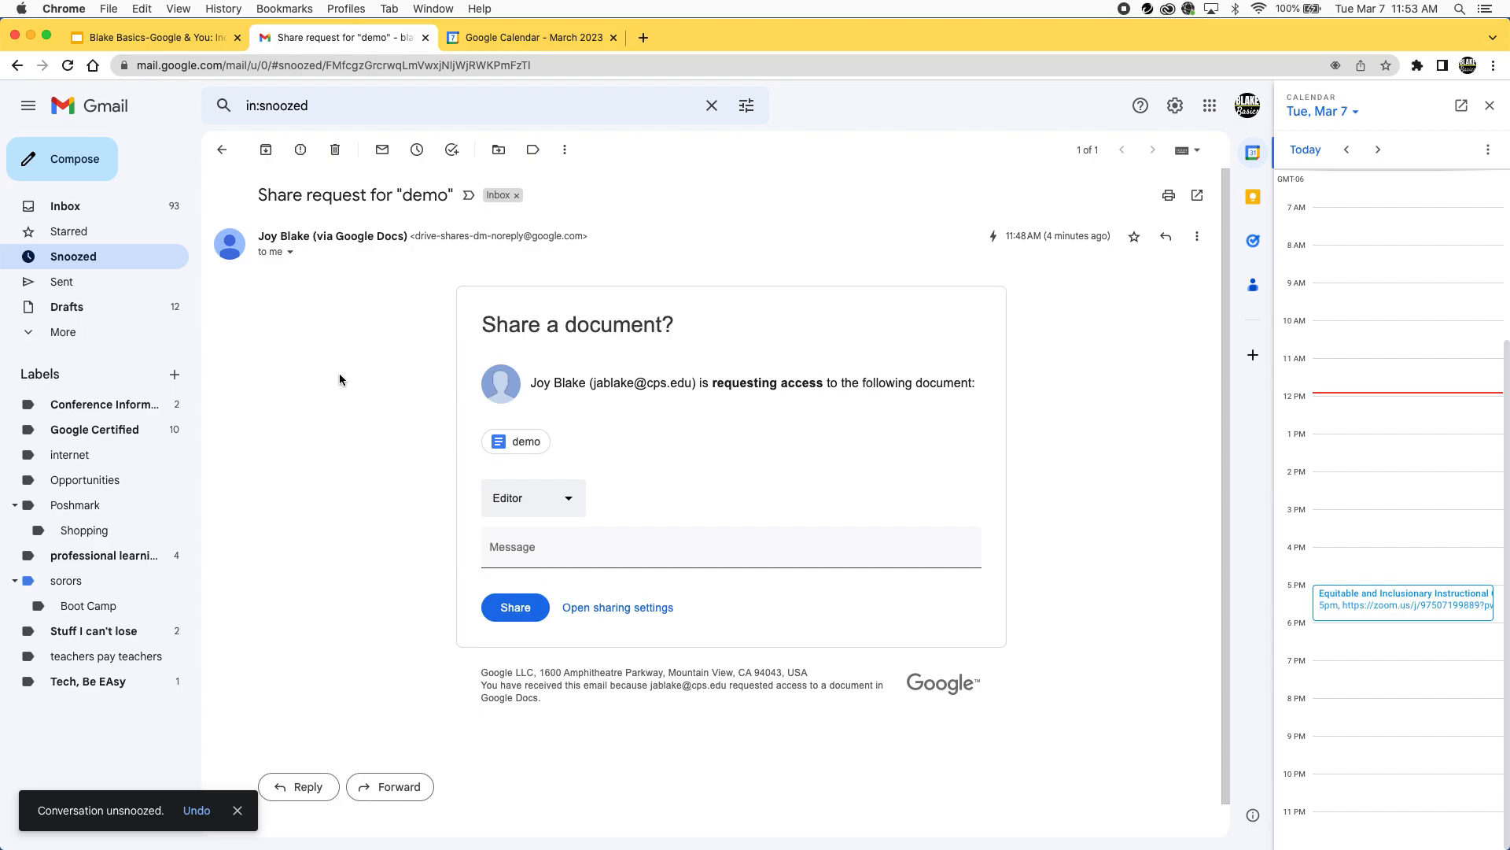
Open the "escape rooms and chatgpt term changes" email from the inbox and mark it as unread.
{"action": "left_click", "coordinate": [71, 206]}
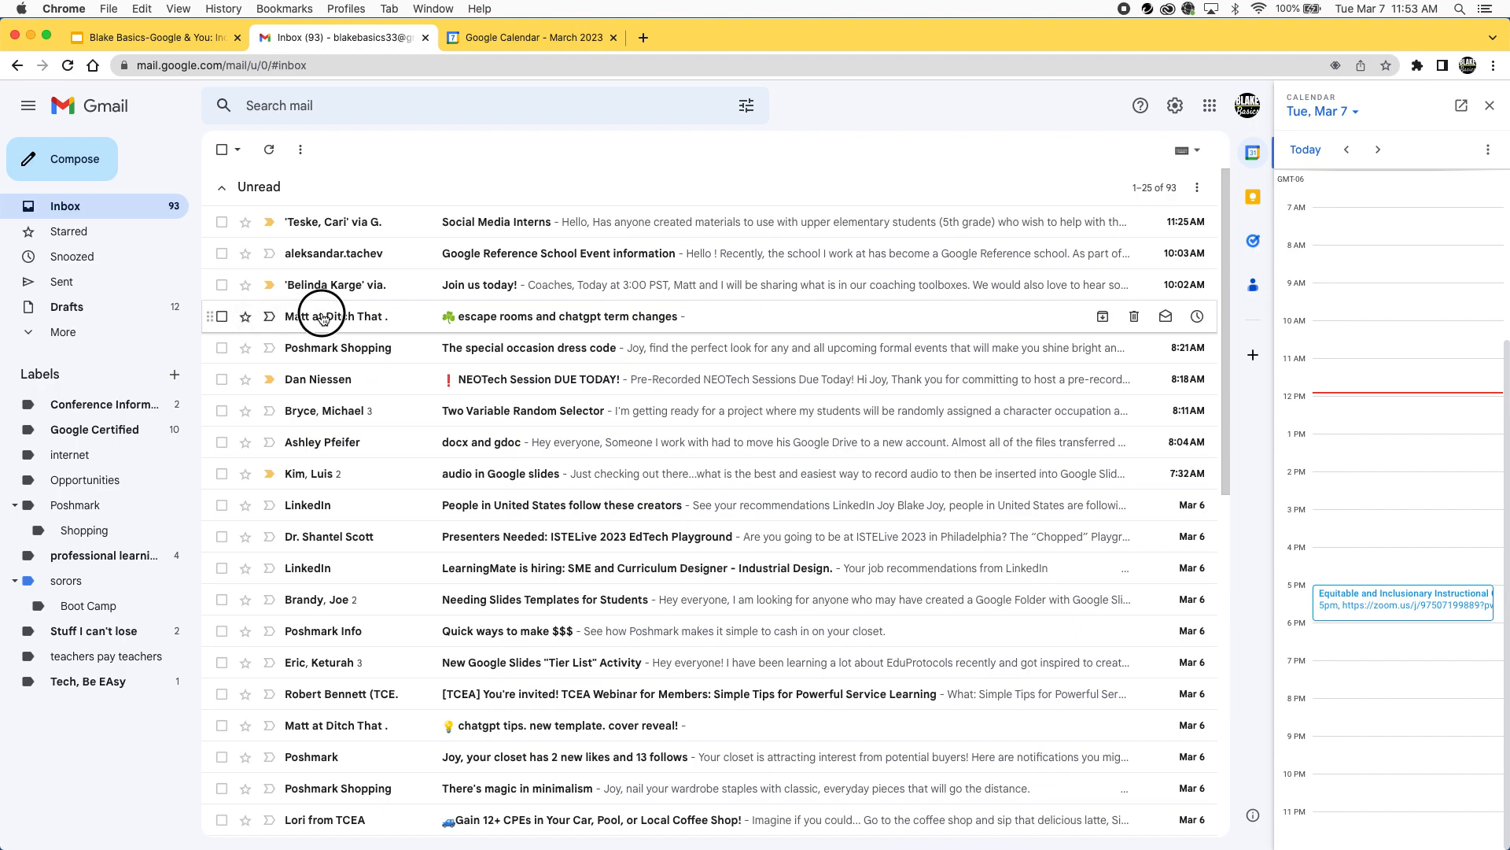
{"action": "left_click", "coordinate": [321, 316]}
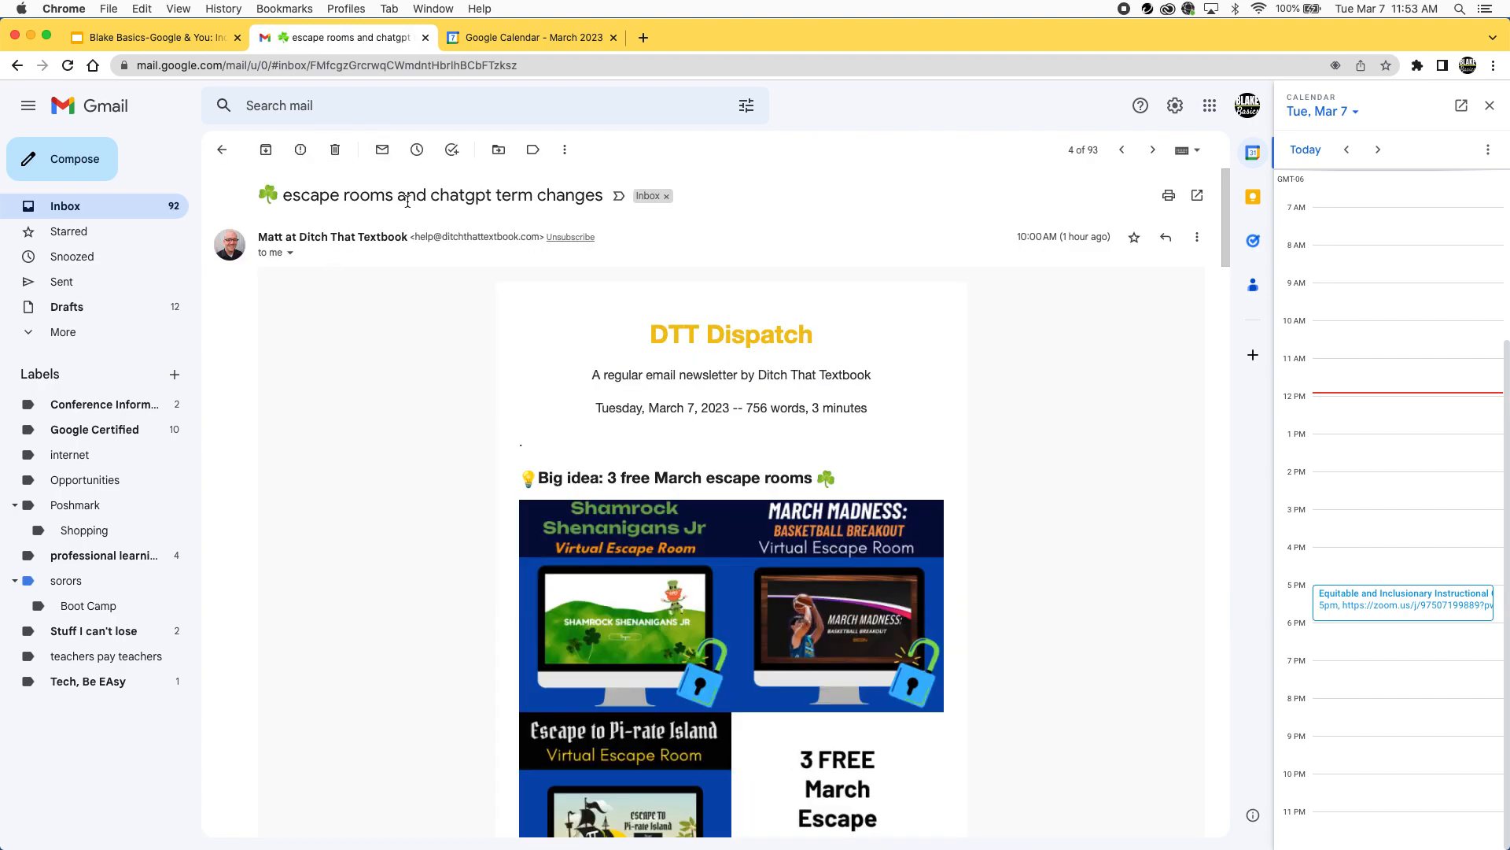
{"action": "left_click", "coordinate": [383, 154]}
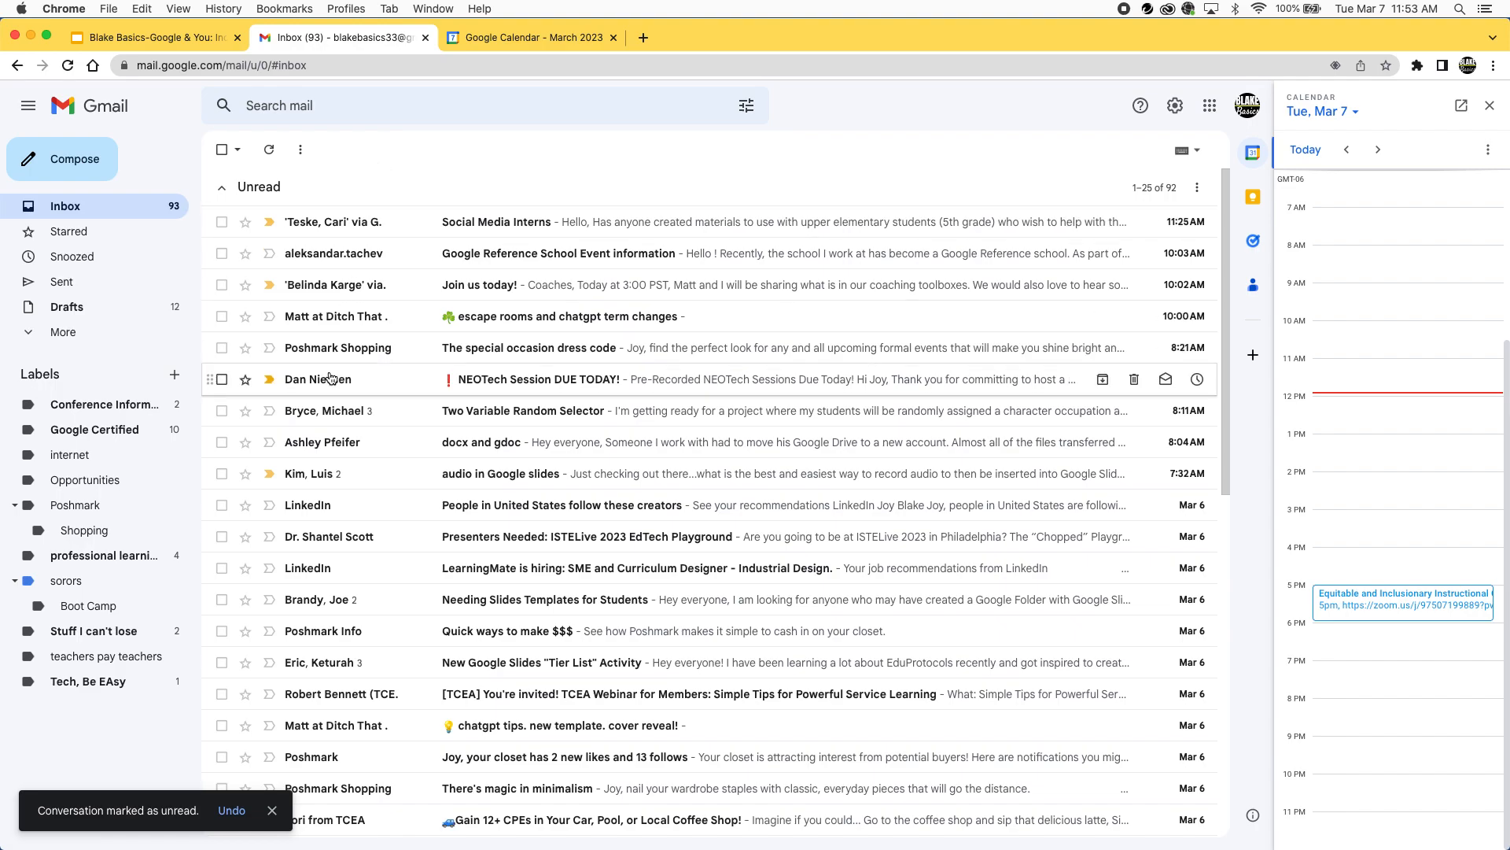
Open the "escape rooms and chatgpt term changes" email to view its additional actions, and return to the inbox.
{"action": "mouse_move", "coordinate": [331, 378]}
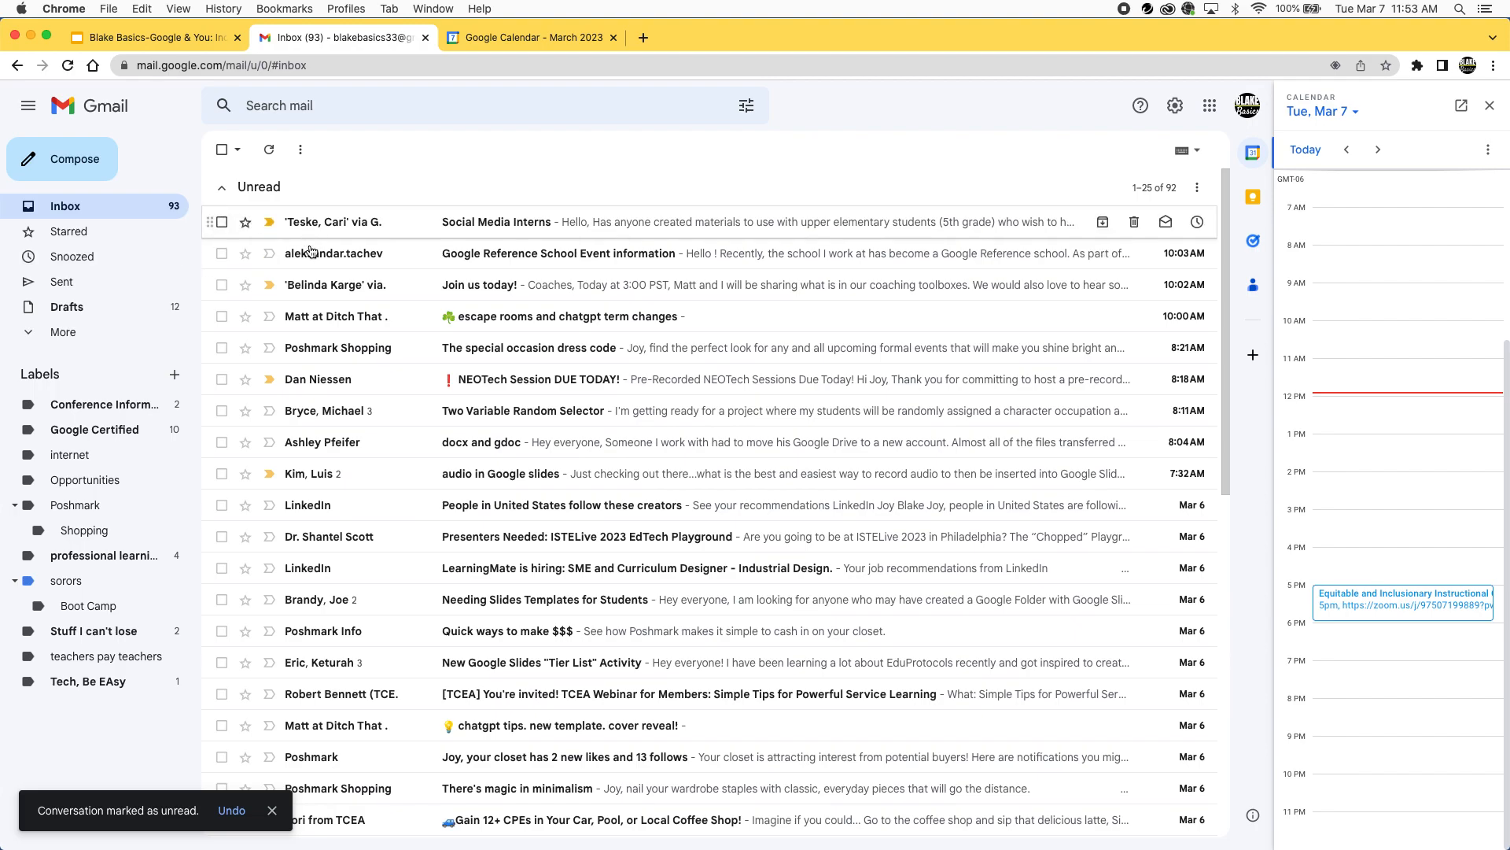
{"action": "left_click", "coordinate": [314, 313]}
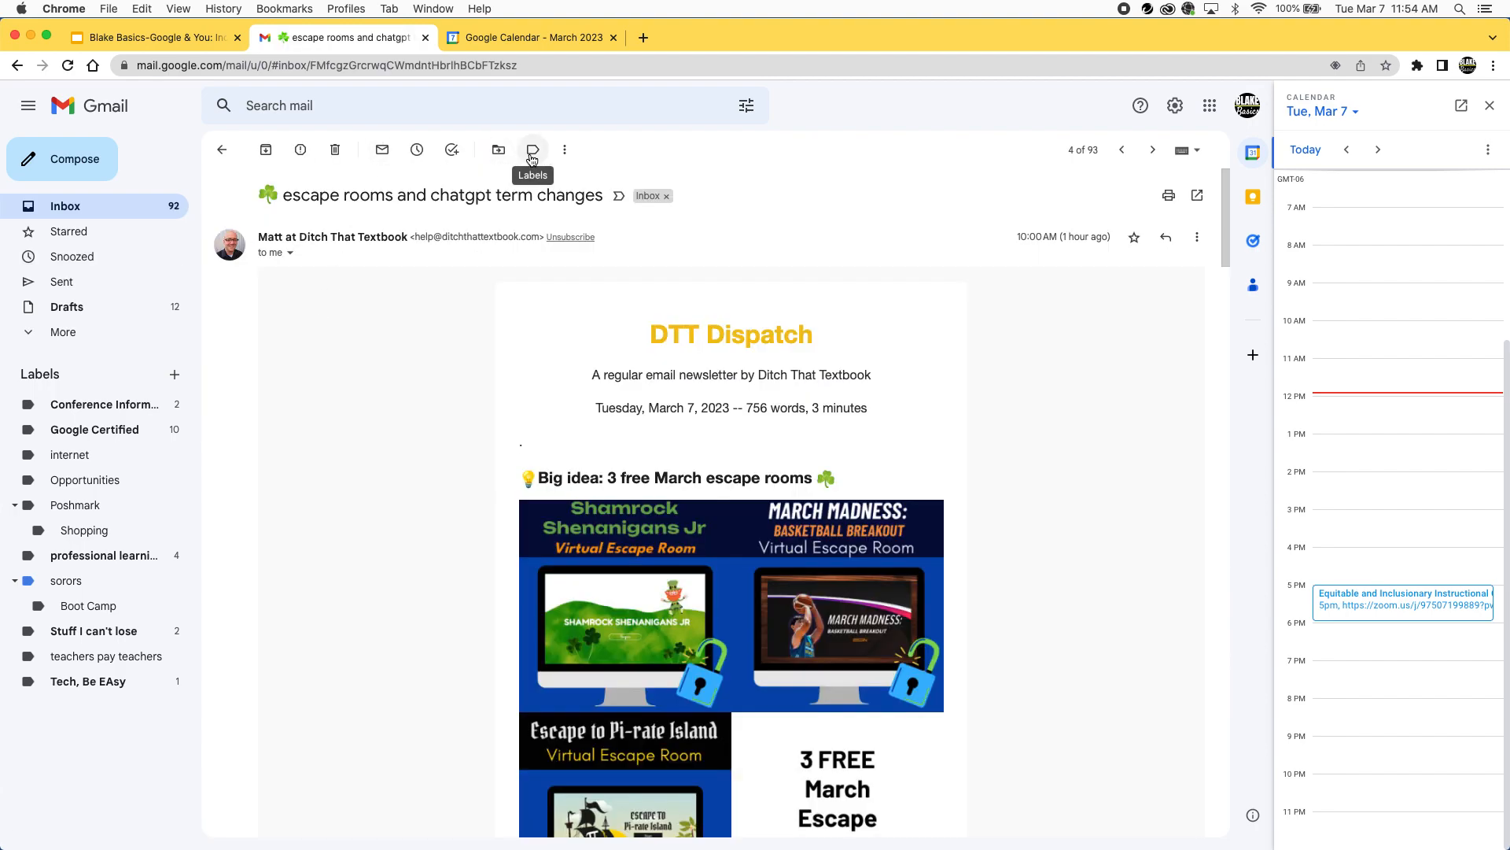
{"action": "left_click", "coordinate": [565, 150]}
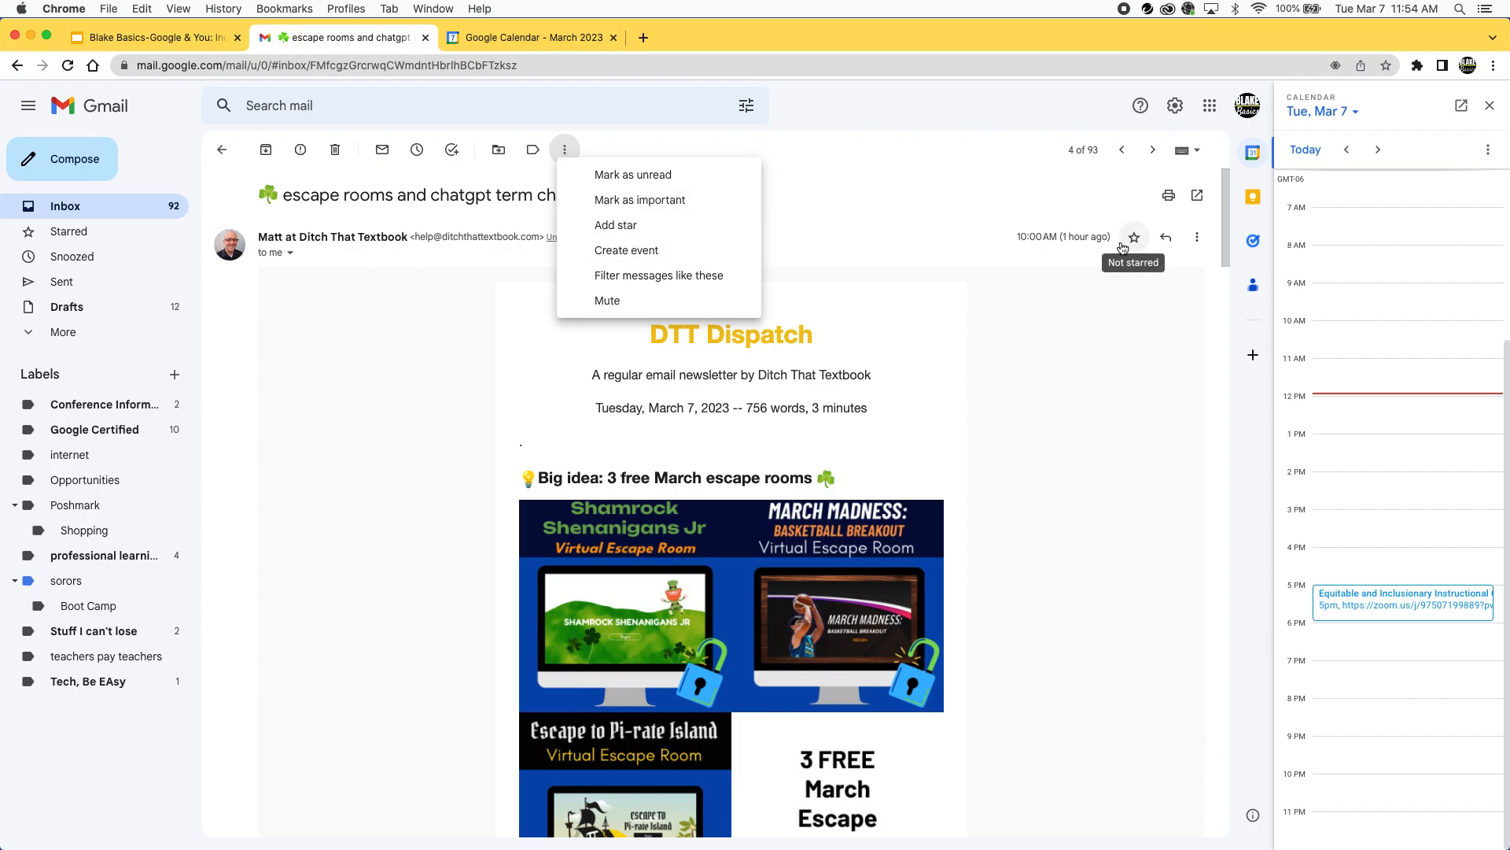
{"action": "left_click", "coordinate": [222, 150]}
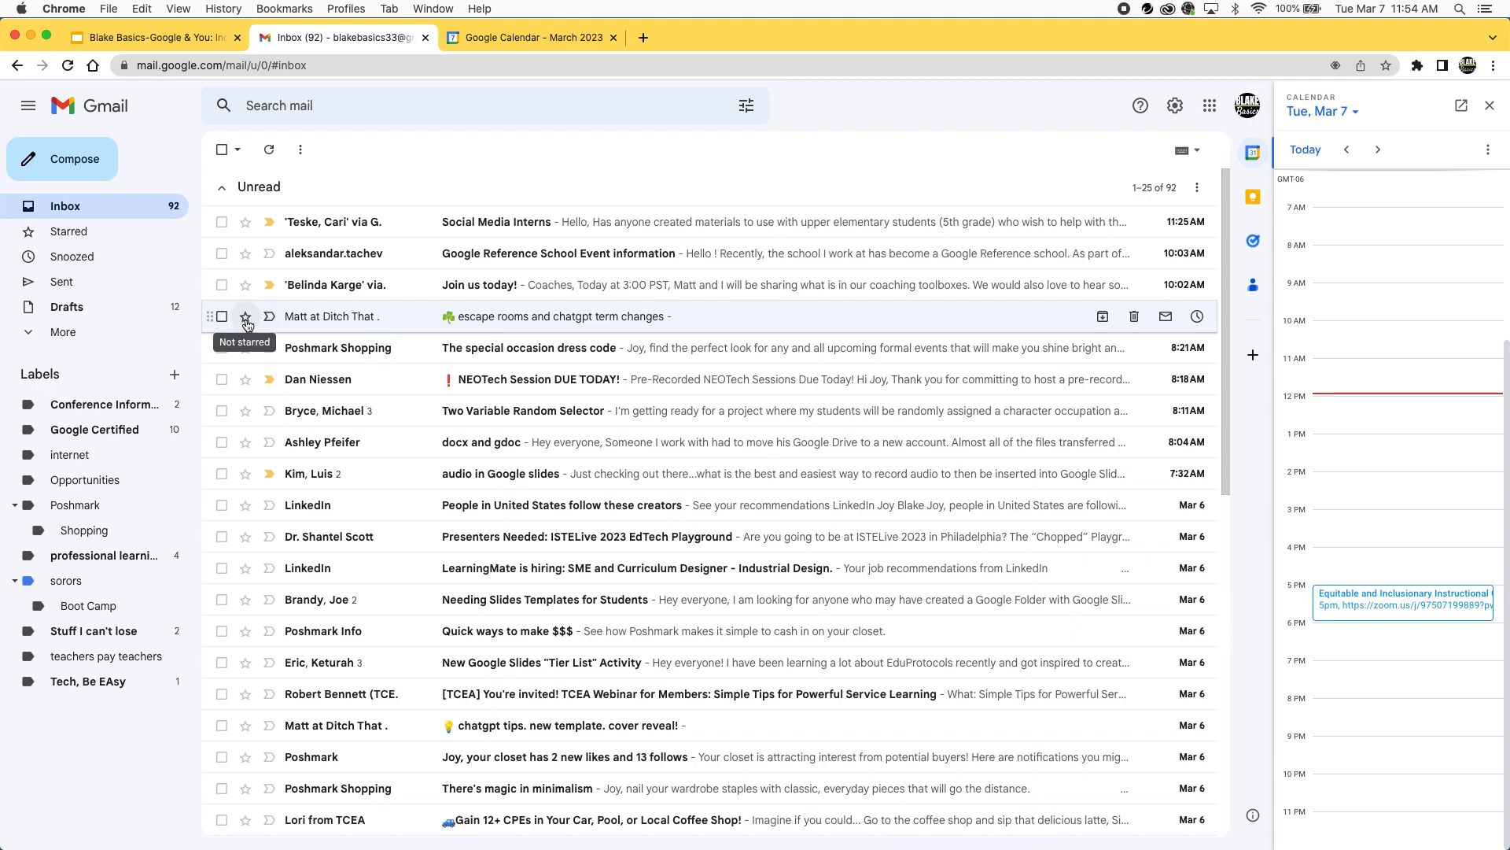
Star the "escape rooms and chatgpt term changes" email, remove its star from within the starred messages, and return to the inbox.
{"action": "left_click", "coordinate": [245, 320]}
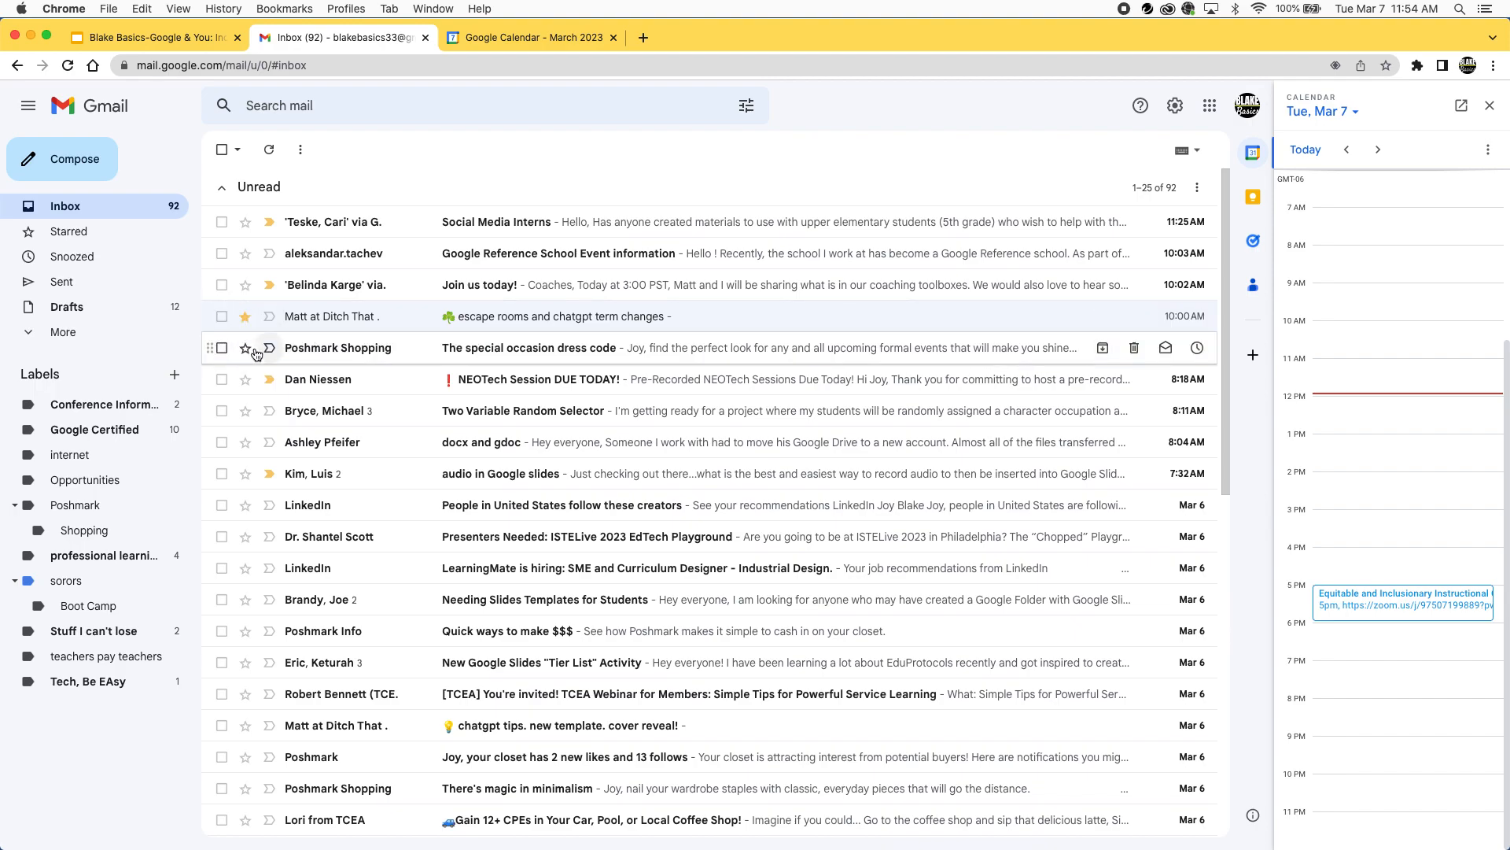
{"action": "left_click", "coordinate": [66, 236]}
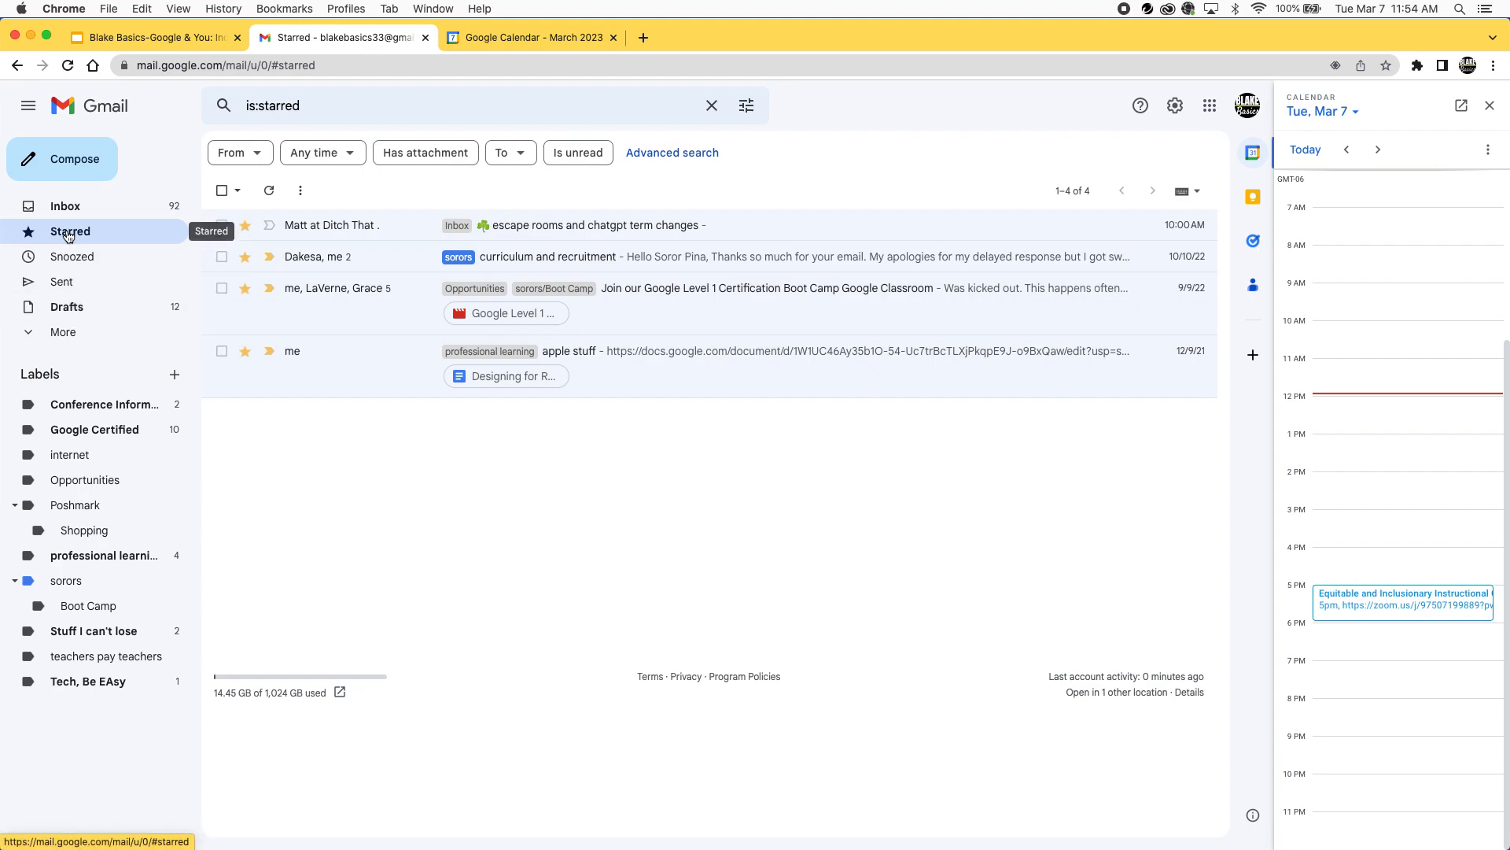
{"action": "left_click", "coordinate": [245, 226]}
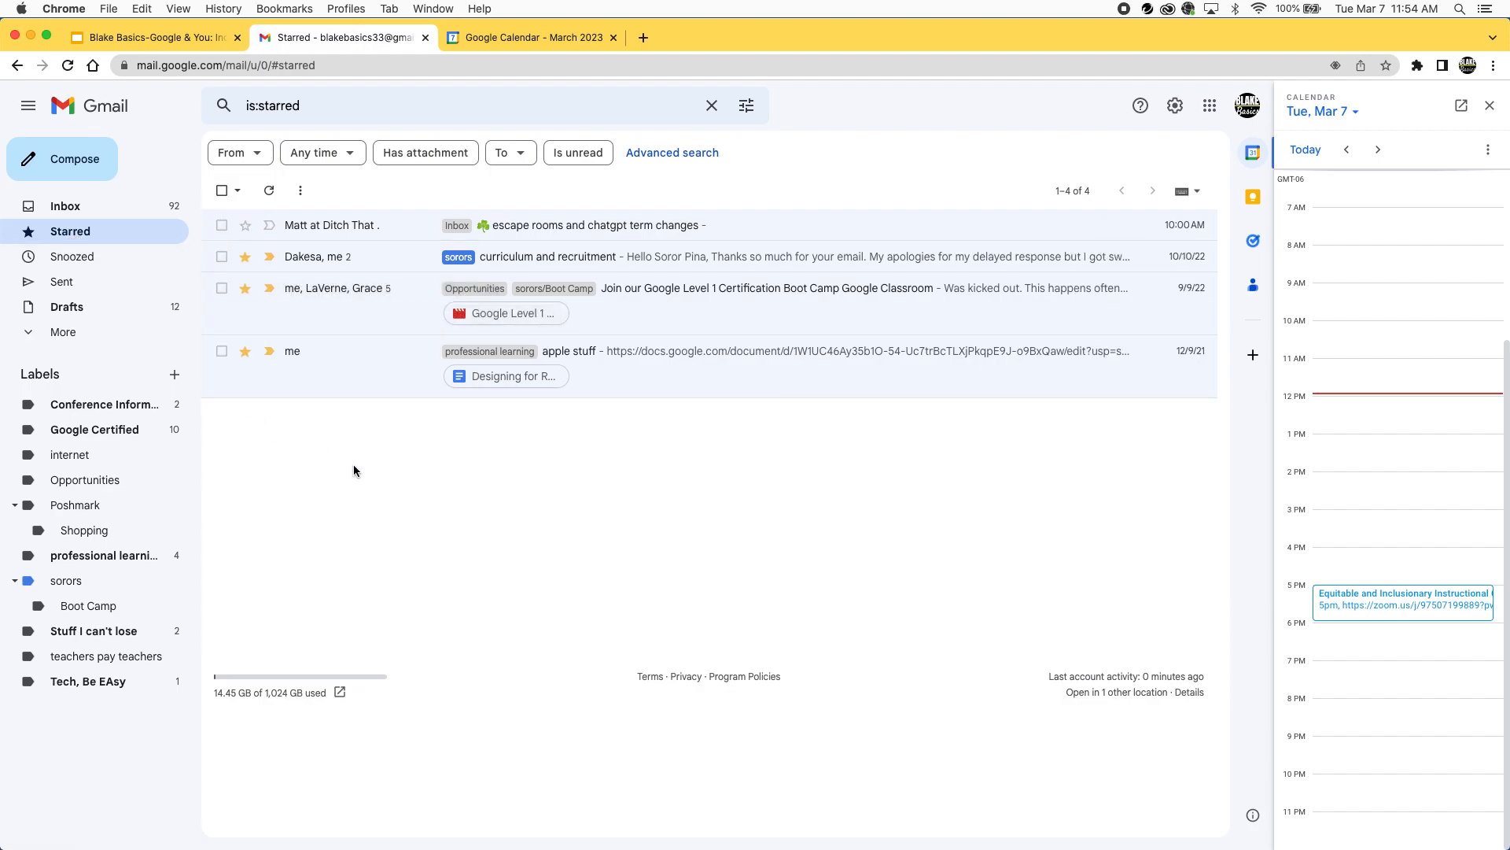
{"action": "left_click", "coordinate": [68, 214]}
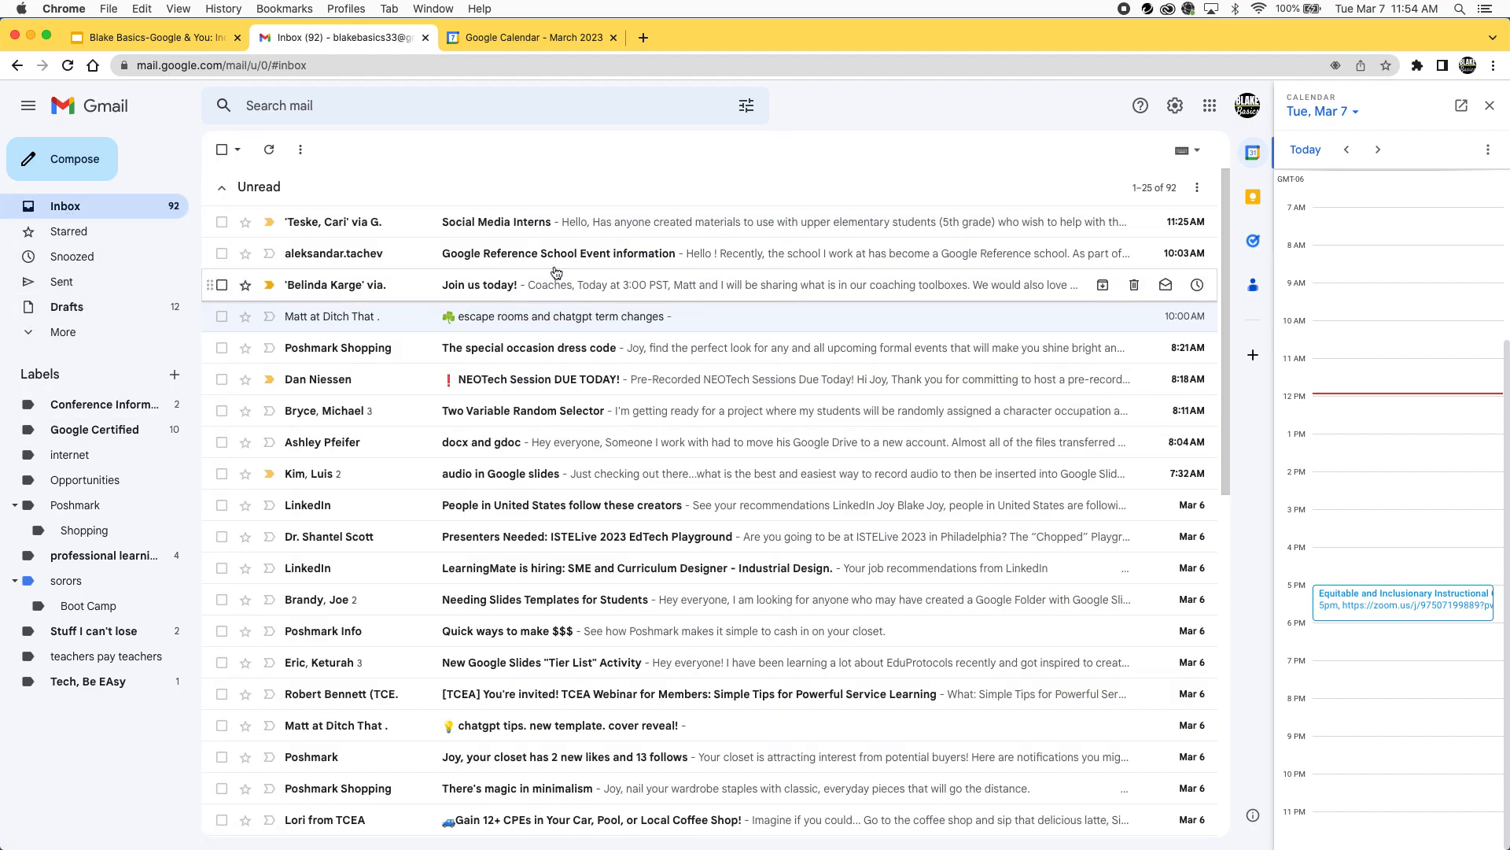
Hide the Calendar shown beside the inbox and open the "escape rooms and chatgpt term changes" email.
{"action": "left_click", "coordinate": [1490, 105]}
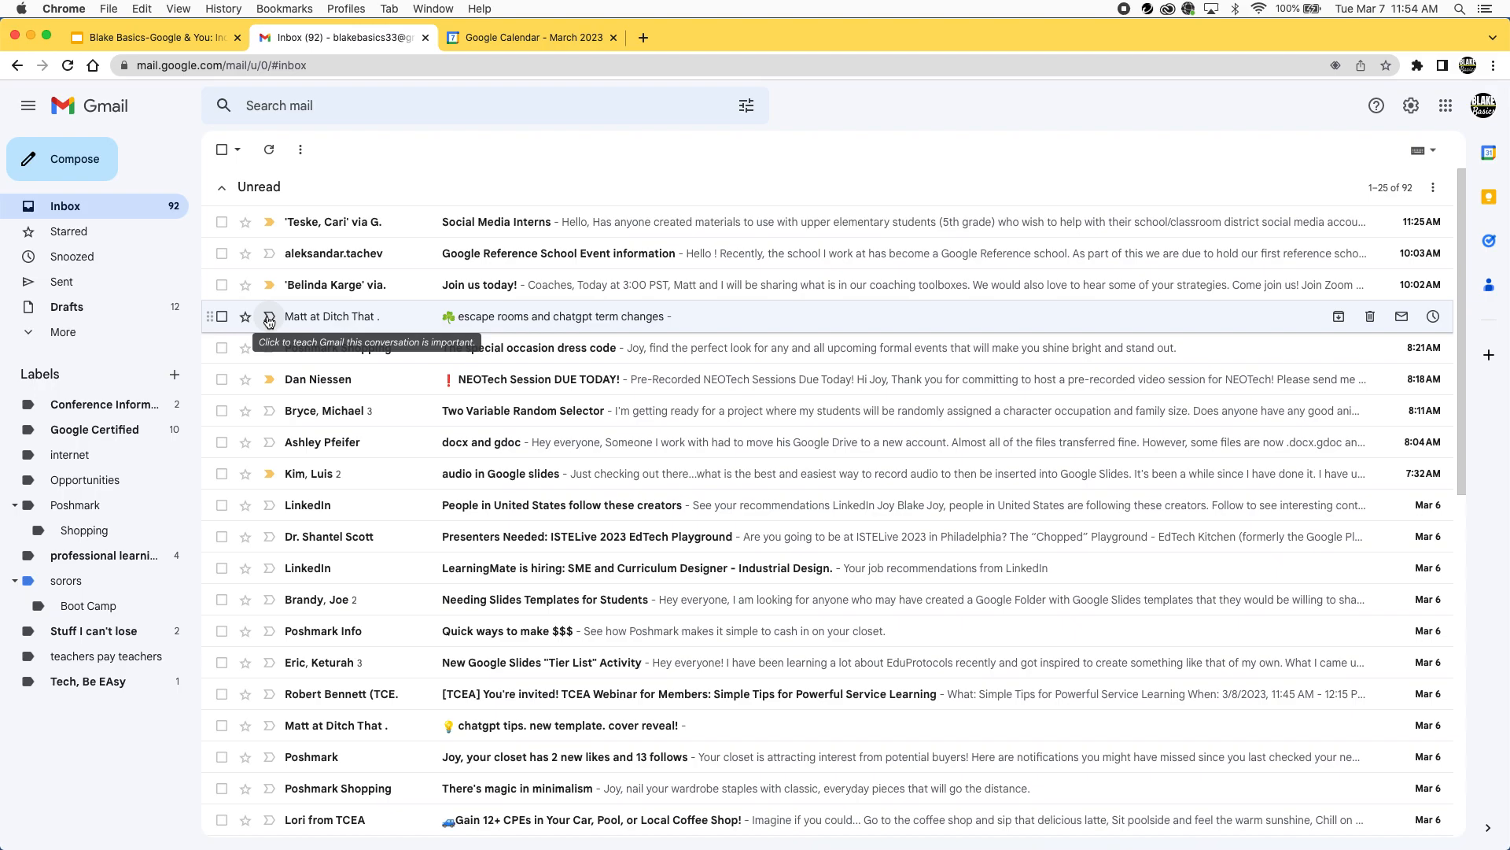
{"action": "left_click", "coordinate": [333, 317]}
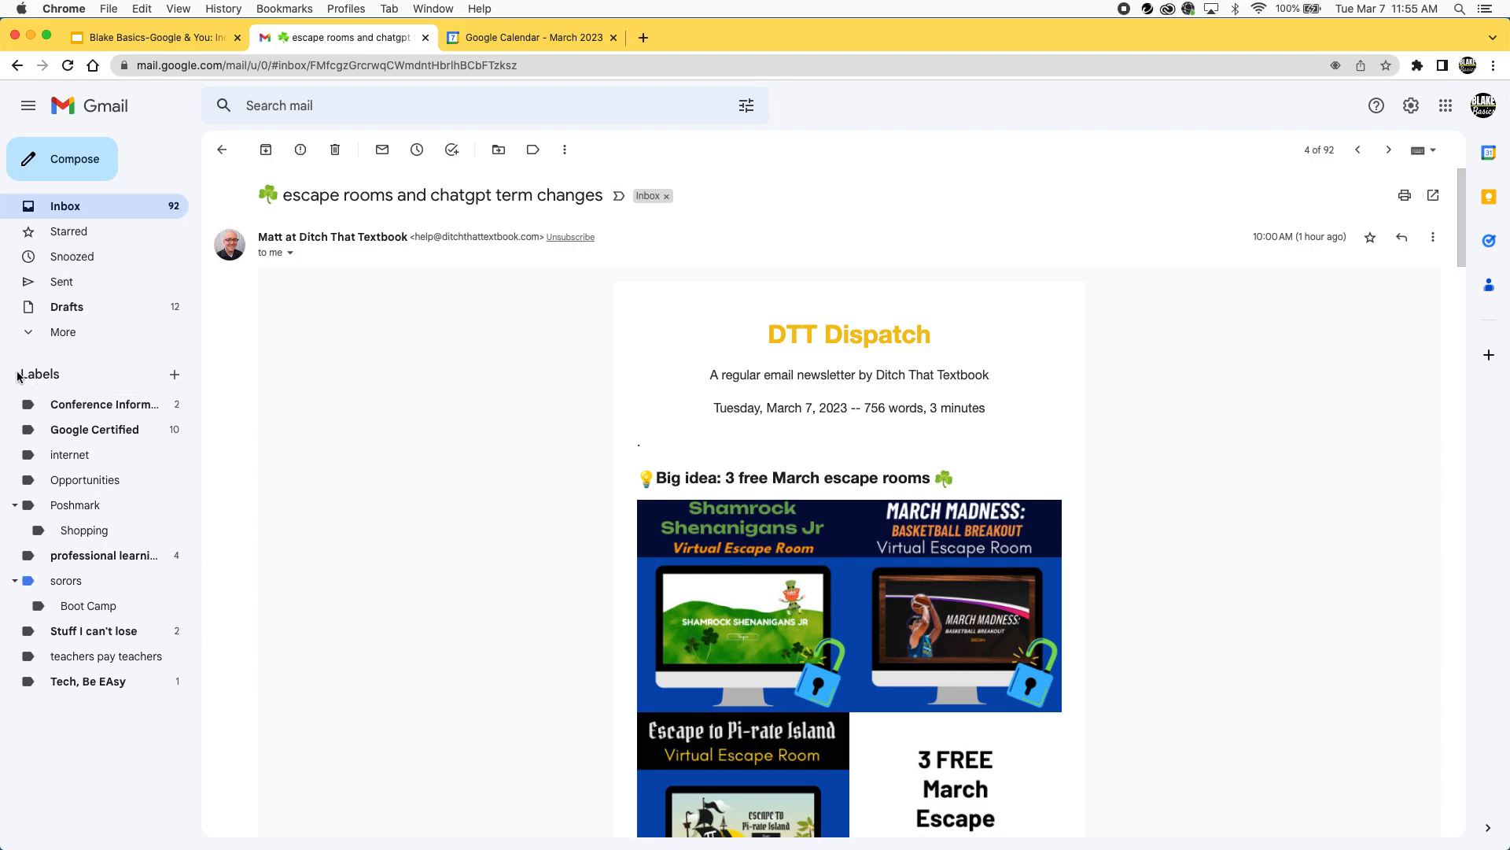
Create a new label named Presentations nested under Conference Information.
{"action": "left_click", "coordinate": [175, 375]}
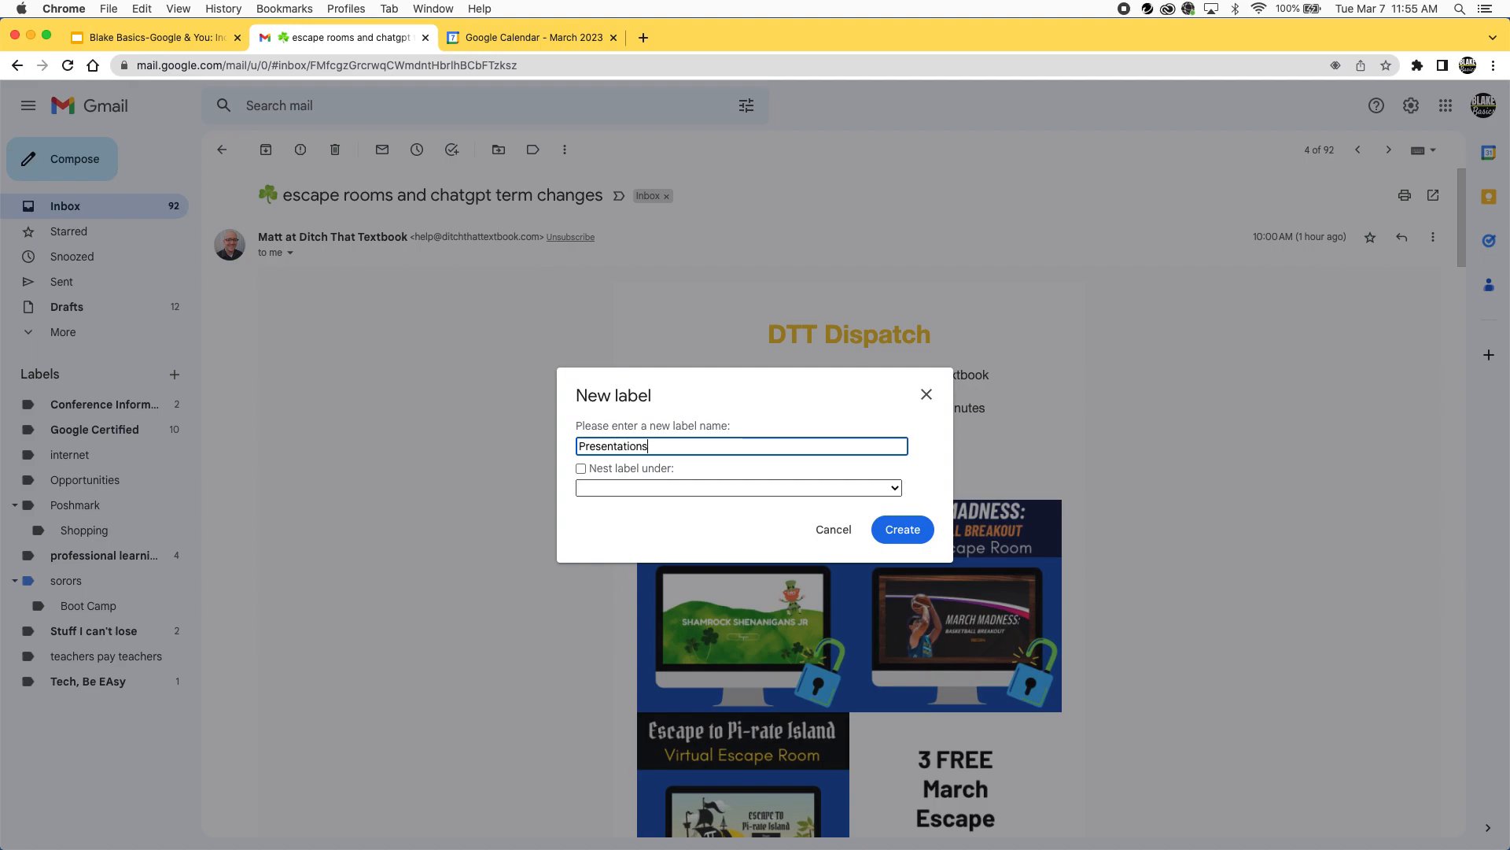
{"action": "left_click", "coordinate": [643, 490]}
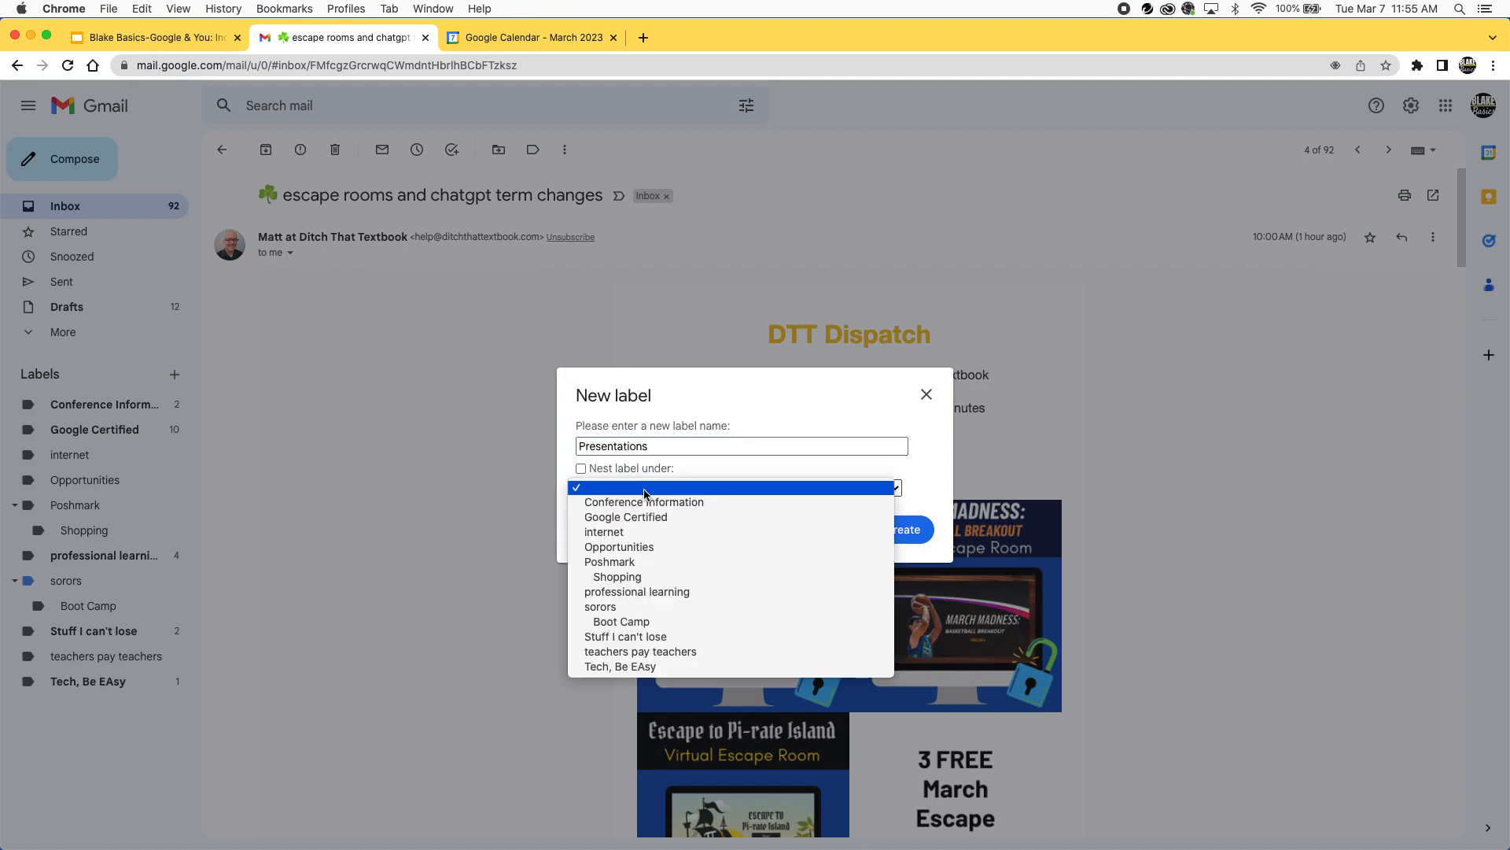
{"action": "left_click", "coordinate": [641, 501]}
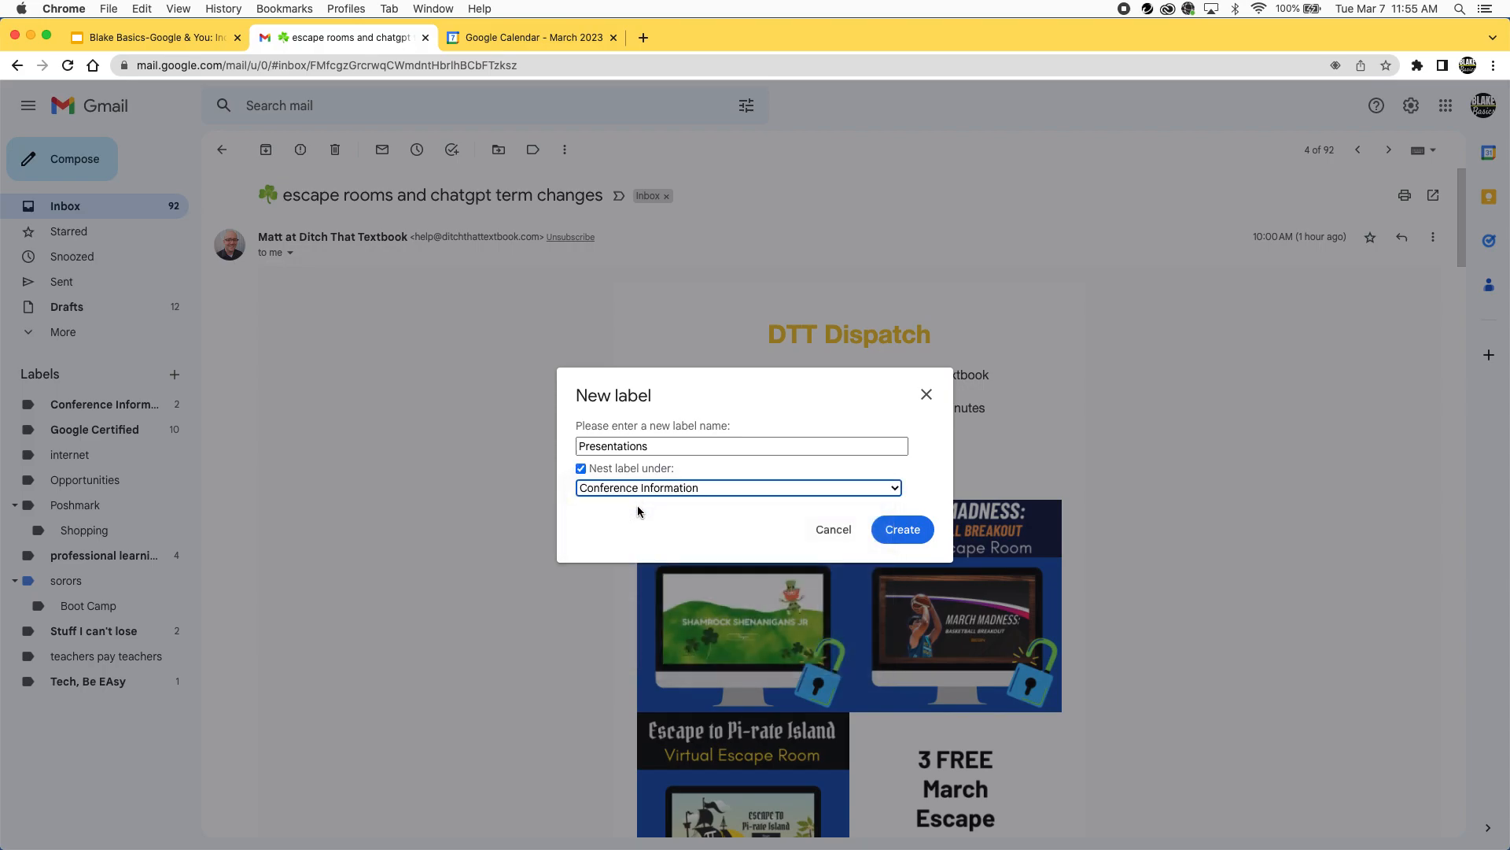
{"action": "left_click", "coordinate": [908, 532]}
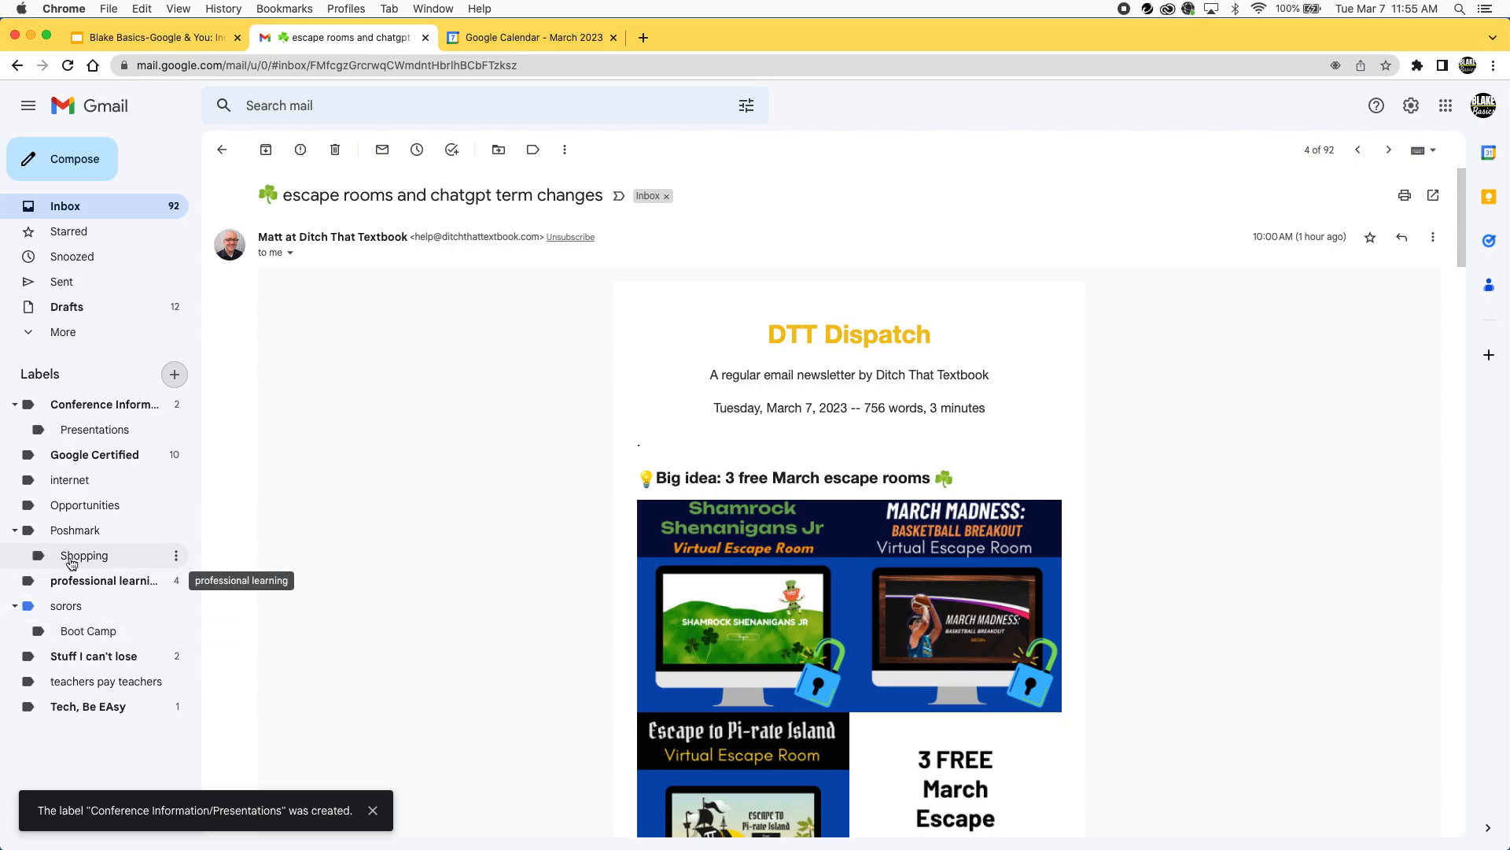
Set the color of the Poshmark label to light purple, applying it only to that label and not its sublabels.
{"action": "left_click", "coordinate": [176, 532]}
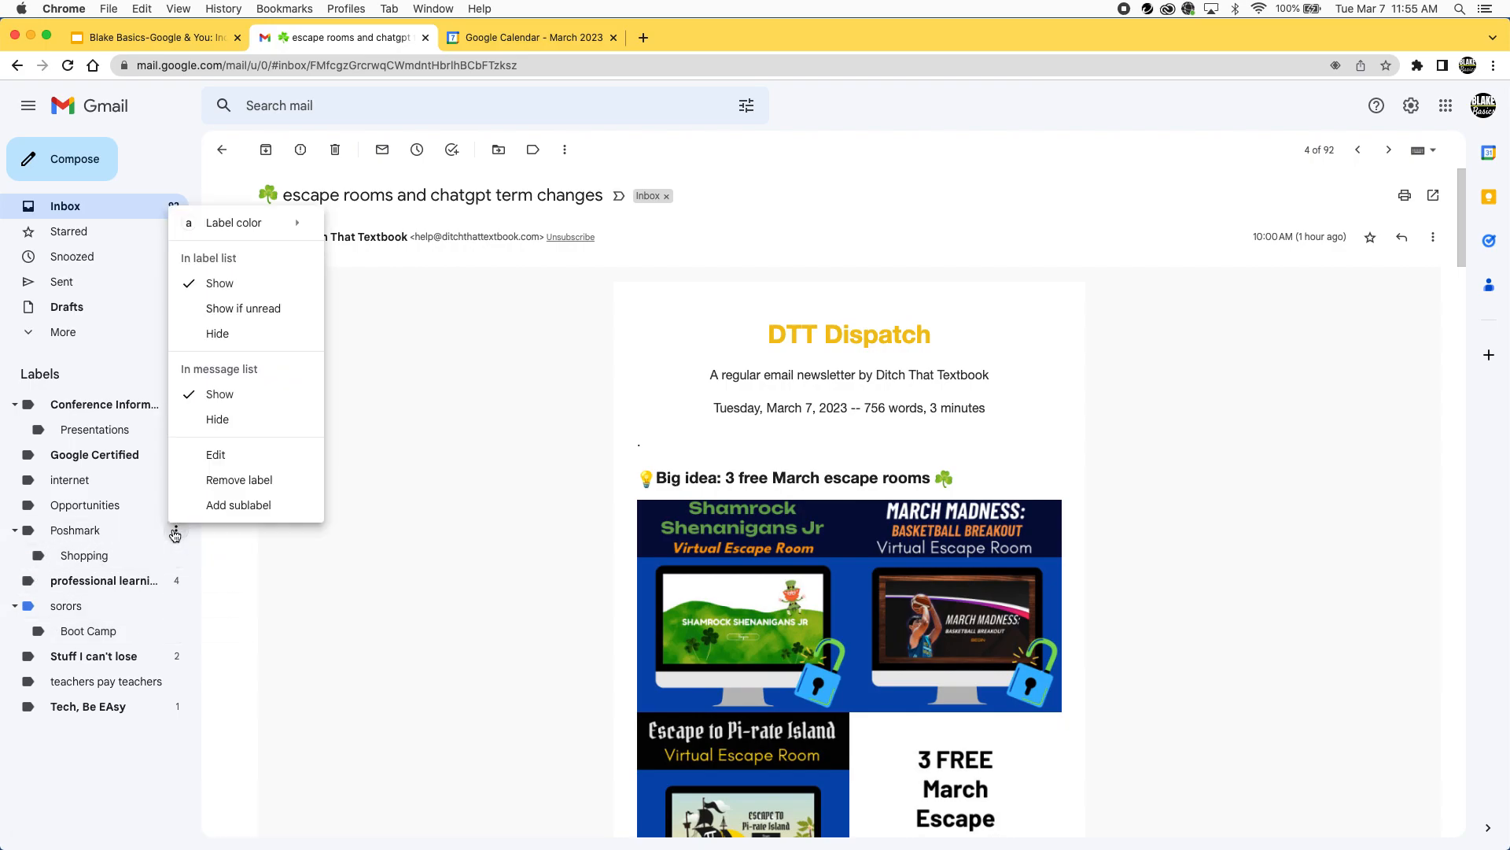
{"action": "mouse_move", "coordinate": [258, 227]}
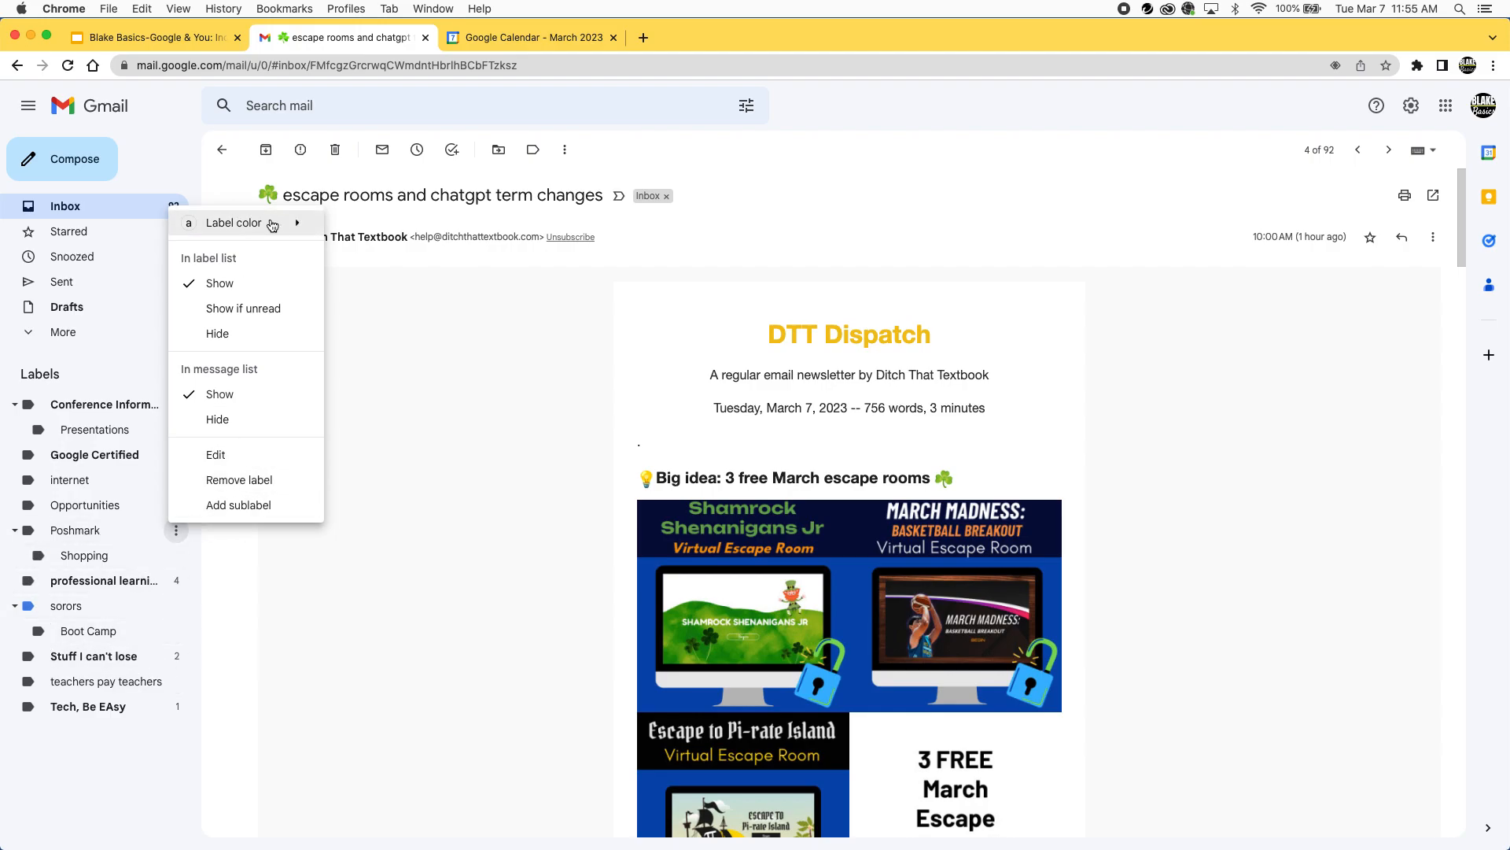
{"action": "left_click", "coordinate": [424, 270]}
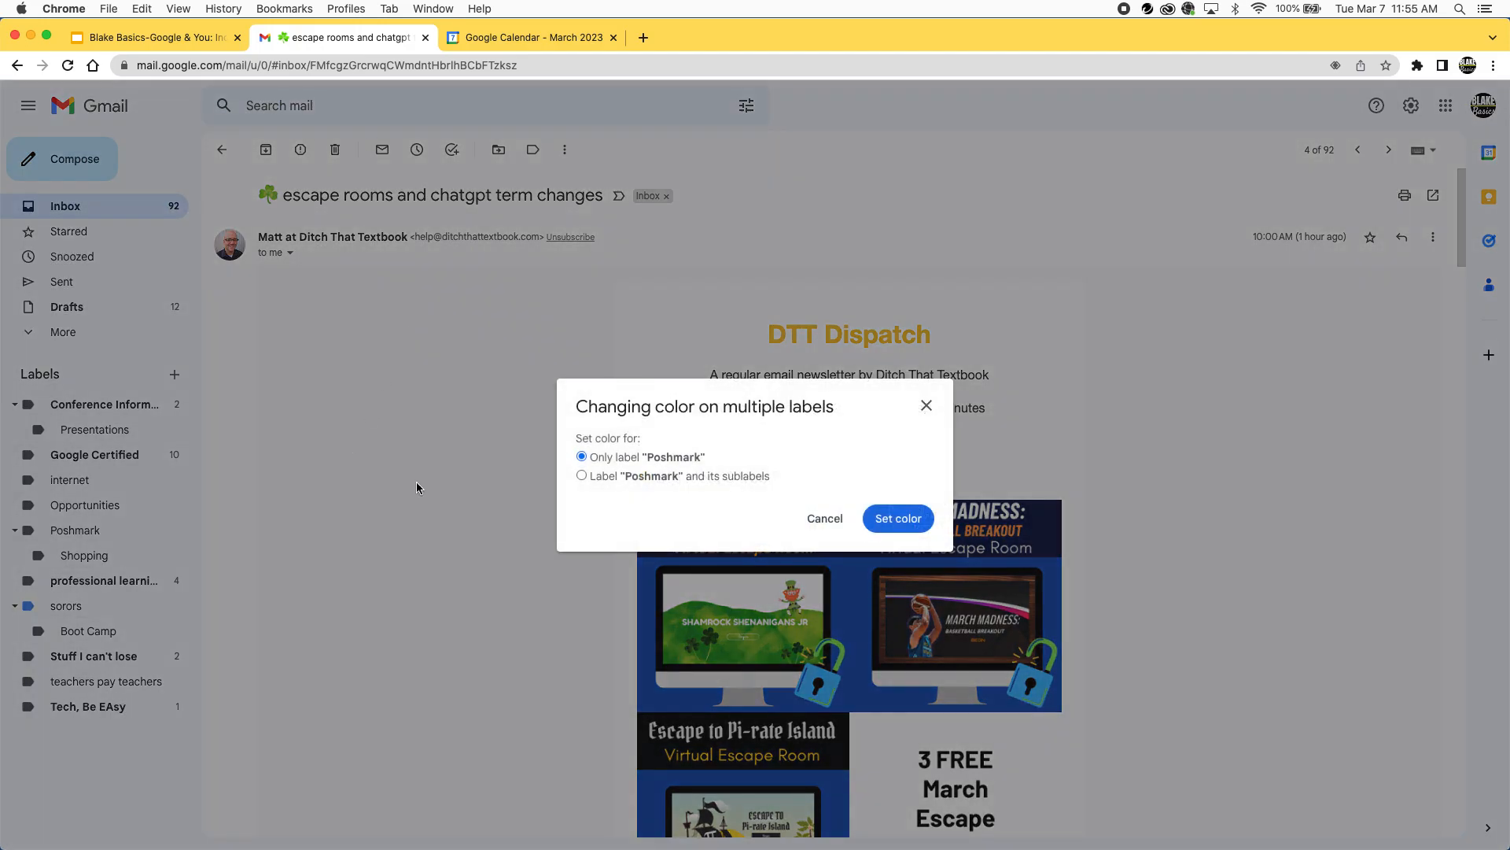
{"action": "left_click", "coordinate": [896, 518]}
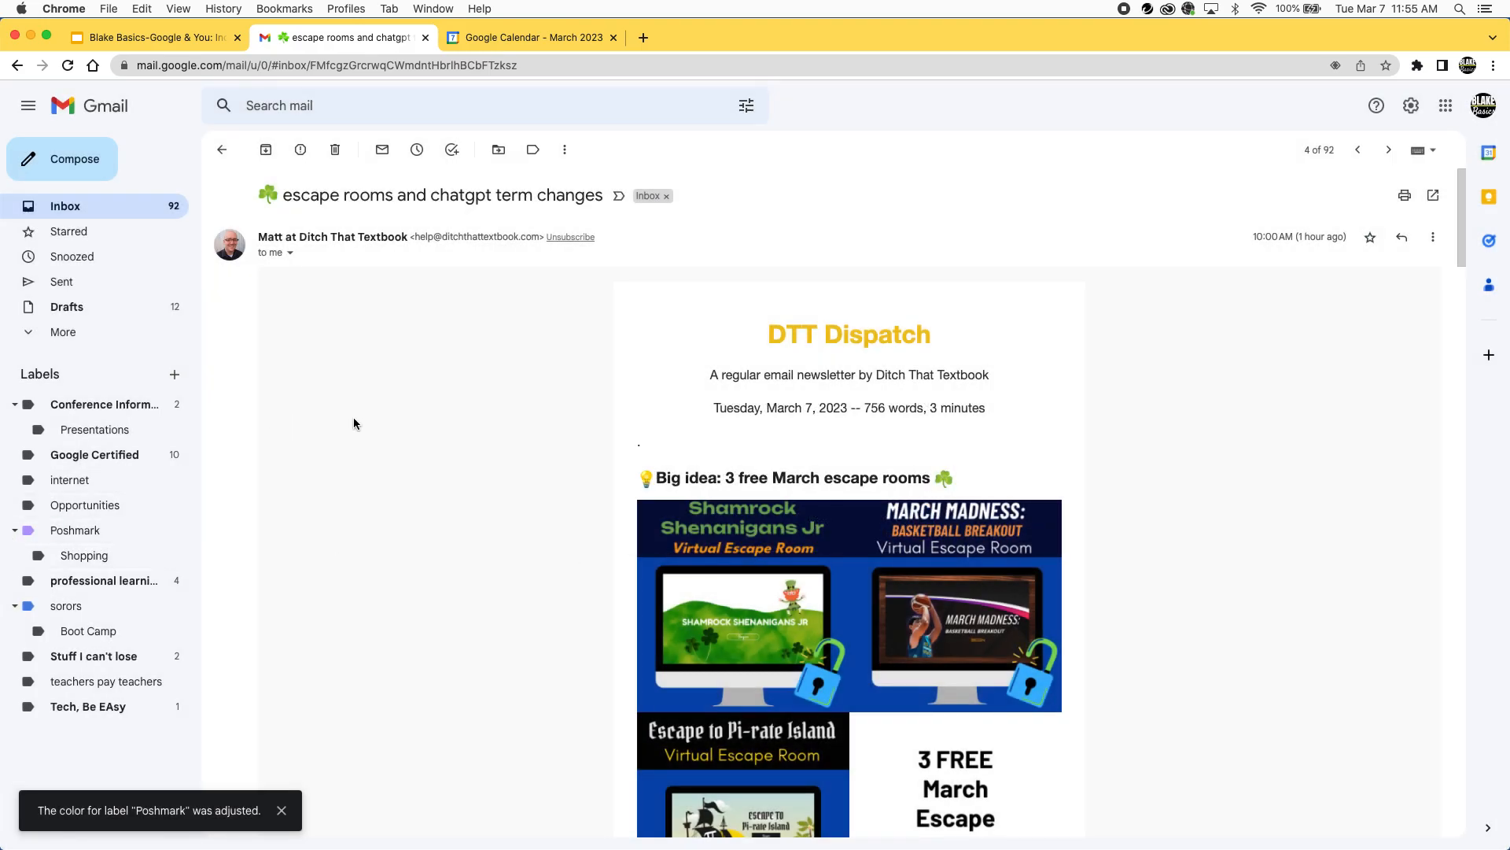
View the mail search suggestions, dismiss them and return to the inbox.
{"action": "left_click", "coordinate": [320, 105]}
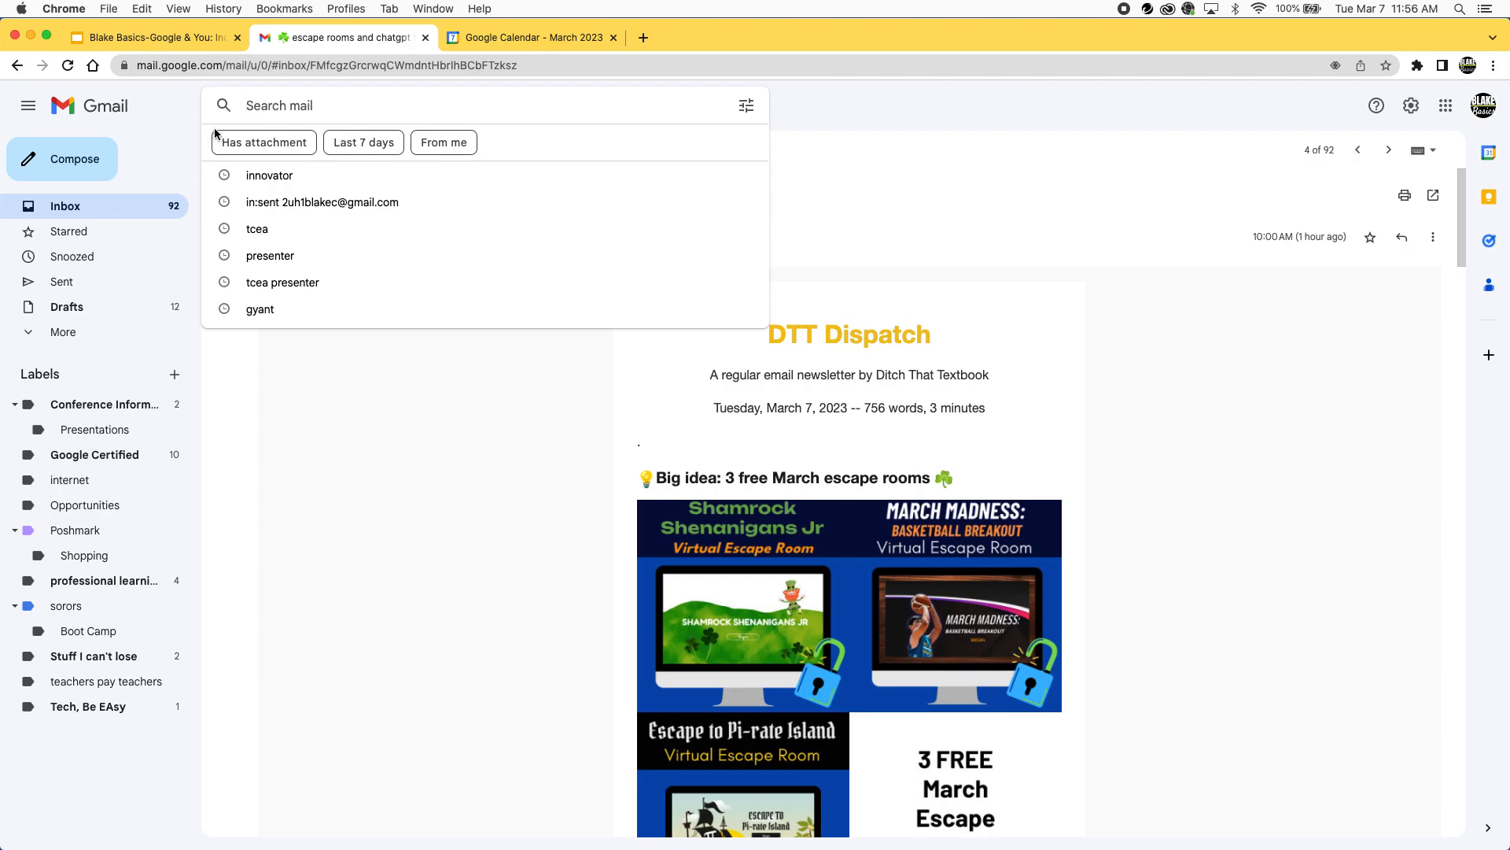
{"action": "left_click", "coordinate": [315, 372]}
{"action": "left_click", "coordinate": [88, 205]}
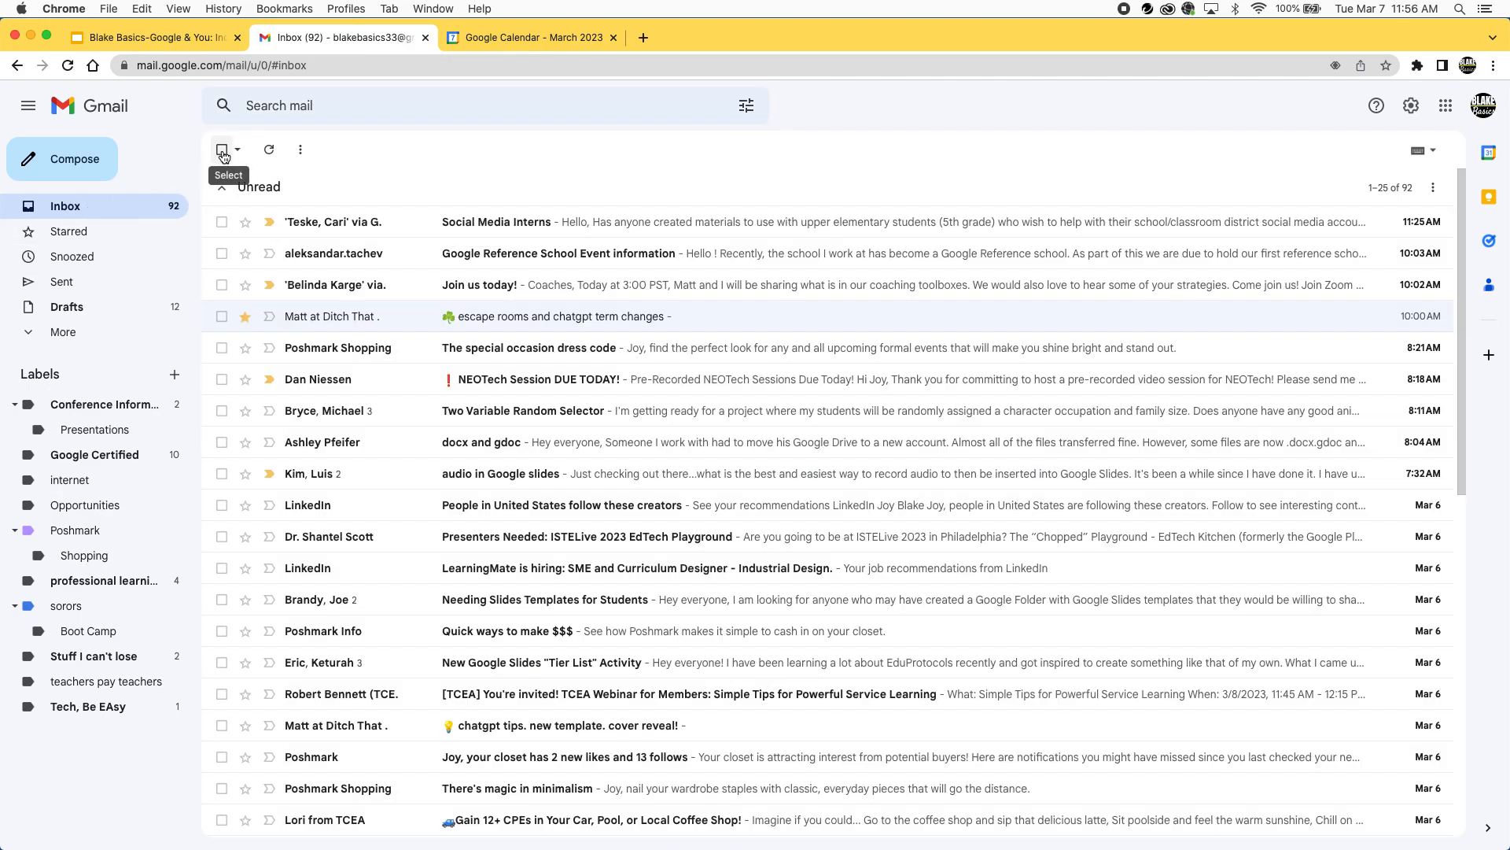
Select and deselect all the emails listed in the inbox, and view the other bulk-selection choices.
{"action": "left_click", "coordinate": [223, 151]}
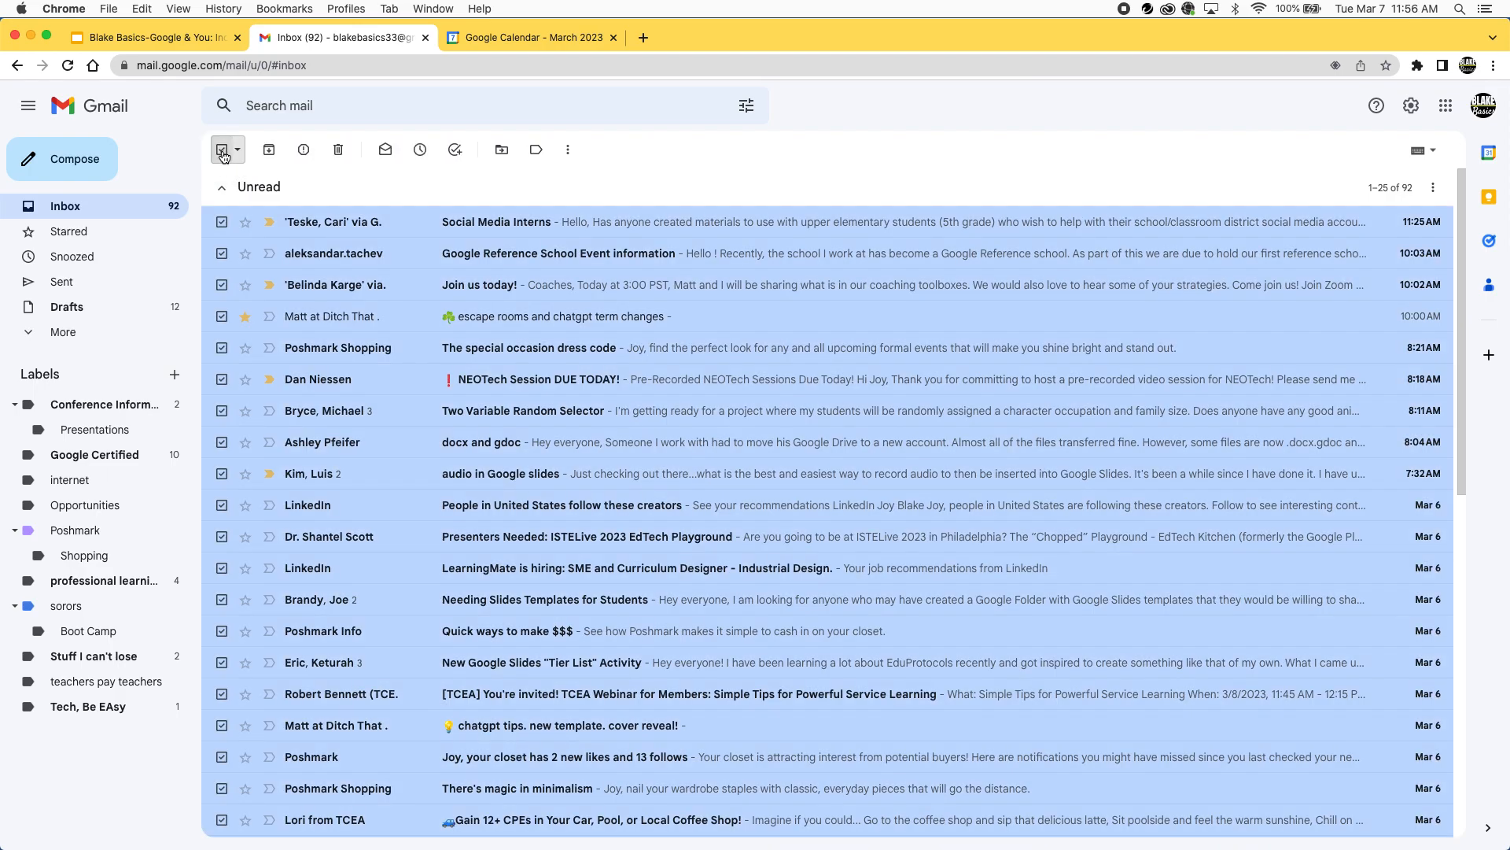
{"action": "left_click", "coordinate": [225, 153]}
{"action": "left_click", "coordinate": [238, 151]}
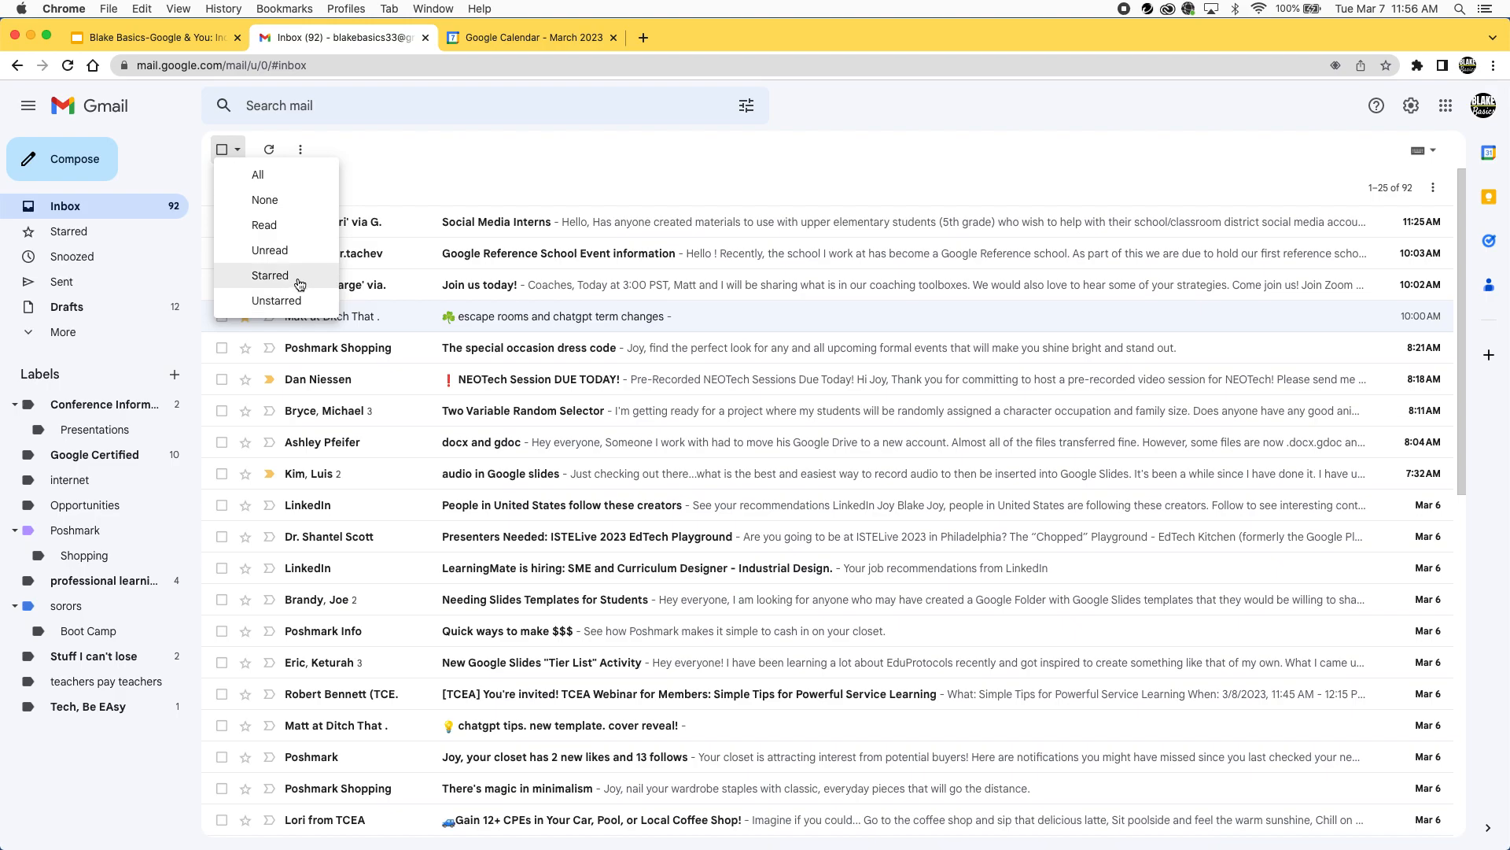
{"action": "left_click", "coordinate": [387, 140]}
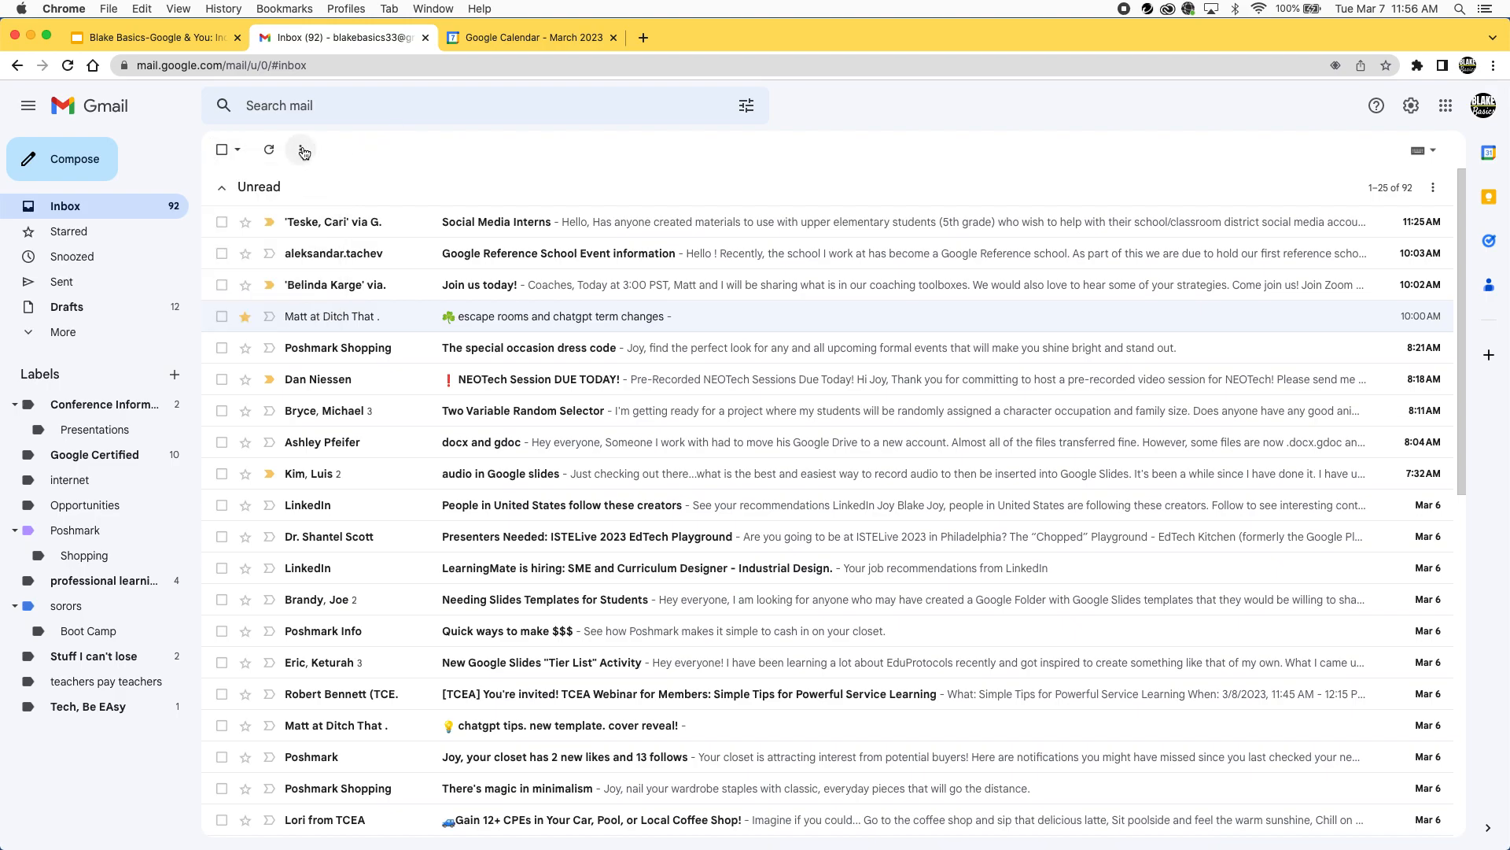
Start a mail filter for messages sent from the account's own e-mail address.
{"action": "left_click", "coordinate": [340, 109]}
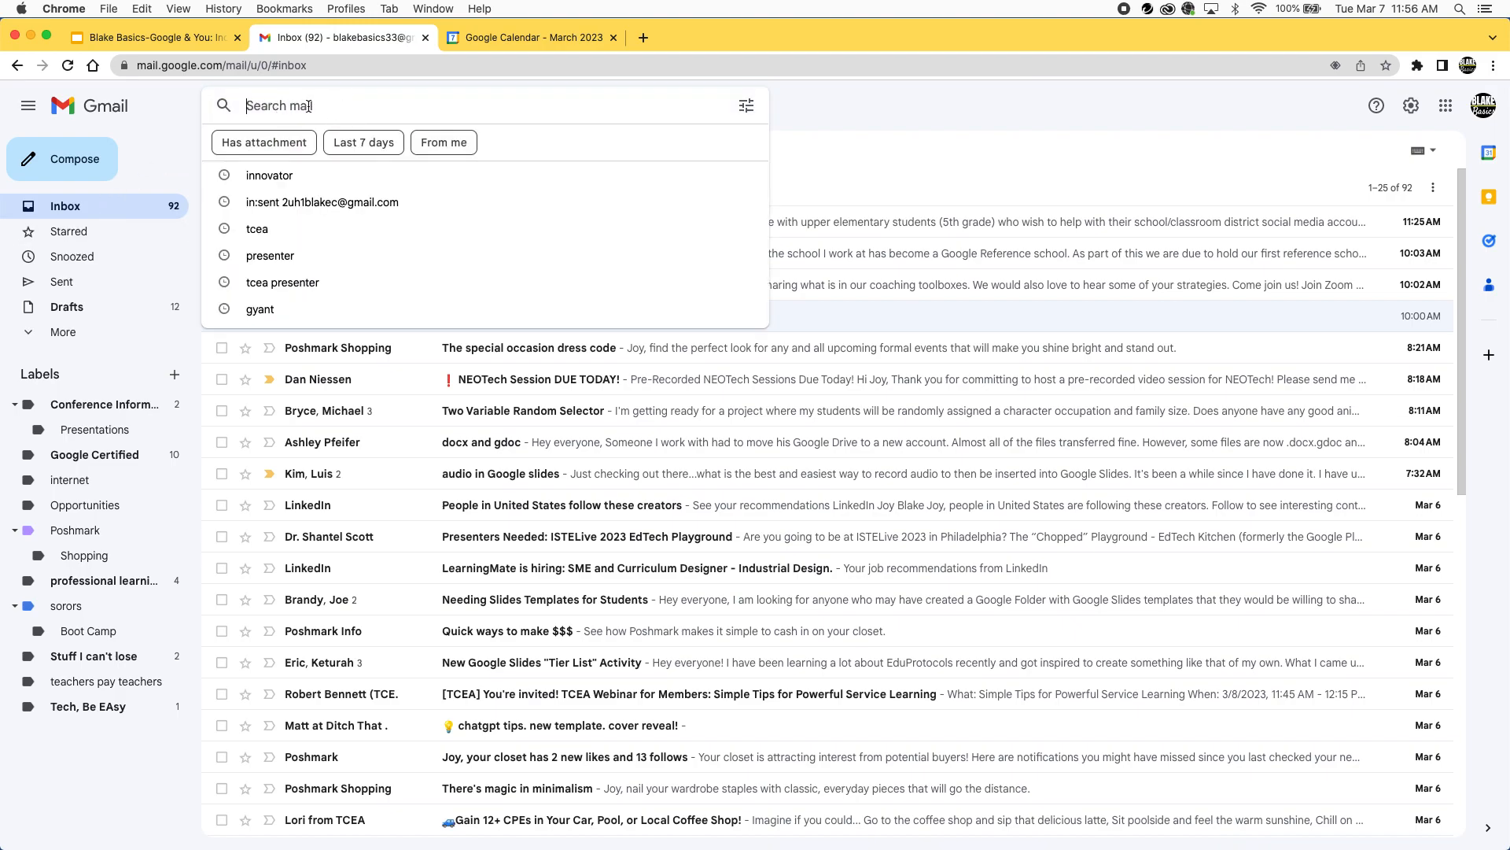
{"action": "left_click", "coordinate": [747, 107]}
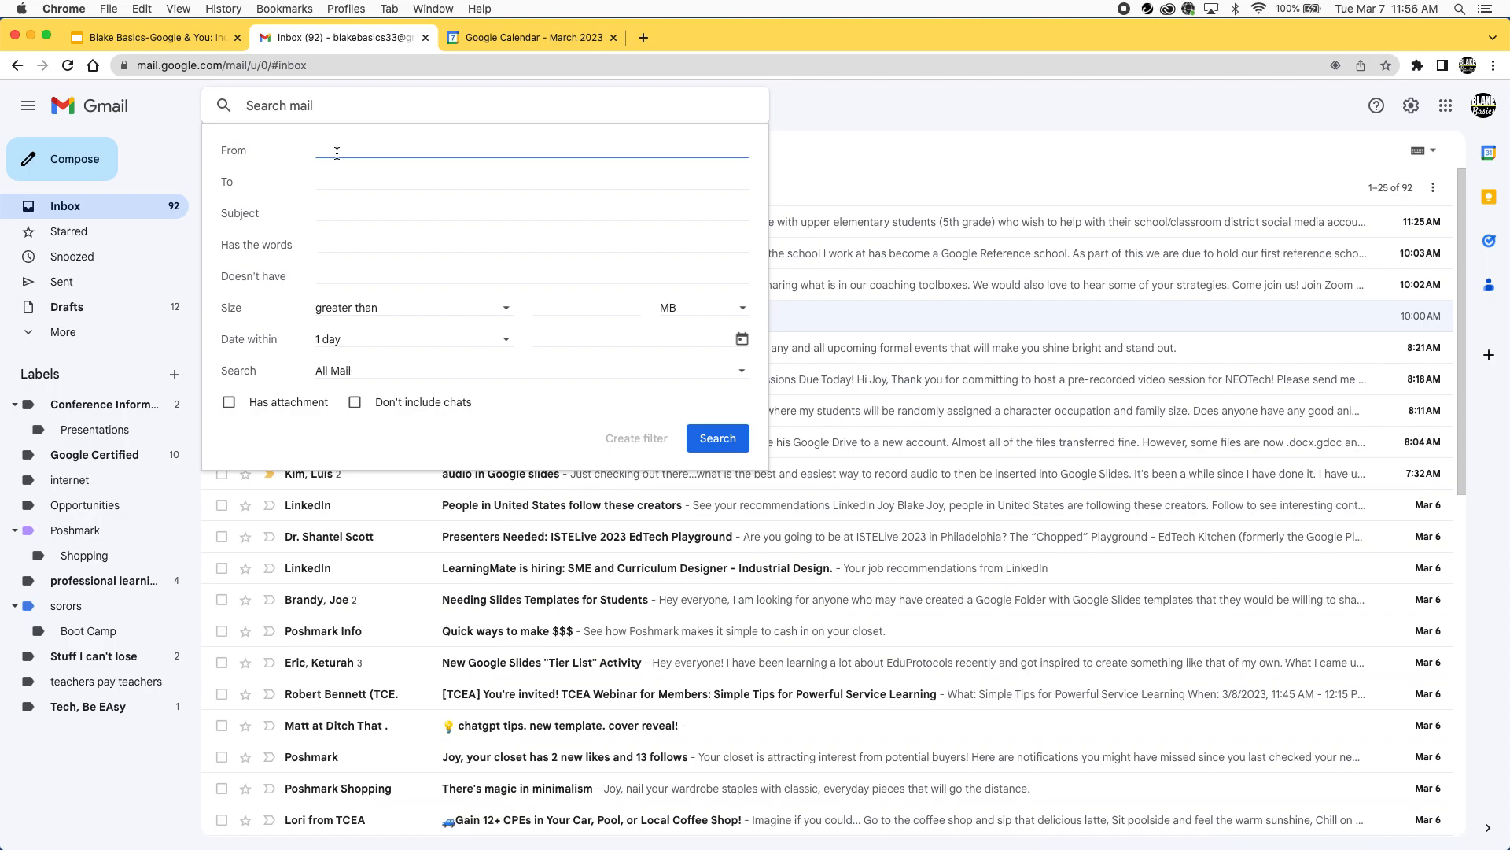
{"action": "type", "text": "blak"}
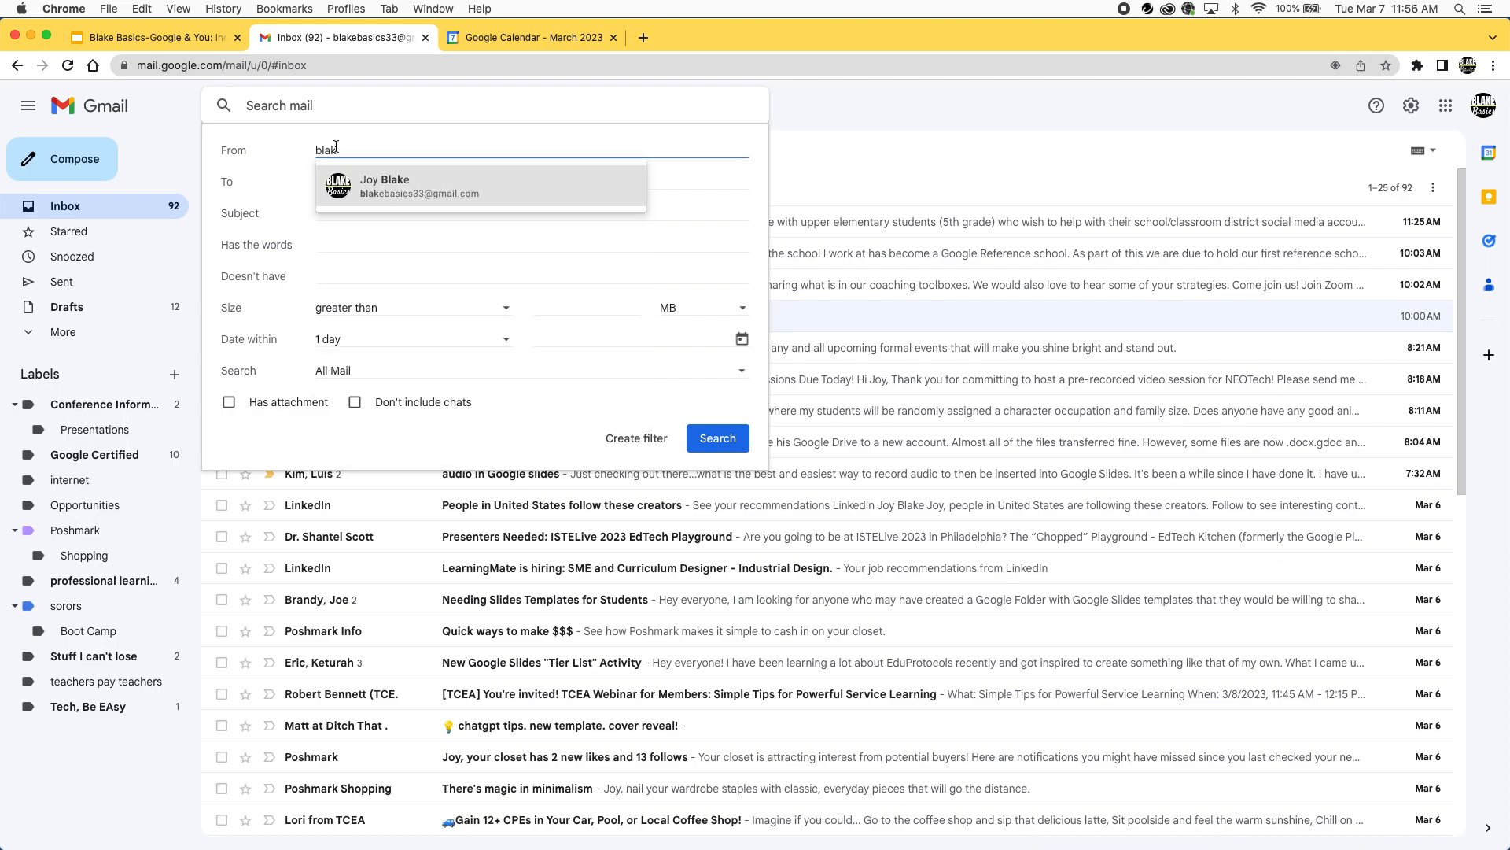
{"action": "left_click", "coordinate": [386, 185]}
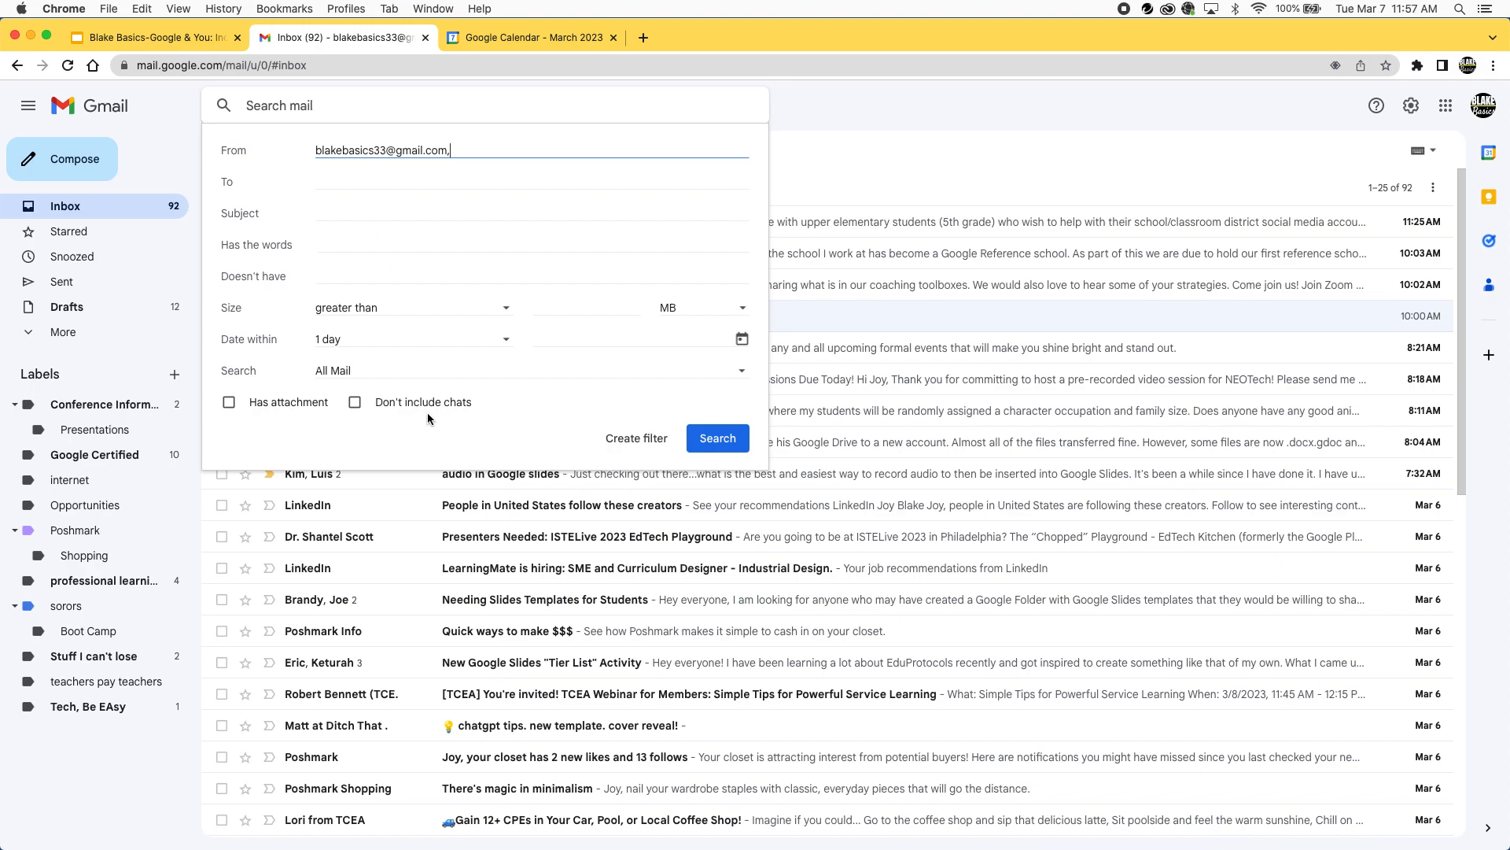
{"action": "left_click", "coordinate": [637, 439]}
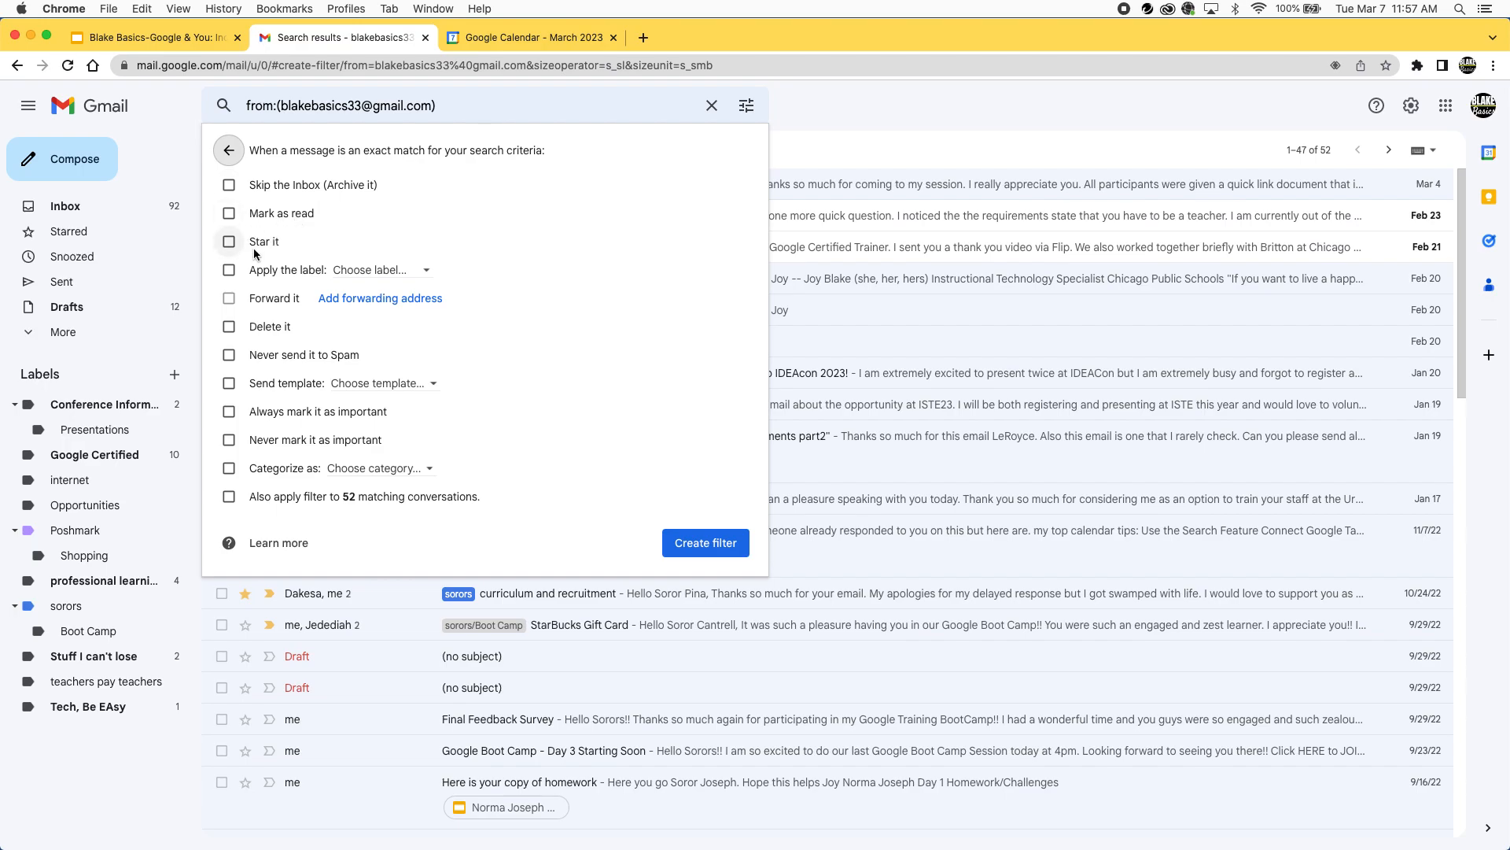
Try the Mark as read, Star it and Apply the label actions for the filter, clearing each one again.
{"action": "left_click", "coordinate": [228, 214]}
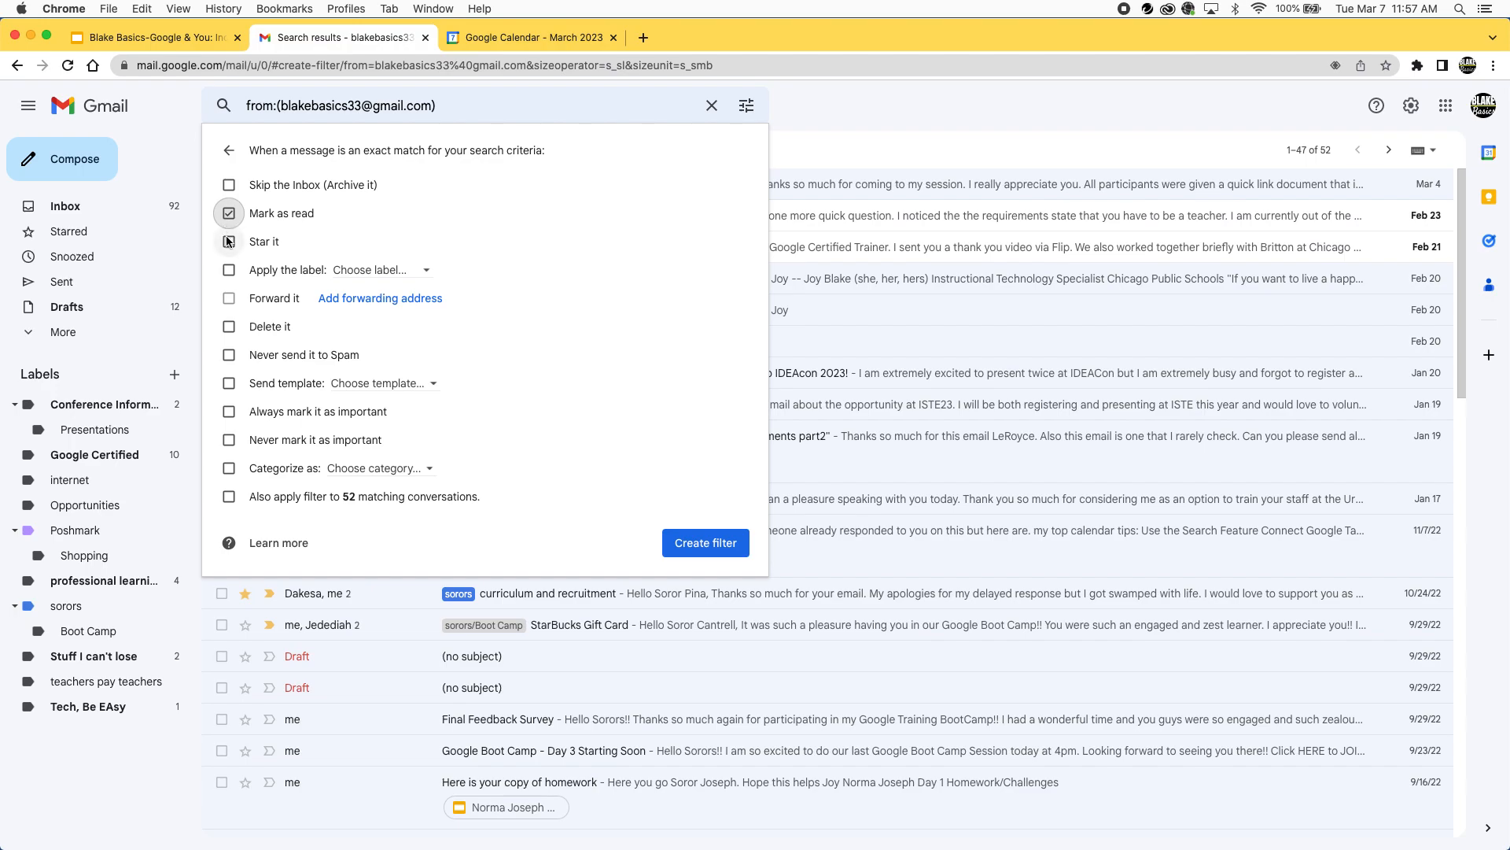
{"action": "left_click", "coordinate": [228, 244]}
{"action": "left_click", "coordinate": [228, 244]}
{"action": "left_click", "coordinate": [228, 213]}
{"action": "left_click", "coordinate": [229, 270]}
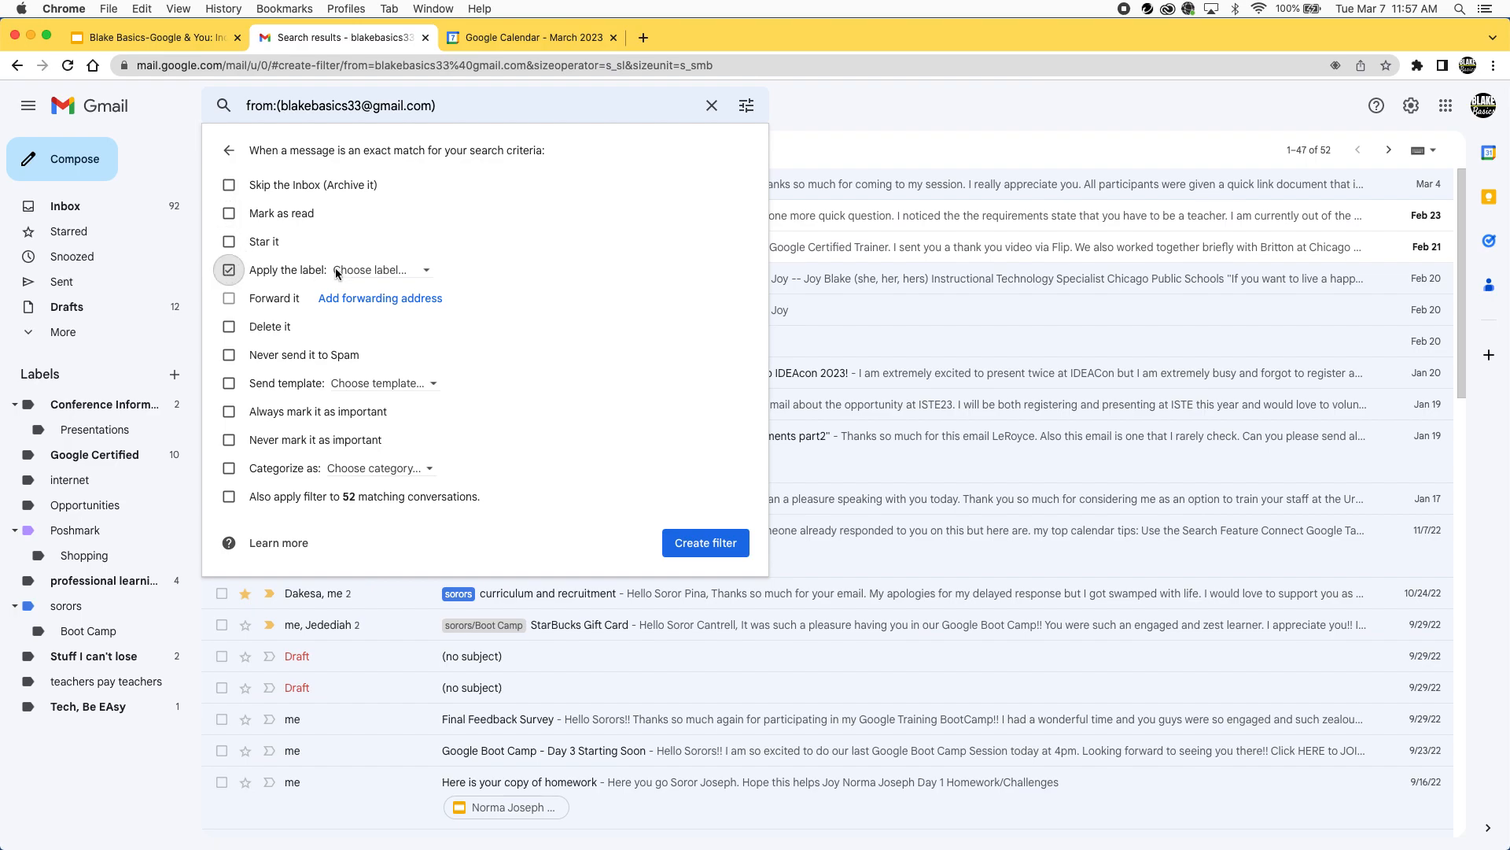
{"action": "left_click", "coordinate": [425, 271]}
{"action": "left_click", "coordinate": [425, 276]}
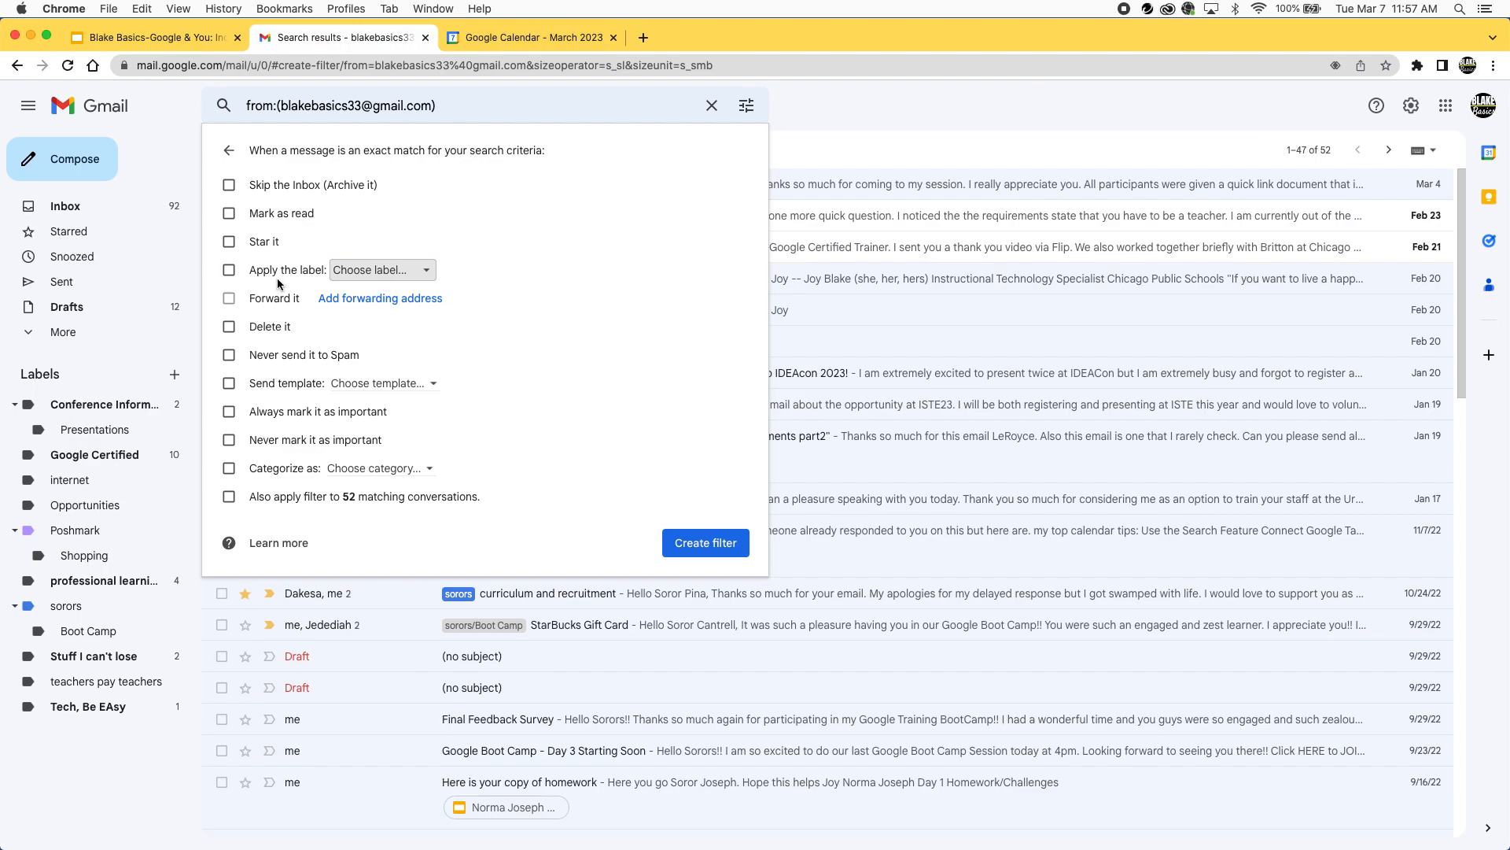
View the available Send template choices for the filter, and discard the filter without creating it.
{"action": "left_click", "coordinate": [228, 384]}
{"action": "left_click", "coordinate": [381, 385]}
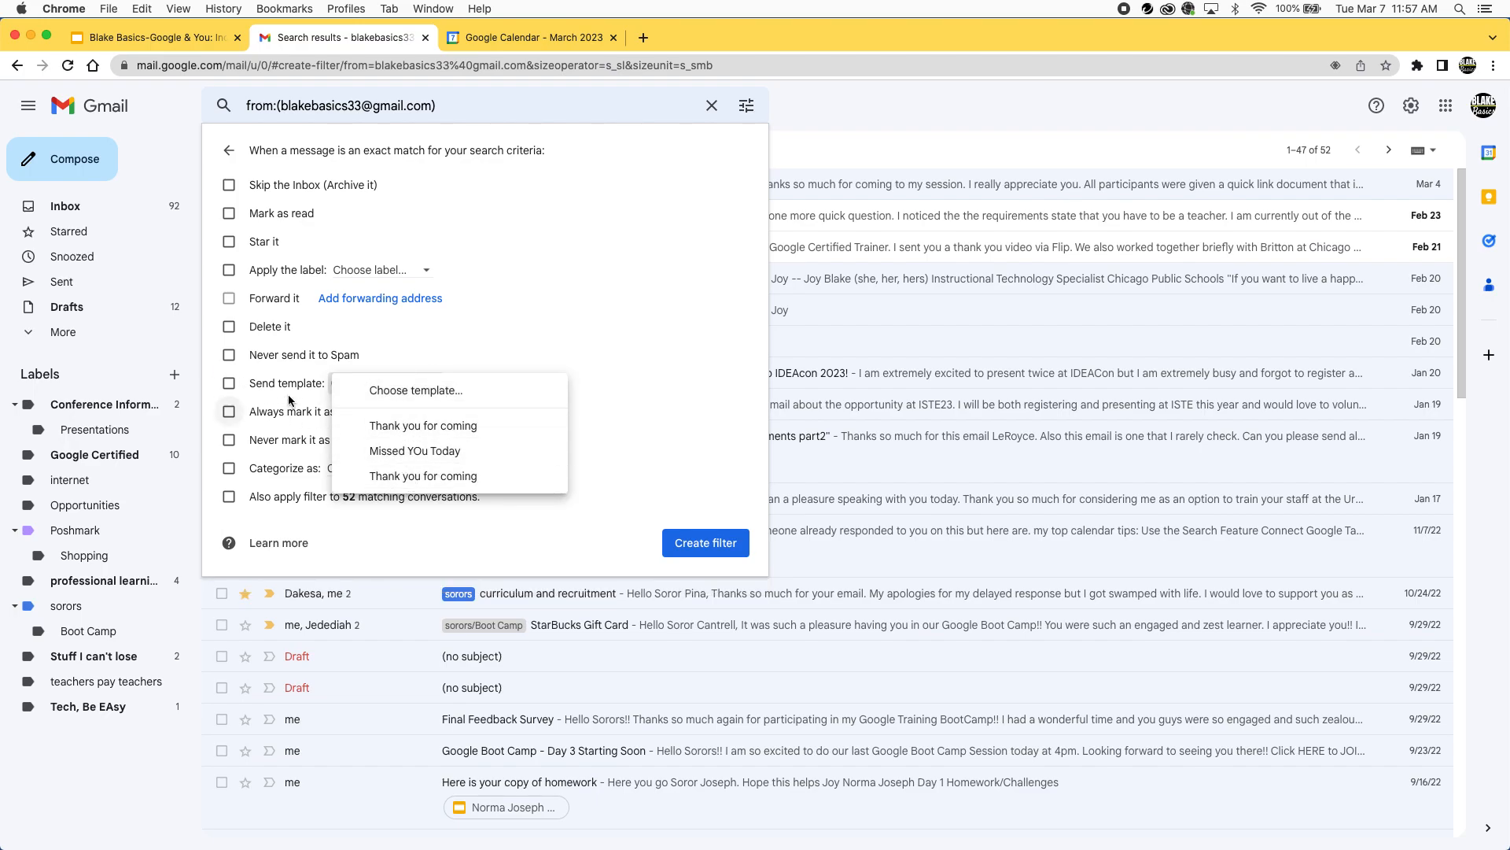
{"action": "left_click", "coordinate": [463, 338]}
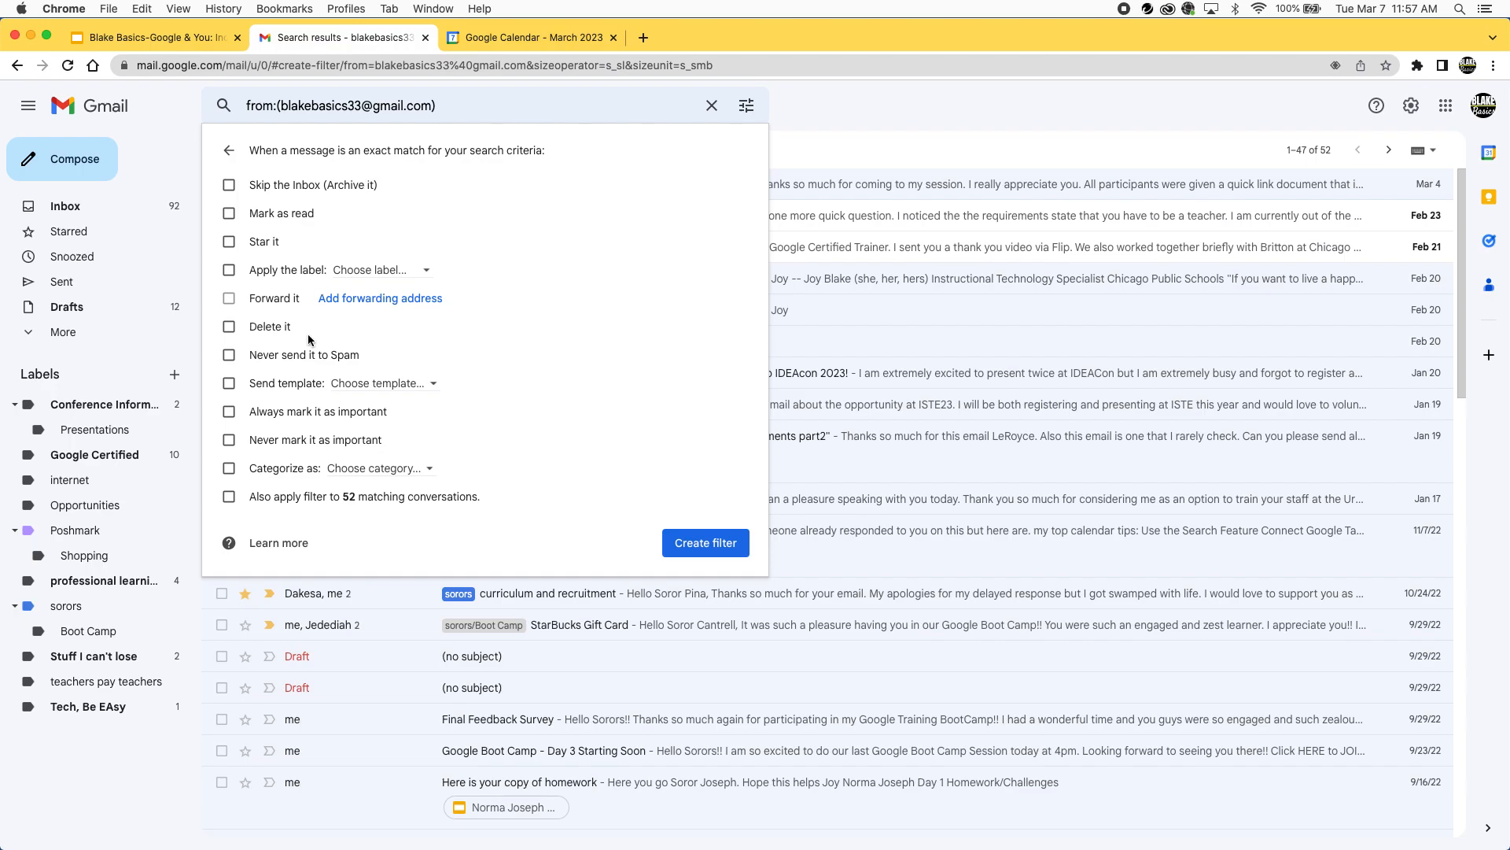
{"action": "left_click", "coordinate": [746, 105]}
{"action": "left_click", "coordinate": [712, 106]}
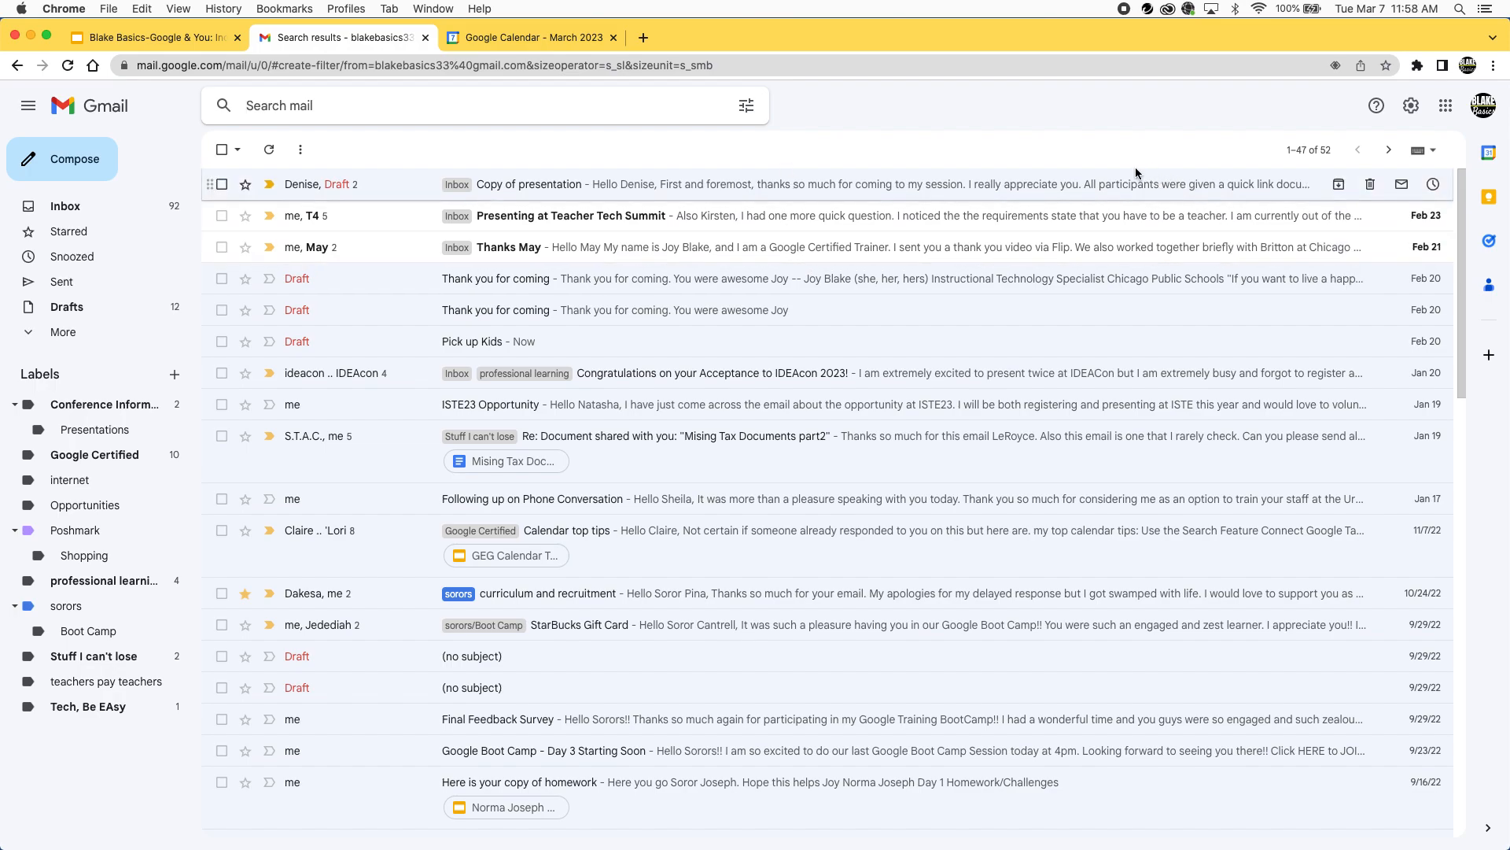
Start a new message and insert the first Thank you for coming template into it.
{"action": "left_click", "coordinate": [64, 165]}
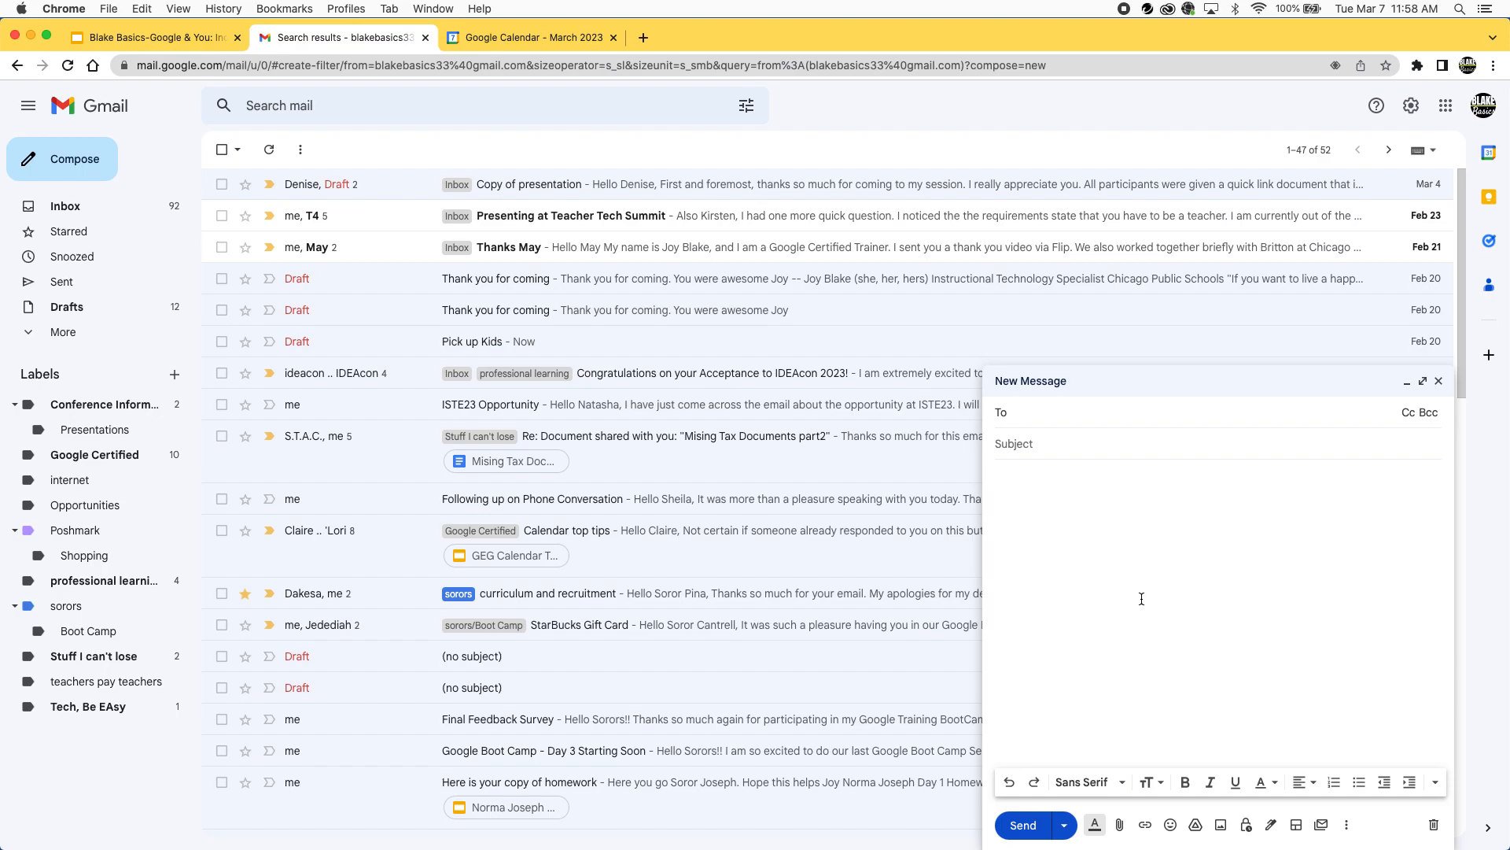
{"action": "left_click", "coordinate": [1347, 825]}
{"action": "left_click", "coordinate": [1347, 825]}
{"action": "left_click", "coordinate": [1347, 825]}
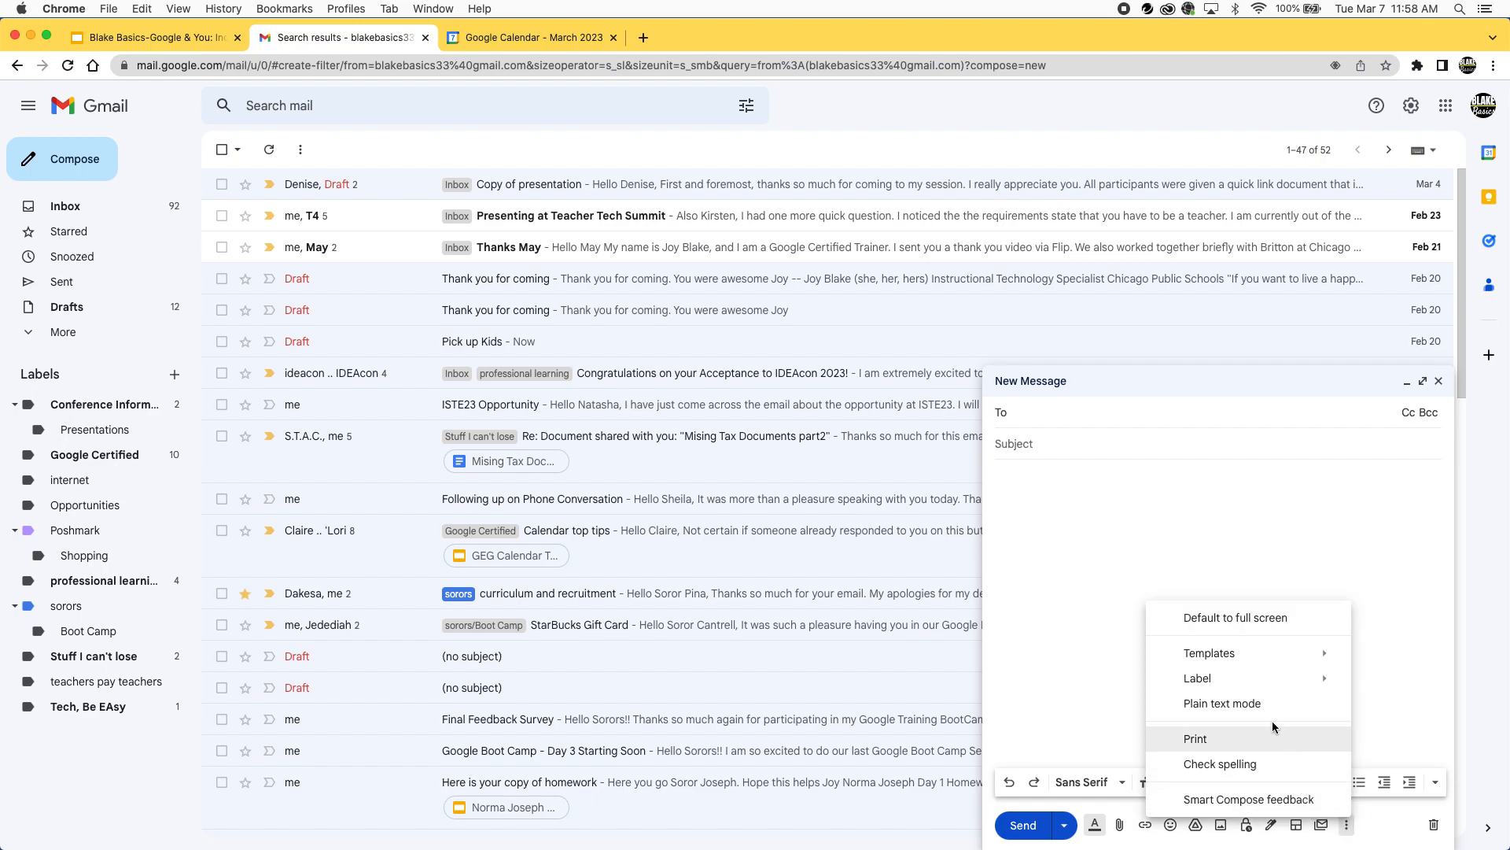
{"action": "mouse_move", "coordinate": [1259, 664]}
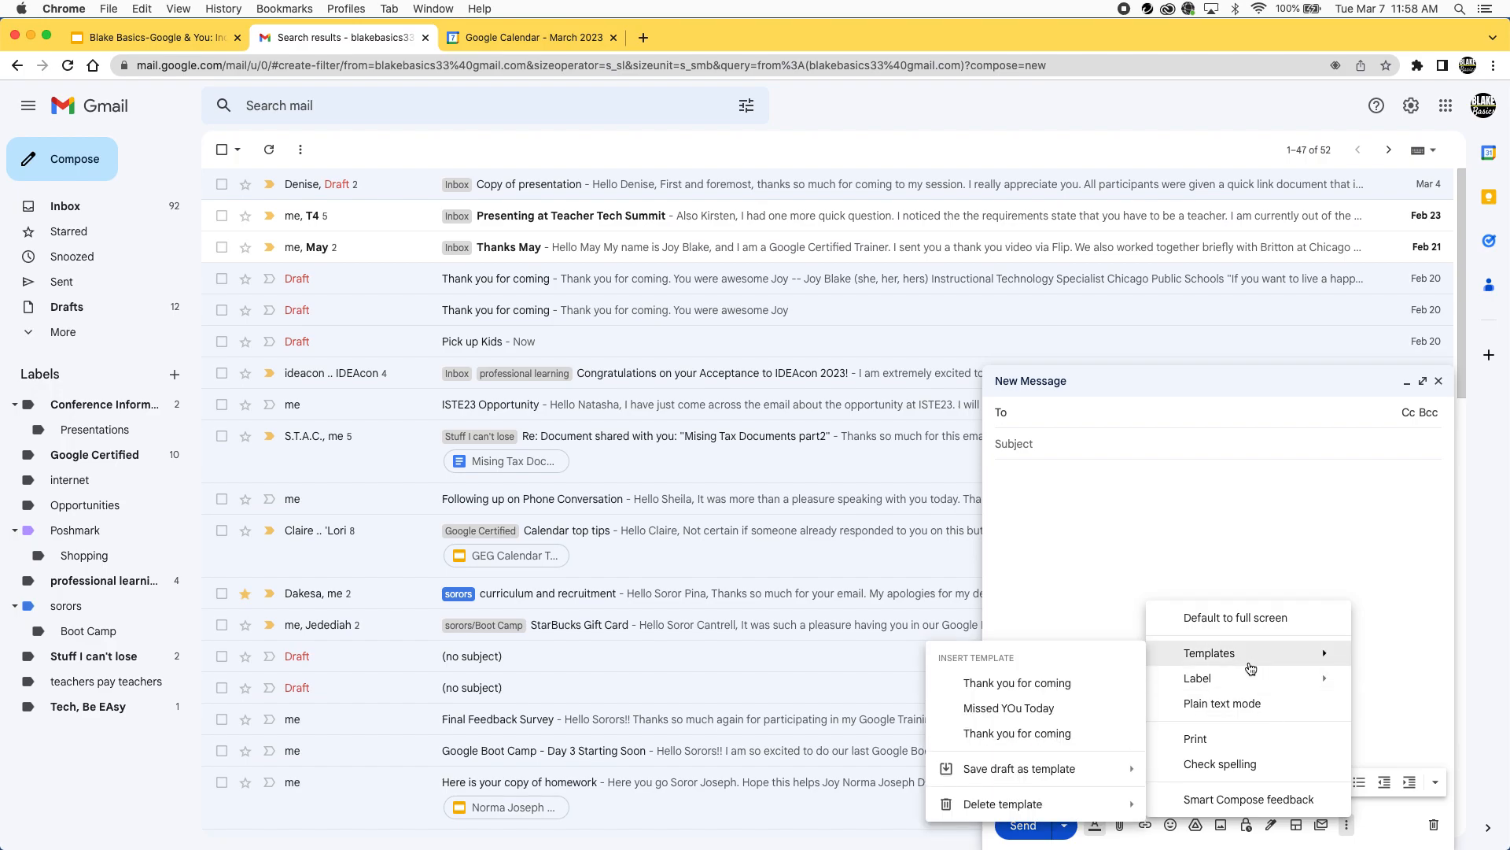
{"action": "left_click", "coordinate": [1007, 684]}
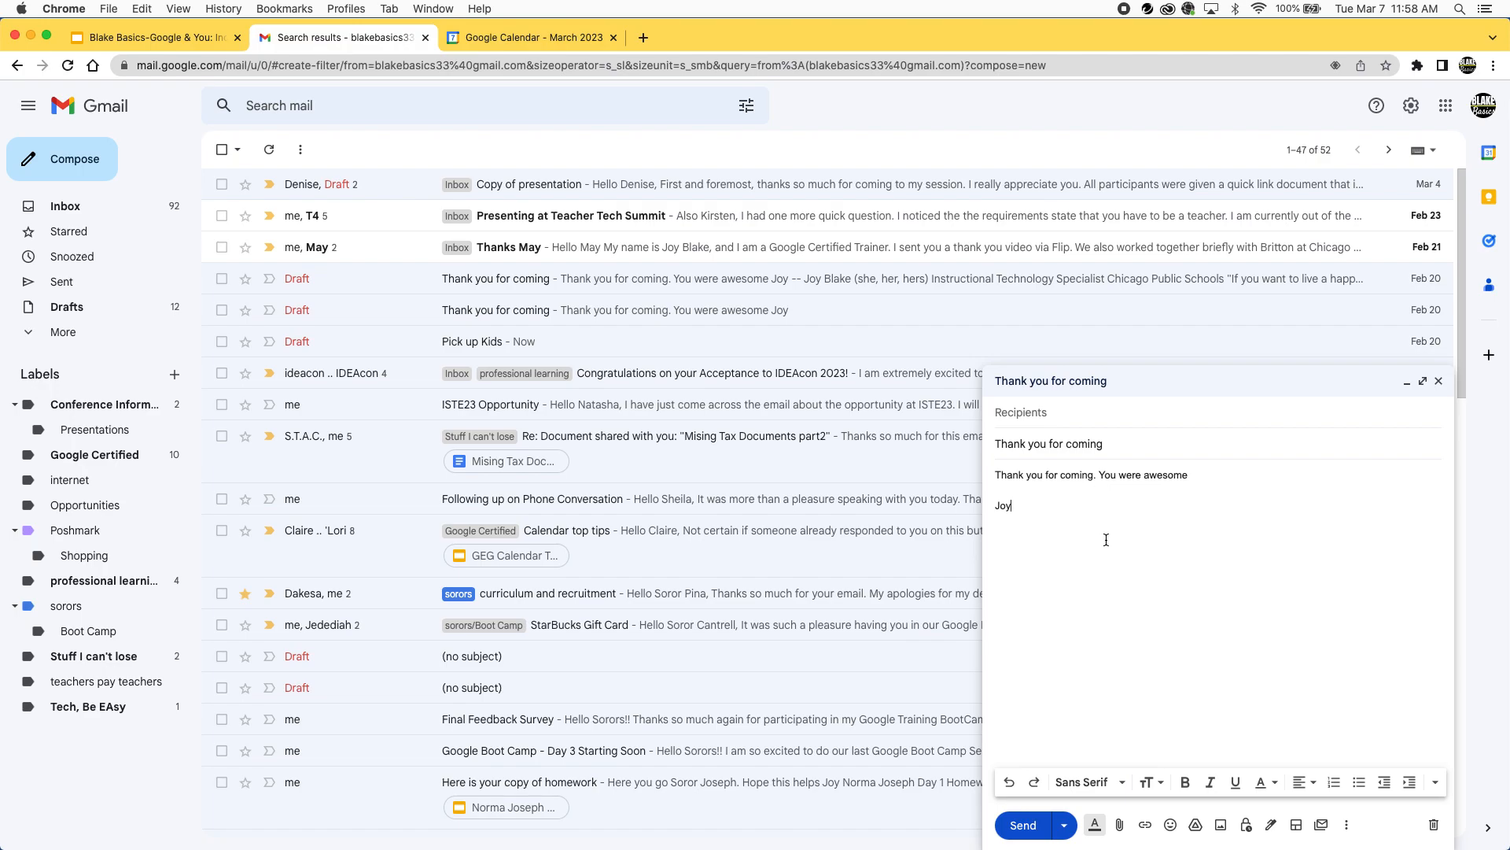
Insert the Thank you for coming template a second time, select the body text, and discard the draft.
{"action": "left_click", "coordinate": [1348, 826]}
{"action": "mouse_move", "coordinate": [1274, 659]}
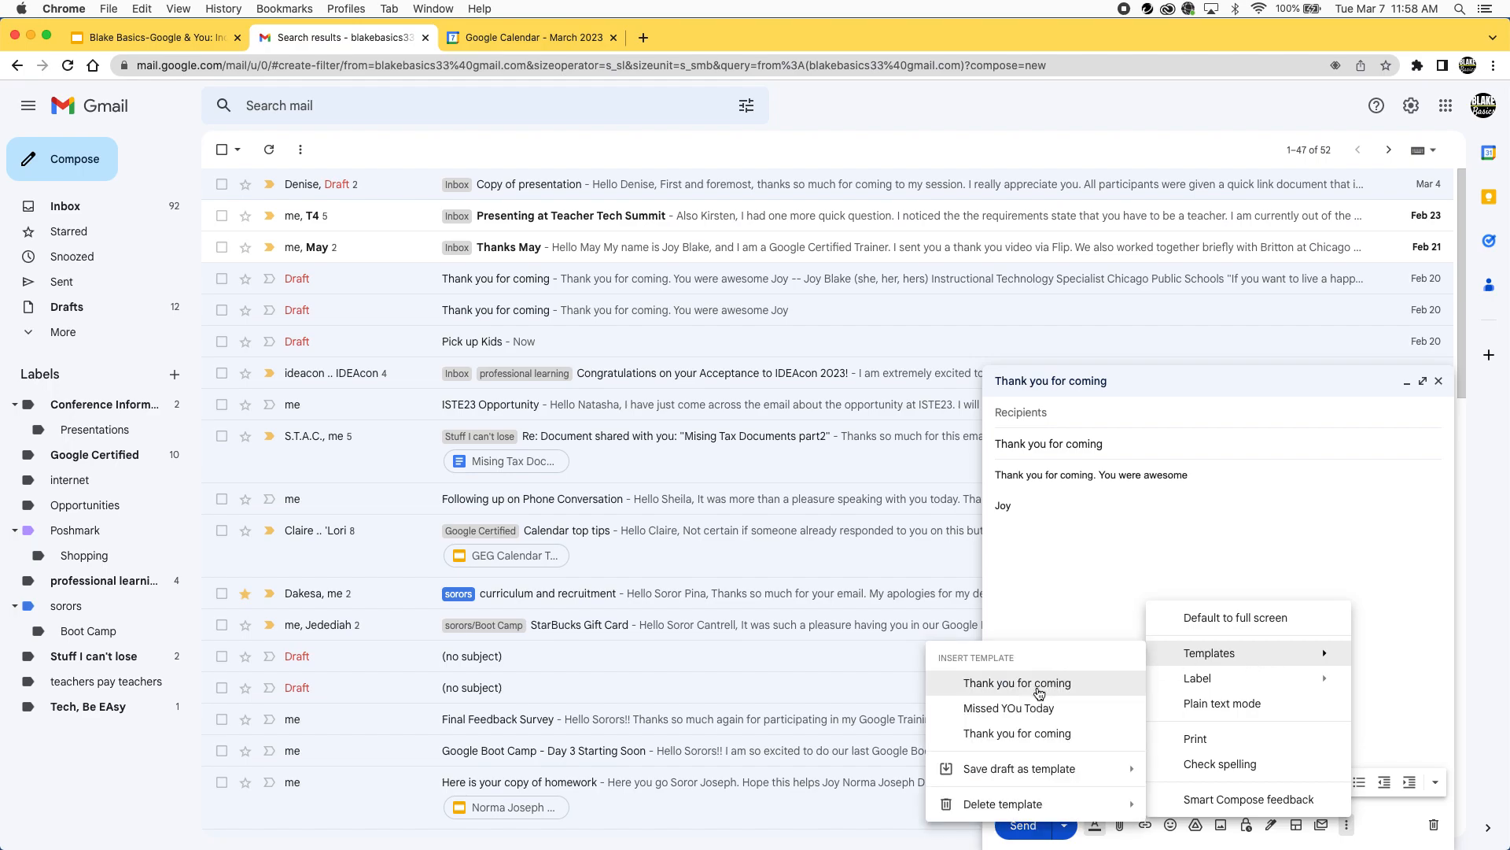
{"action": "left_click", "coordinate": [1038, 683]}
{"action": "left_click_drag", "start_coordinate": [1057, 544], "coordinate": [990, 430]}
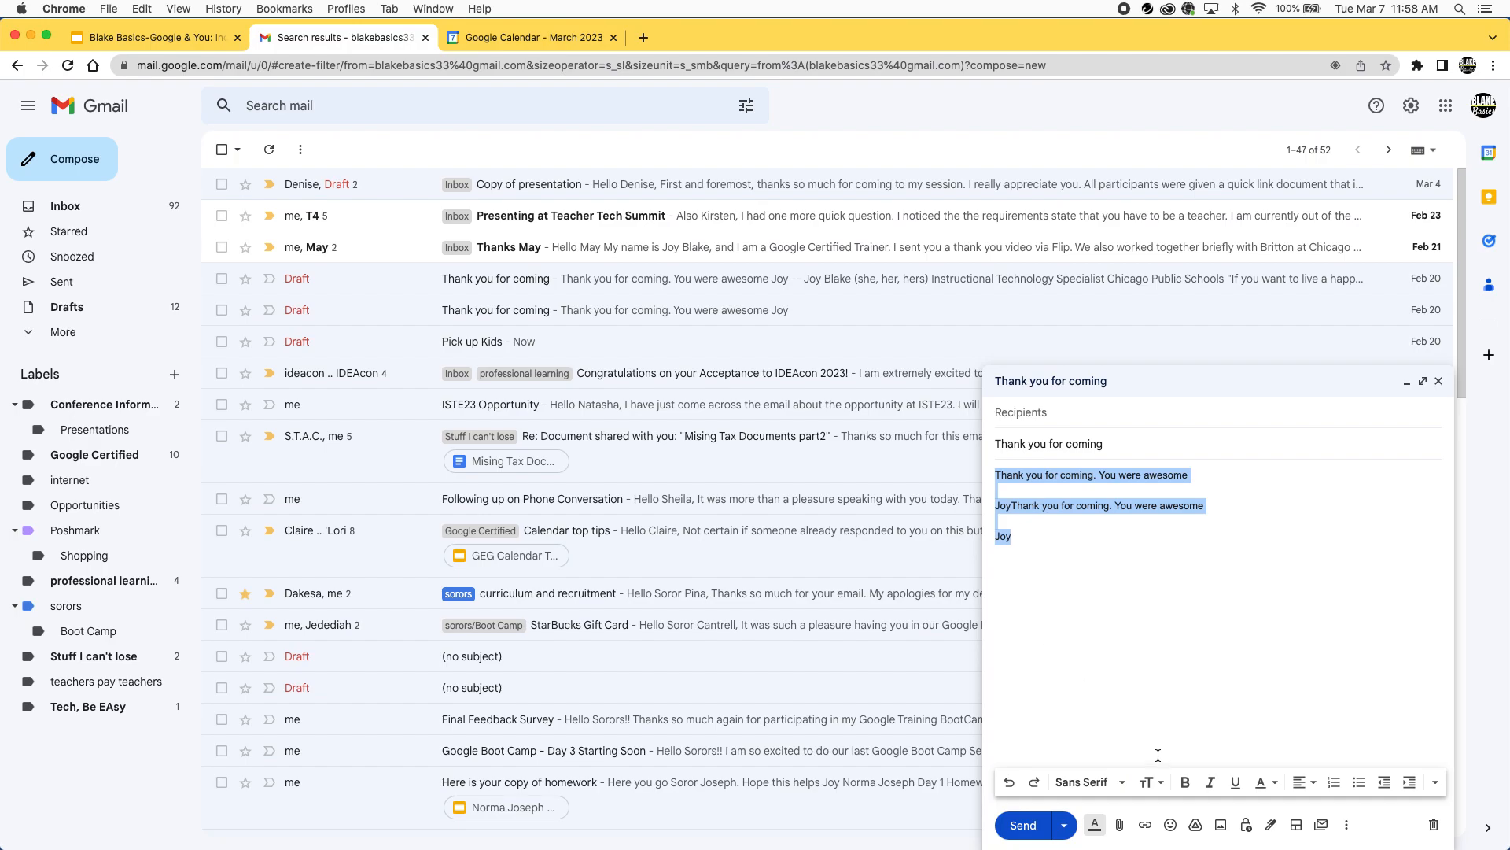
{"action": "left_click", "coordinate": [1433, 824]}
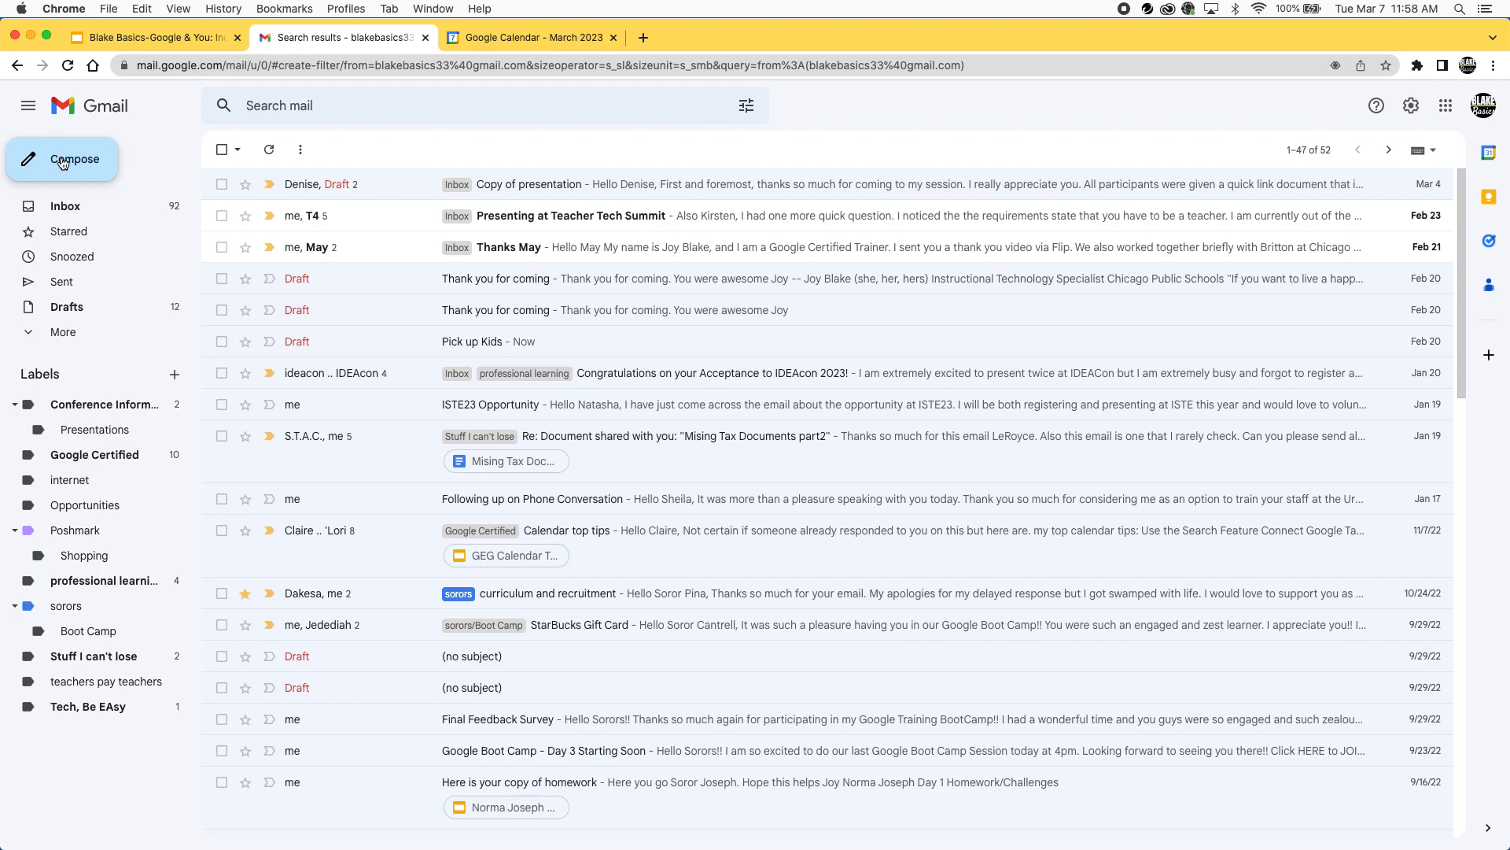
Create a new message from the Missed YOu Today template and address it to the account owner.
{"action": "left_click", "coordinate": [62, 161]}
{"action": "left_click", "coordinate": [1347, 825]}
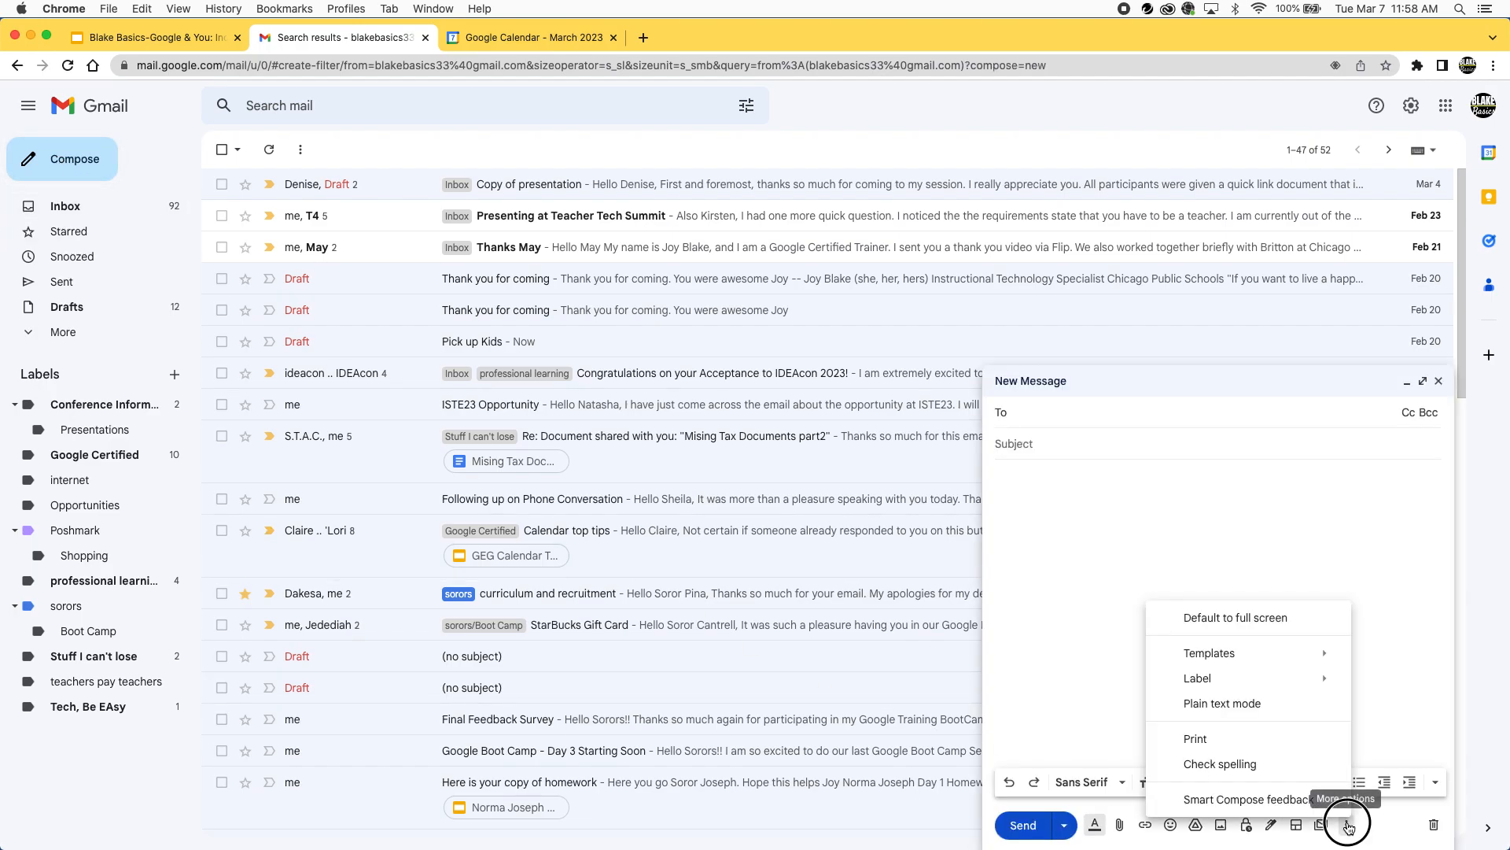
{"action": "mouse_move", "coordinate": [1243, 664]}
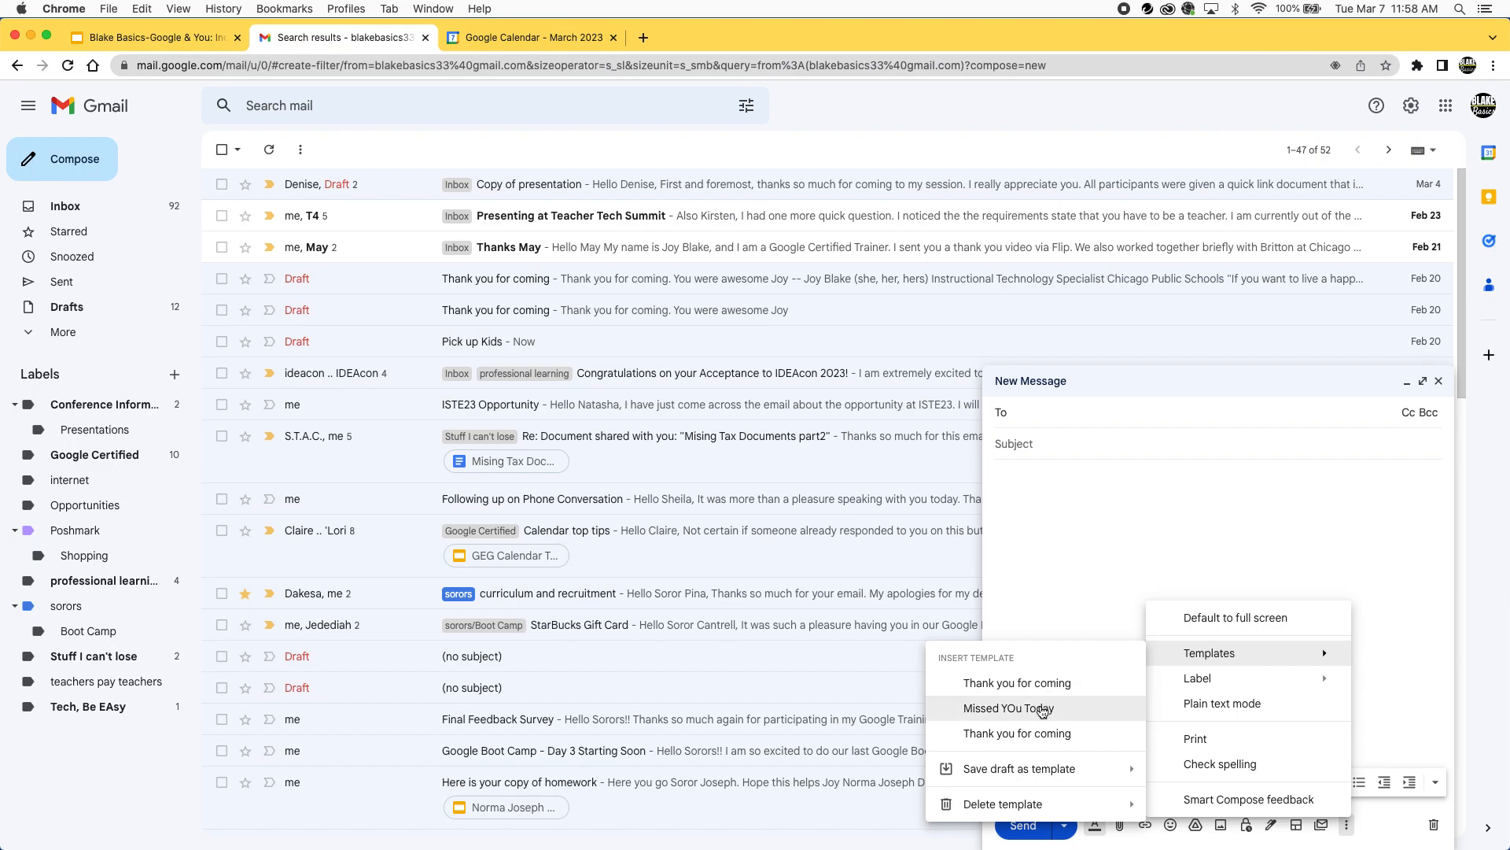
{"action": "left_click", "coordinate": [1043, 706]}
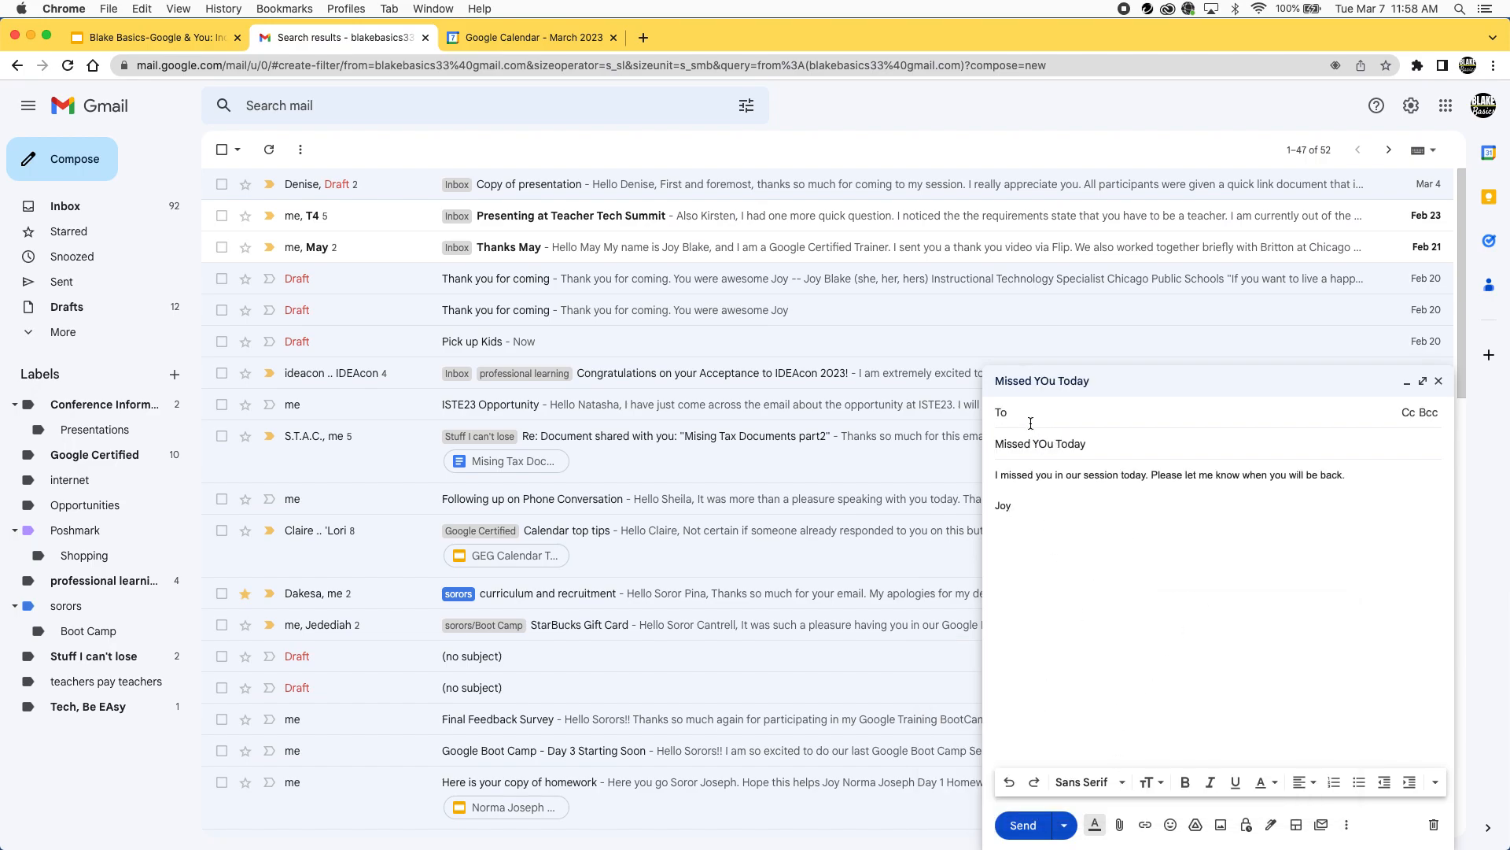
{"action": "type", "text": "blake"}
{"action": "left_click", "coordinate": [1109, 461]}
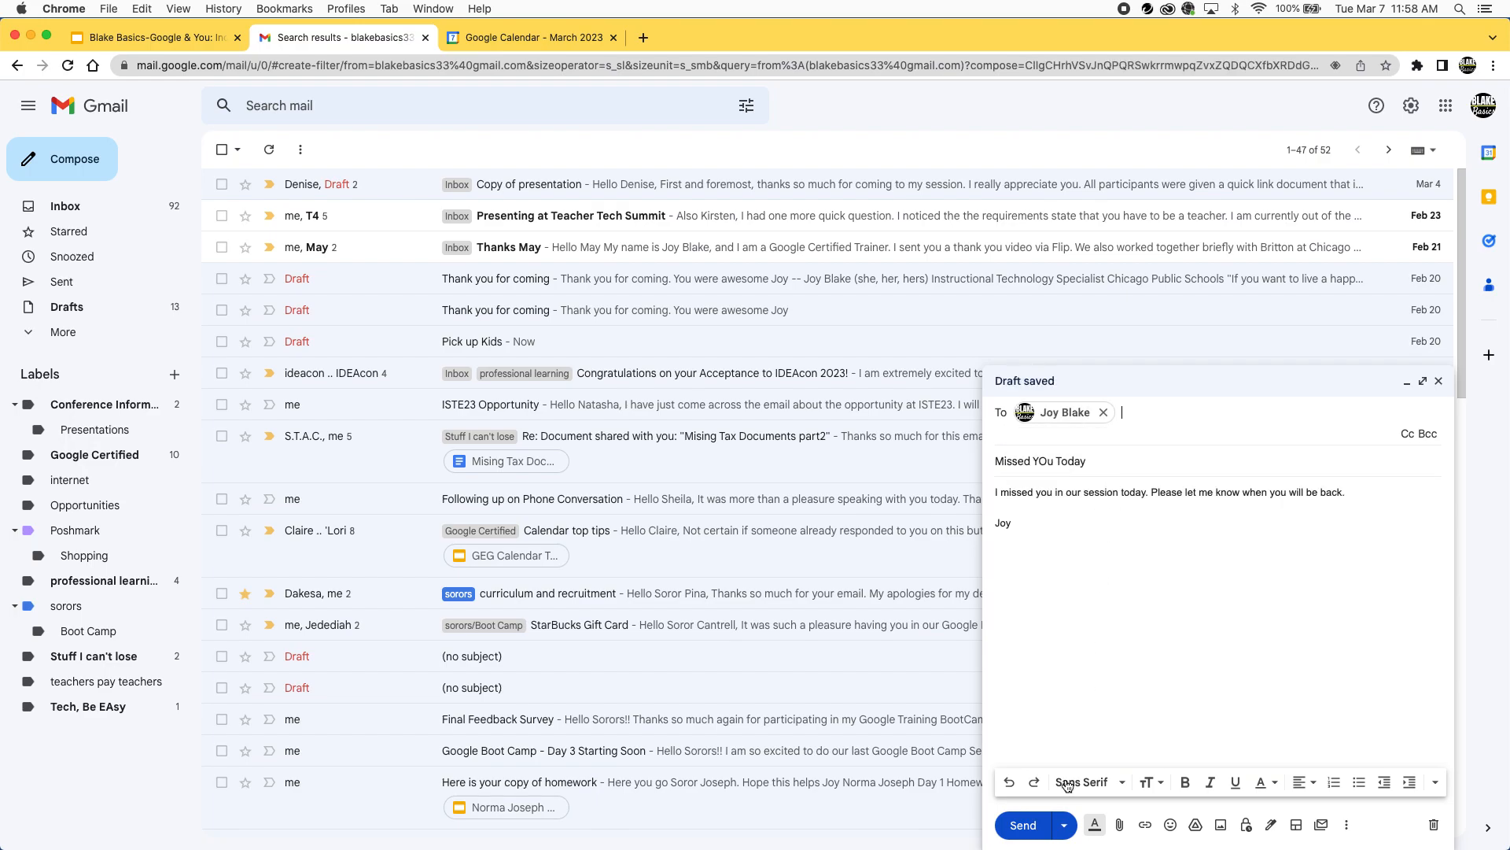
Add the saved personal signature to the Missed YOu Today message and send it.
{"action": "left_click", "coordinate": [1272, 826]}
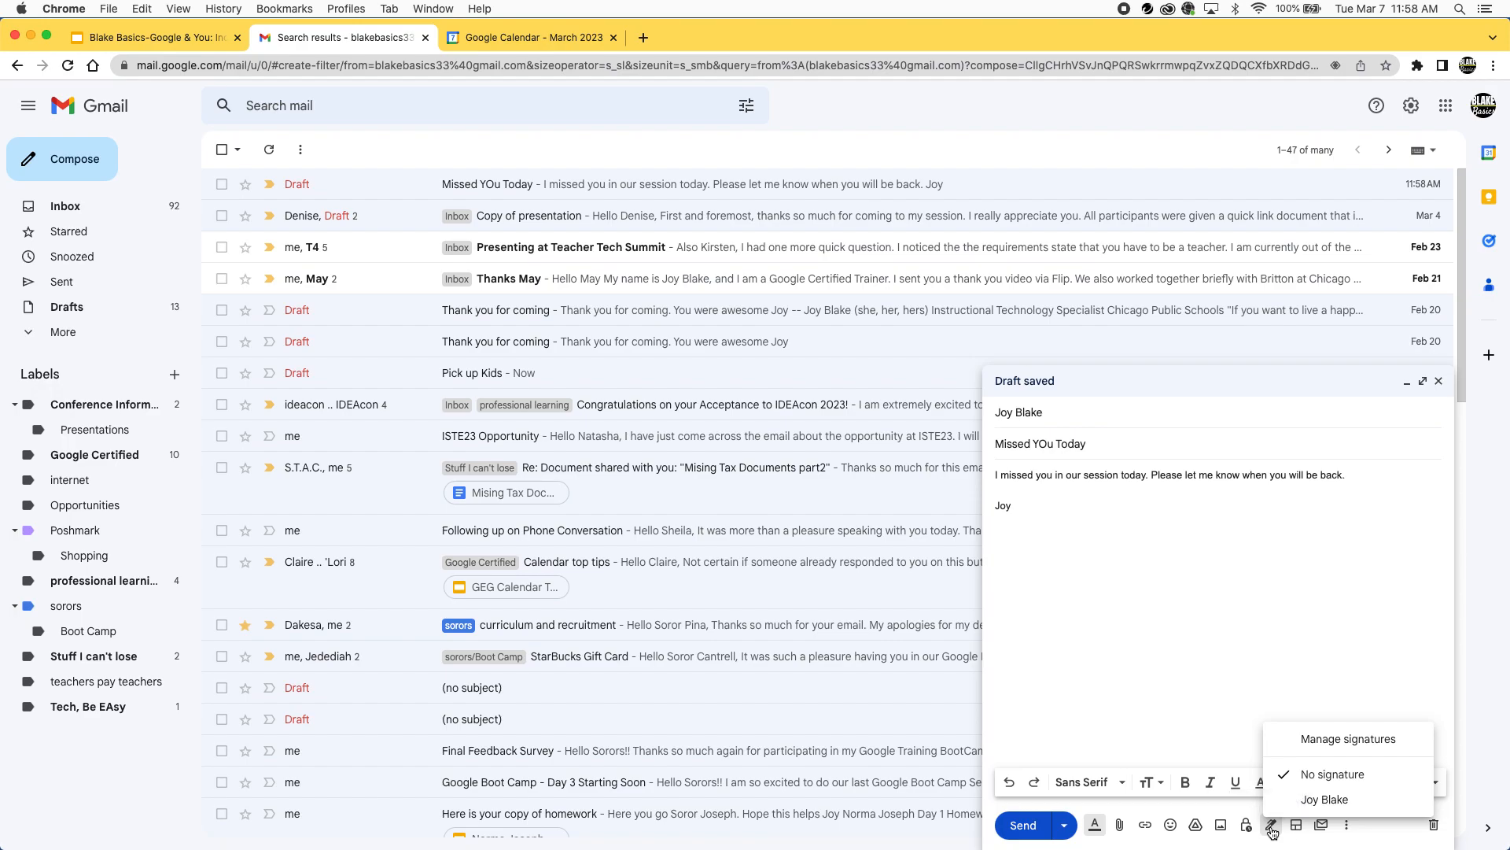
{"action": "left_click", "coordinate": [1317, 795]}
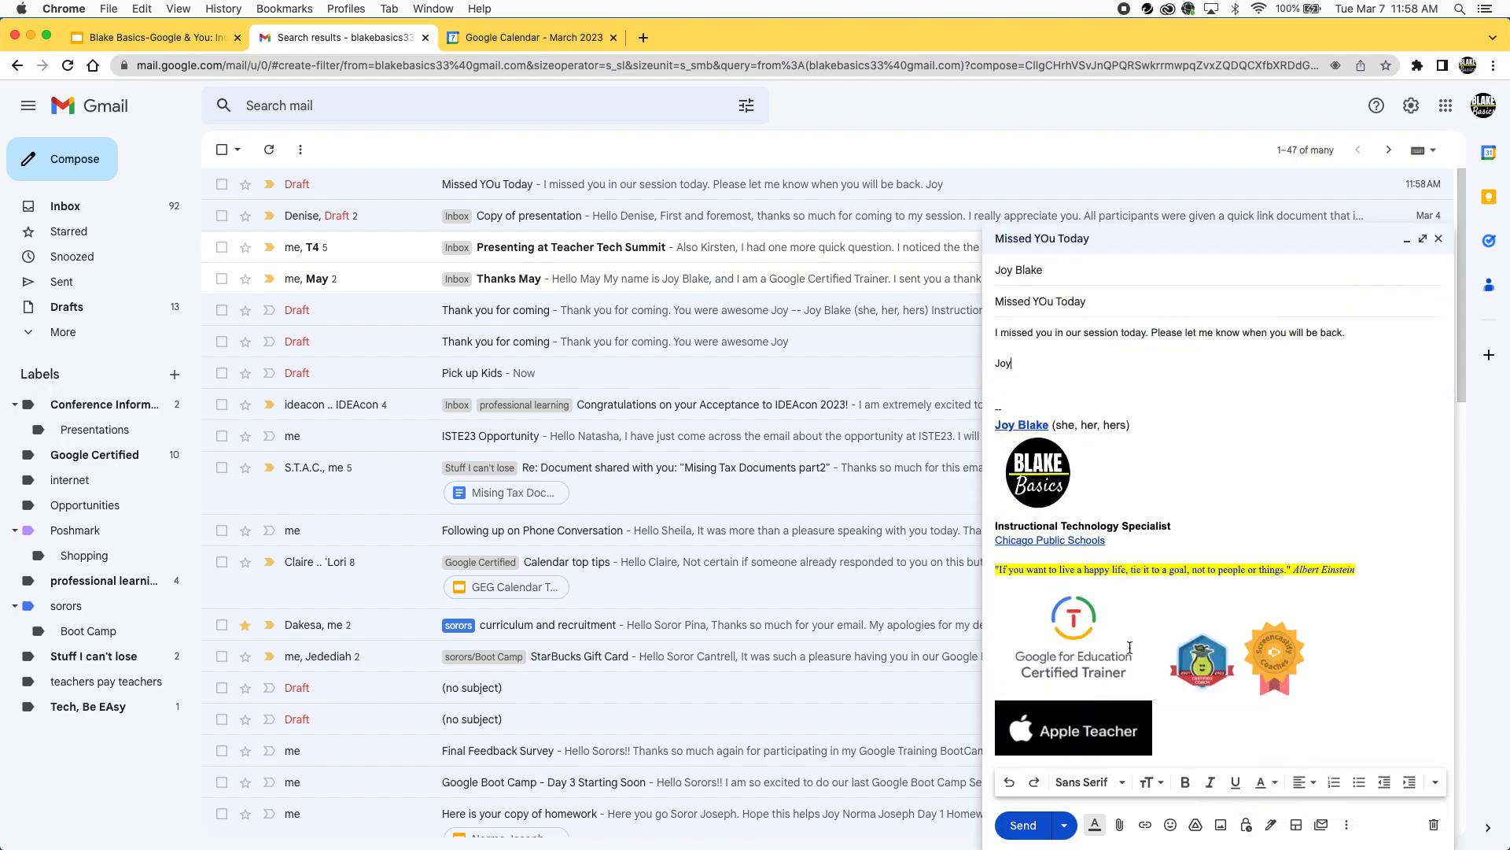
{"action": "left_click", "coordinate": [1022, 825]}
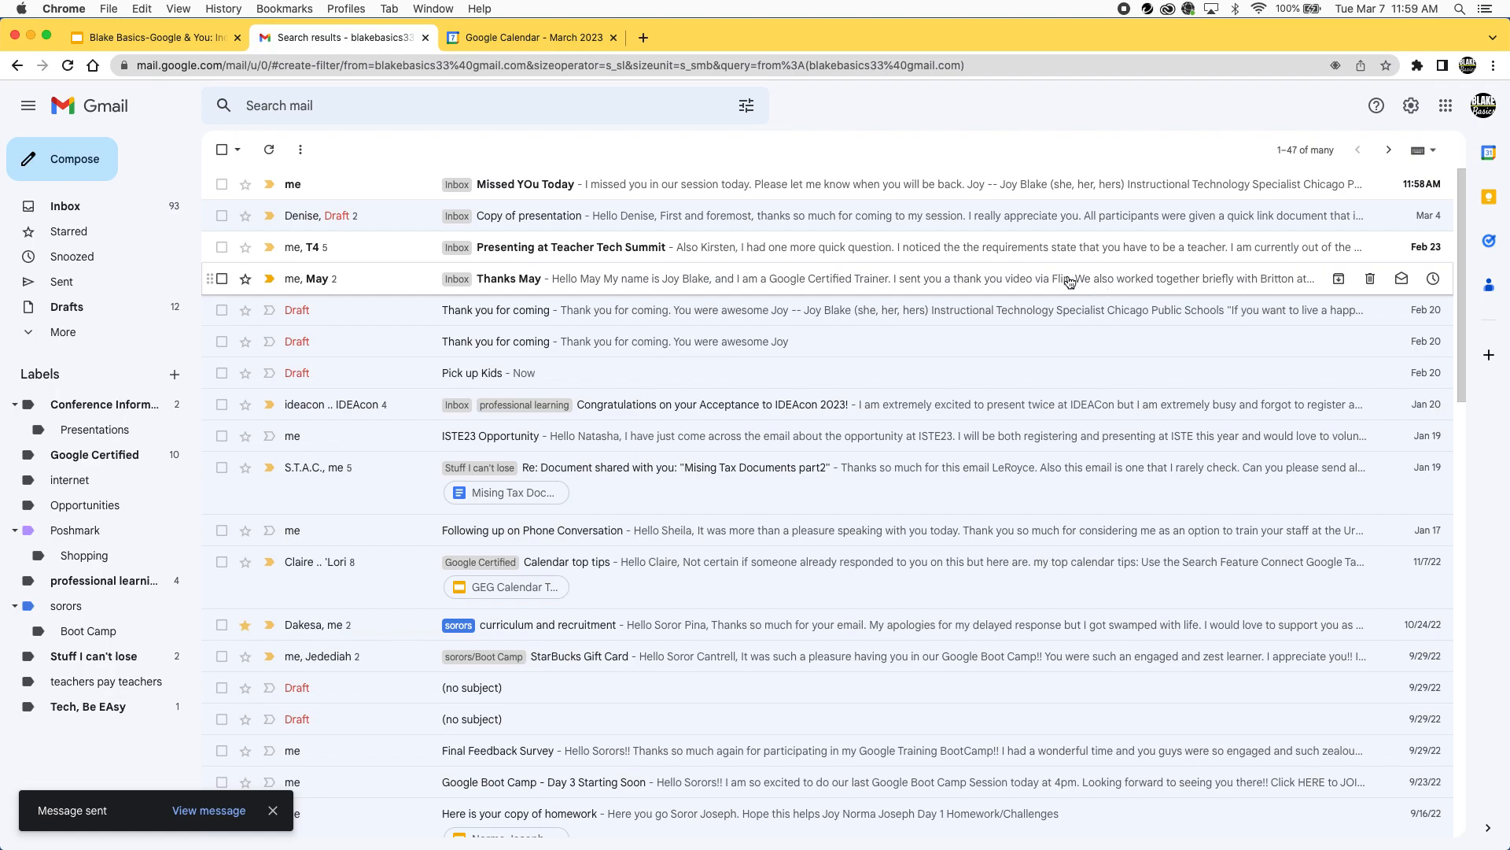
View the additional options, including Templates, available for a new blank message.
{"action": "left_click", "coordinate": [64, 160]}
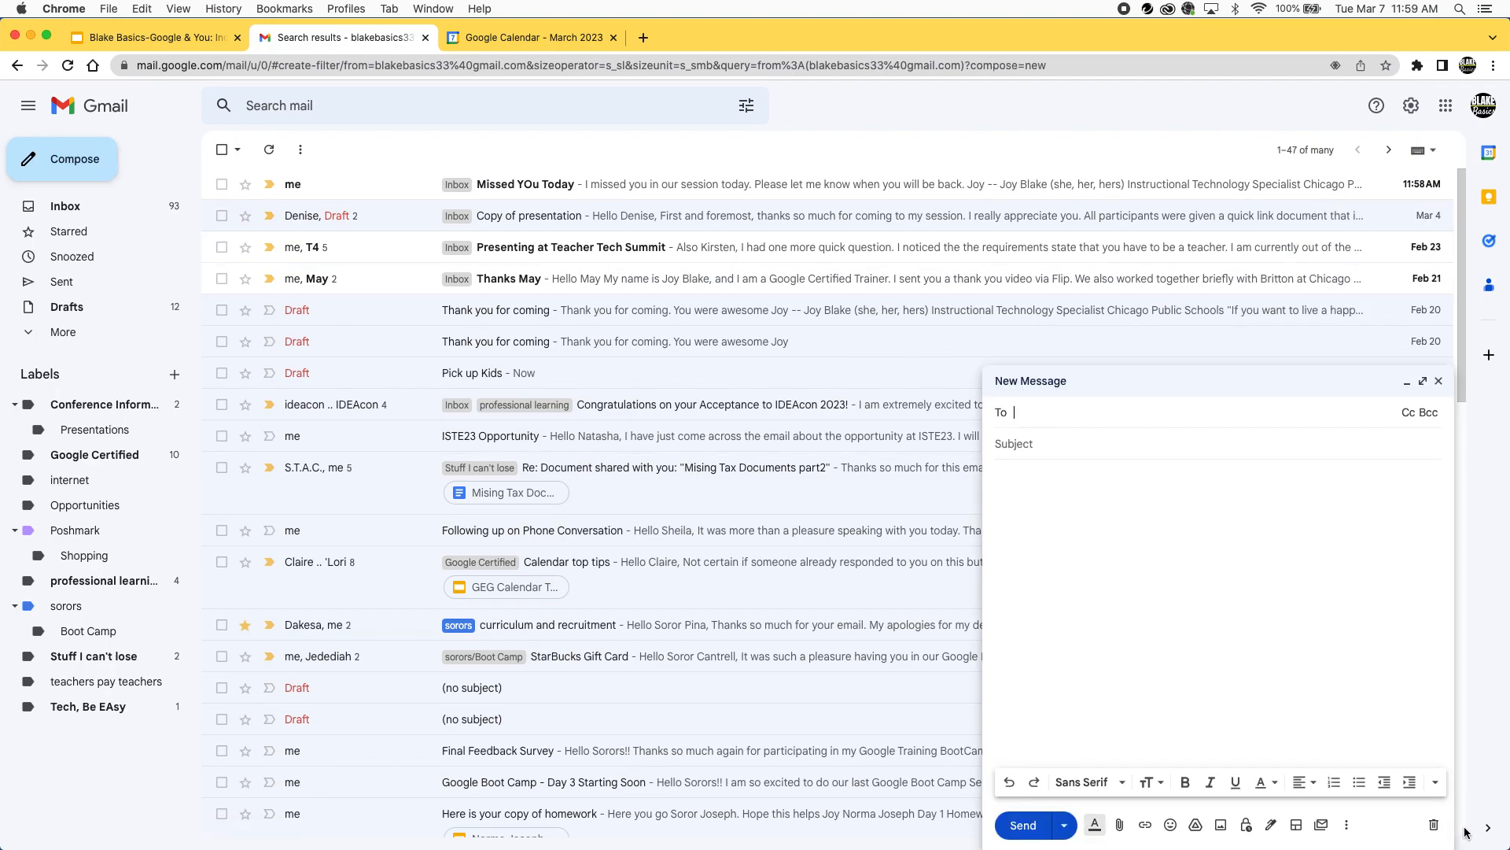
{"action": "left_click", "coordinate": [1347, 826]}
{"action": "mouse_move", "coordinate": [1258, 653]}
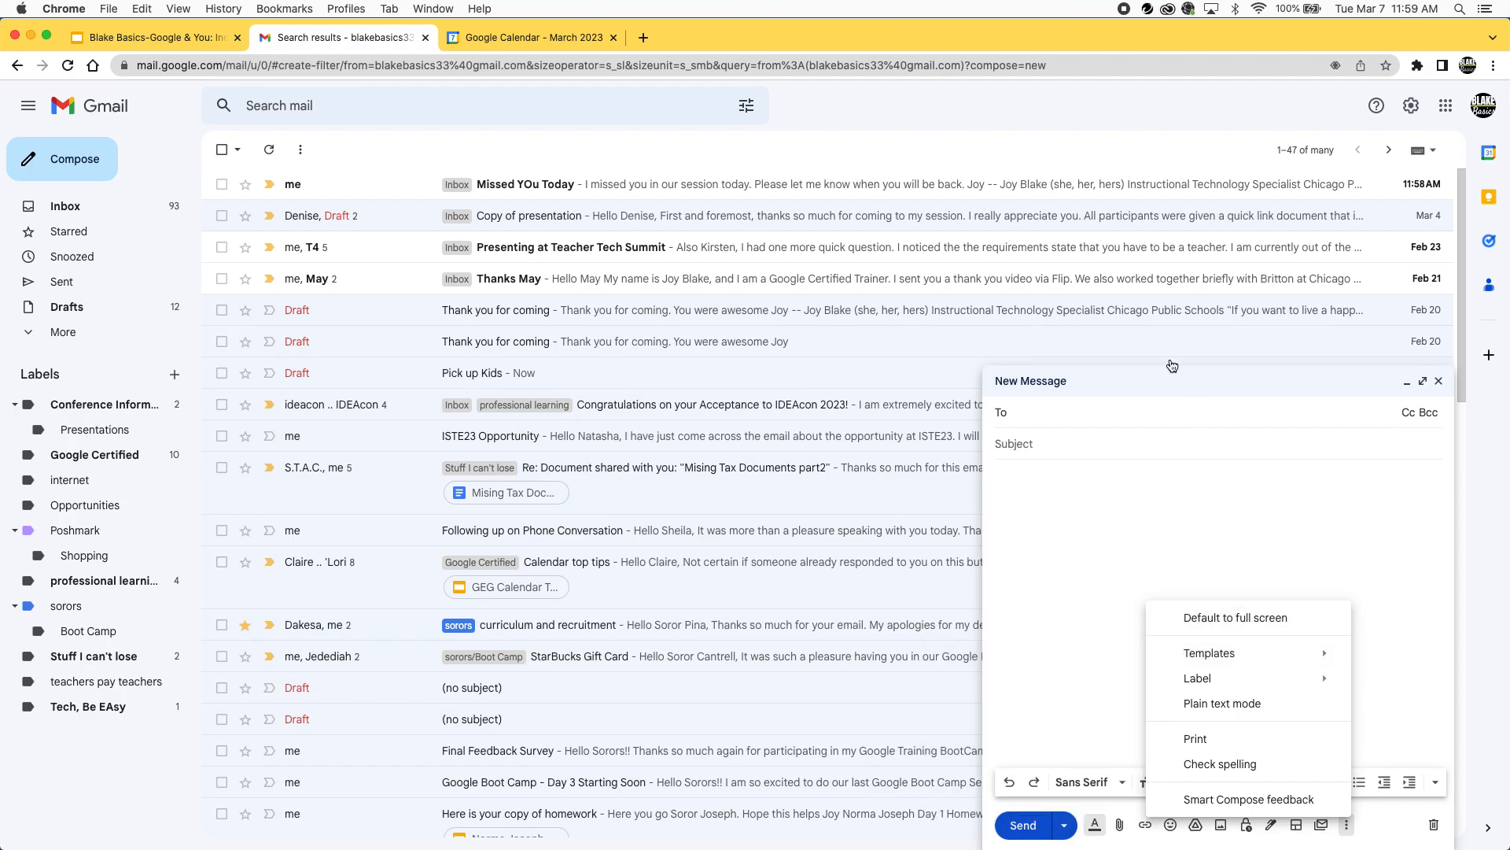
{"action": "left_click", "coordinate": [1153, 146]}
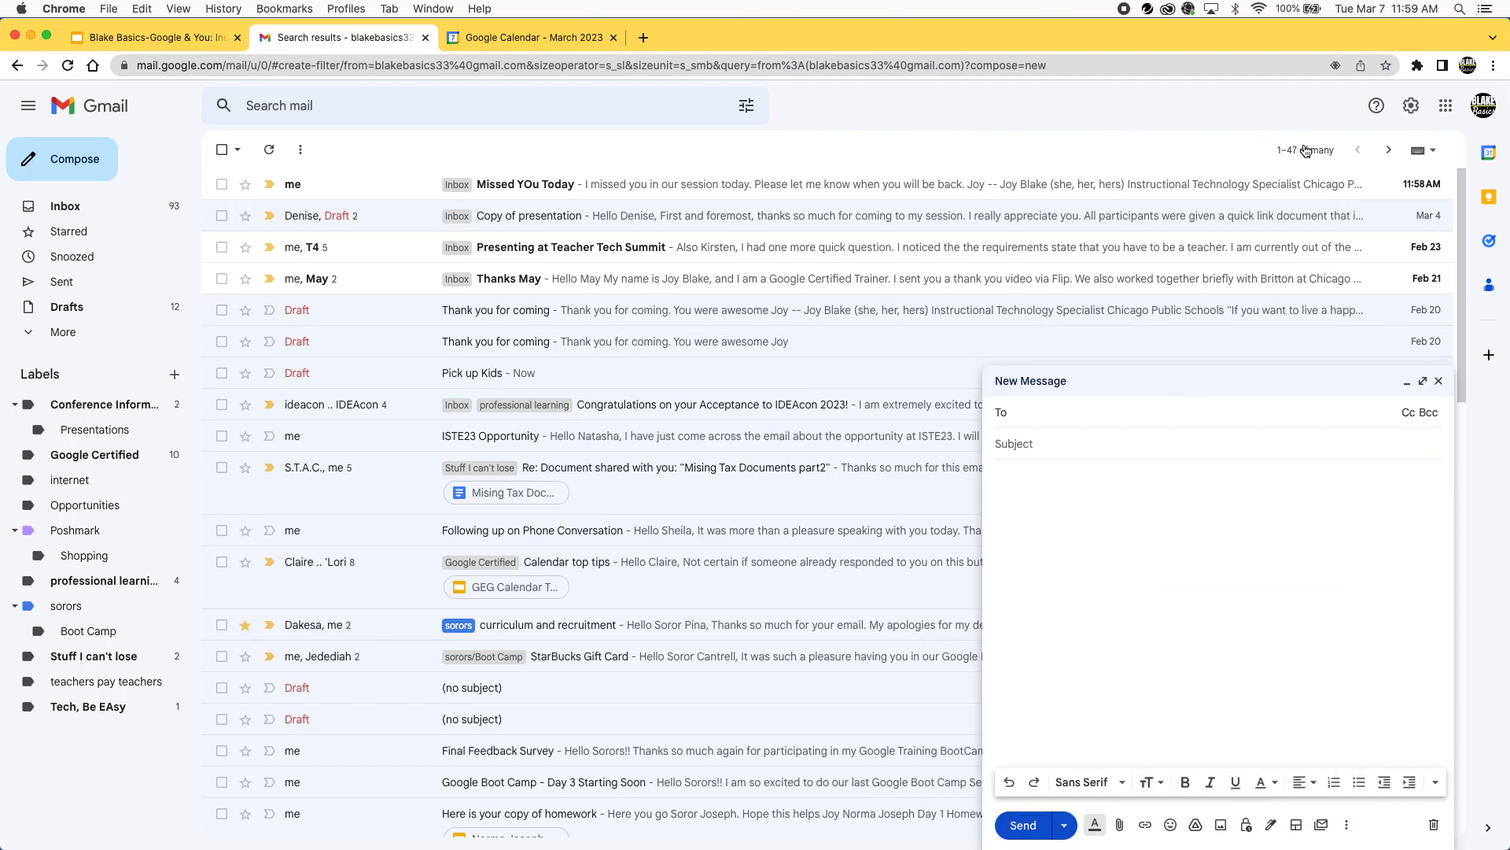
Close the blank message and open the Advanced Gmail settings to review the Templates option.
{"action": "left_click", "coordinate": [1410, 107]}
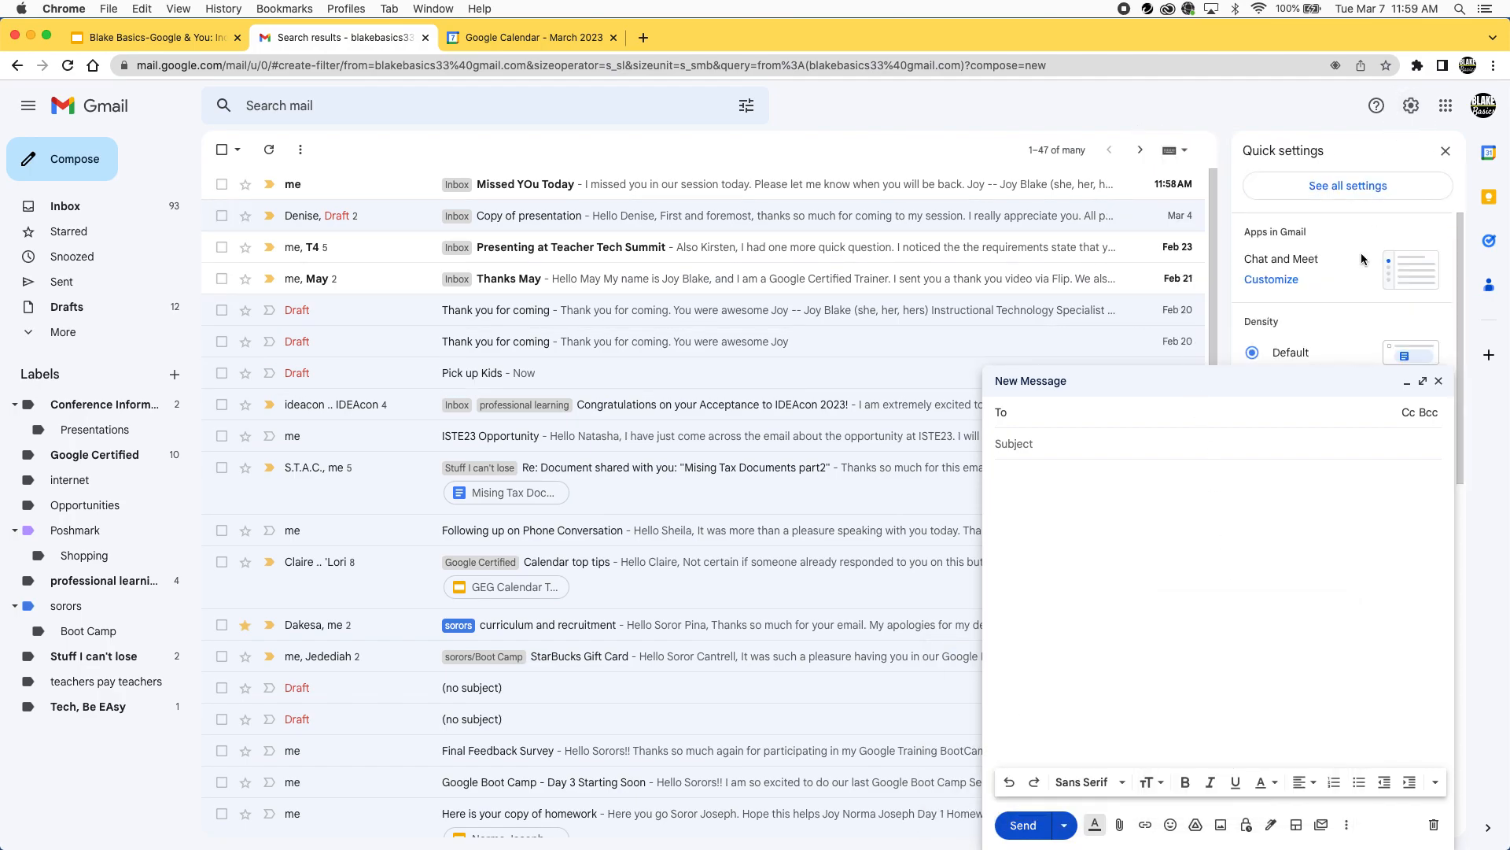
{"action": "left_click", "coordinate": [1439, 382]}
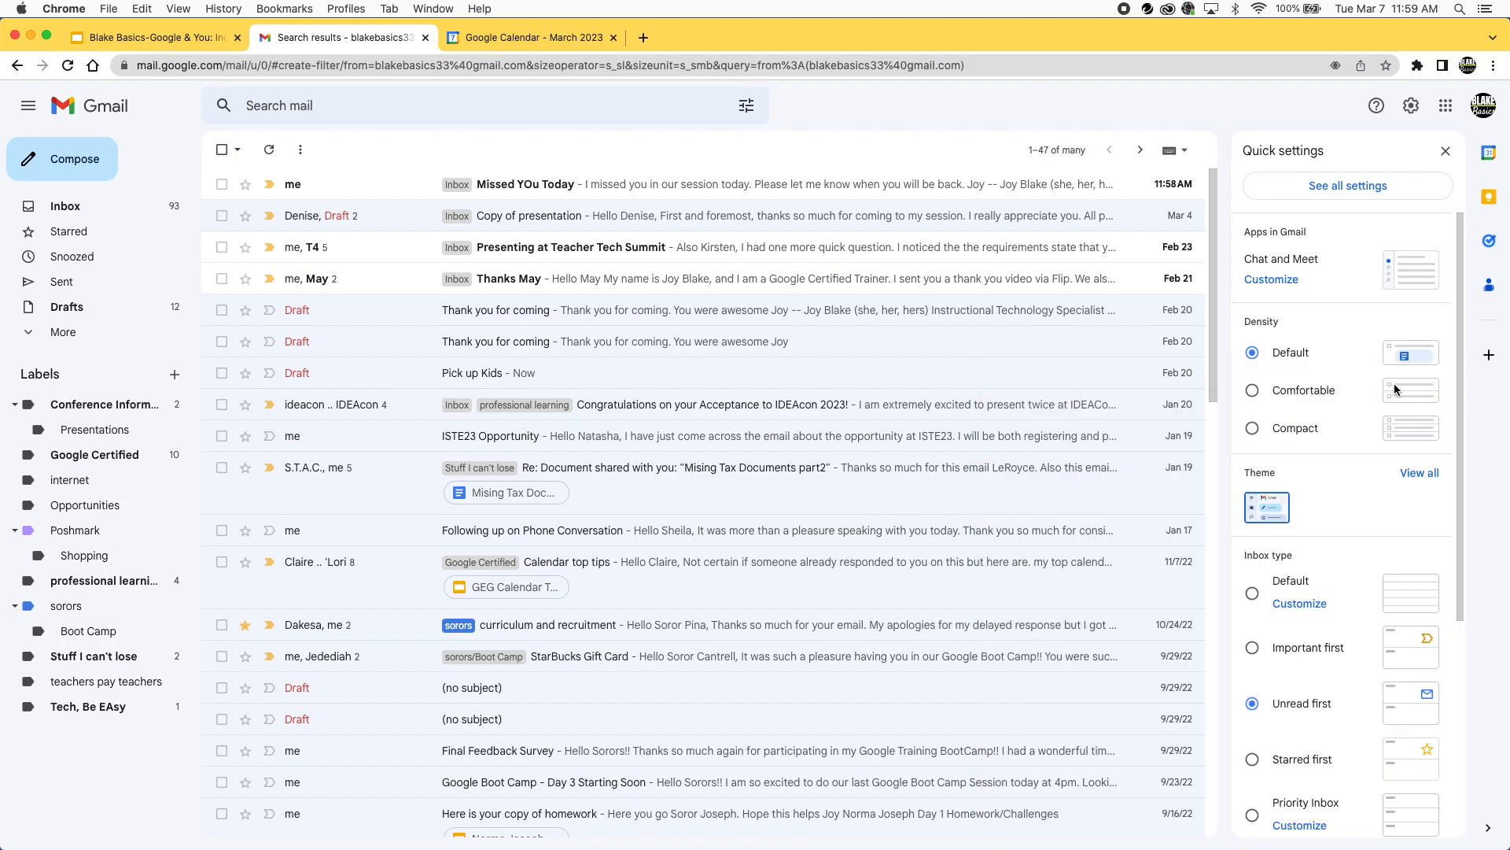
{"action": "left_click", "coordinate": [1348, 193]}
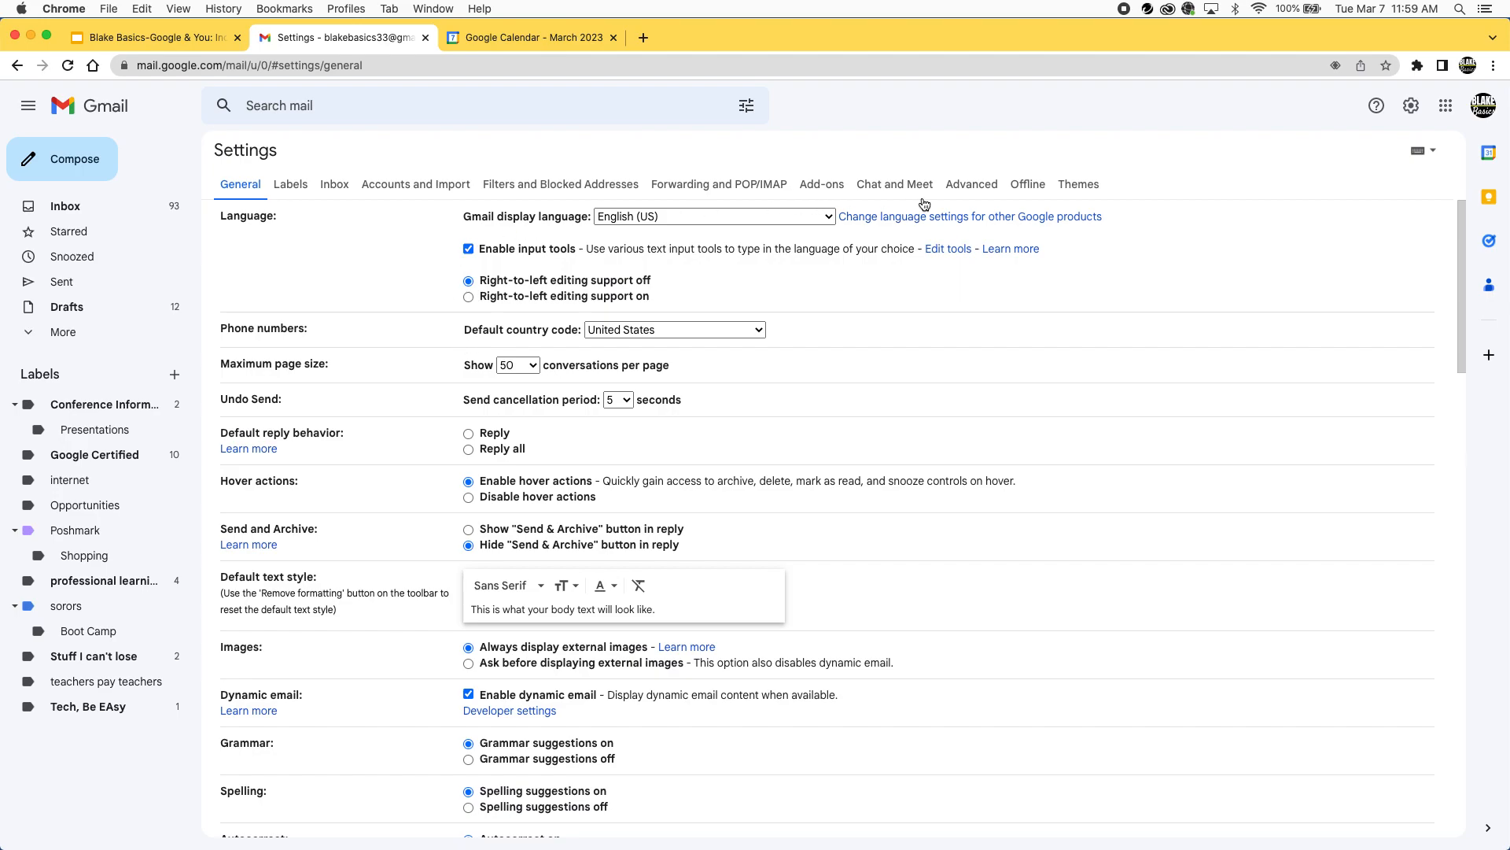
{"action": "left_click", "coordinate": [969, 190]}
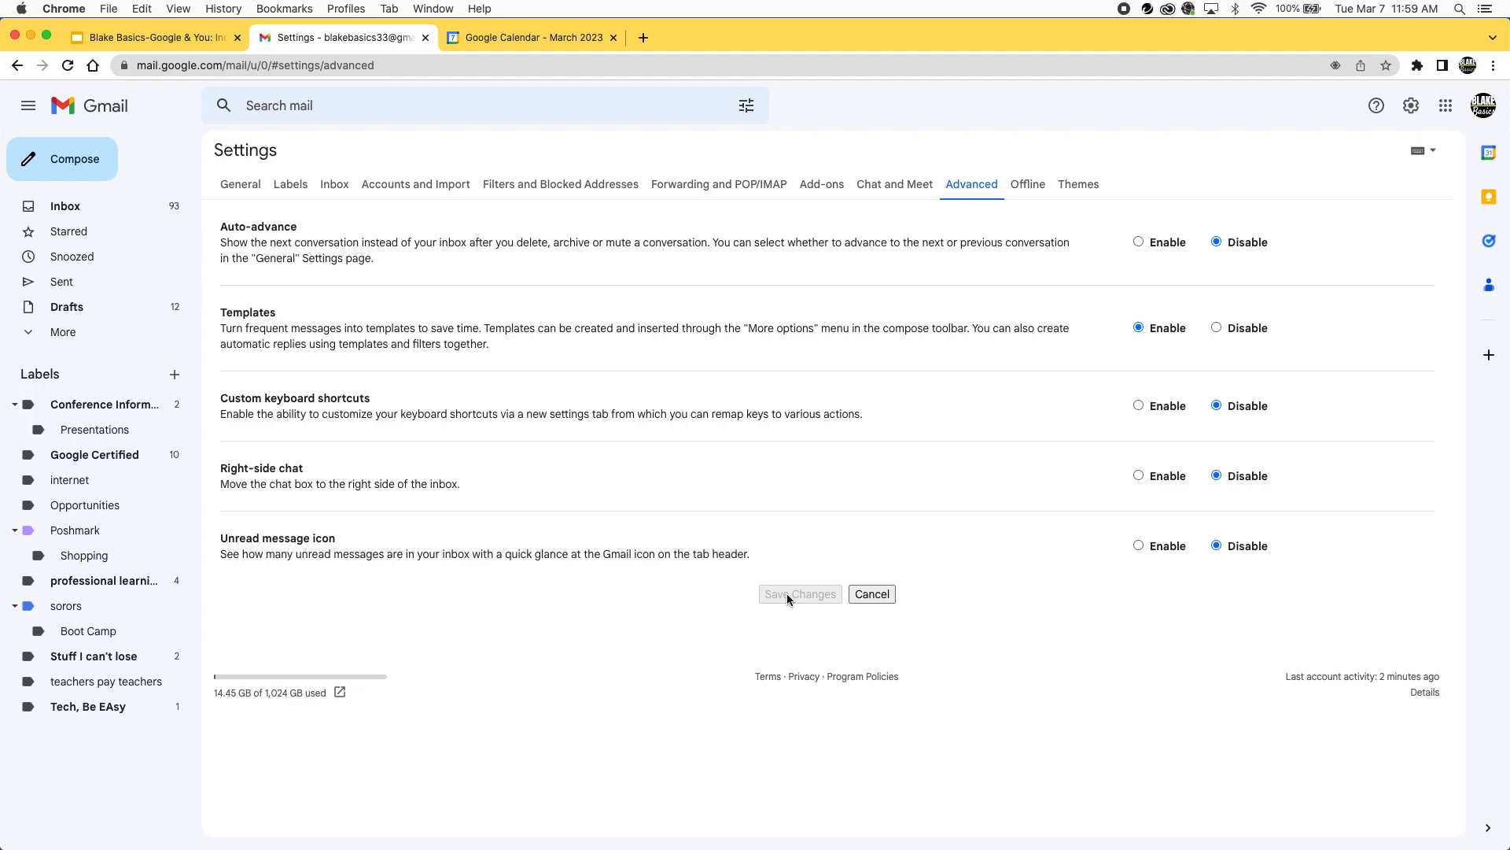
Compose a message with the subject Welcome and the signed text "Thanks for coming and I'm glad you're here.".
{"action": "left_click", "coordinate": [70, 171]}
{"action": "left_click", "coordinate": [1347, 824]}
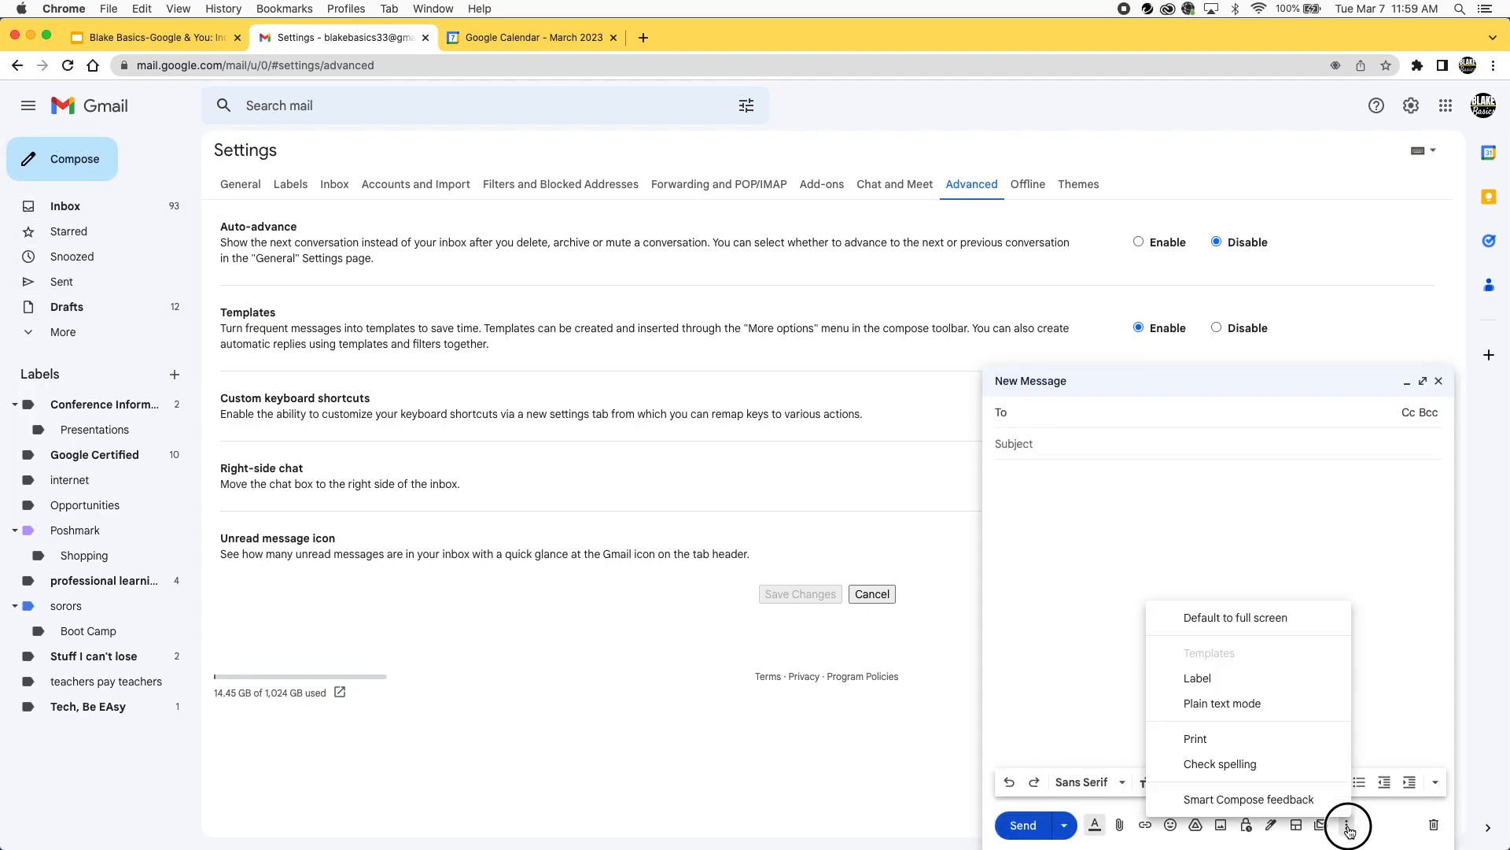
{"action": "left_click", "coordinate": [1346, 824]}
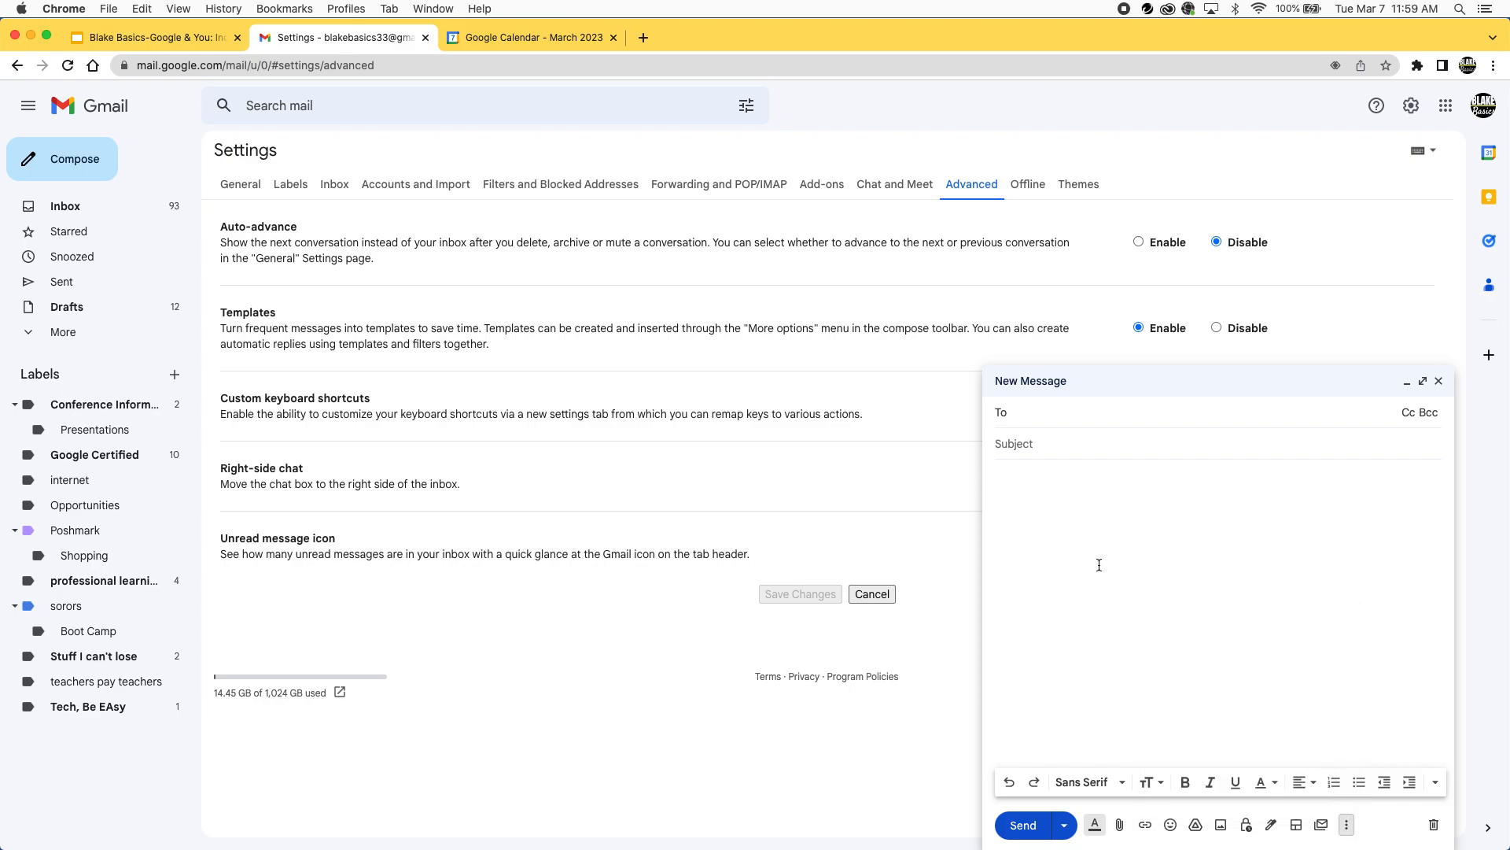
{"action": "left_click", "coordinate": [1054, 496]}
{"action": "left_click", "coordinate": [1055, 446]}
{"action": "type", "text": "Welcome"}
{"action": "key", "text": "Tab"}
{"action": "type", "text": "Thanks for coming and I'm glad you're here."}
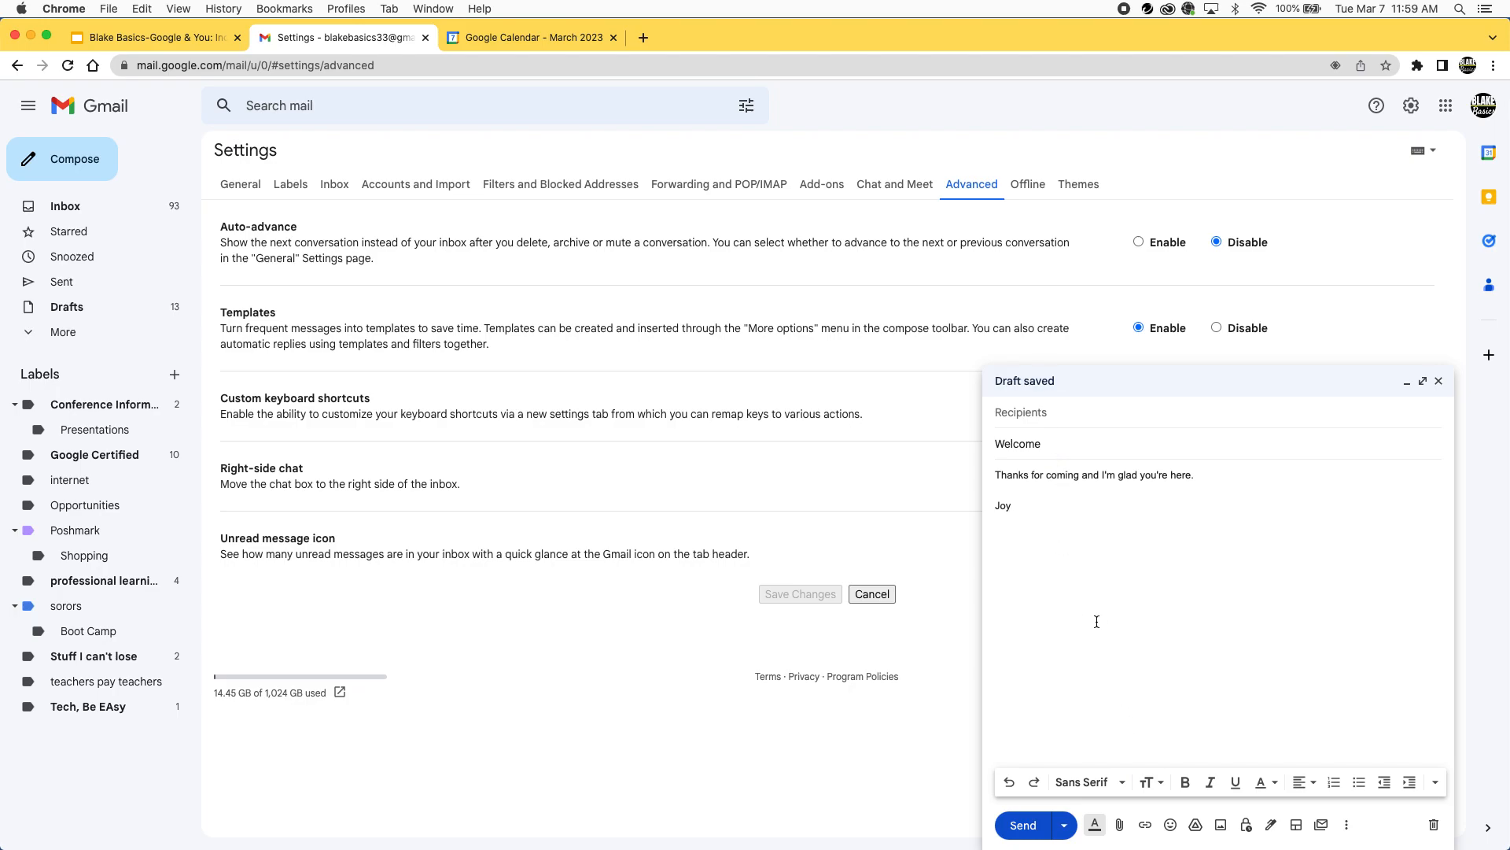
Save the draft as a new template named Welcome and close the message.
{"action": "left_click", "coordinate": [1347, 825]}
{"action": "mouse_move", "coordinate": [1224, 655]}
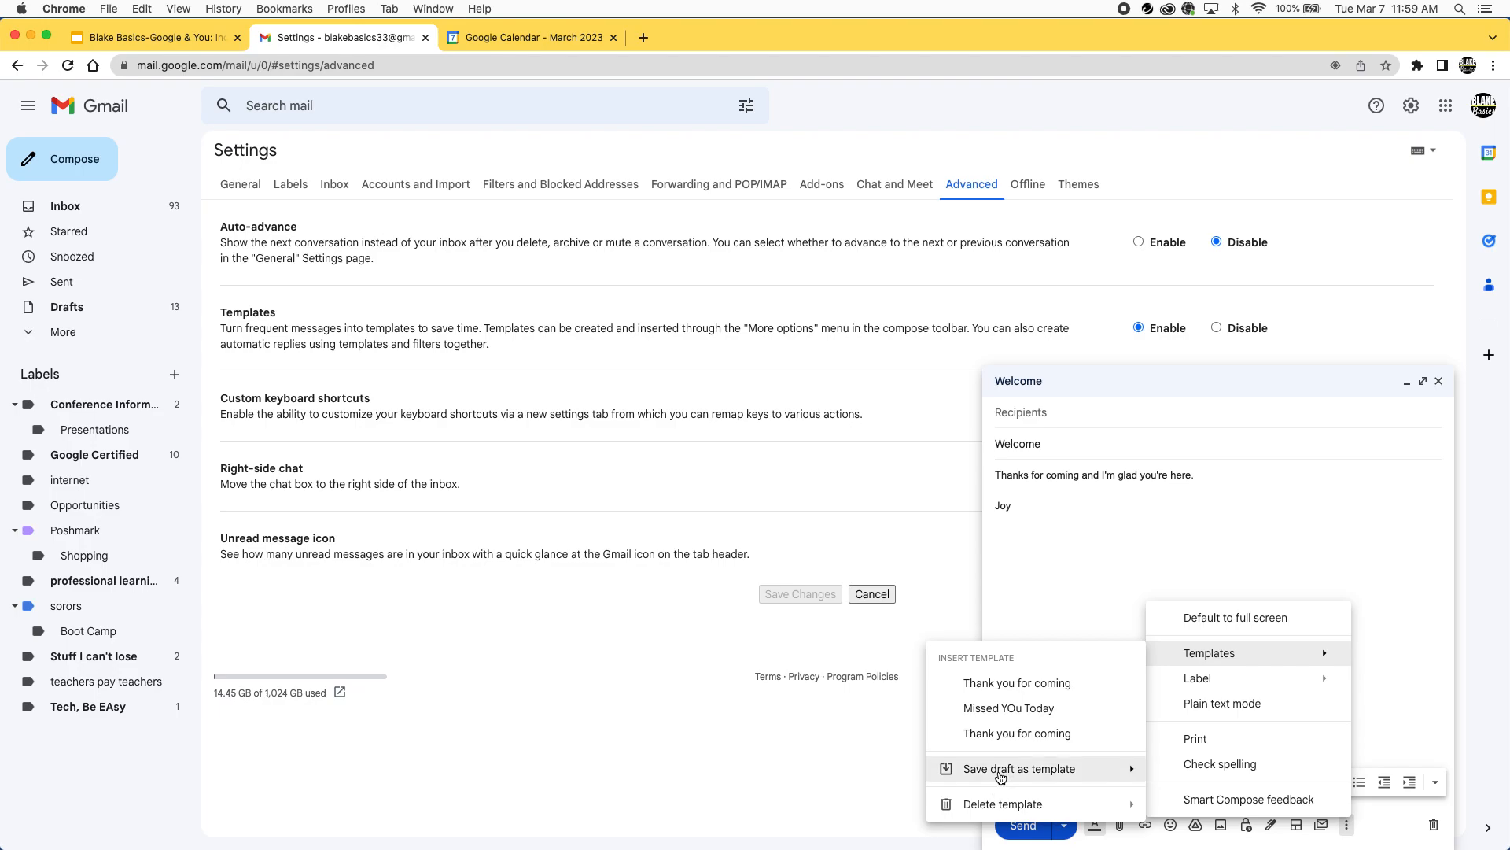
{"action": "mouse_move", "coordinate": [1005, 773]}
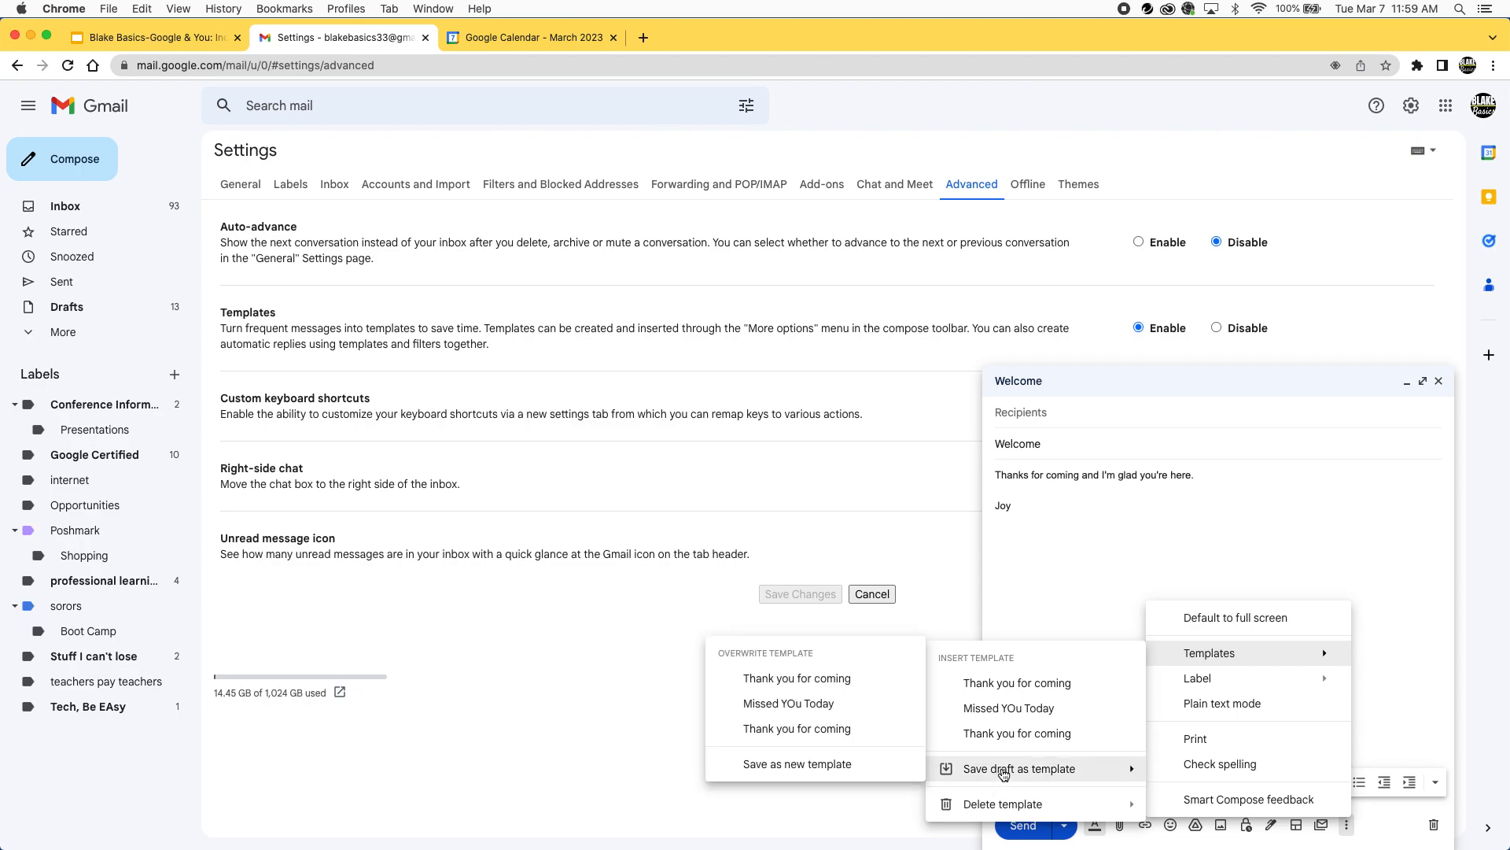
{"action": "left_click", "coordinate": [783, 769]}
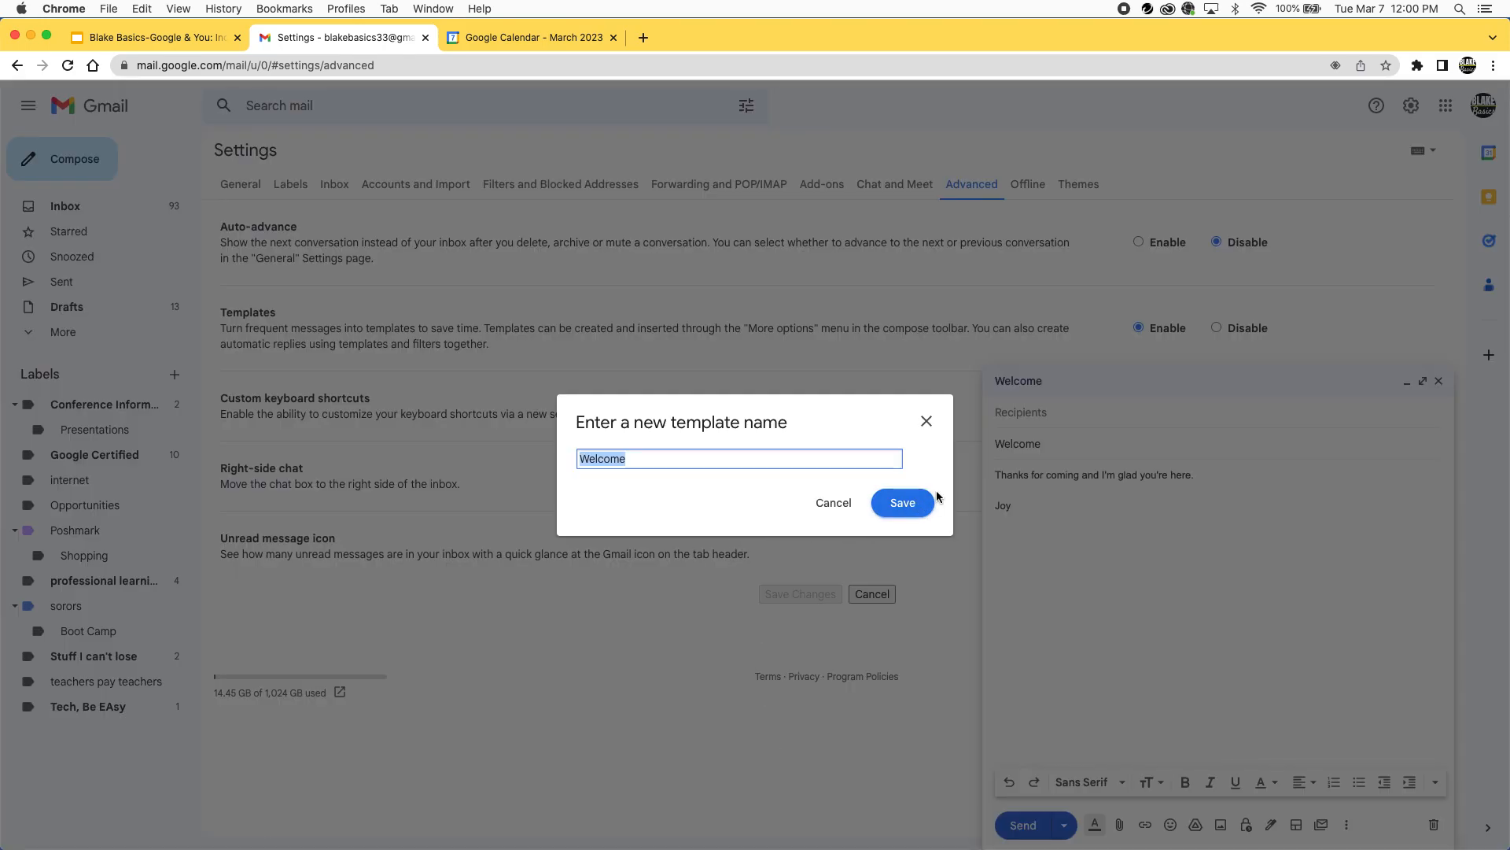
{"action": "left_click", "coordinate": [904, 503]}
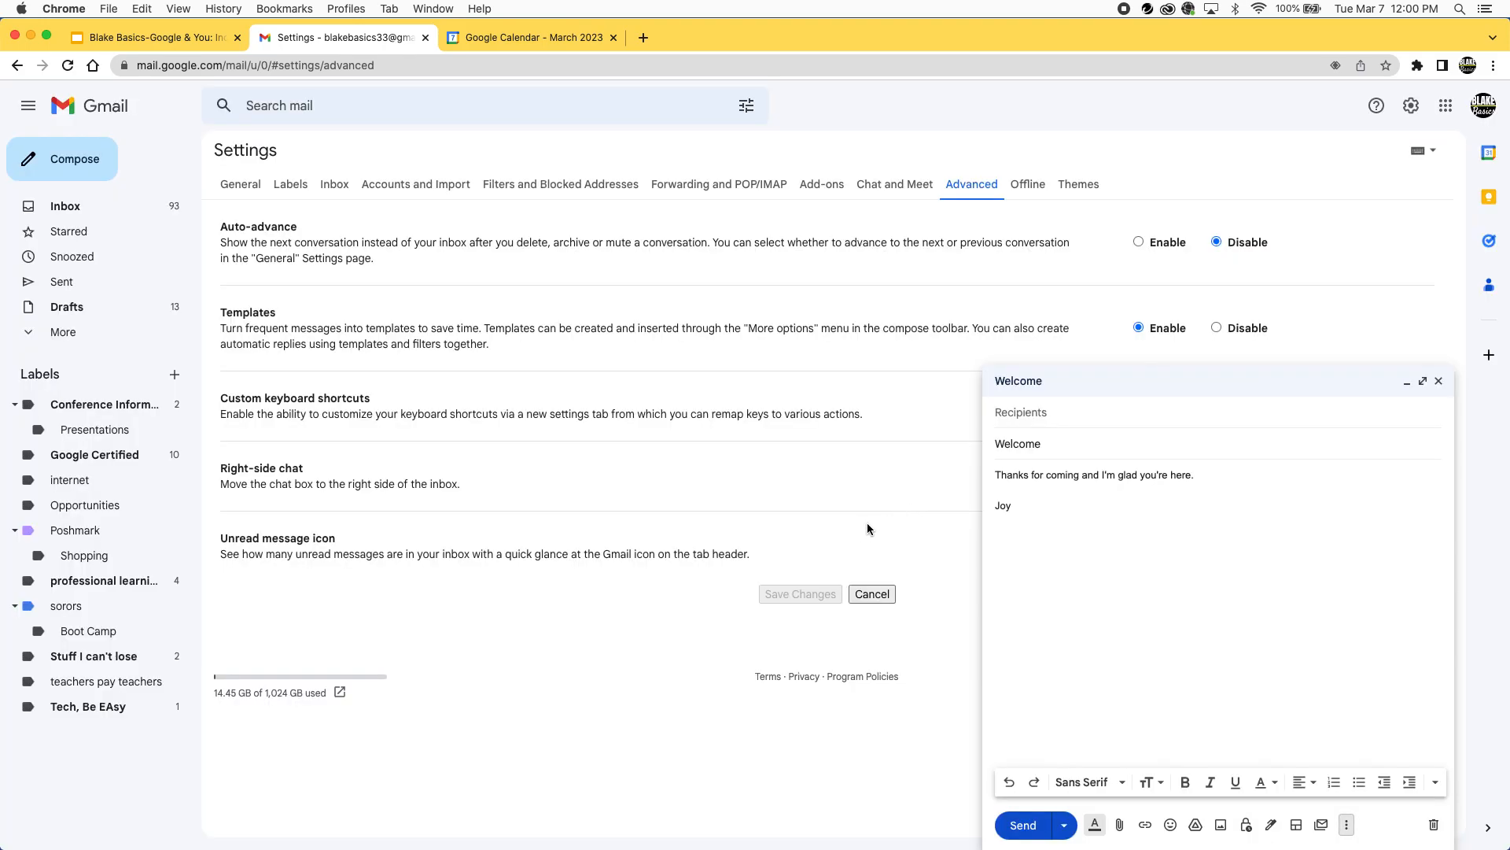
{"action": "left_click", "coordinate": [1440, 383]}
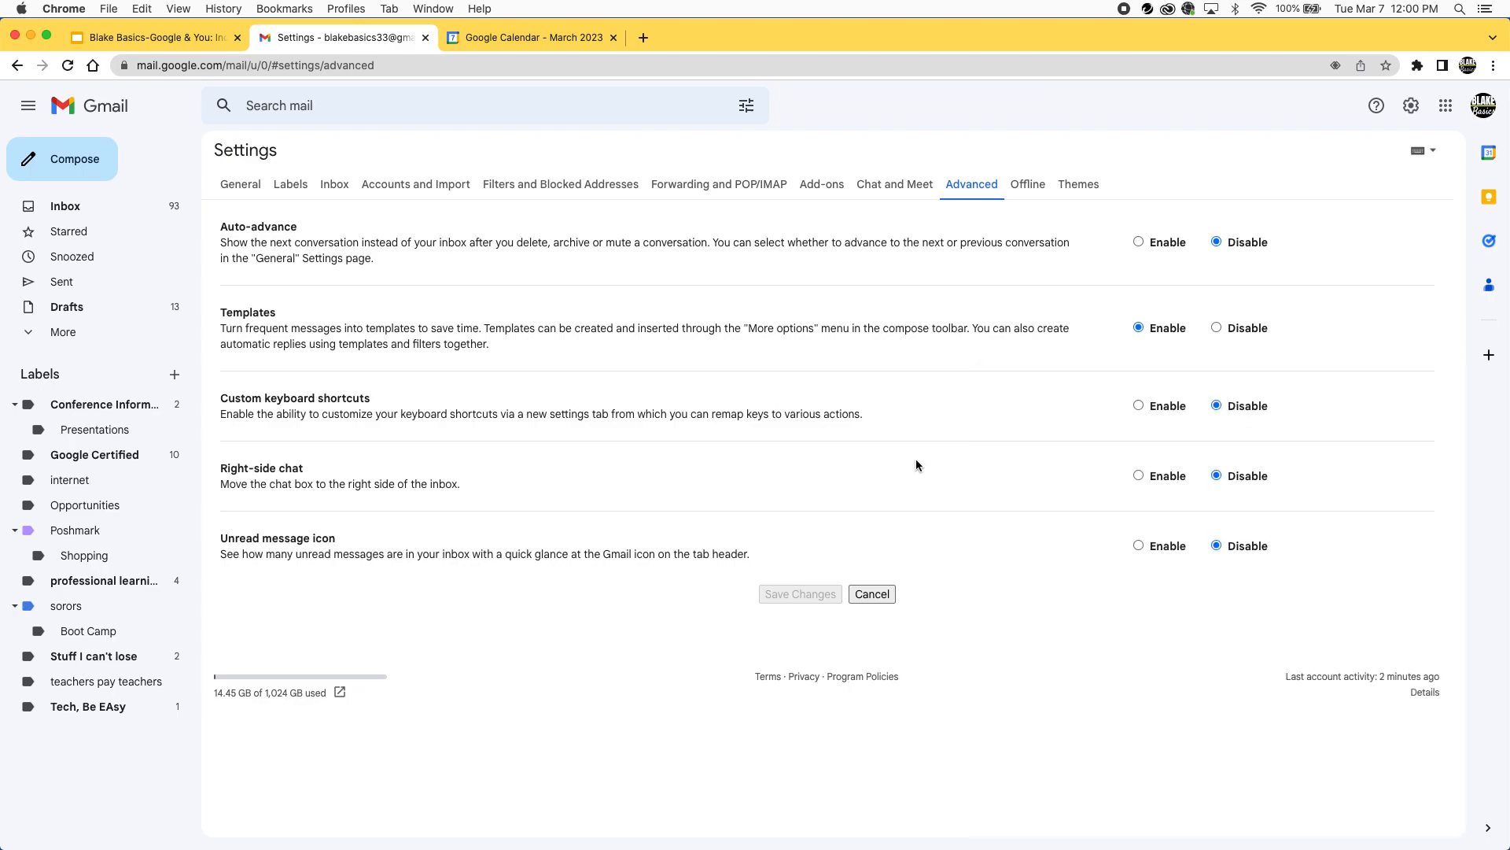
Start a new message from the Welcome template.
{"action": "left_click", "coordinate": [86, 166]}
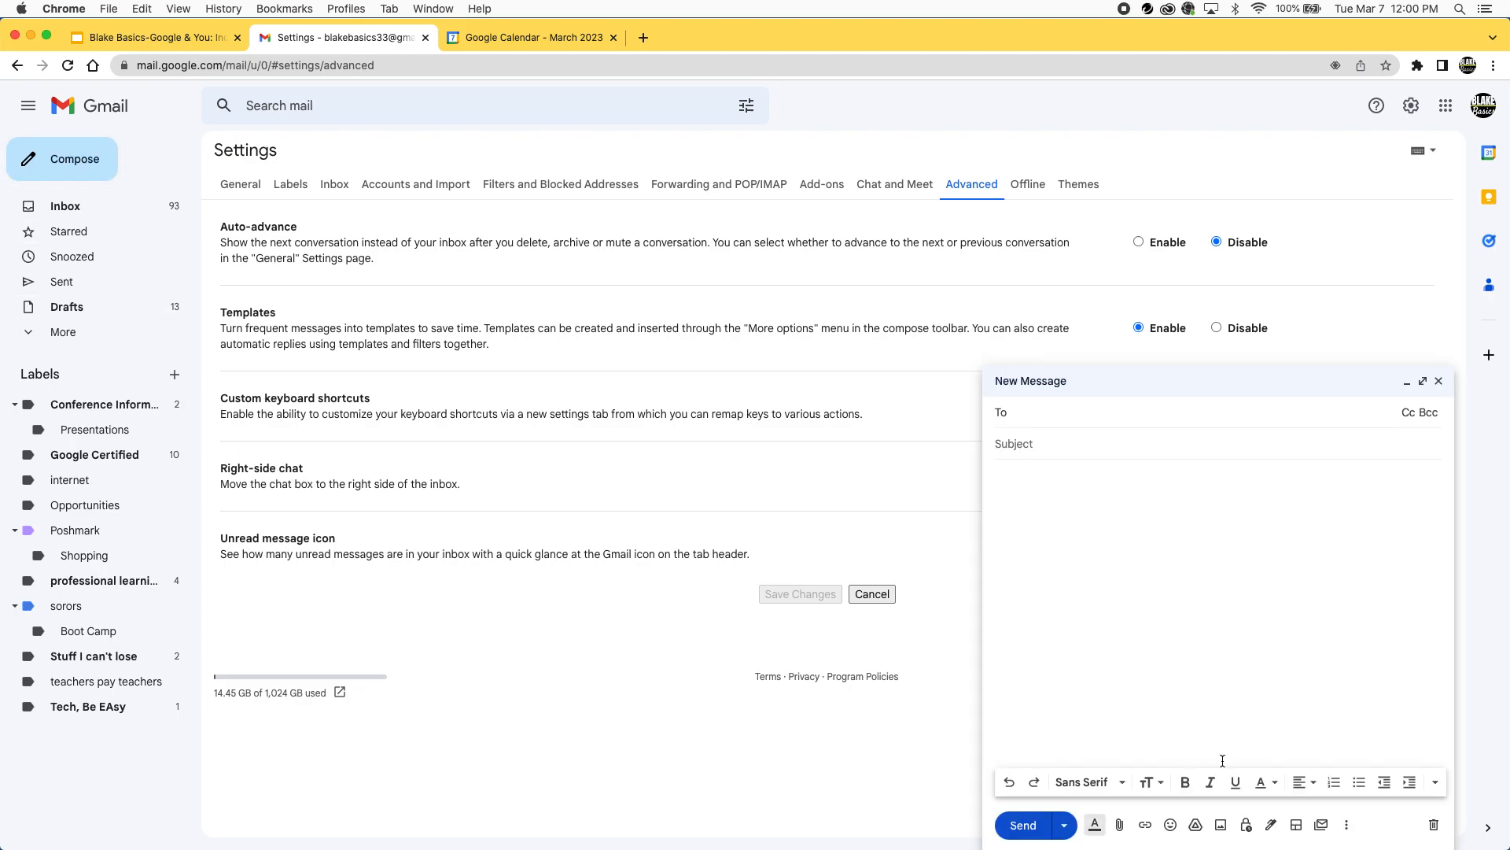
{"action": "left_click", "coordinate": [1347, 824]}
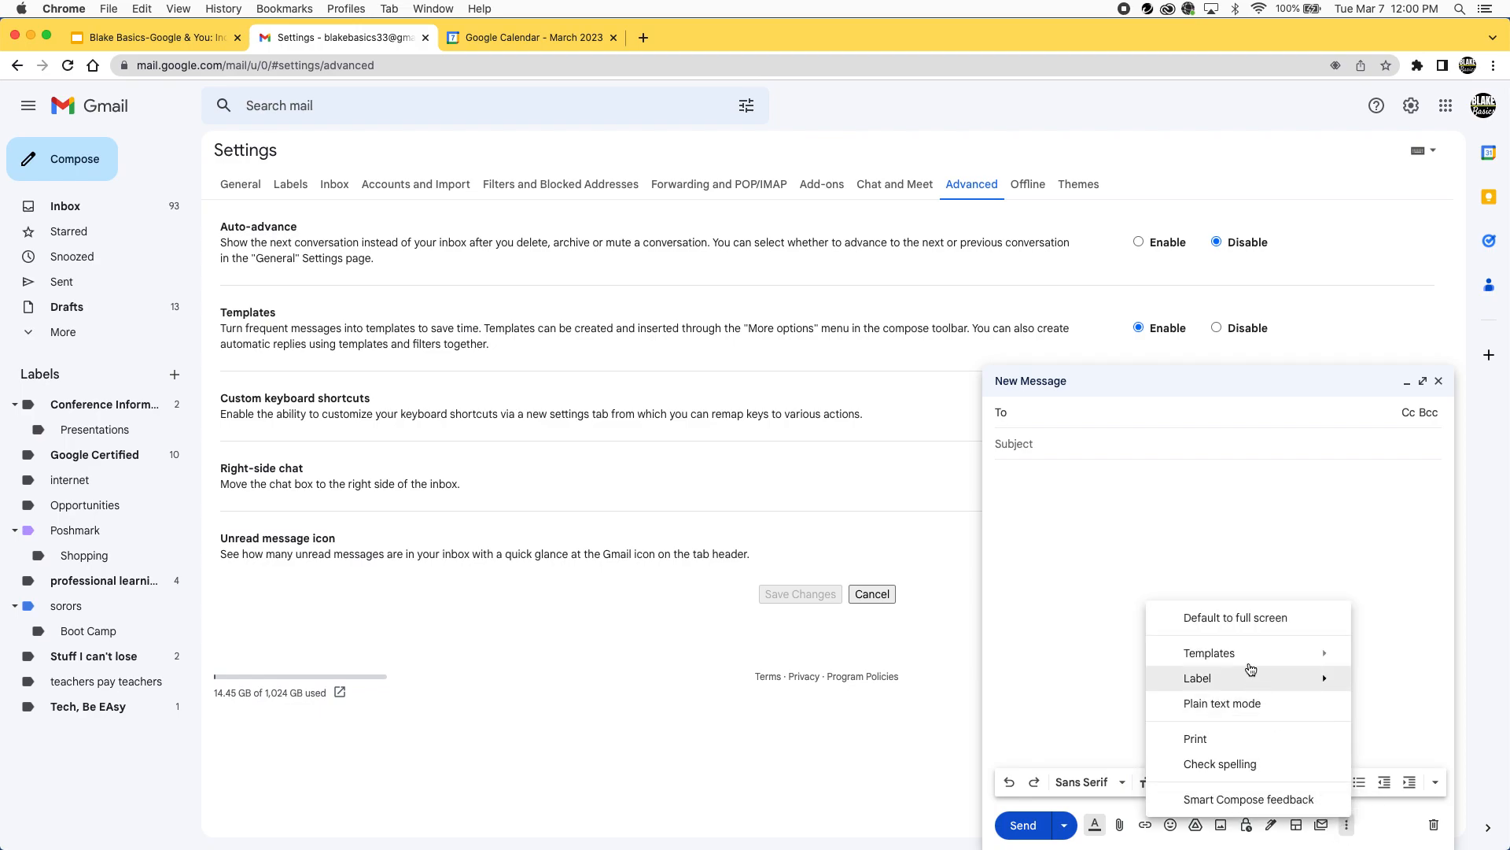
{"action": "left_click", "coordinate": [1022, 683]}
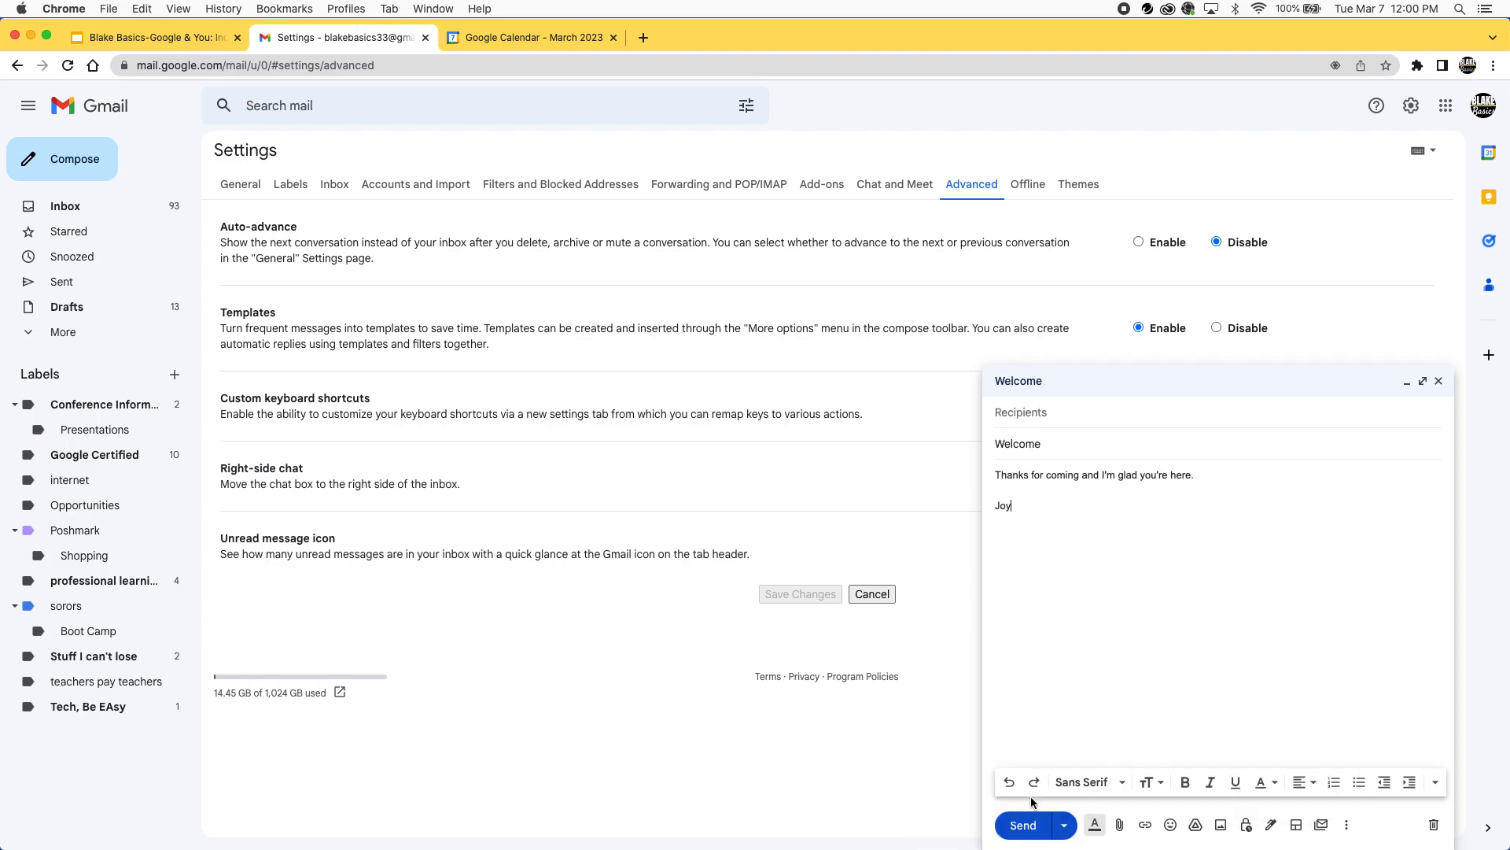
Add the saved personal signature to the Welcome message and switch it back to No signature.
{"action": "left_click", "coordinate": [1270, 824]}
{"action": "left_click", "coordinate": [1303, 799]}
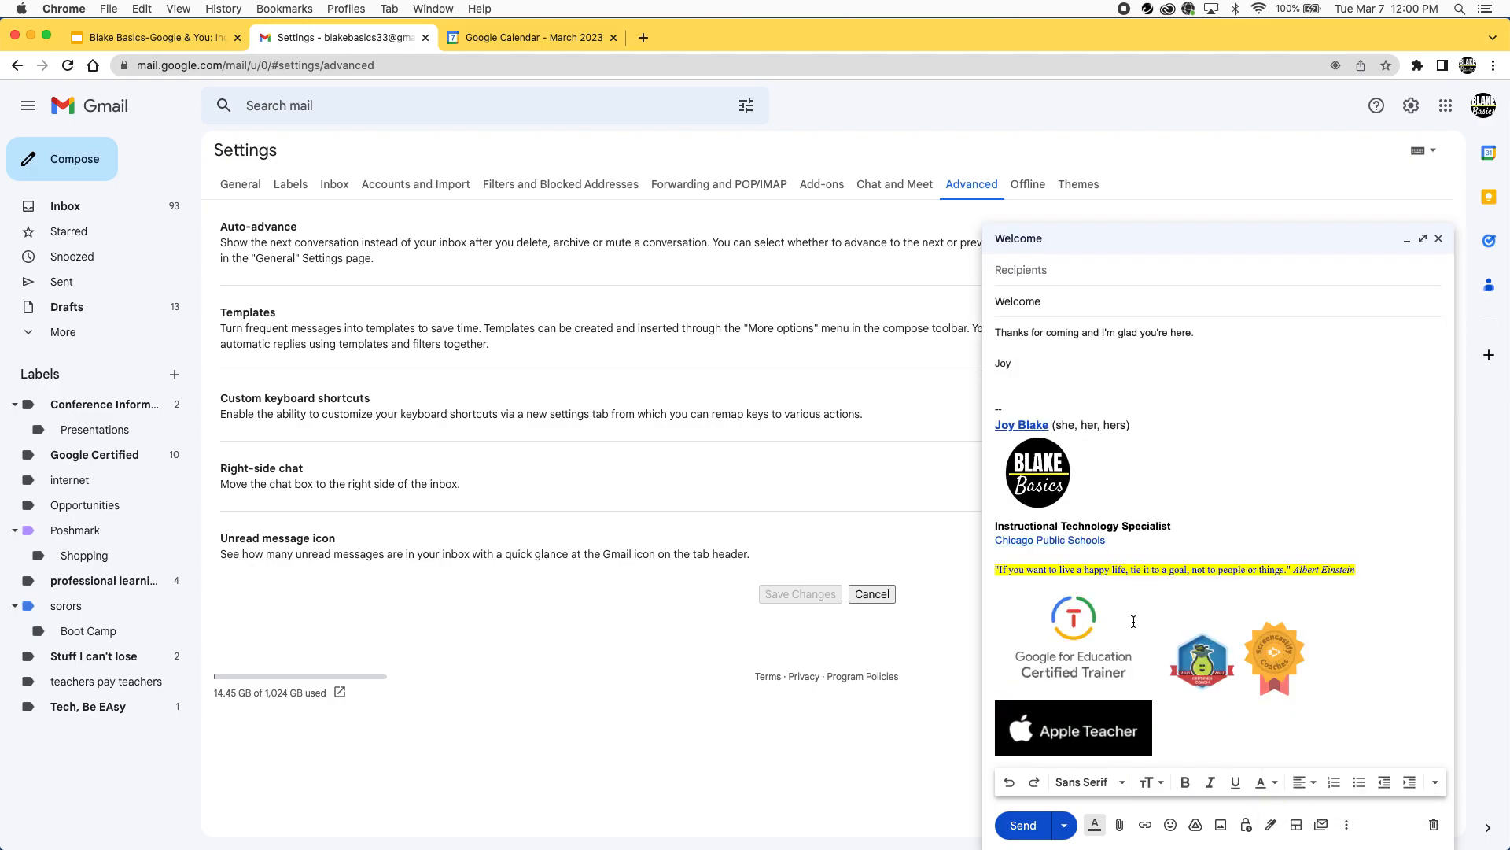
{"action": "left_click", "coordinate": [1274, 823]}
{"action": "left_click", "coordinate": [1314, 778]}
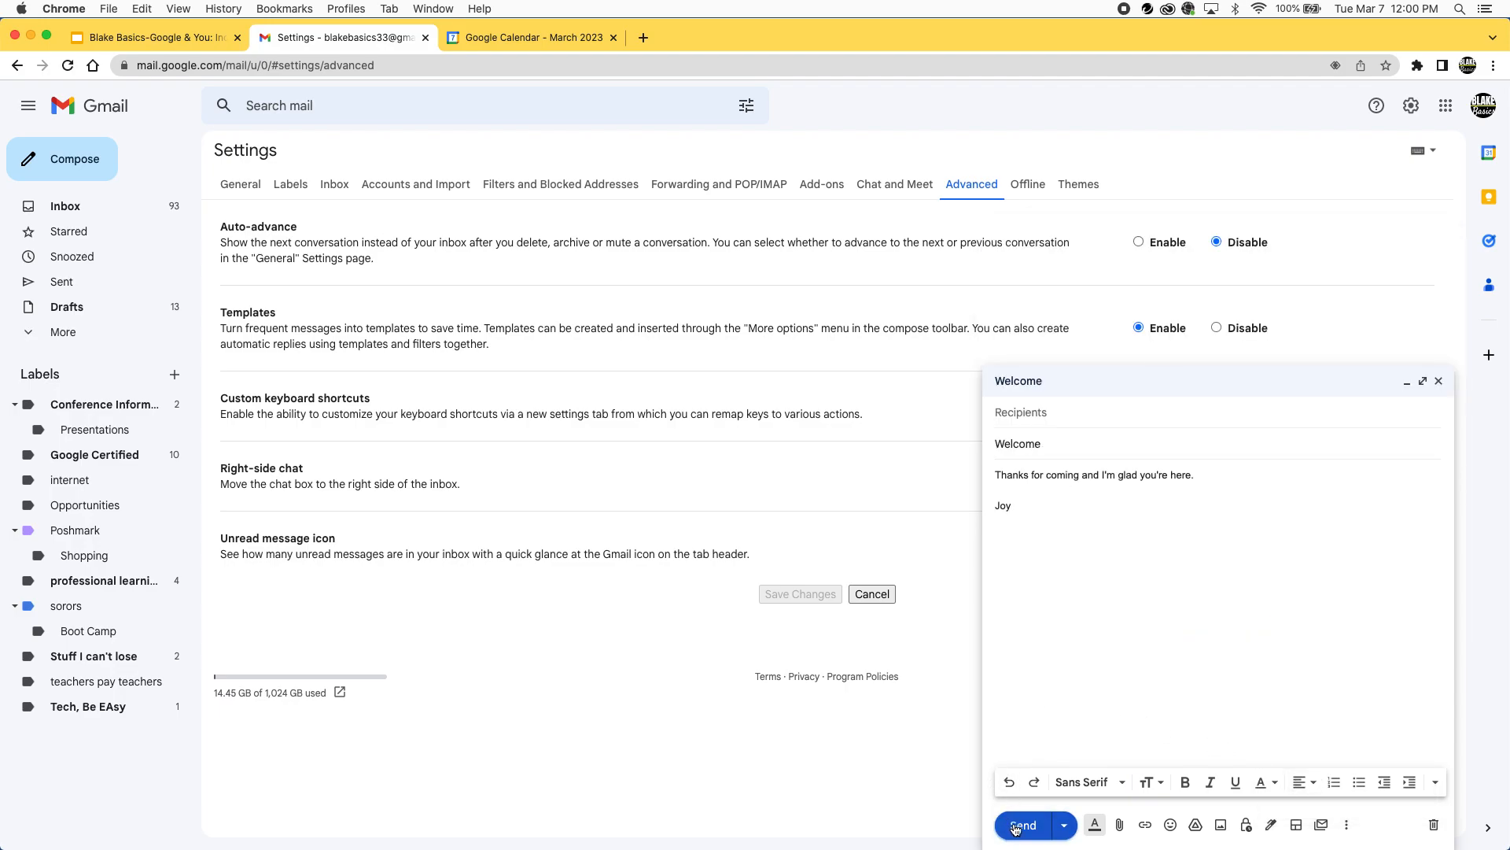
Address the Welcome message to the suggested contact by filling in the recipient's e-mail.
{"action": "left_click", "coordinate": [1047, 408]}
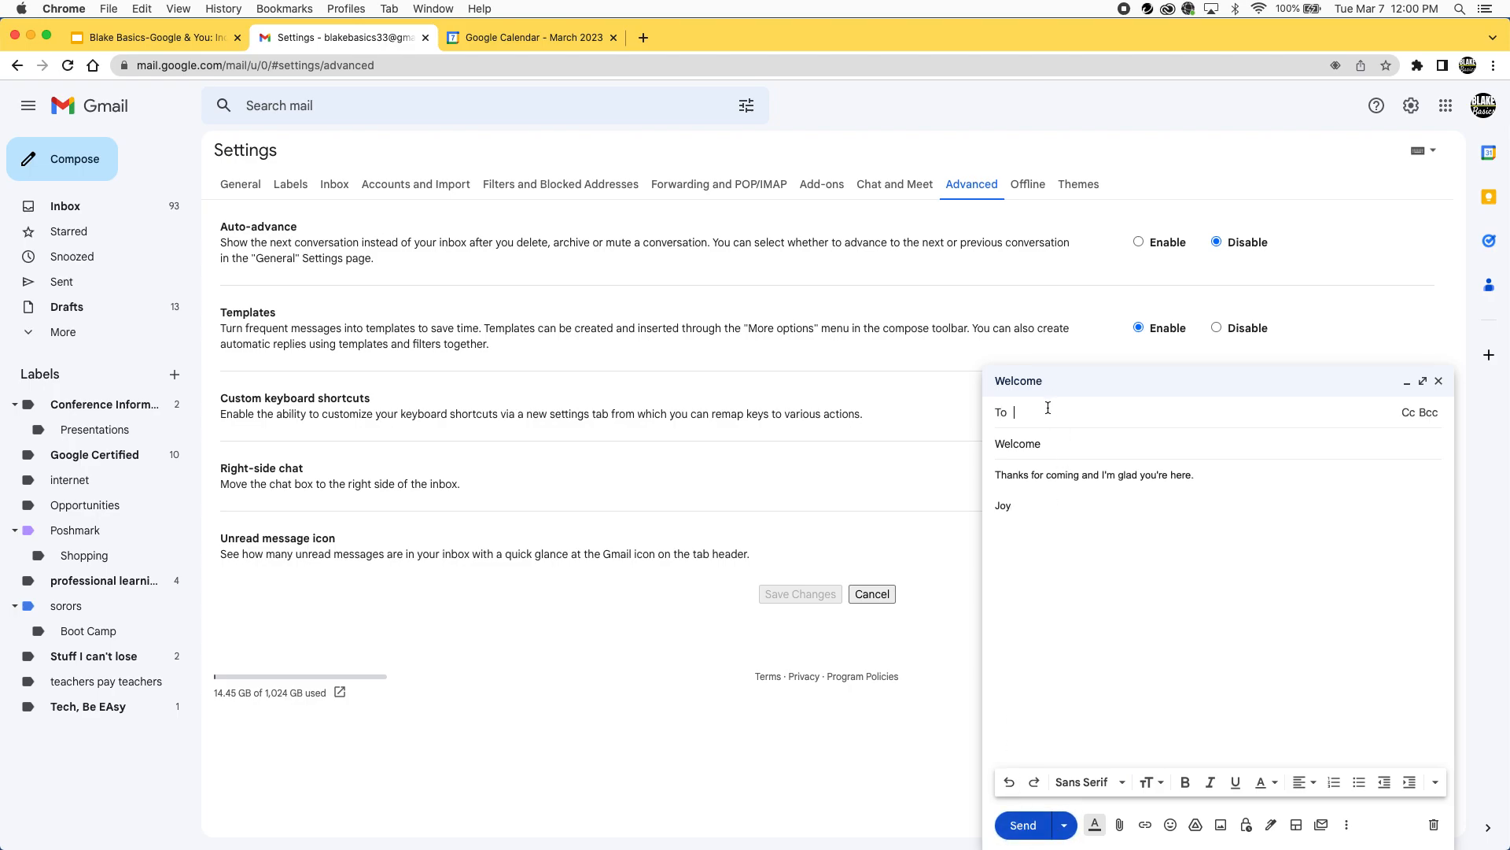
{"action": "type", "text": "blak"}
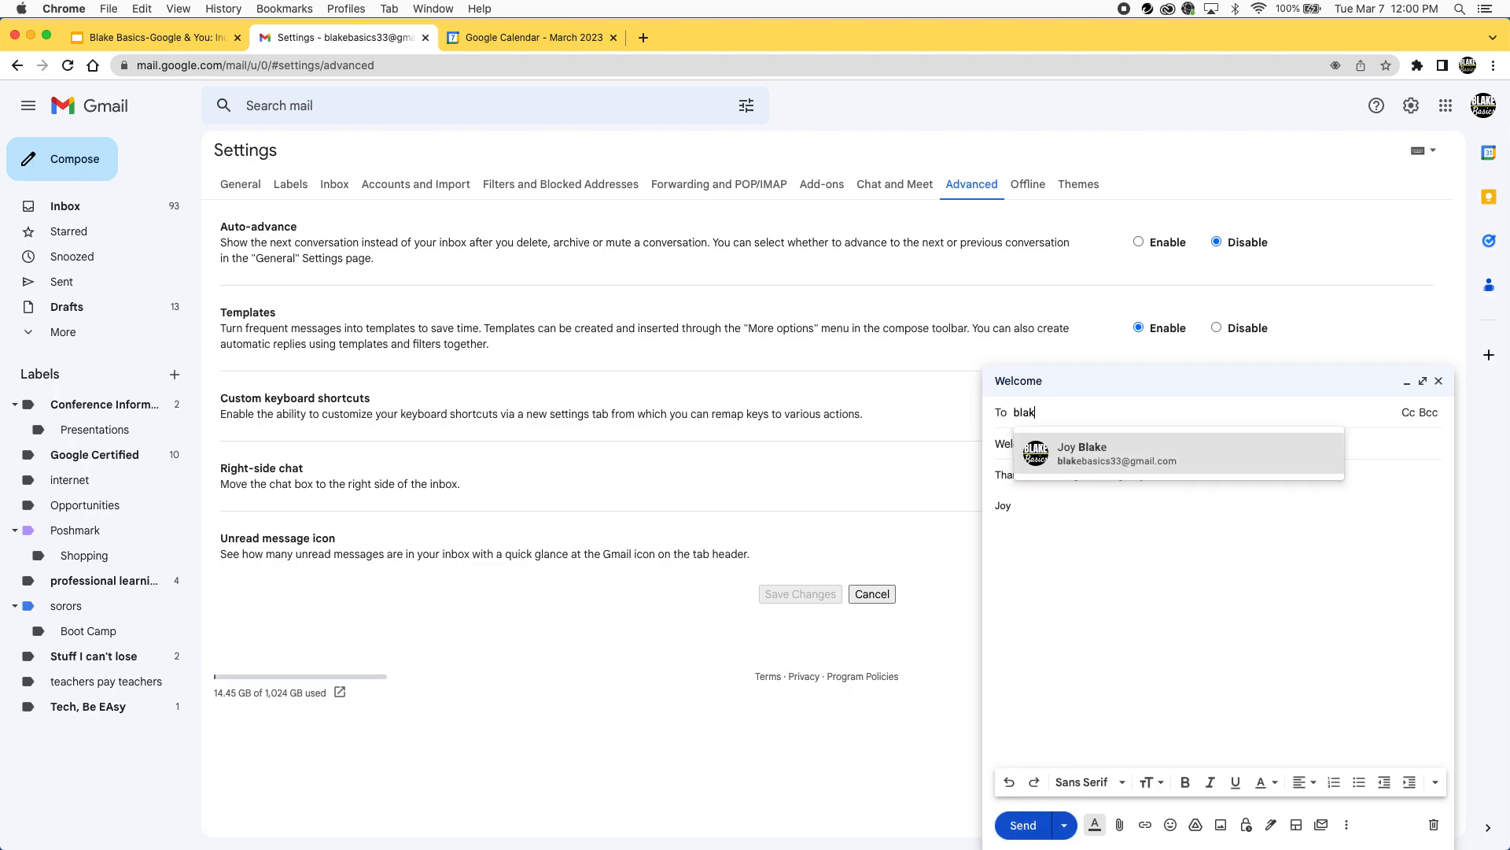
{"action": "left_click", "coordinate": [1097, 461]}
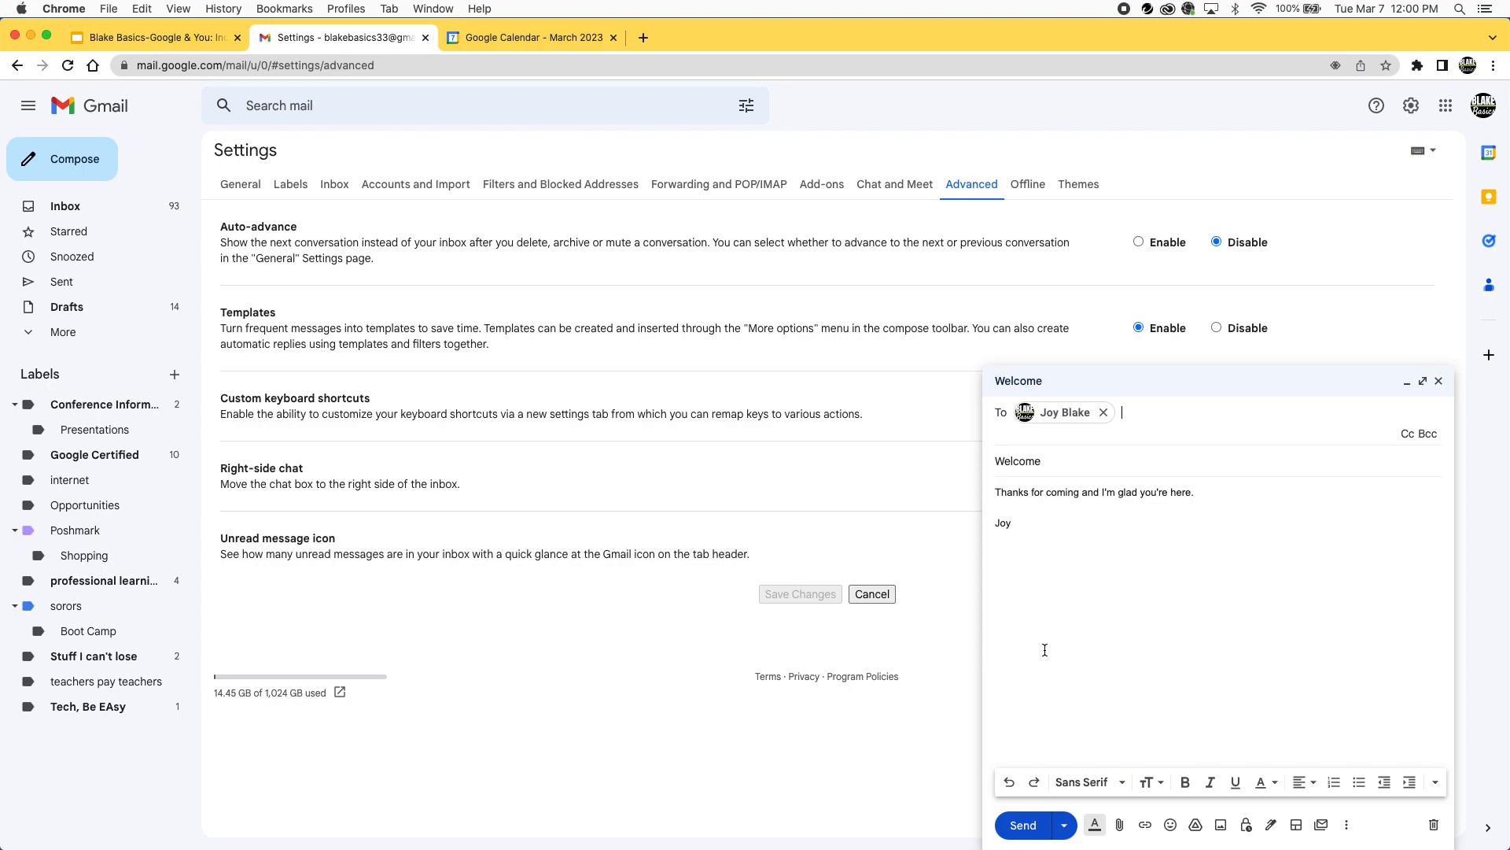
Explore scheduled sending with a custom date and time, browse ahead to May 2023, cancel the scheduling and close the message.
{"action": "left_click", "coordinate": [1067, 825]}
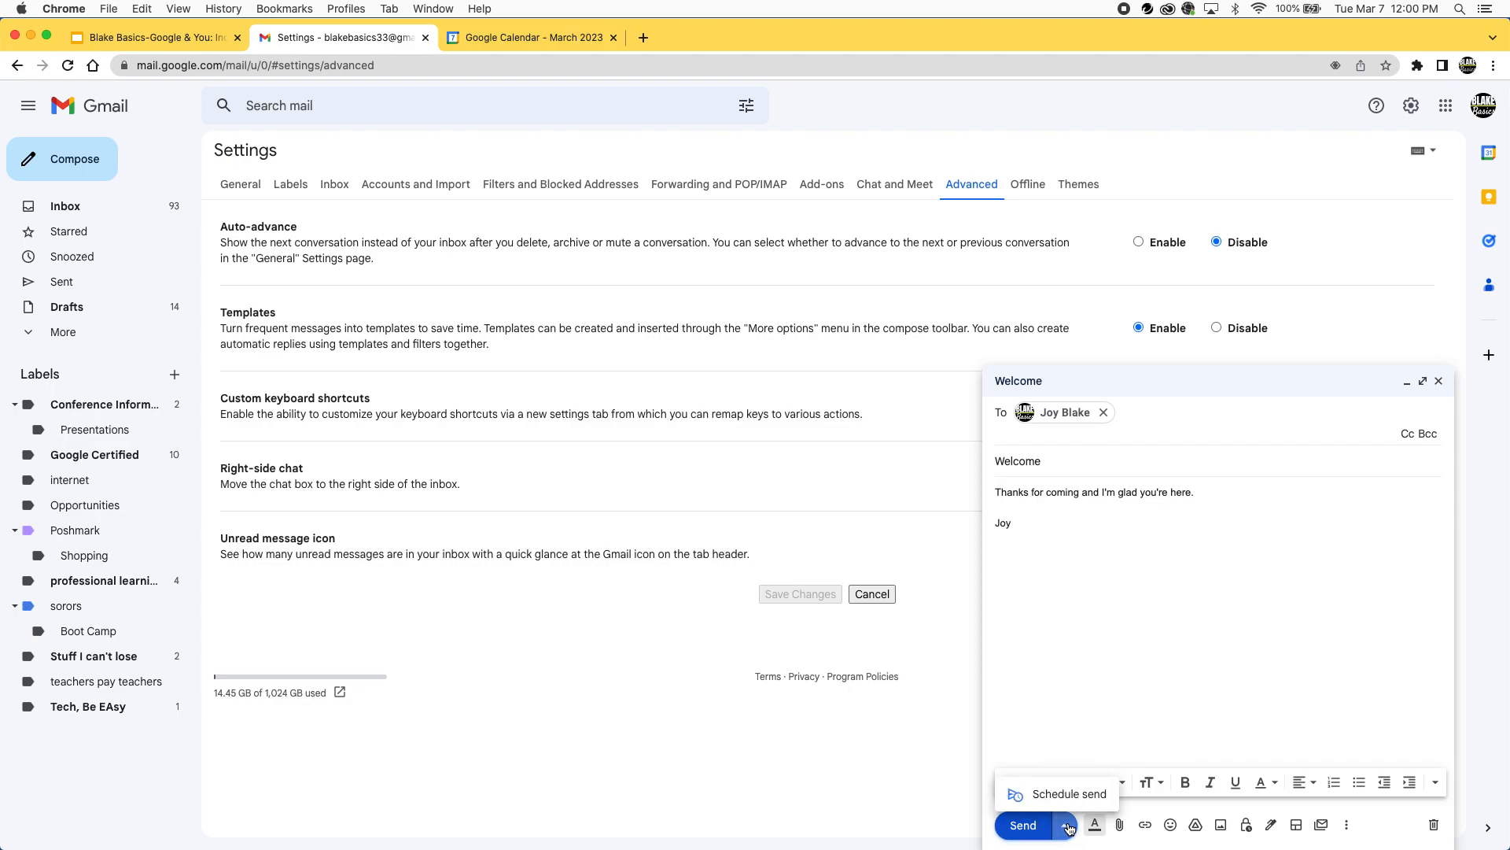
{"action": "left_click", "coordinate": [1066, 796]}
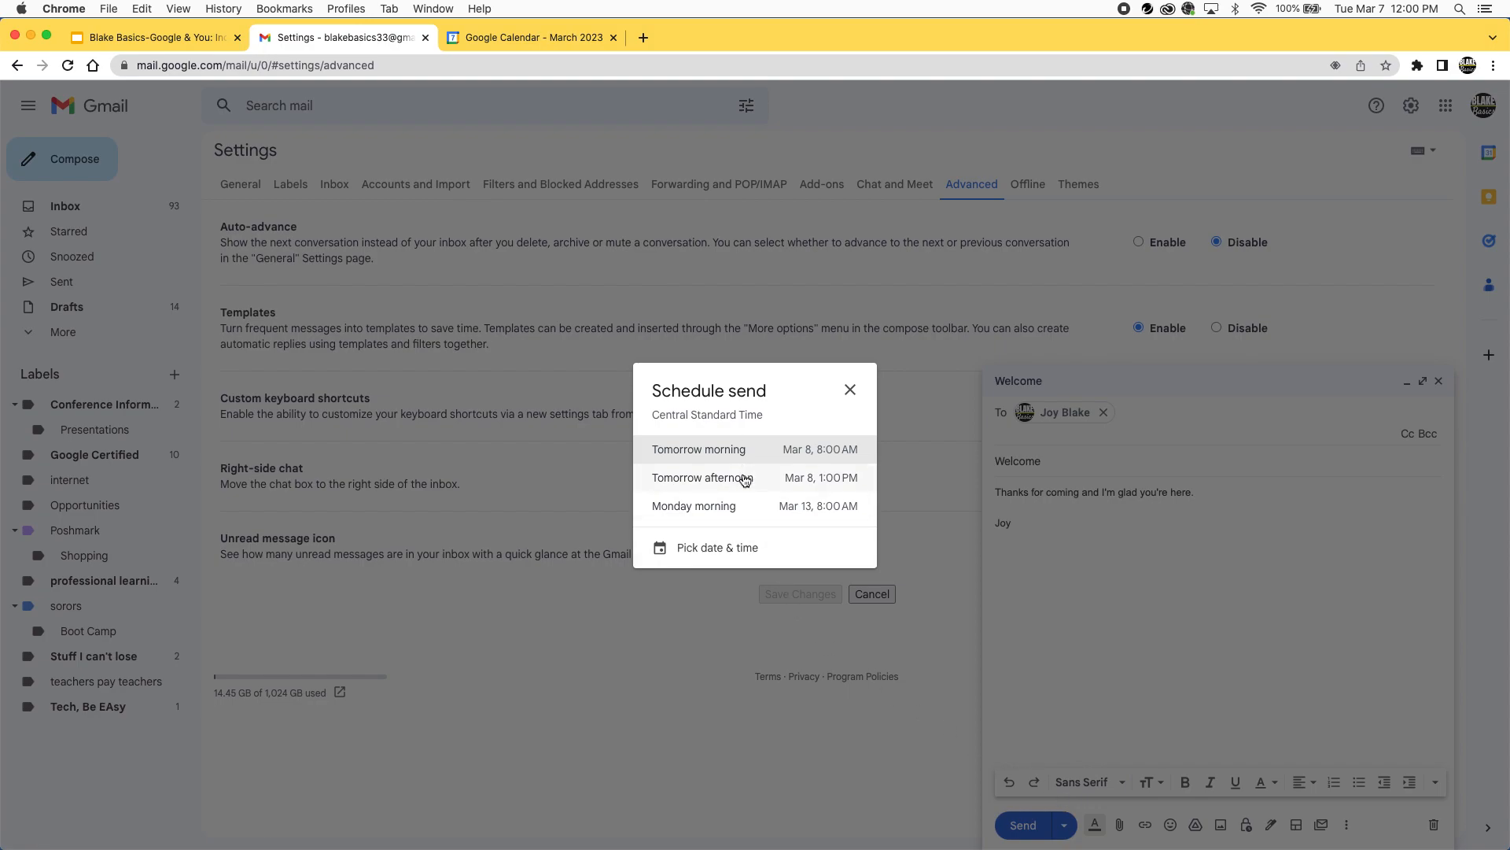
{"action": "left_click", "coordinate": [732, 548]}
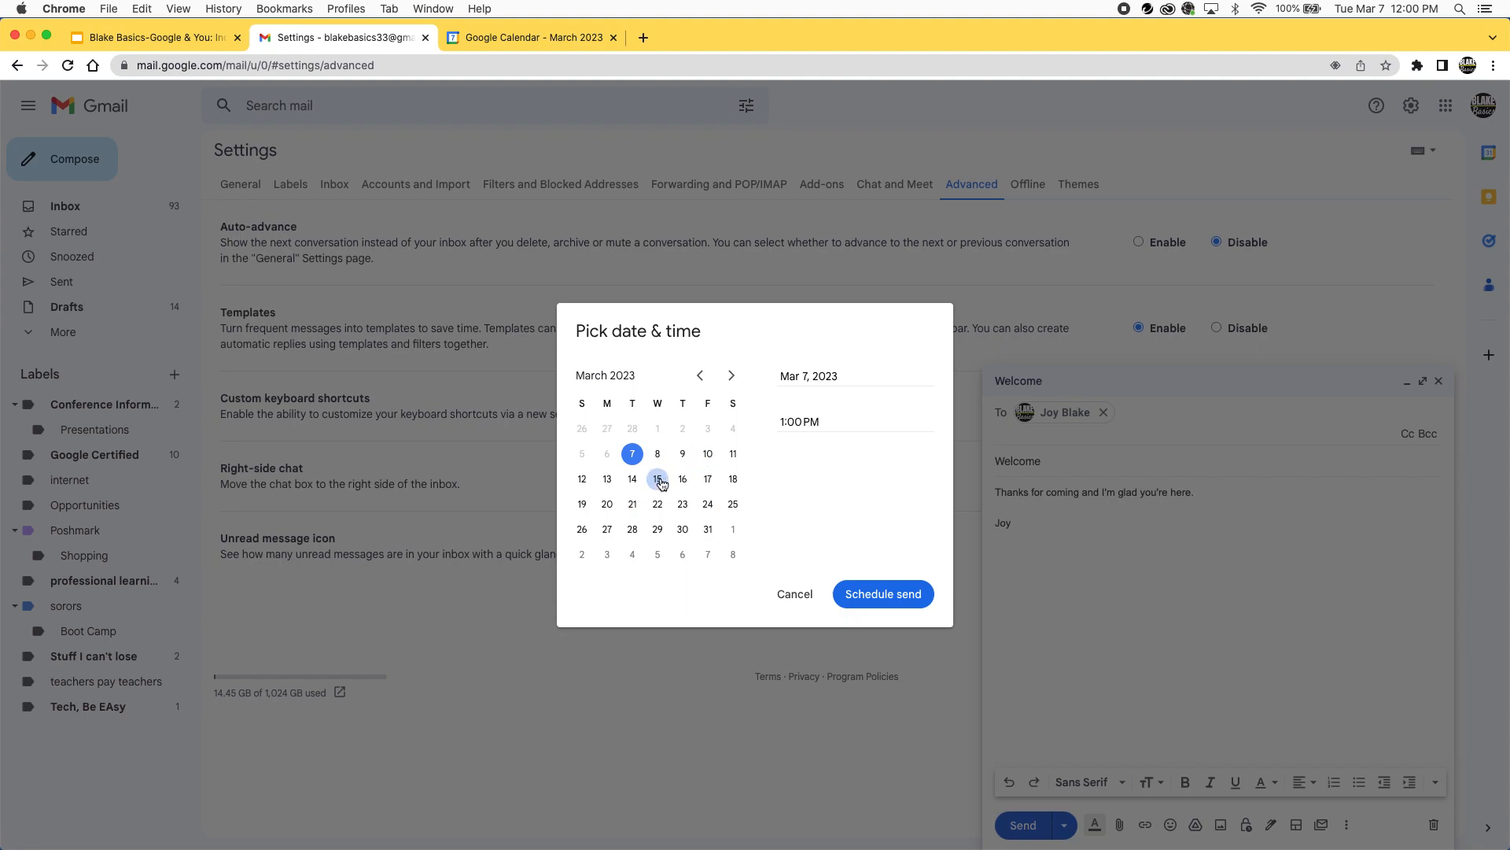
{"action": "left_click", "coordinate": [731, 377]}
{"action": "left_click", "coordinate": [731, 377]}
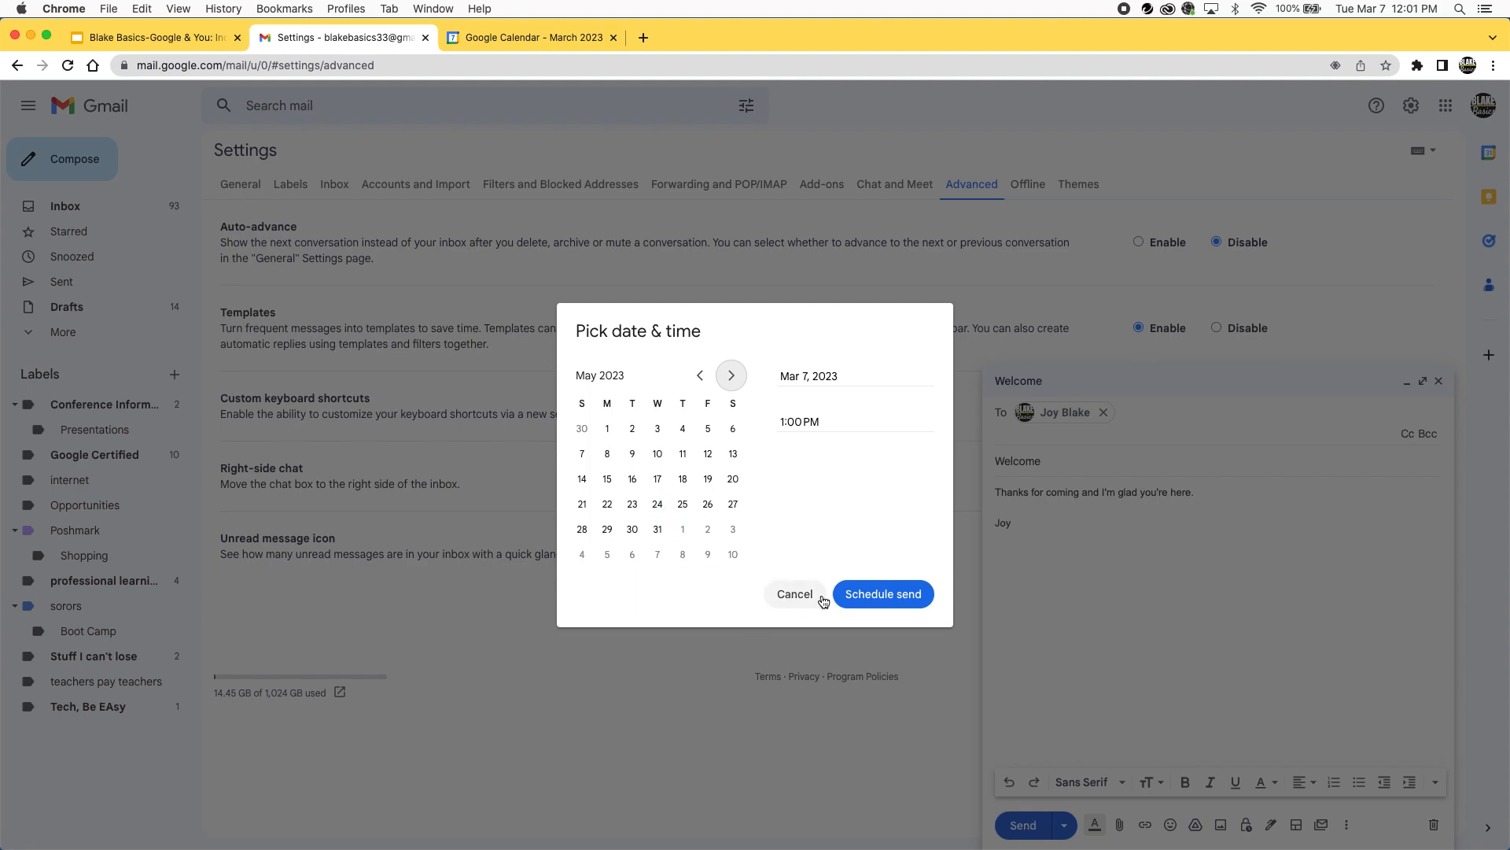
{"action": "left_click", "coordinate": [794, 602]}
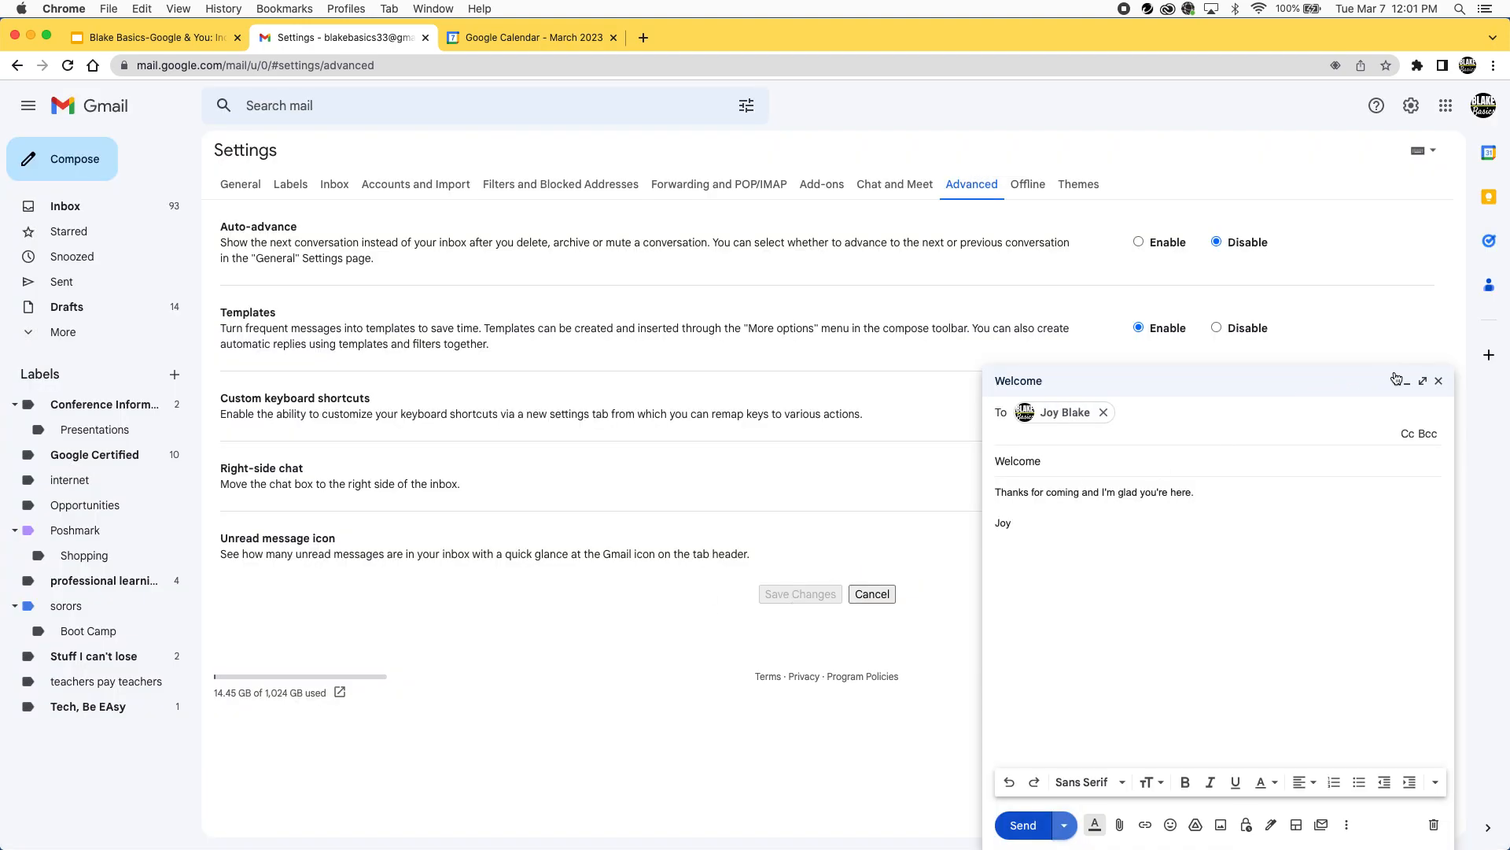
{"action": "left_click", "coordinate": [1439, 381]}
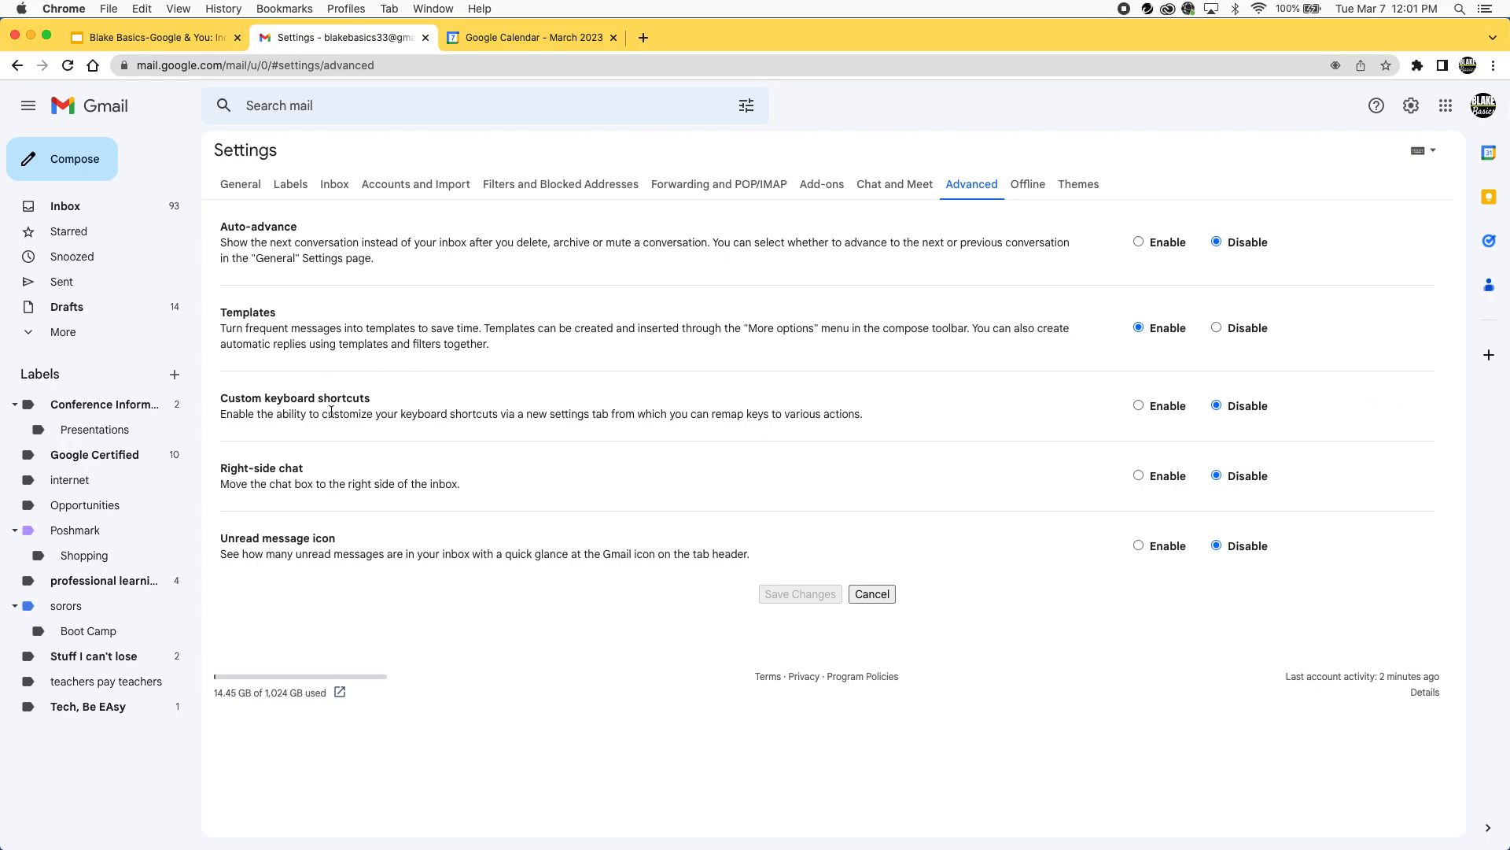
Switch to the Slides presentation, select slide 14 "It's a Revolution!" and return to Gmail.
{"action": "left_click", "coordinate": [146, 39]}
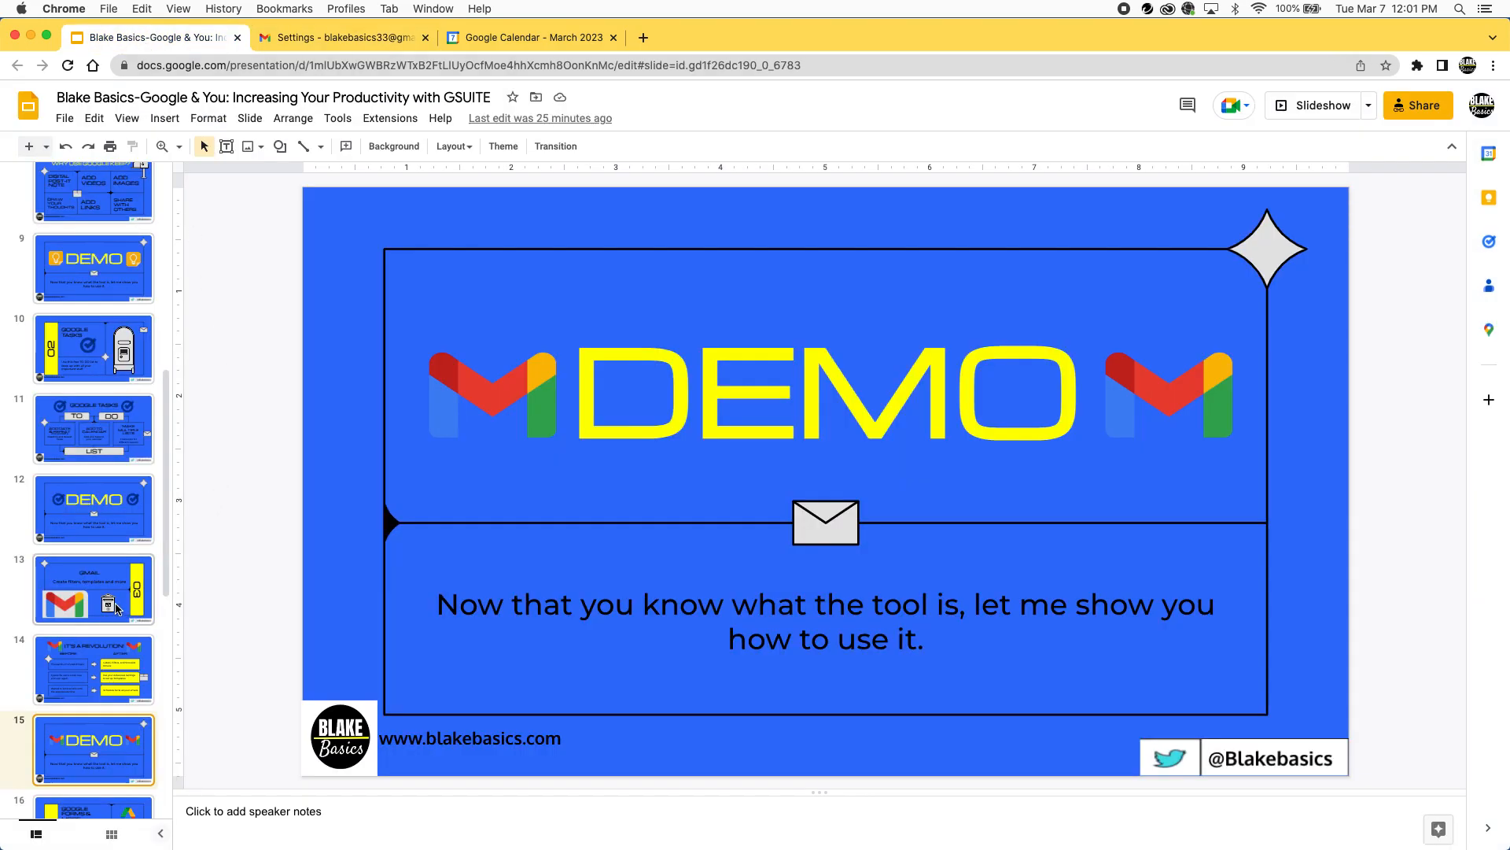
{"action": "left_click", "coordinate": [85, 670]}
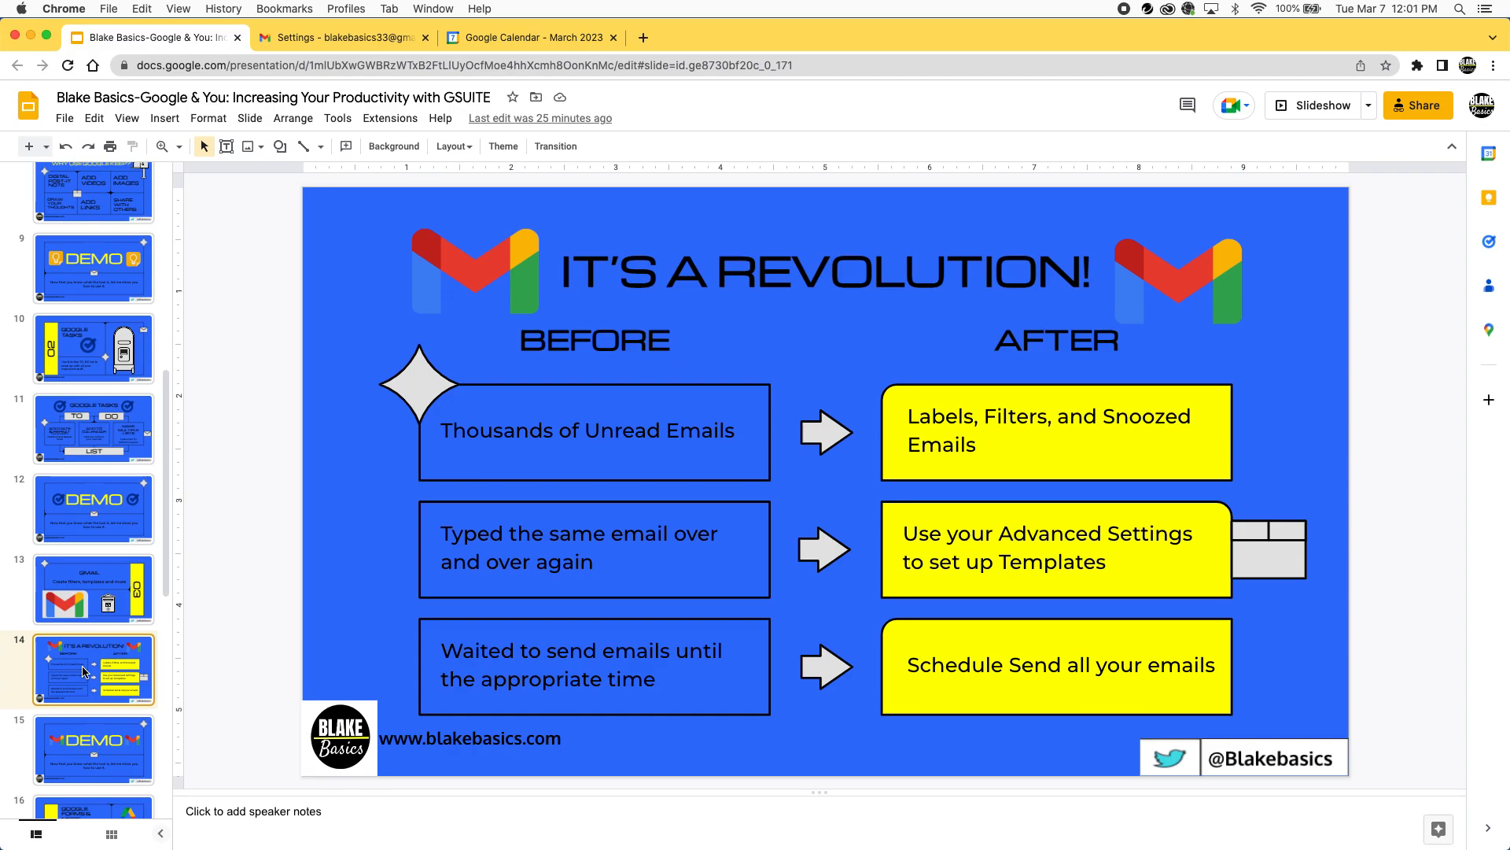
{"action": "left_click", "coordinate": [336, 40]}
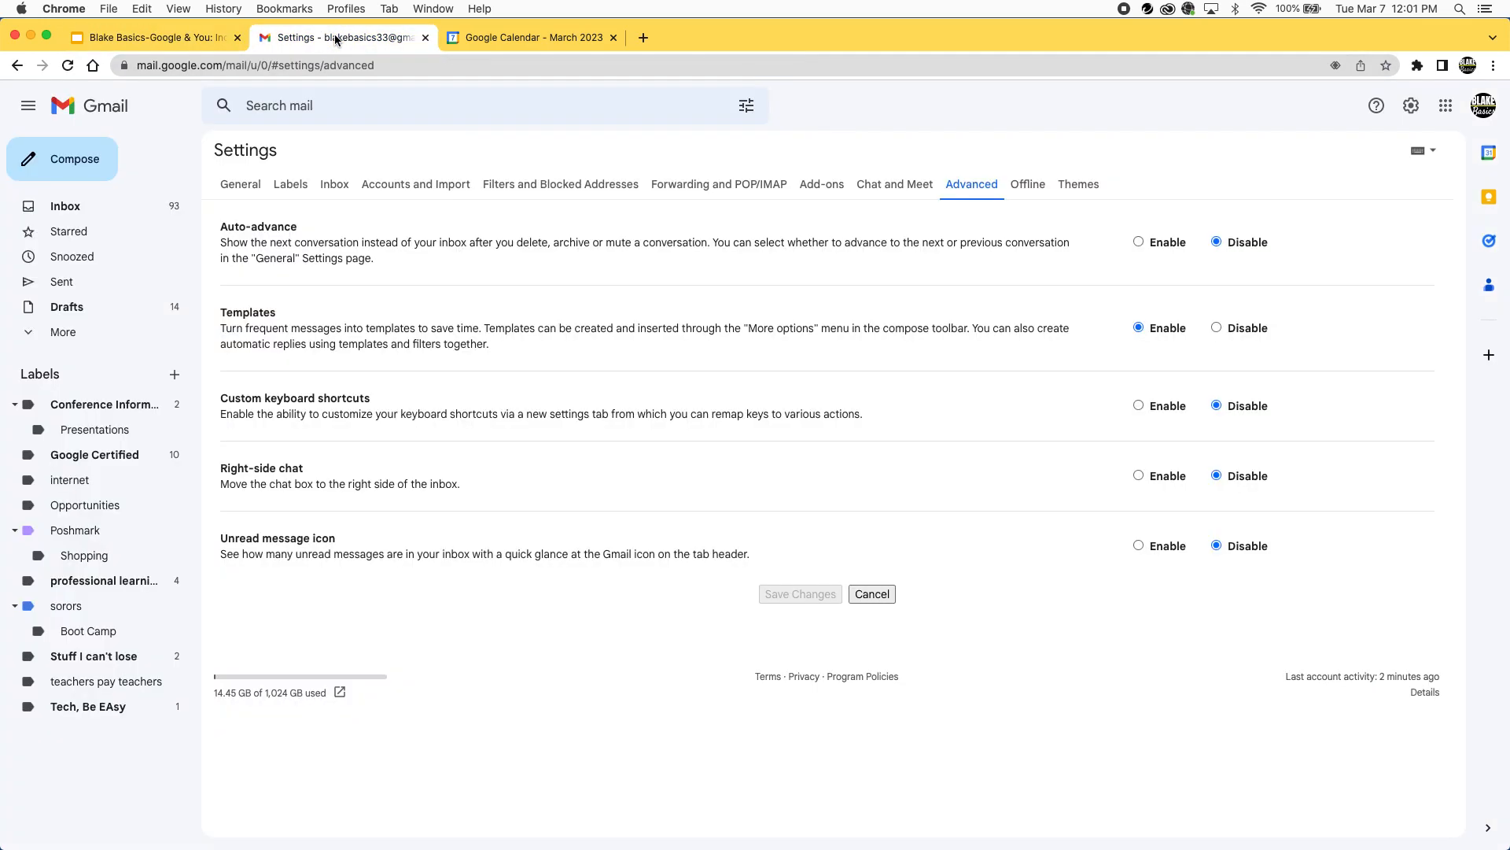
Review the inbox's Unread and Everything else sections and the inbox type options in the quick settings.
{"action": "left_click", "coordinate": [43, 202]}
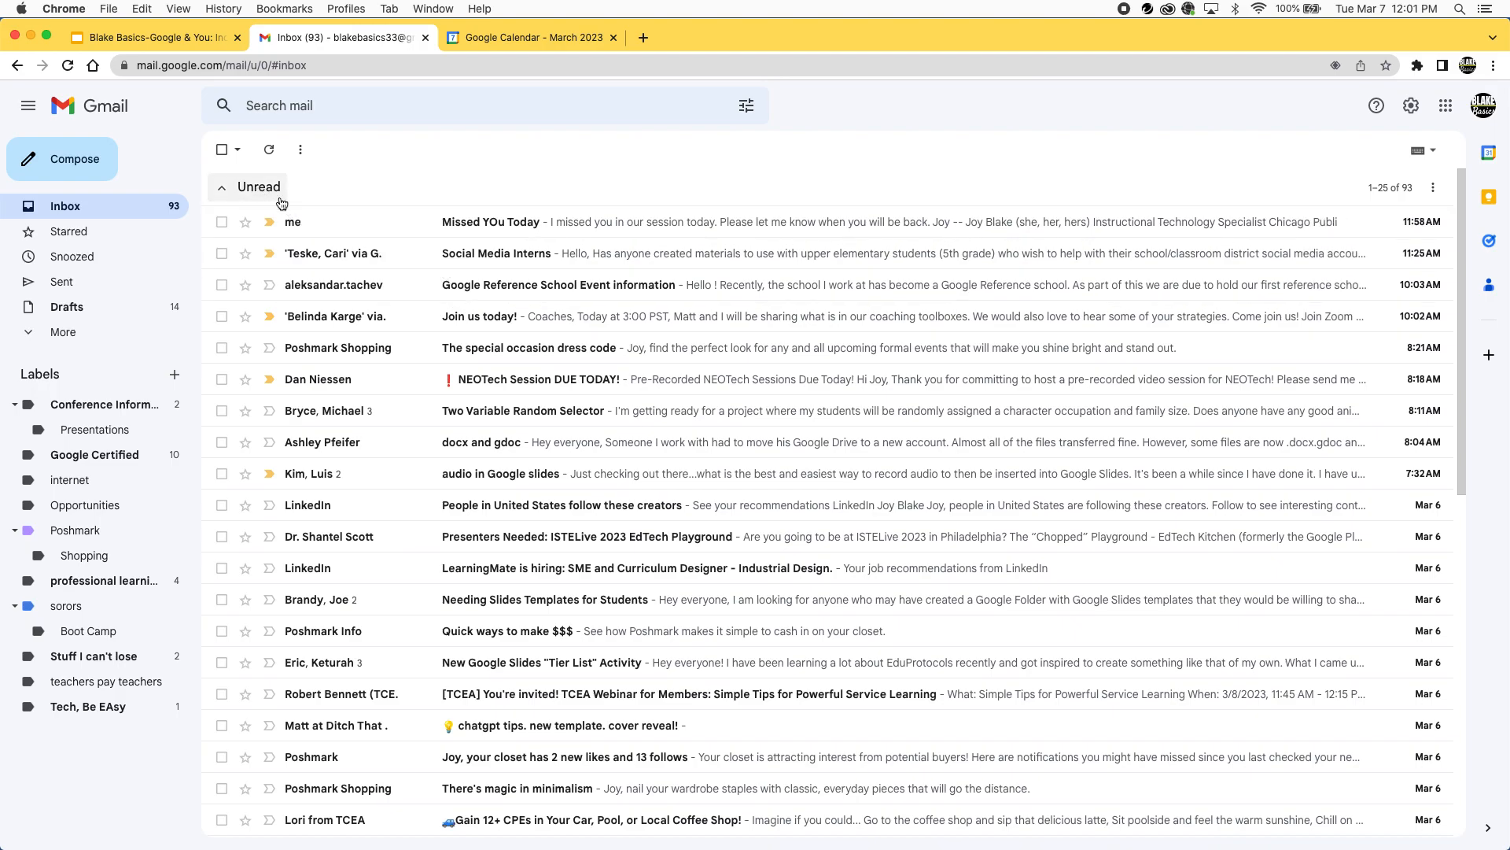
{"action": "left_click_drag", "start_coordinate": [1463, 206], "coordinate": [1471, 550]}
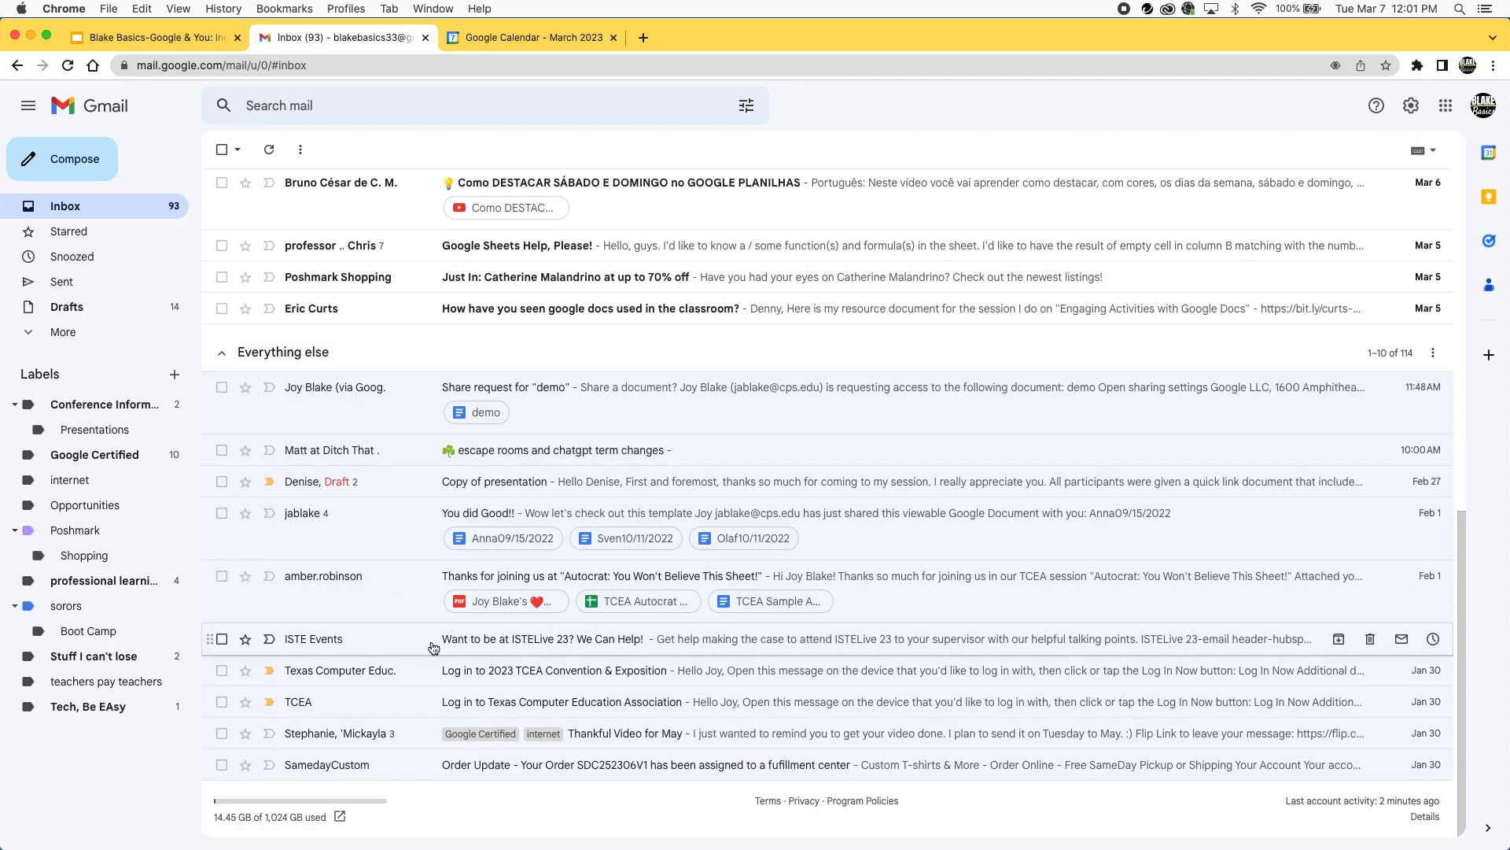
{"action": "scroll", "coordinate": [434, 575], "scroll_direction": "up", "scroll_amount": 15}
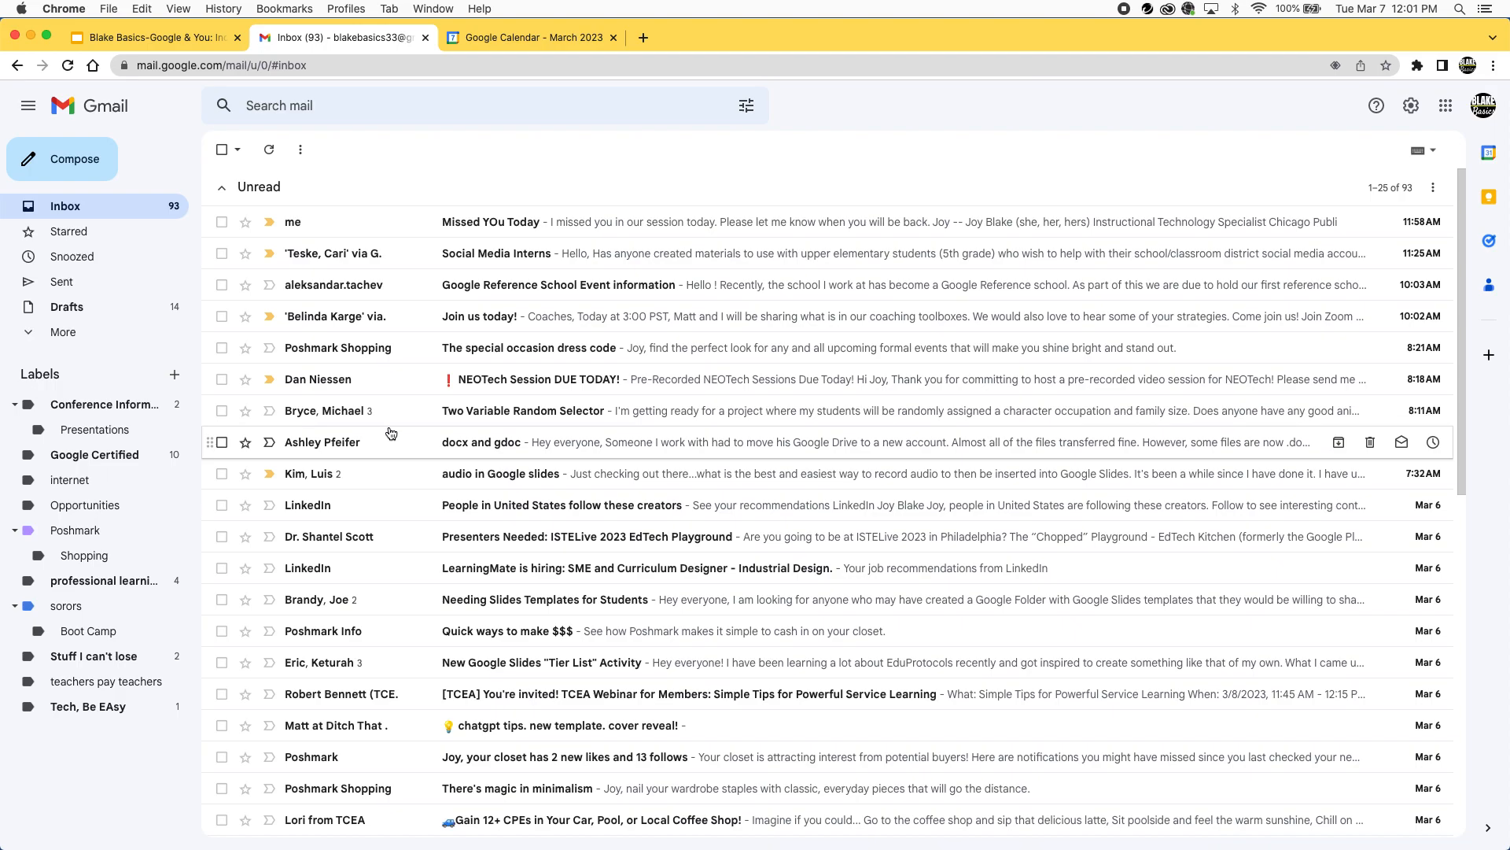
{"action": "left_click", "coordinate": [1410, 105]}
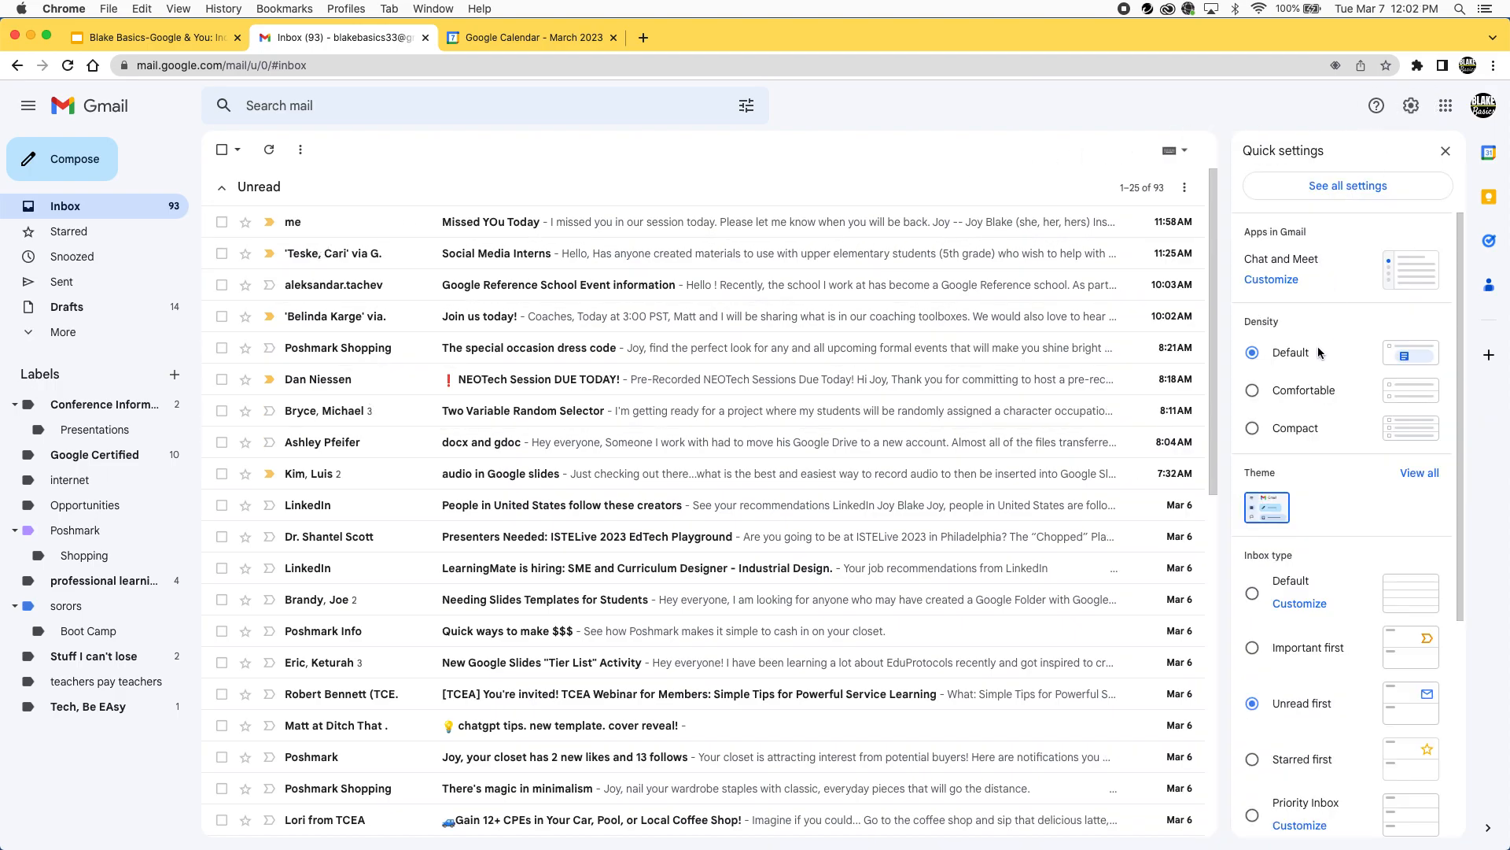
{"action": "scroll", "coordinate": [1324, 537], "scroll_direction": "down", "scroll_amount": 3}
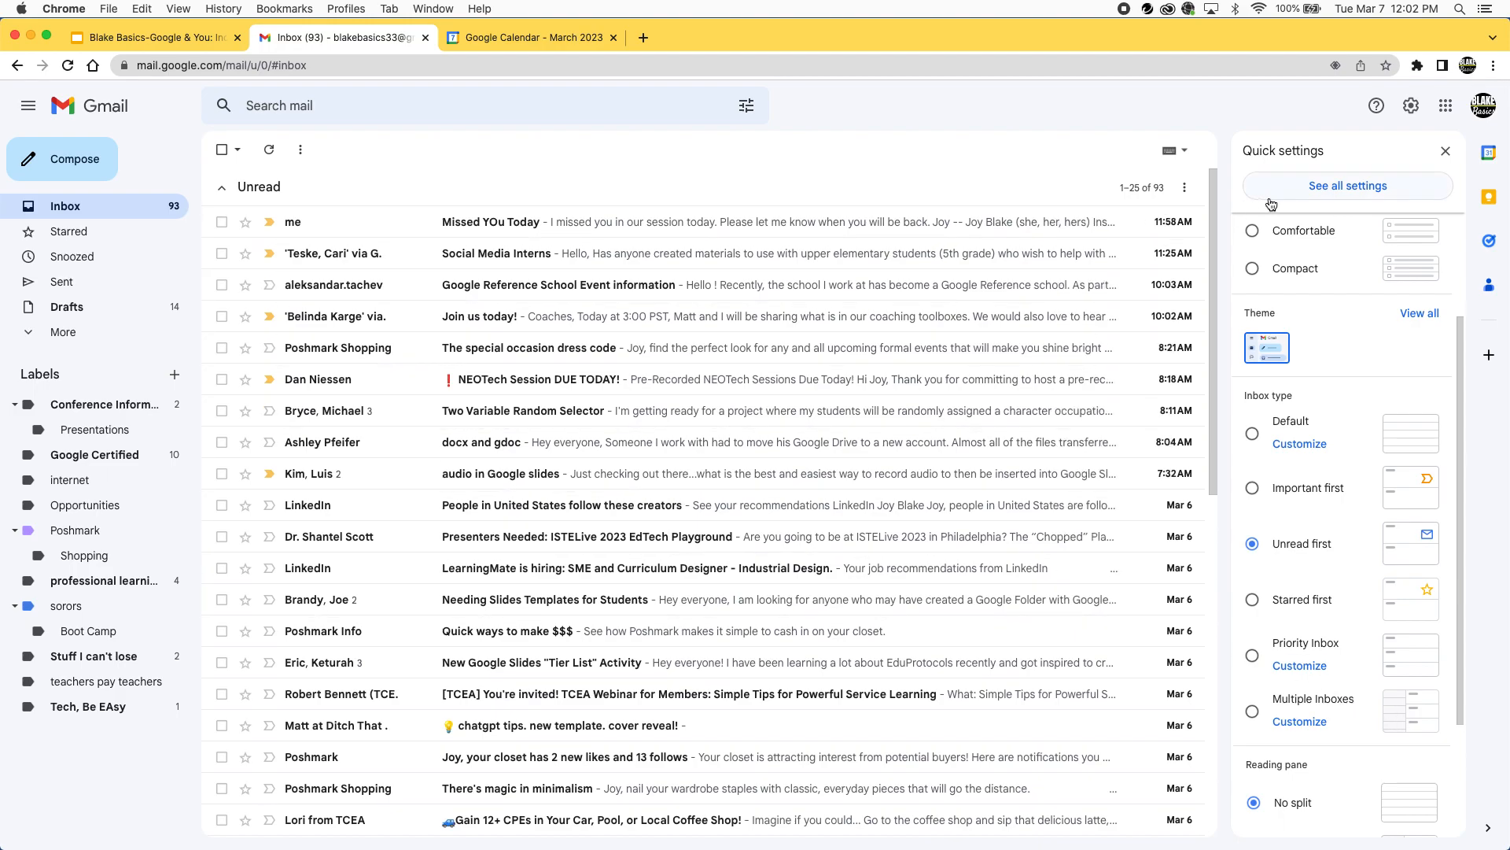
{"action": "left_click", "coordinate": [1446, 150]}
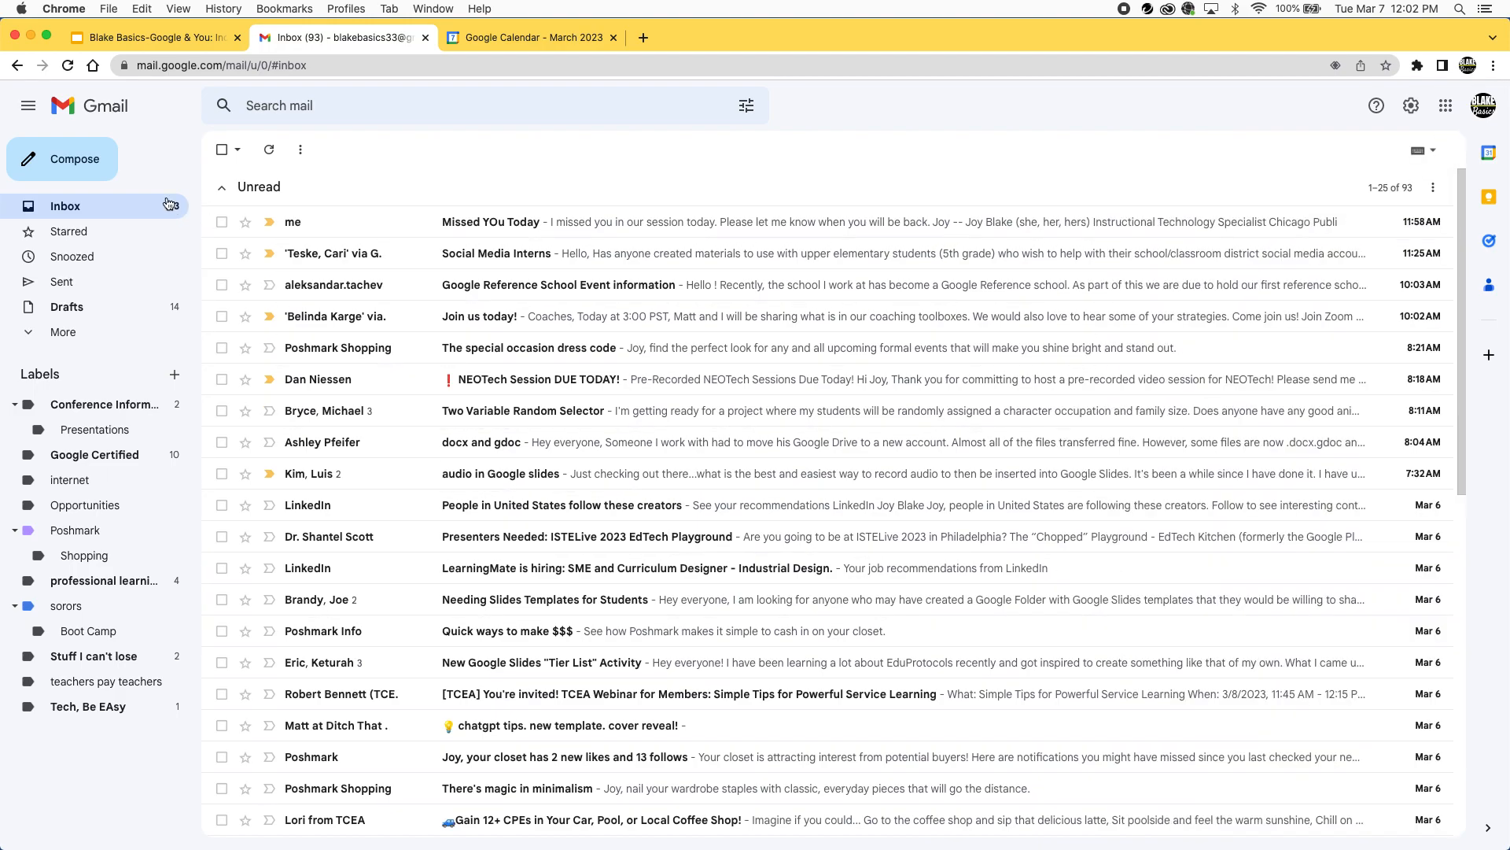
Switch to the Slides presentation, present it from slide 14 through the Google Drive slide and exit the slideshow.
{"action": "left_click", "coordinate": [134, 40]}
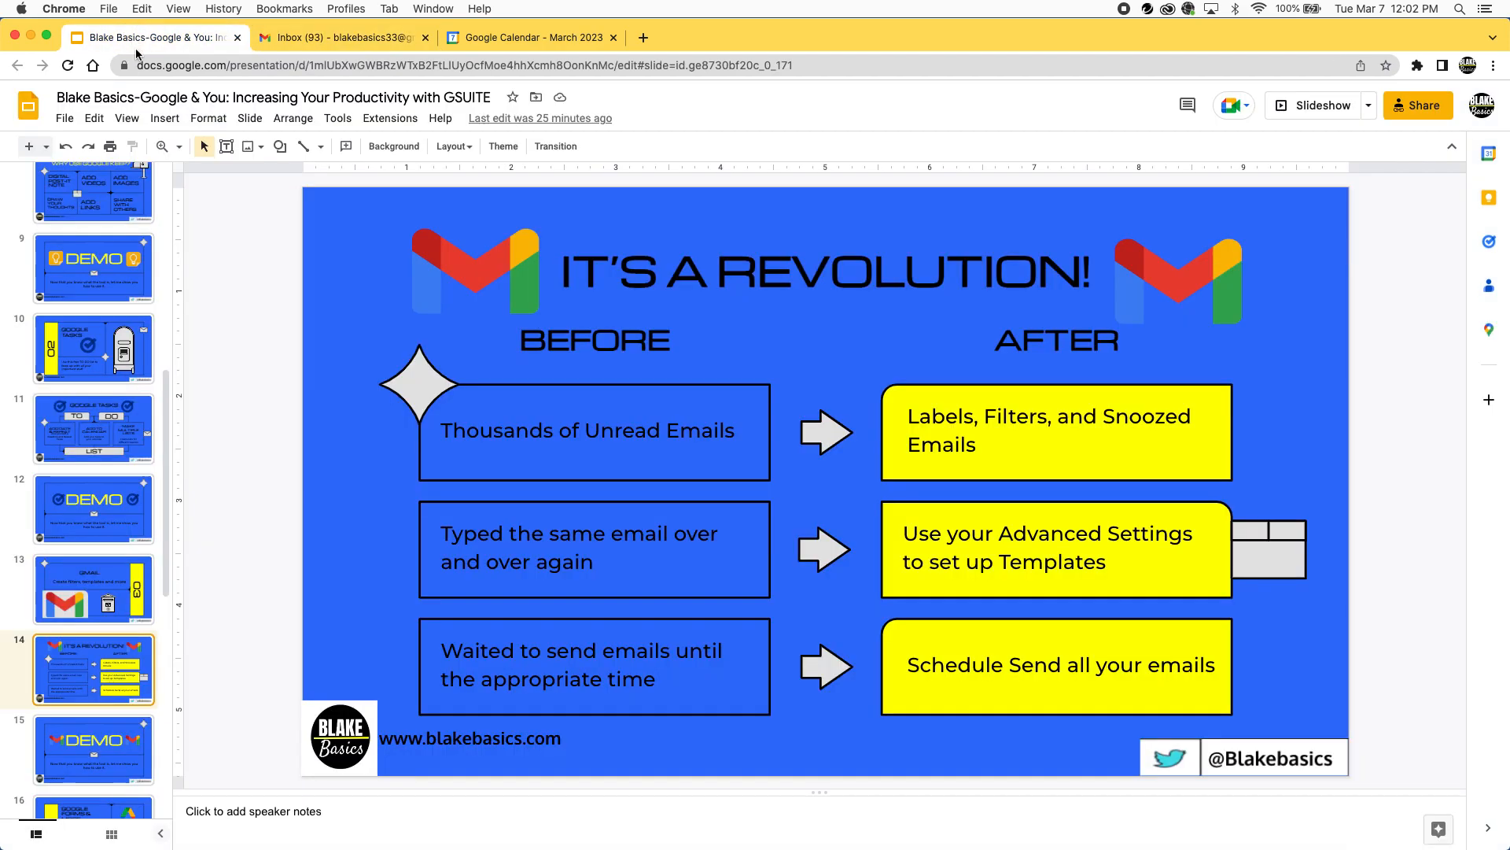
{"action": "left_click", "coordinate": [1322, 110]}
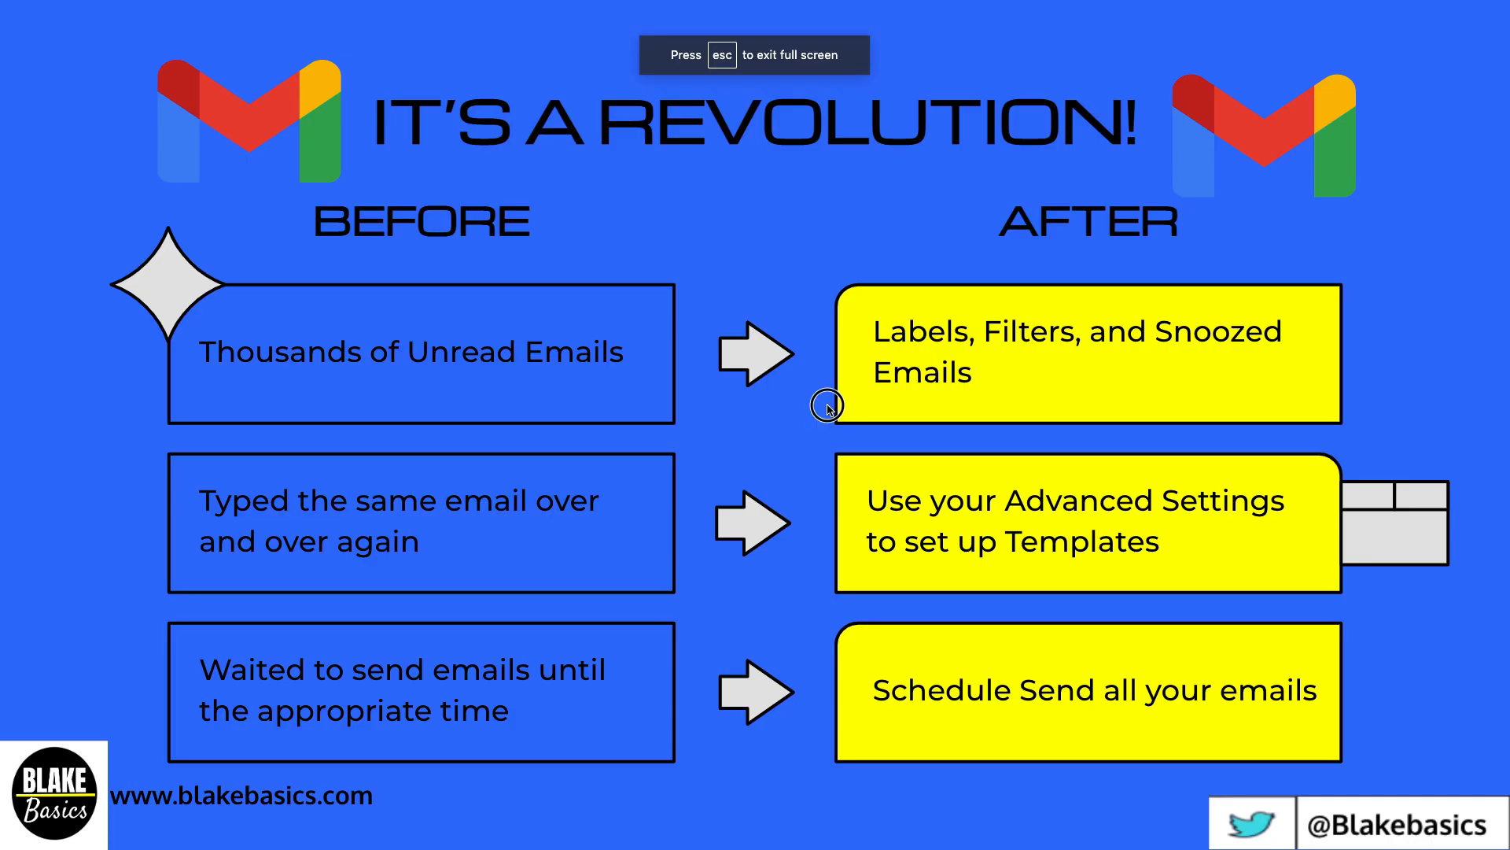
{"action": "left_click", "coordinate": [826, 407]}
{"action": "left_click", "coordinate": [825, 407]}
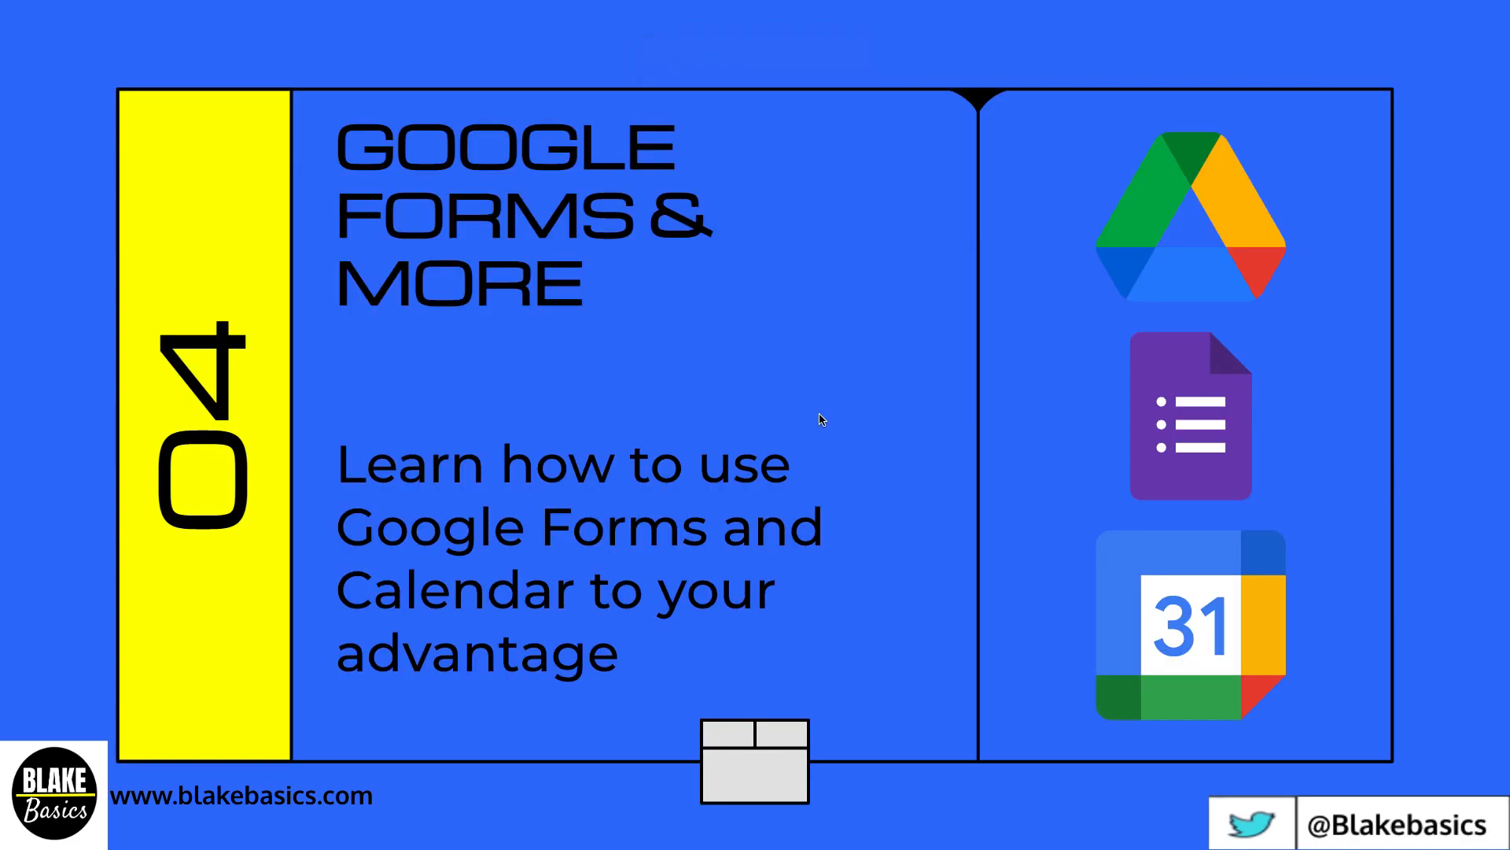
{"action": "left_click", "coordinate": [821, 419]}
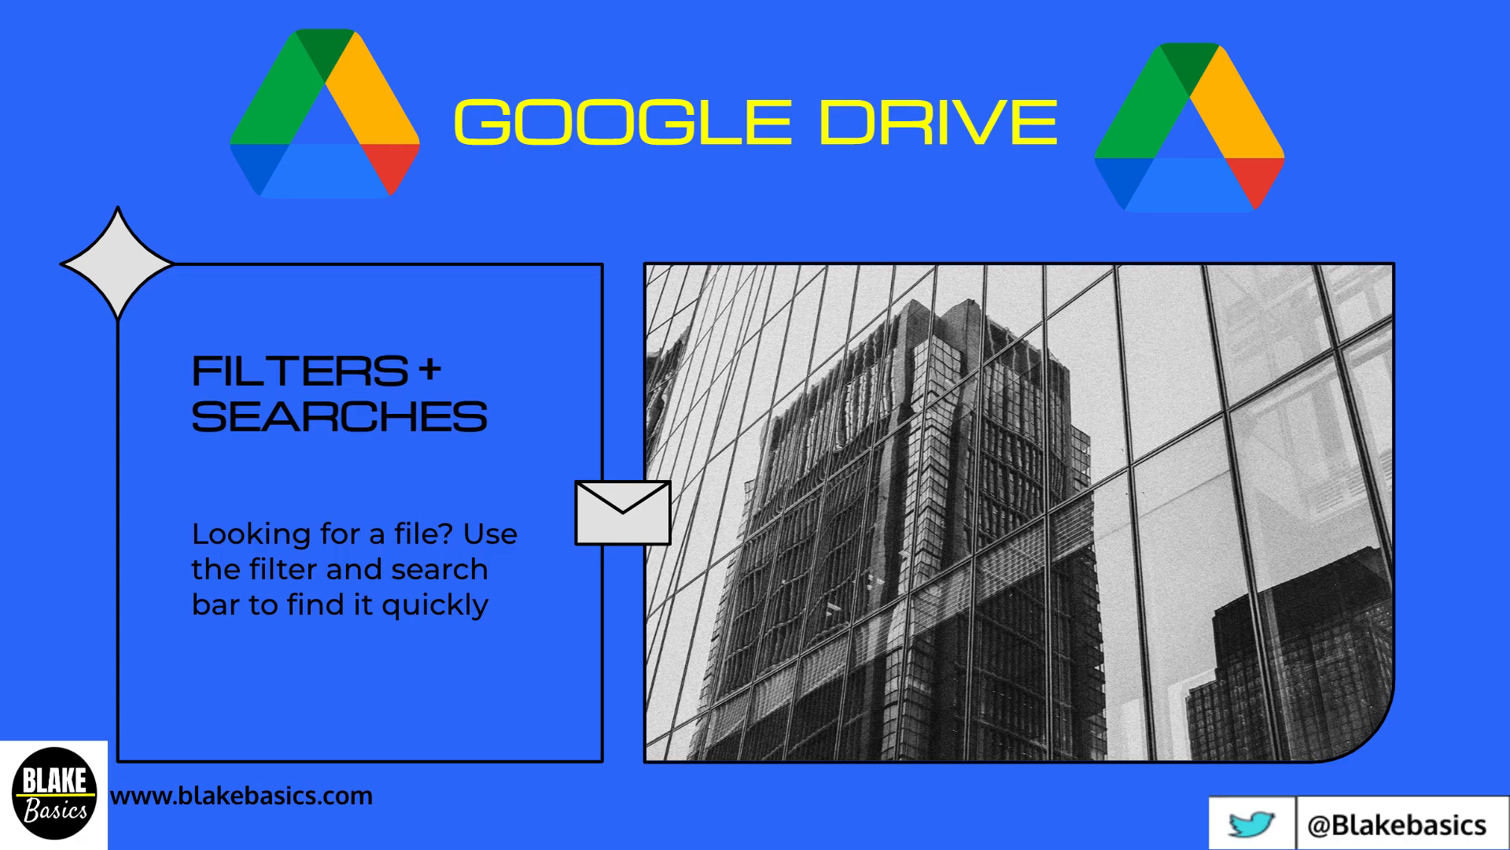
{"action": "key", "text": "Escape"}
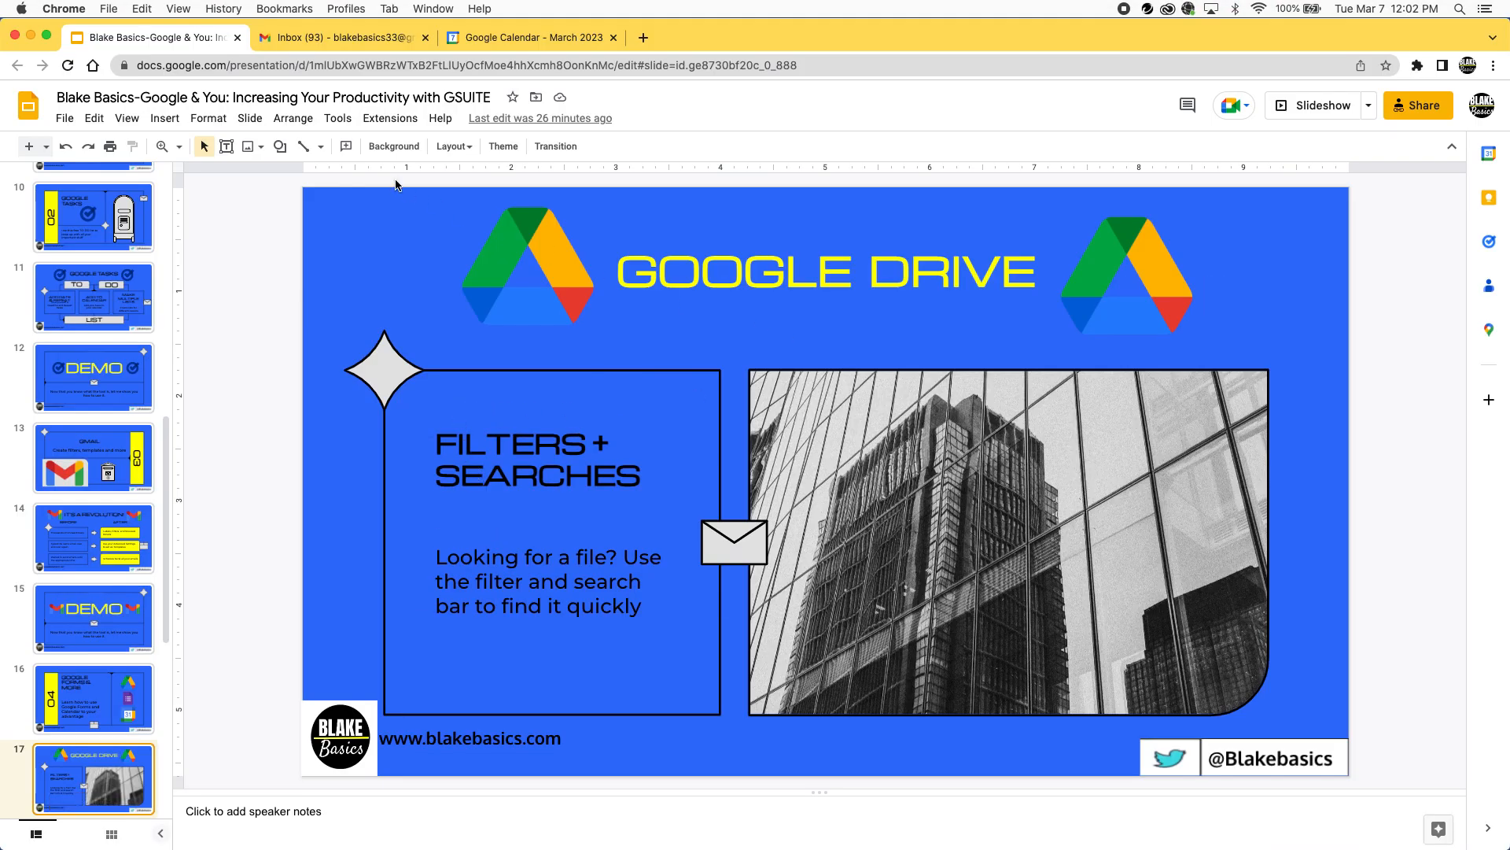
Open Google Drive in a new browser tab.
{"action": "left_click", "coordinate": [326, 44]}
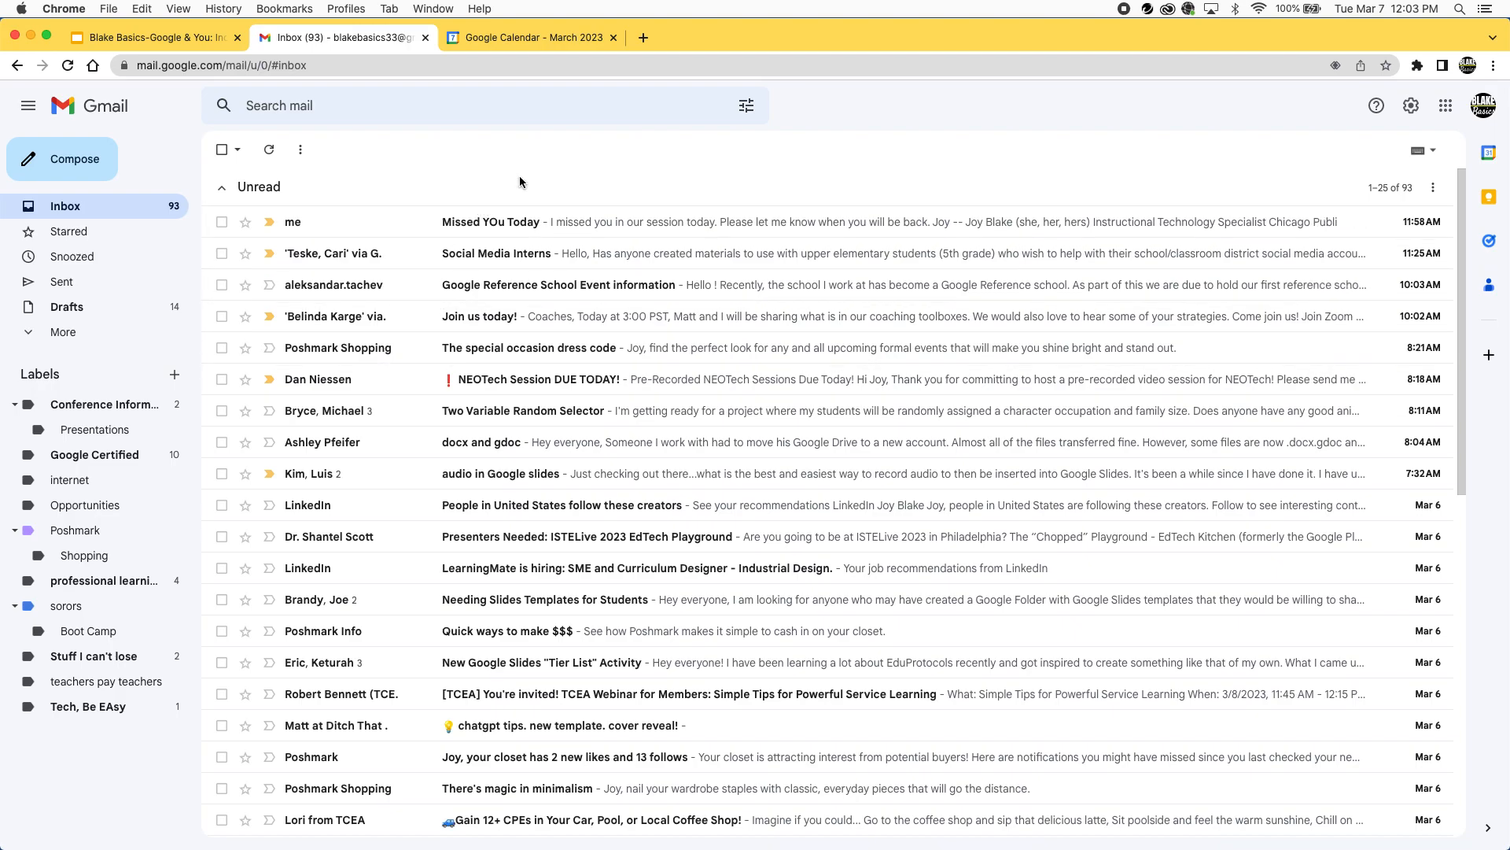
{"action": "left_click", "coordinate": [642, 38]}
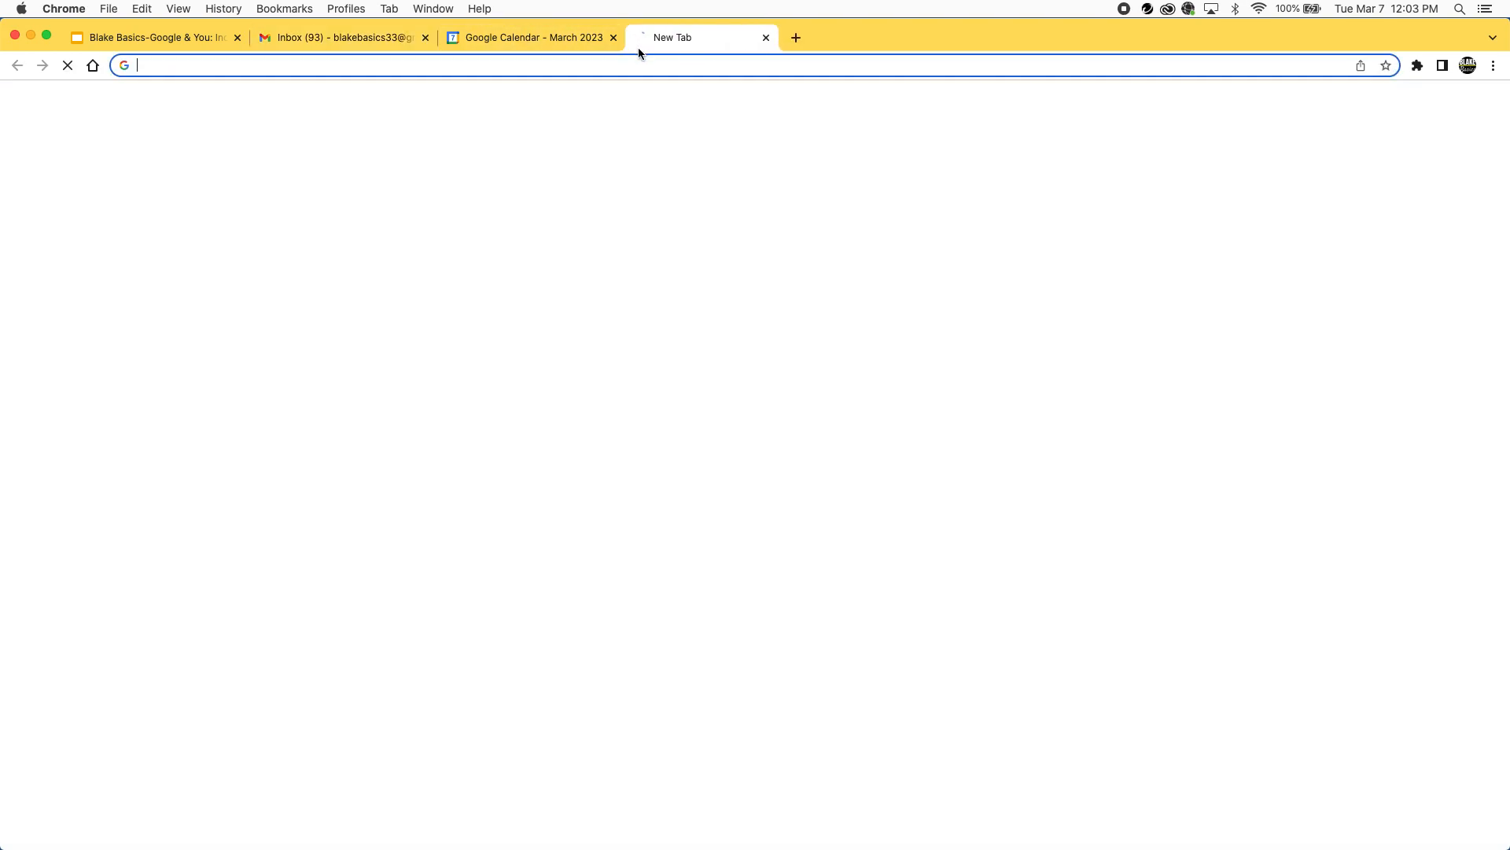
{"action": "left_click", "coordinate": [633, 66]}
{"action": "type", "text": "dri"}
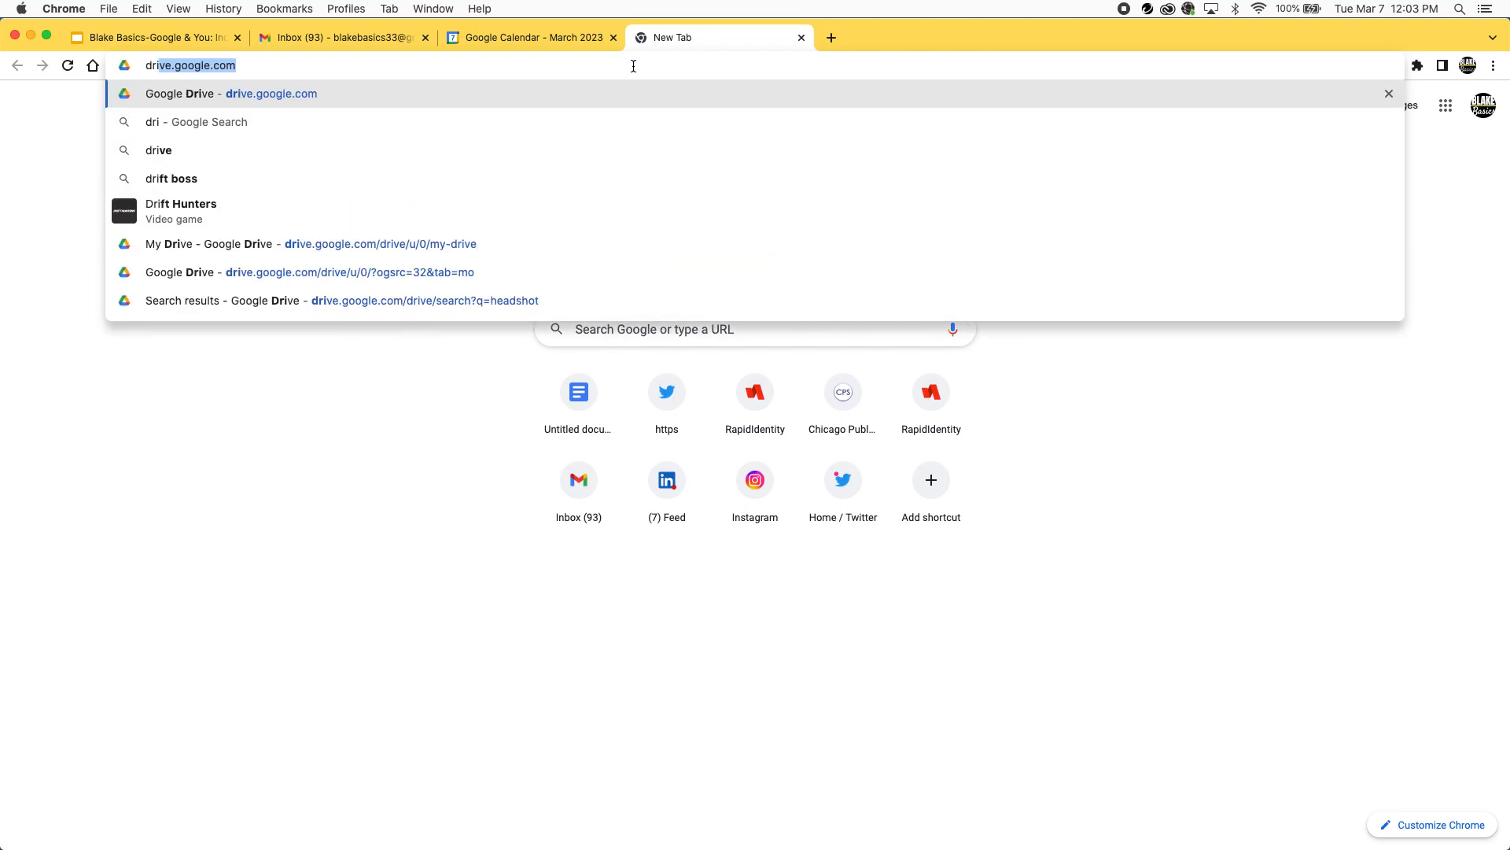
{"action": "key", "text": "Return"}
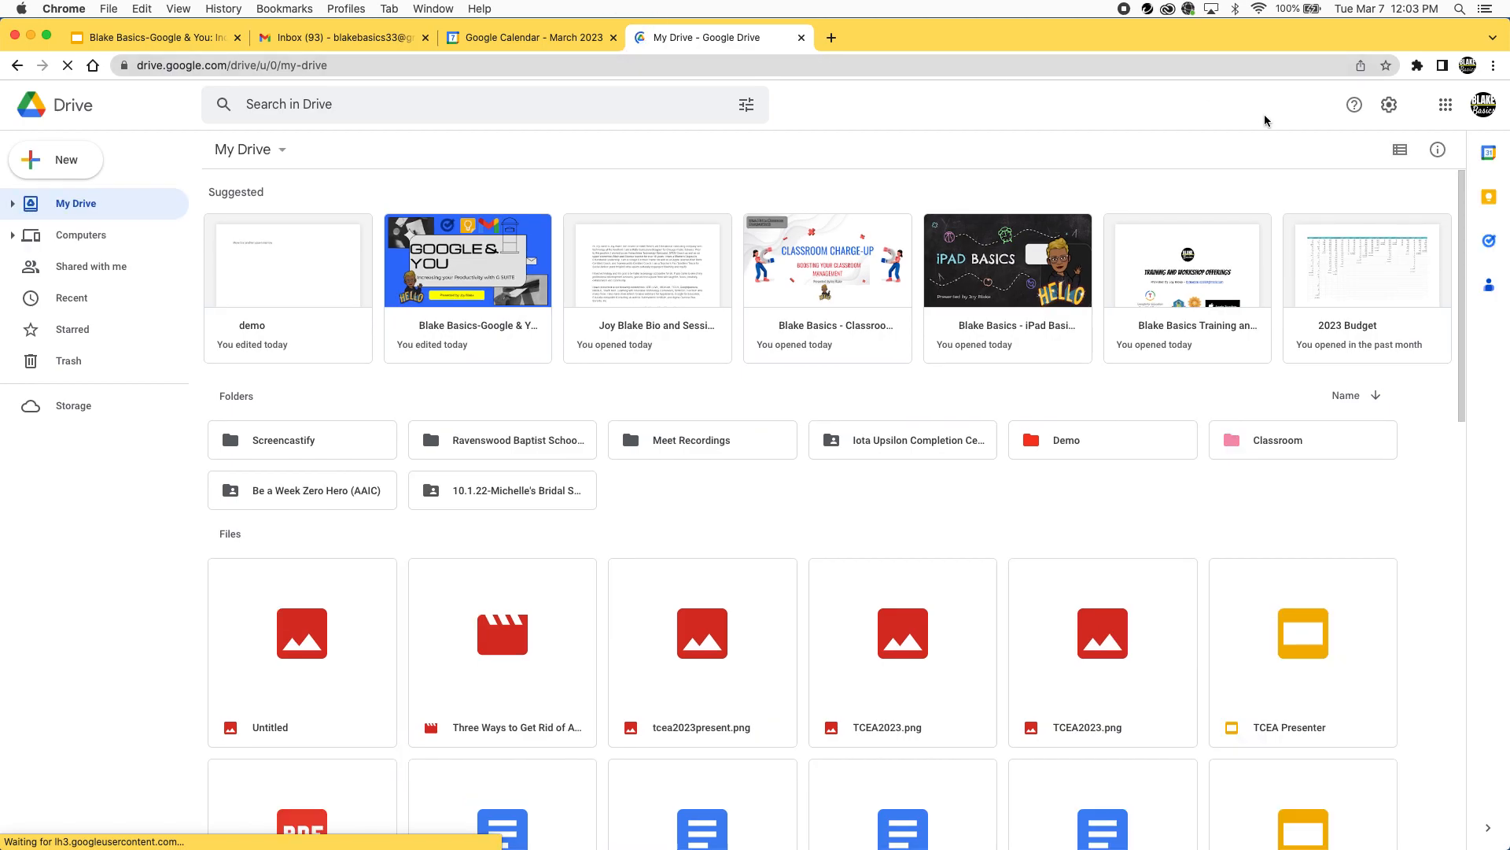
Review the General and Notifications settings of Google Drive and return to My Drive.
{"action": "left_click", "coordinate": [1382, 114]}
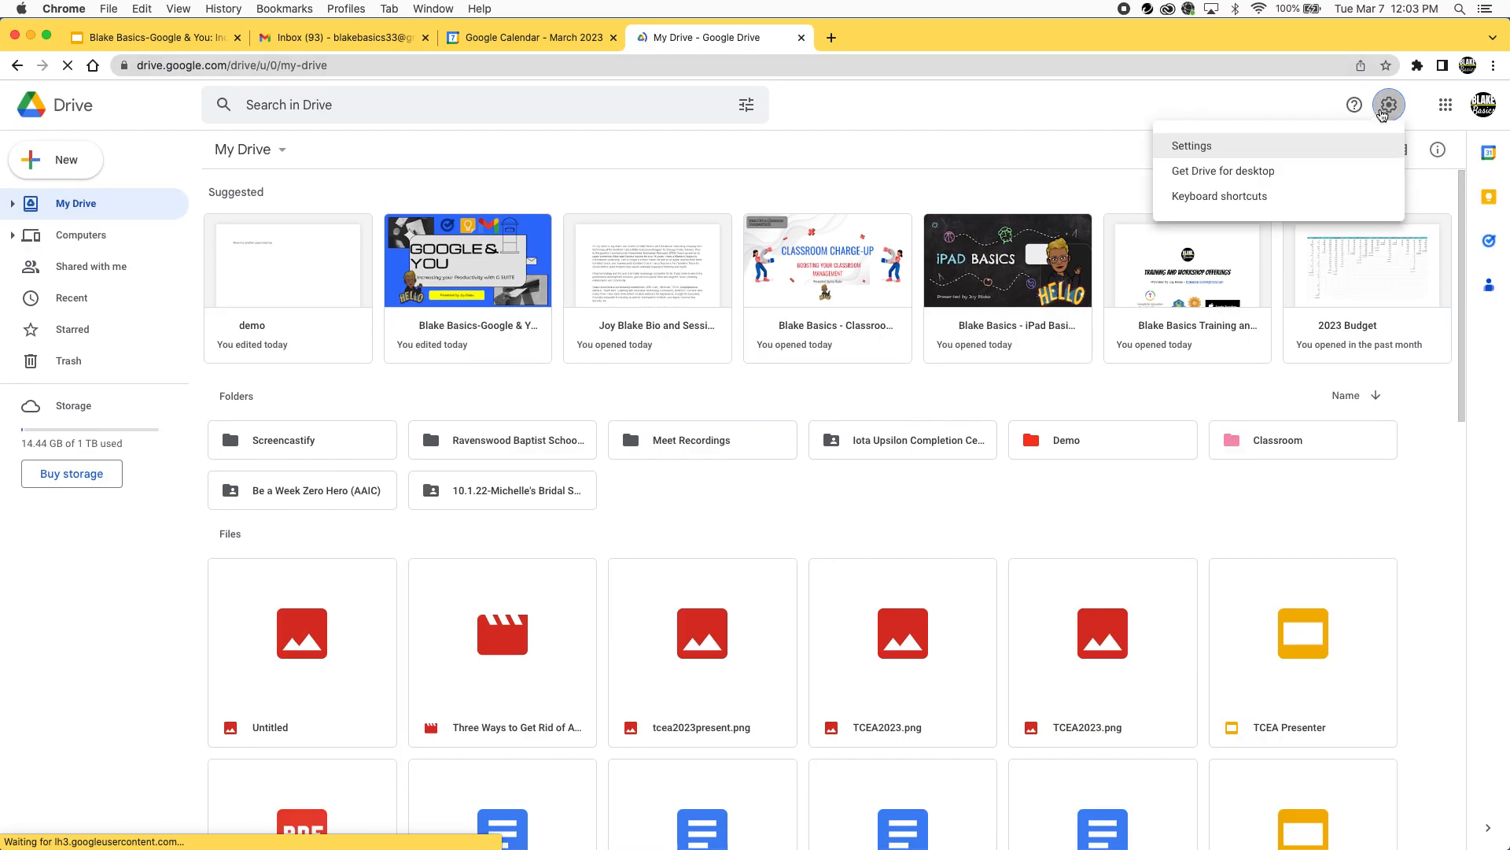
{"action": "left_click", "coordinate": [1189, 145]}
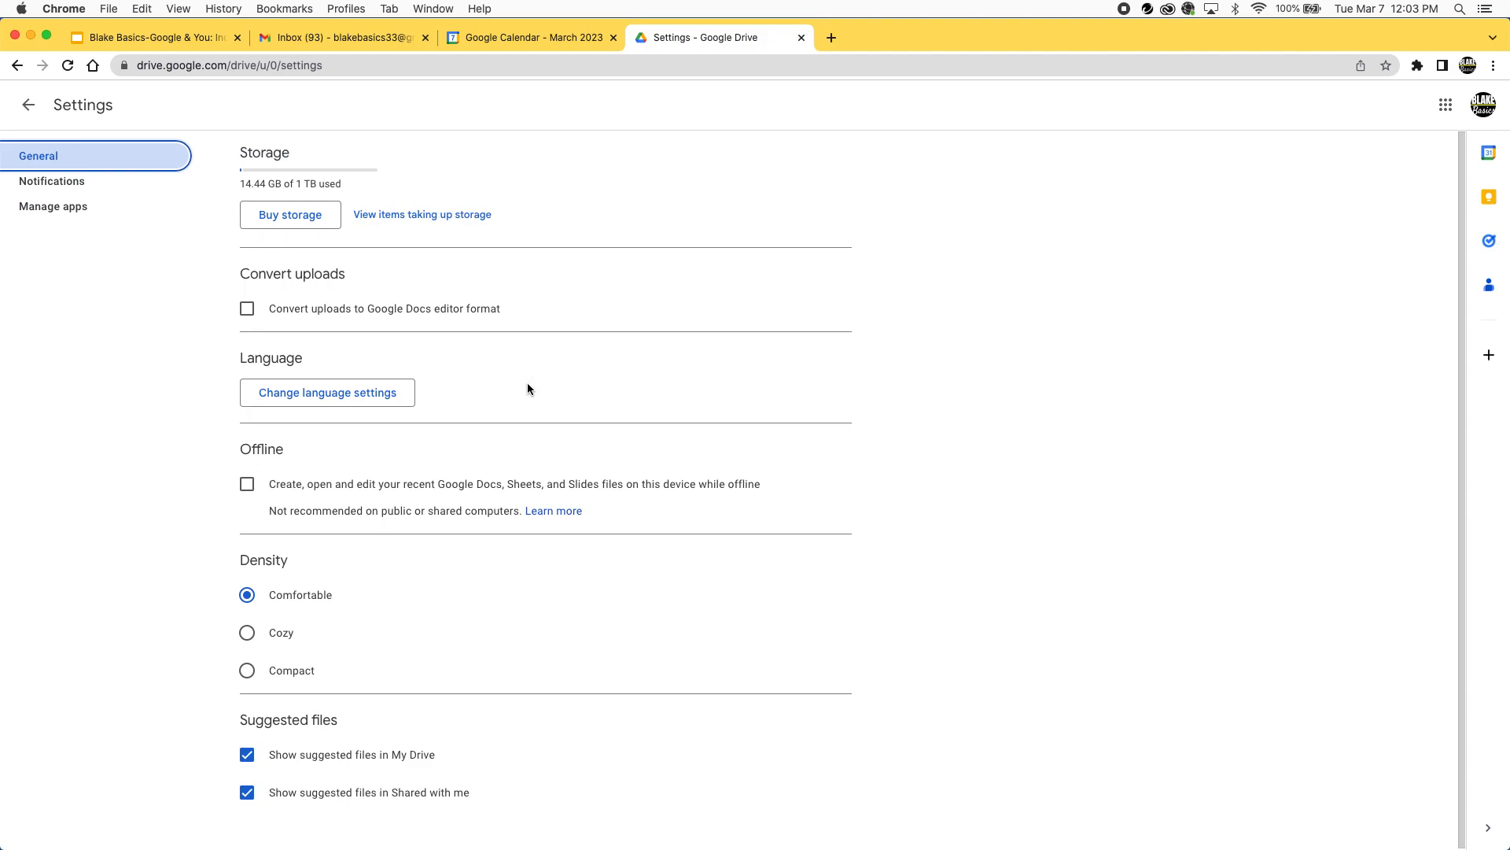
{"action": "scroll", "coordinate": [470, 398], "scroll_direction": "down", "scroll_amount": 1}
{"action": "scroll", "coordinate": [471, 399], "scroll_direction": "up", "scroll_amount": 1}
{"action": "left_click", "coordinate": [44, 183]}
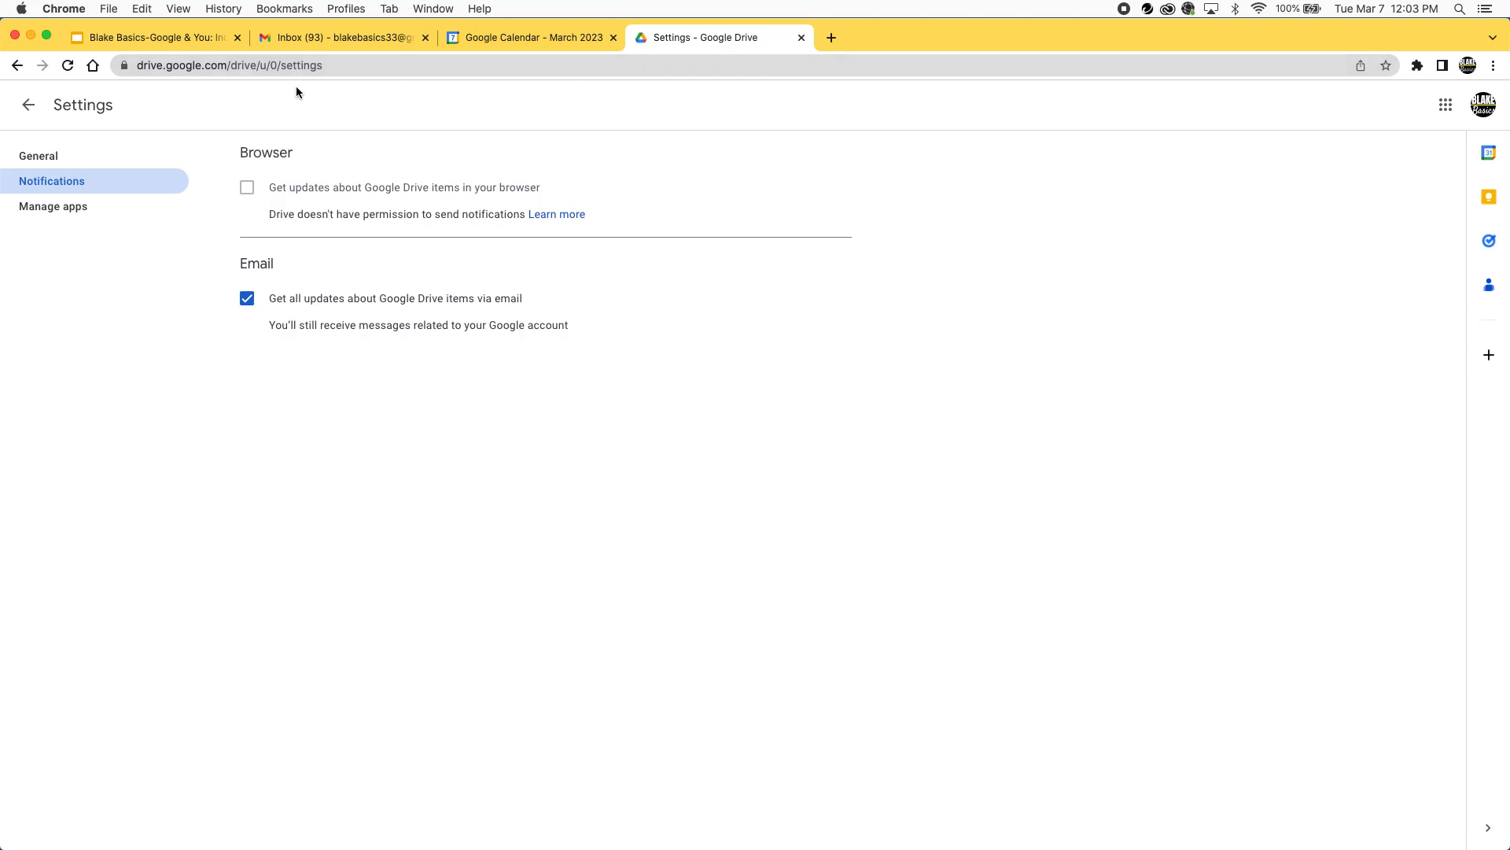
{"action": "left_click", "coordinate": [26, 103]}
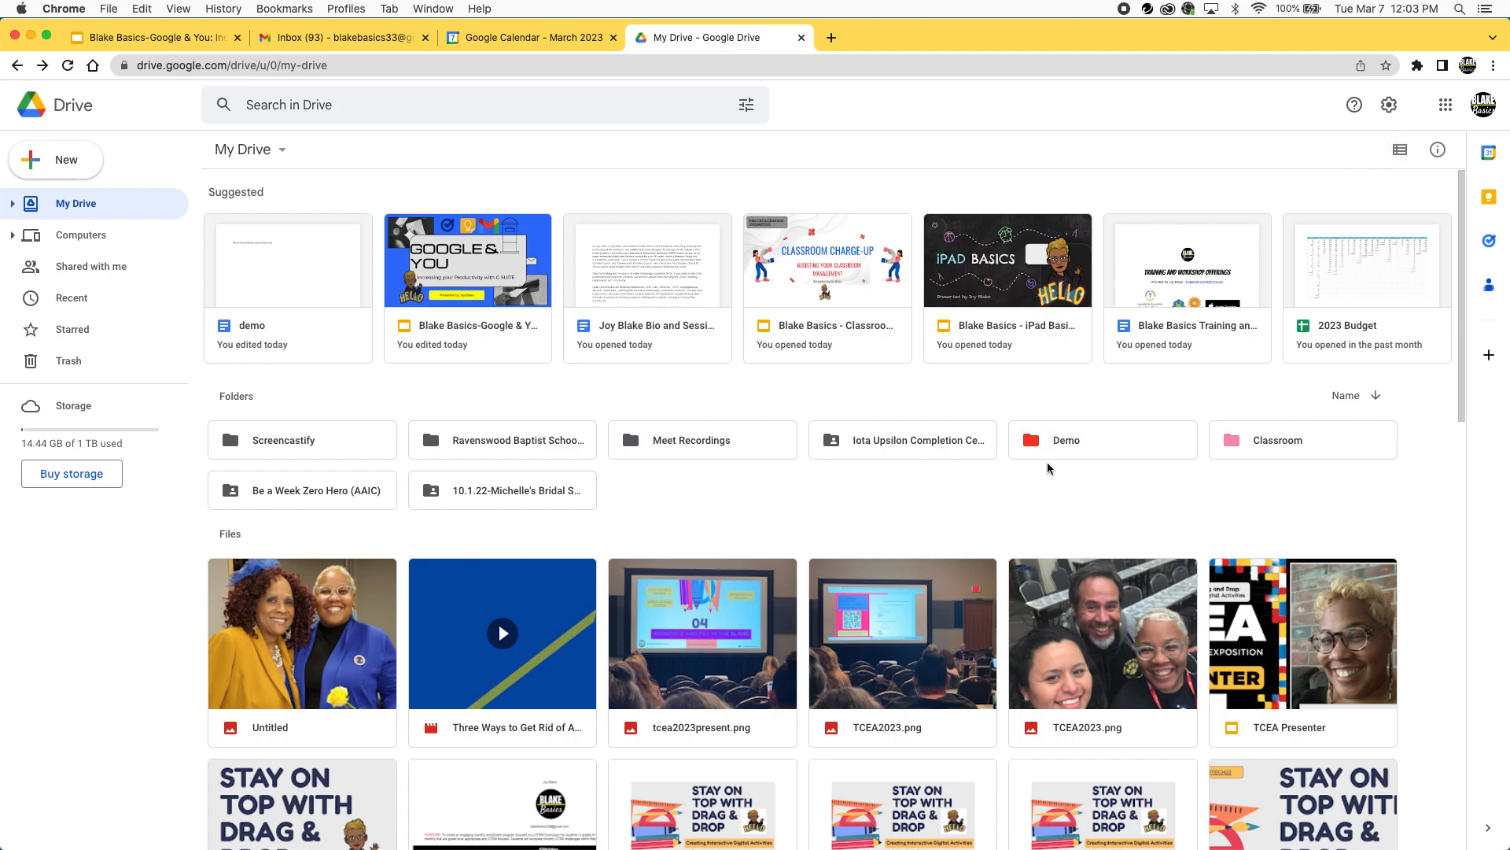
Switch My Drive between list and grid layouts, ending with the list layout, and open the Recent files.
{"action": "left_click", "coordinate": [1401, 151]}
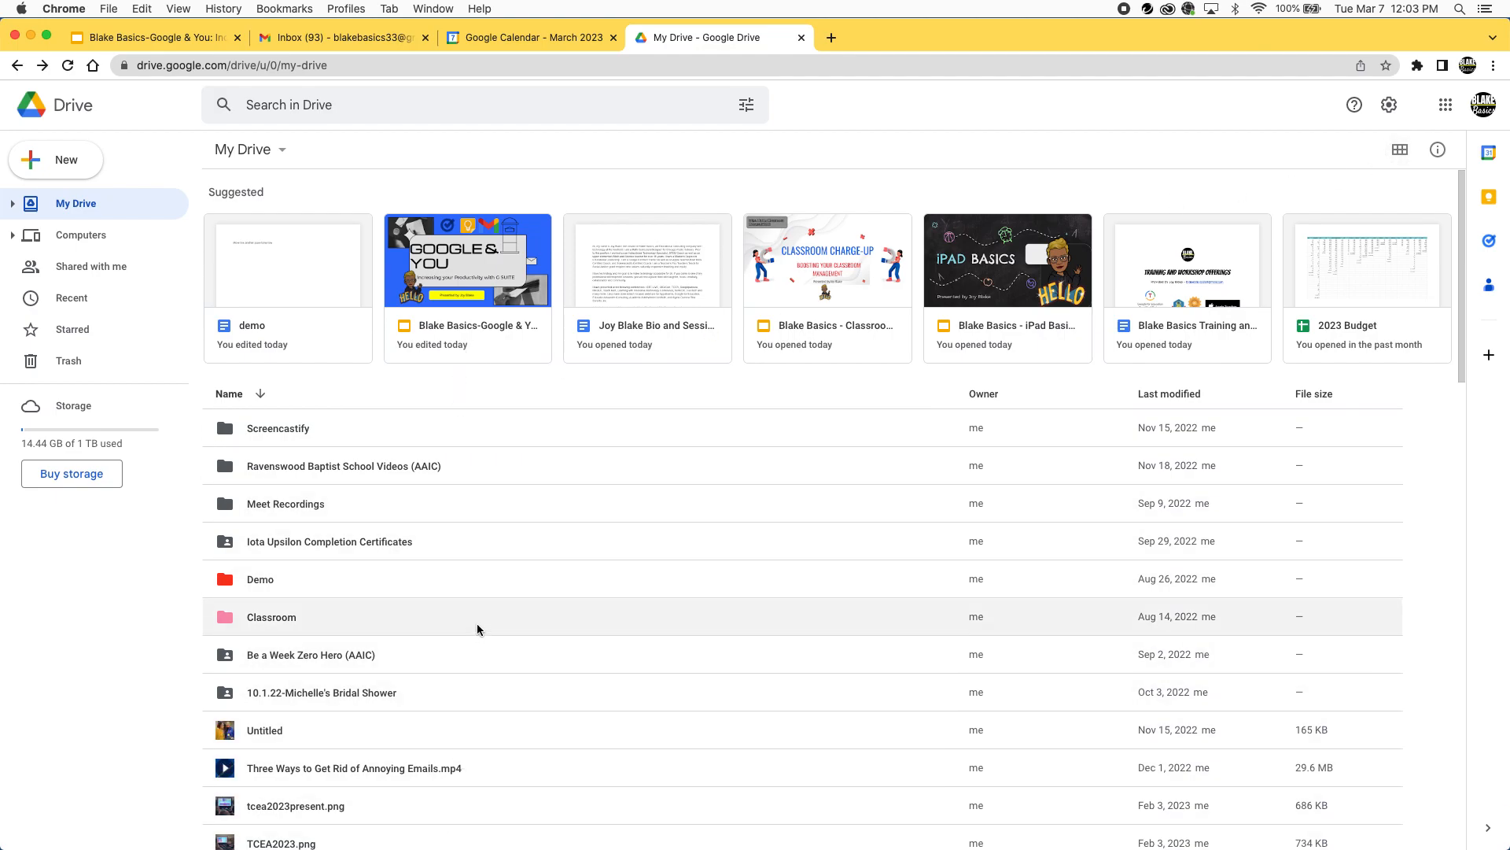
{"action": "left_click", "coordinate": [1395, 157]}
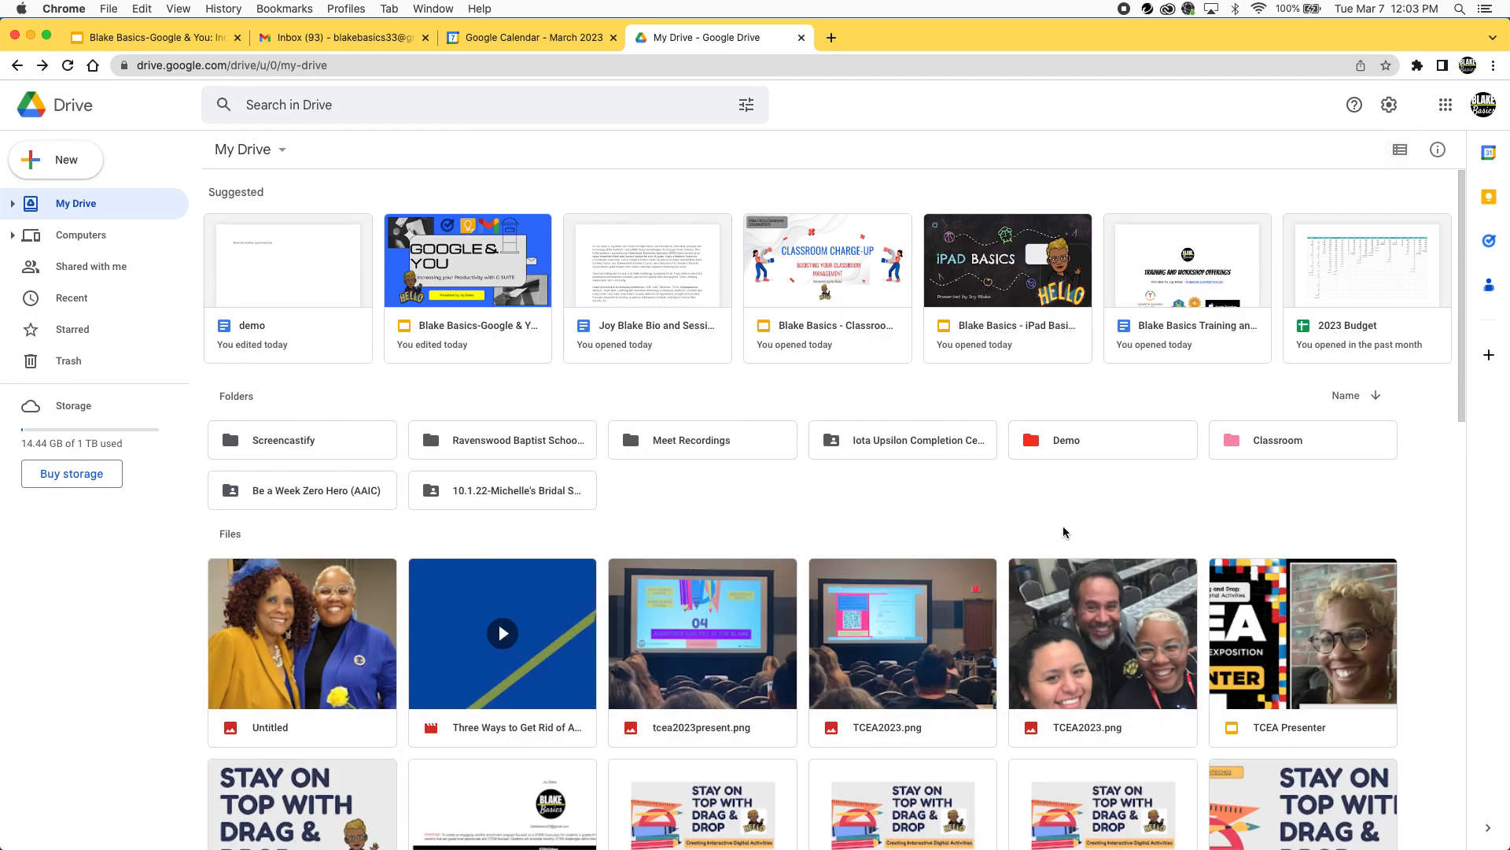
{"action": "left_click", "coordinate": [1401, 150]}
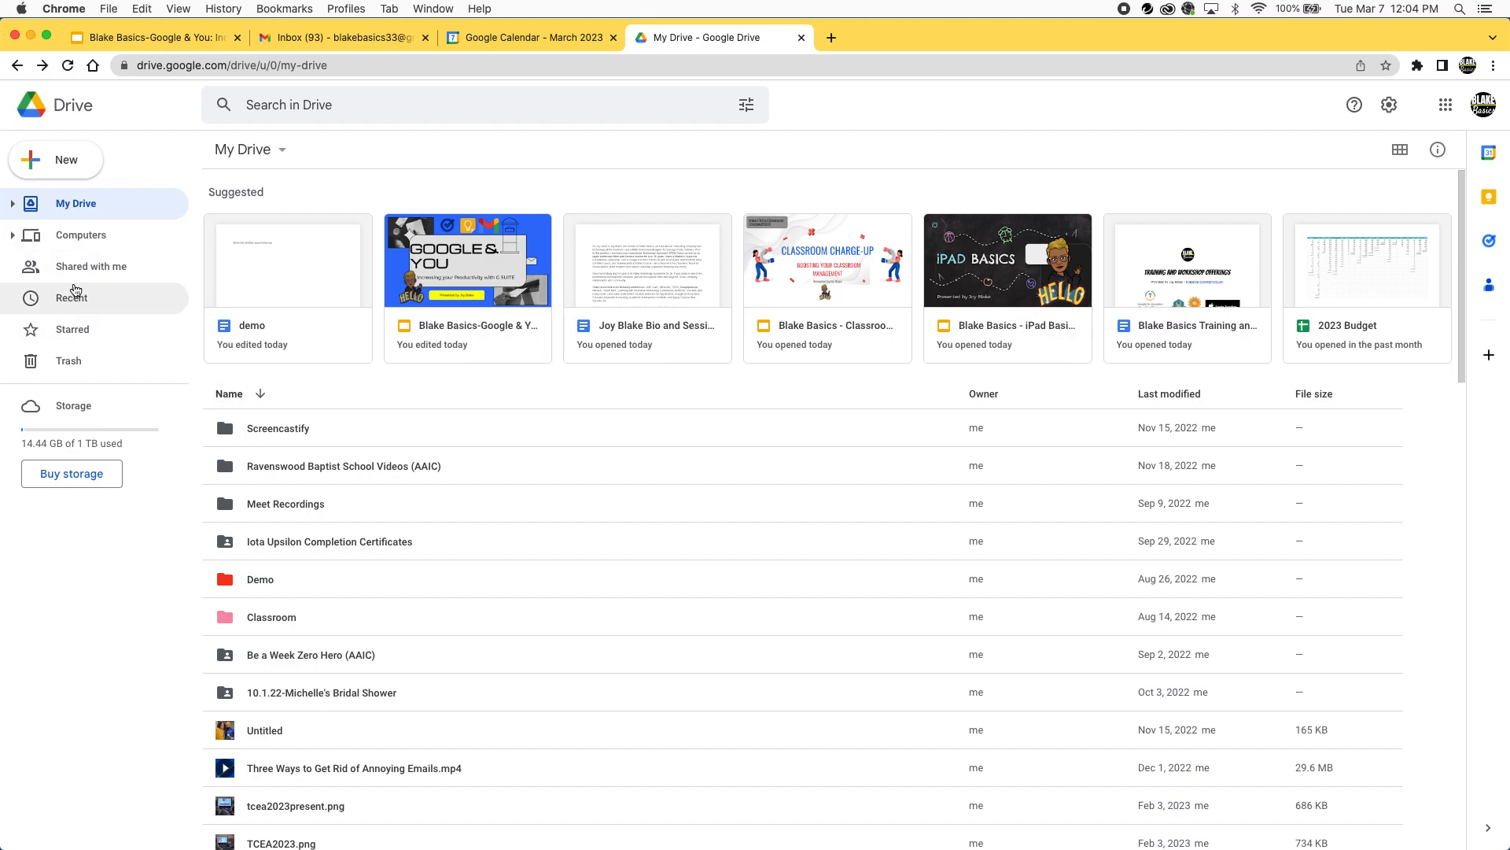
{"action": "left_click", "coordinate": [69, 304]}
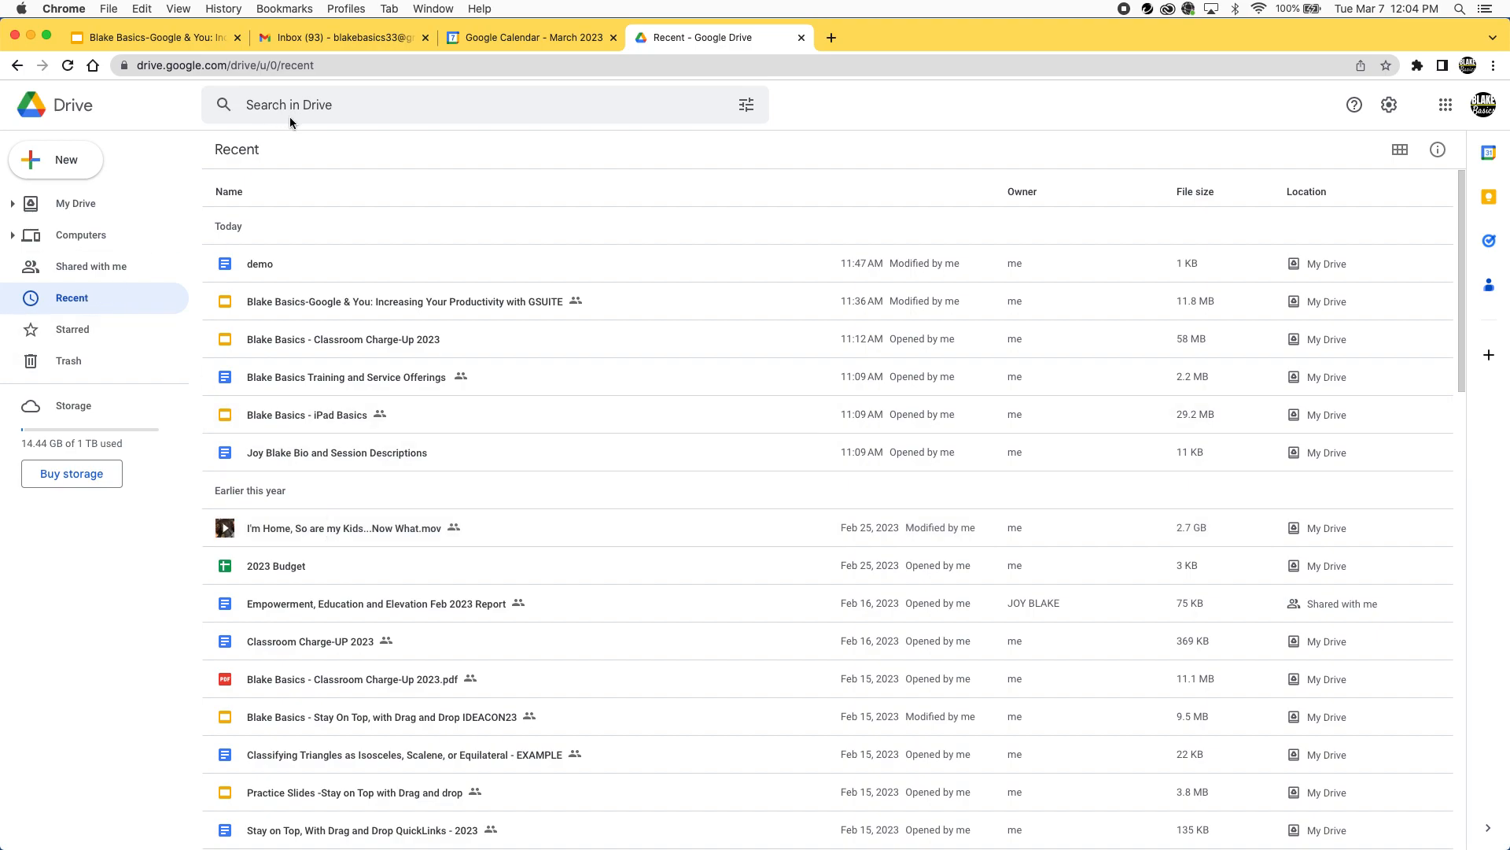
Check the Drive search suggestions, view the files shared with me, and return to My Drive.
{"action": "left_click", "coordinate": [313, 112]}
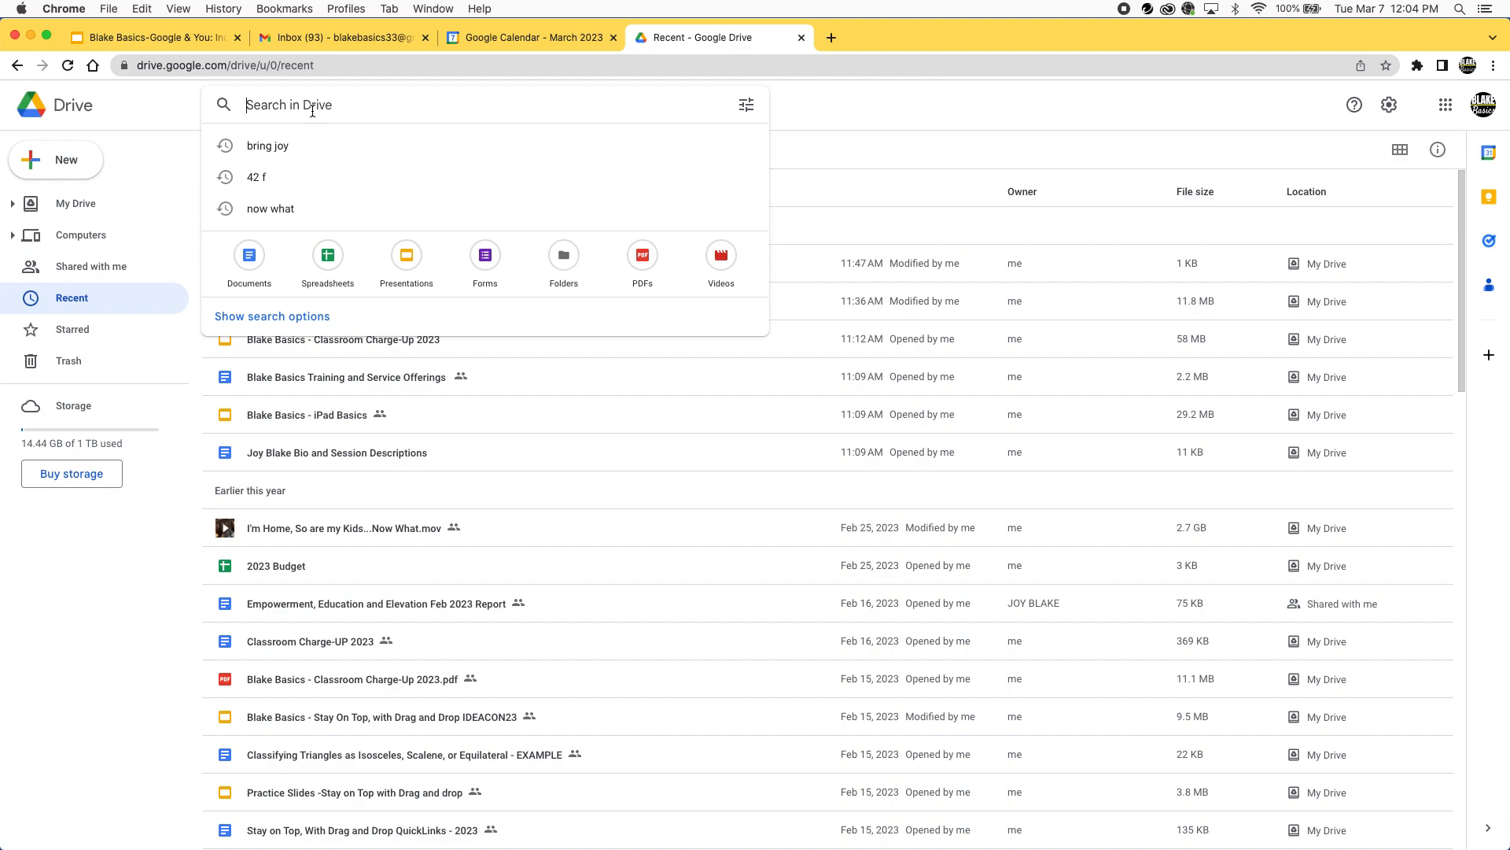
{"action": "left_click", "coordinate": [103, 273]}
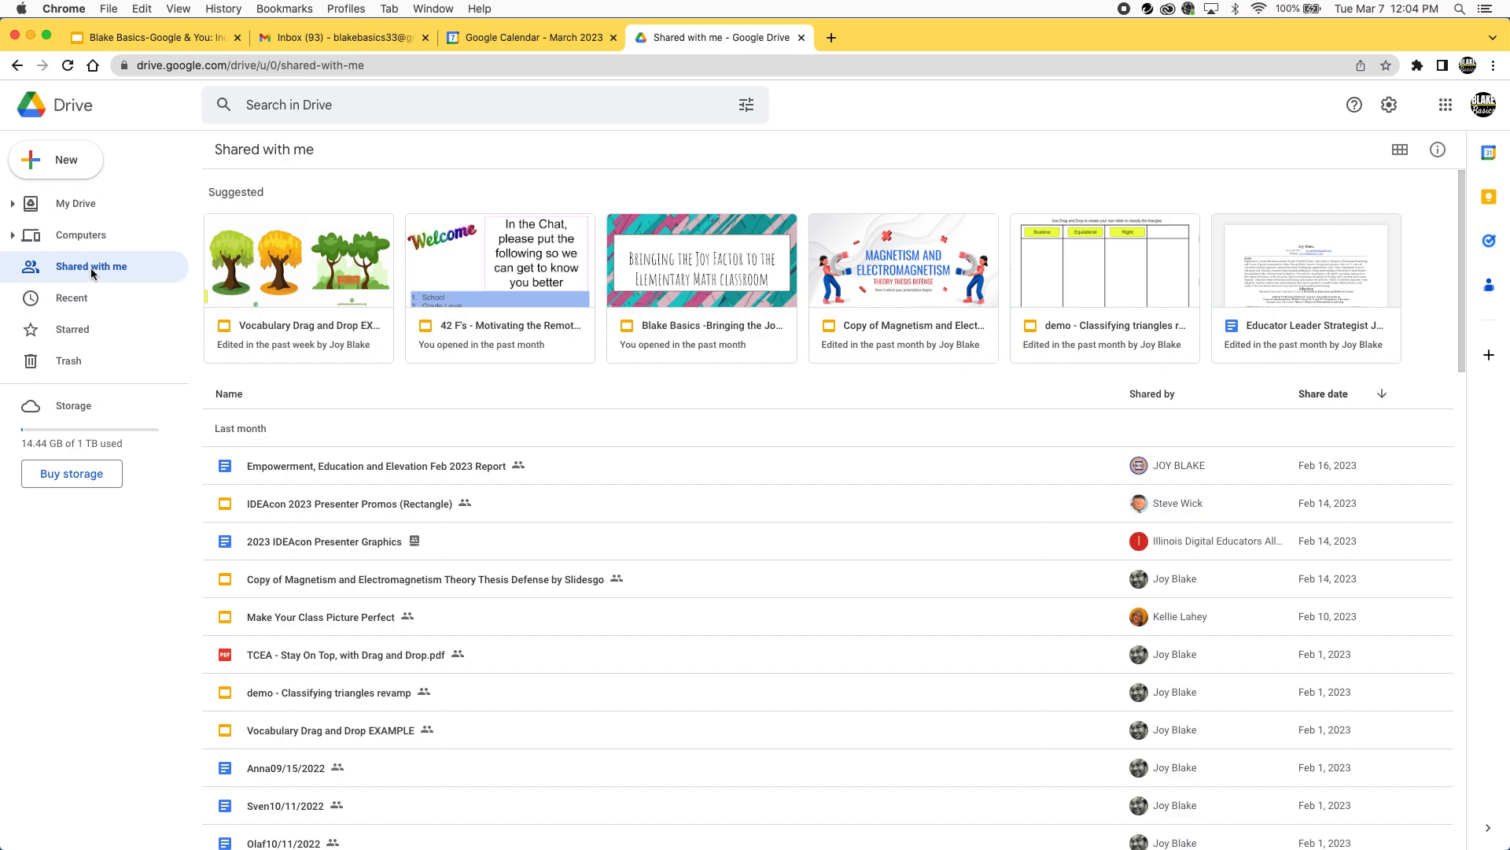
{"action": "left_click", "coordinate": [75, 206]}
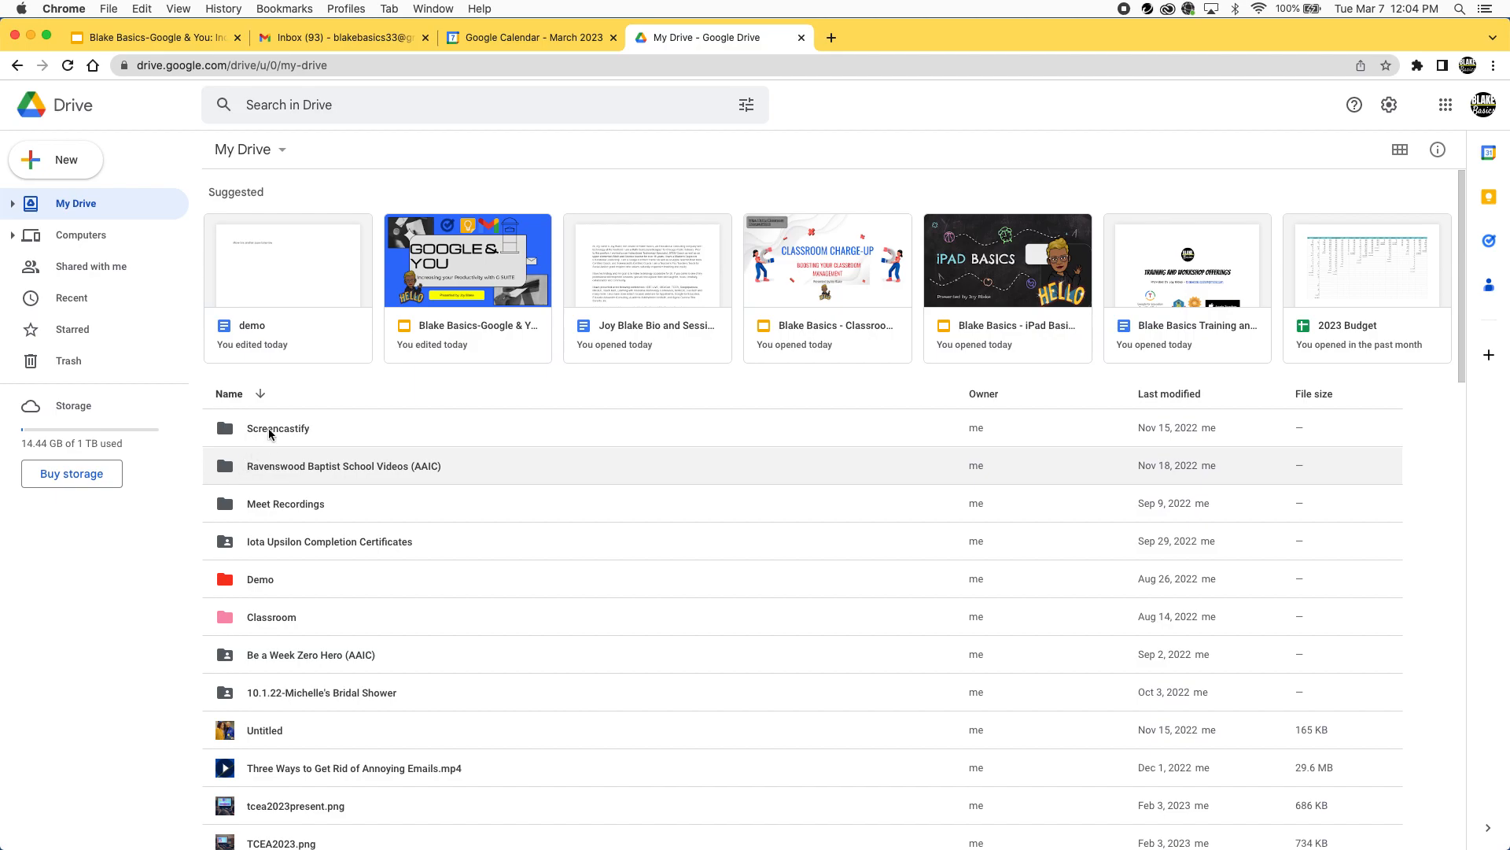
Review the Details and Activity information for My Drive and close the information pane.
{"action": "left_click", "coordinate": [456, 346]}
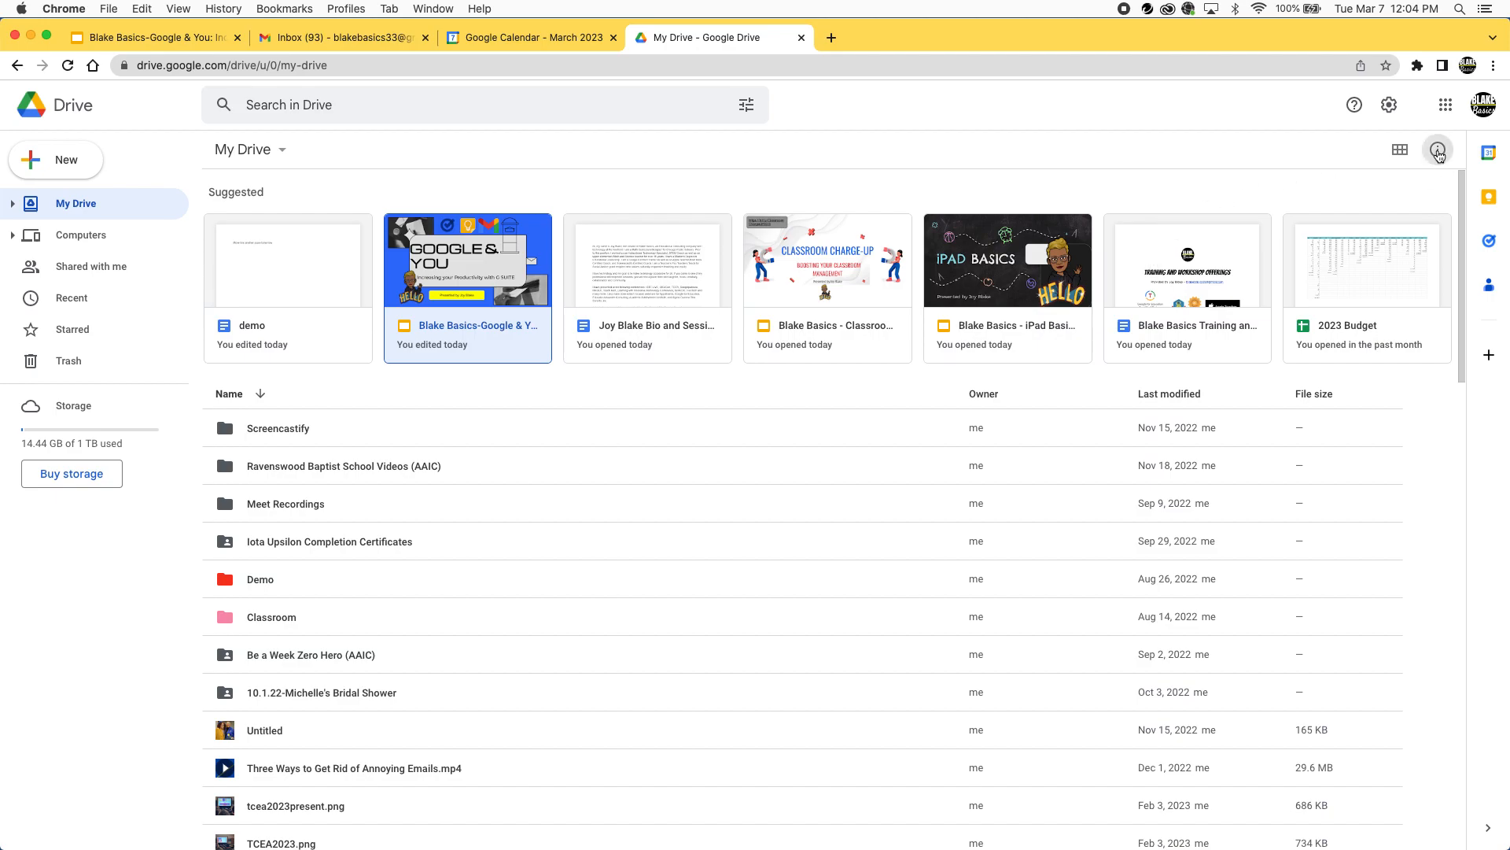
{"action": "left_click", "coordinate": [1438, 155]}
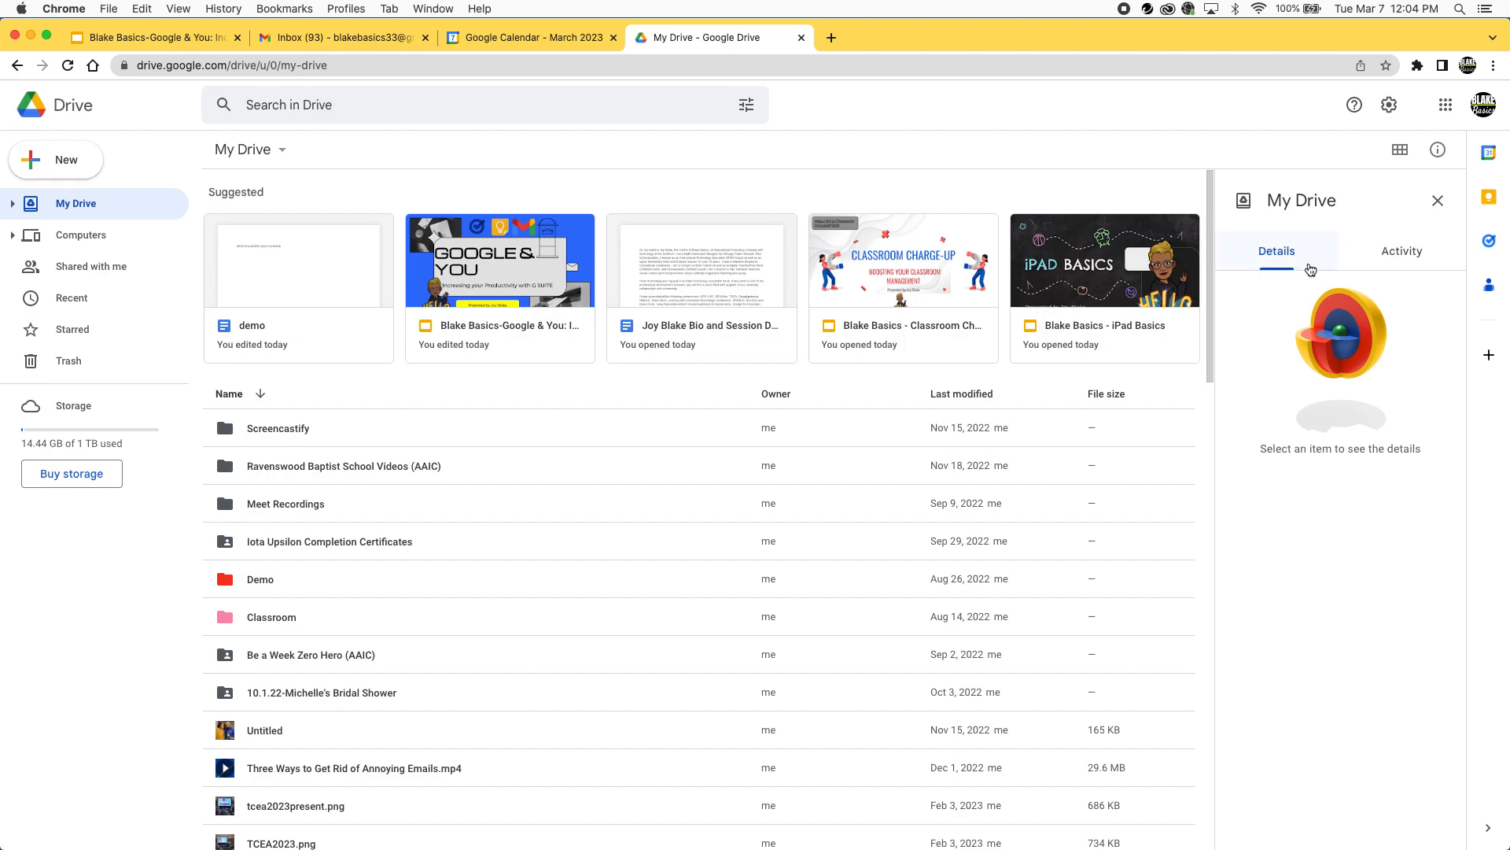
{"action": "left_click", "coordinate": [1414, 264]}
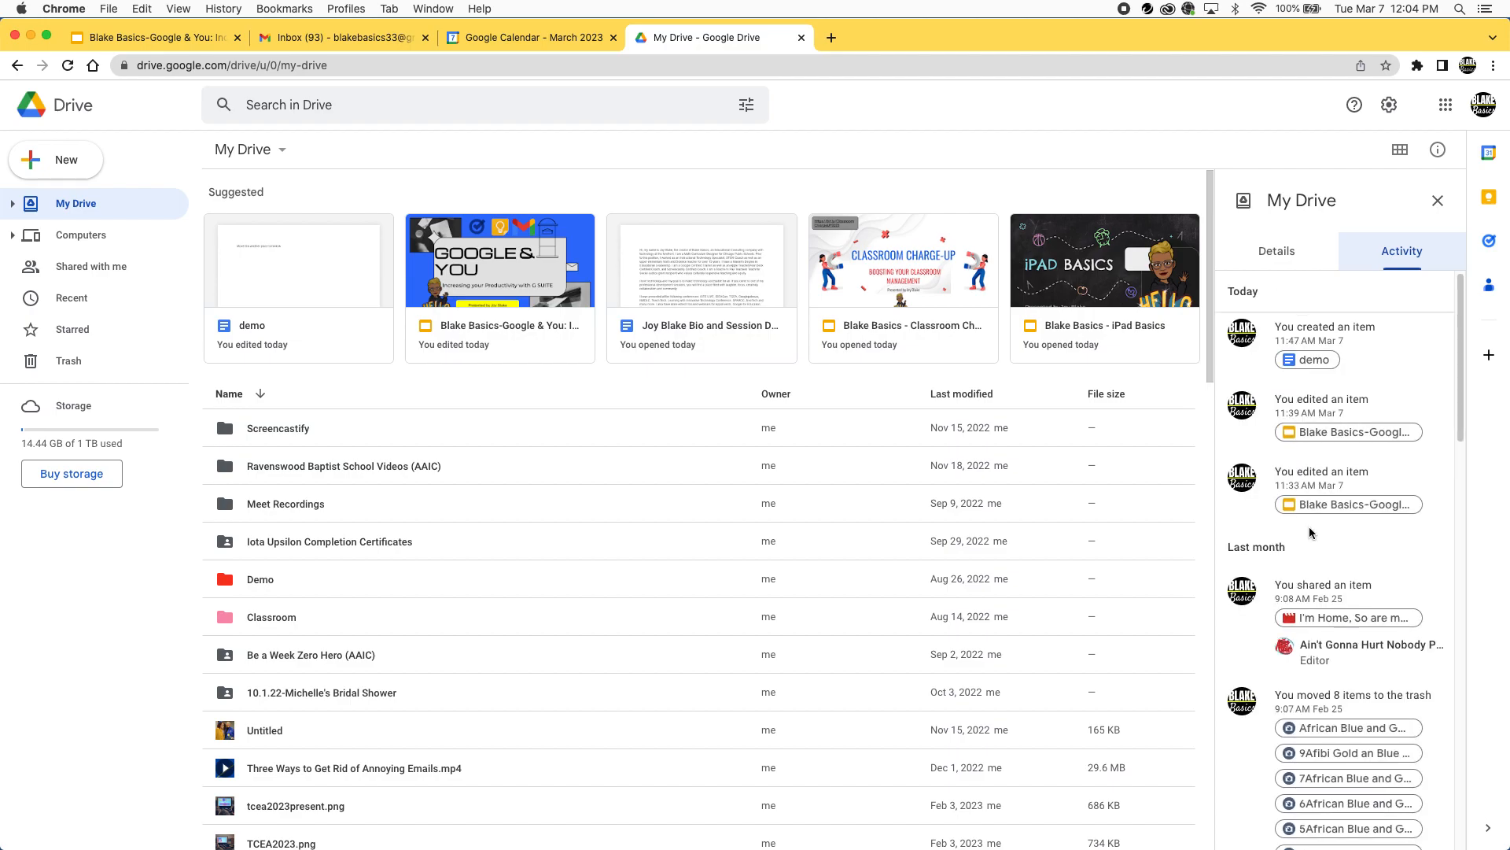
{"action": "scroll", "coordinate": [1310, 533], "scroll_direction": "down", "scroll_amount": 5}
{"action": "scroll", "coordinate": [1325, 532], "scroll_direction": "down", "scroll_amount": 5}
{"action": "scroll", "coordinate": [1327, 531], "scroll_direction": "down", "scroll_amount": 5}
{"action": "scroll", "coordinate": [1327, 532], "scroll_direction": "up", "scroll_amount": 15}
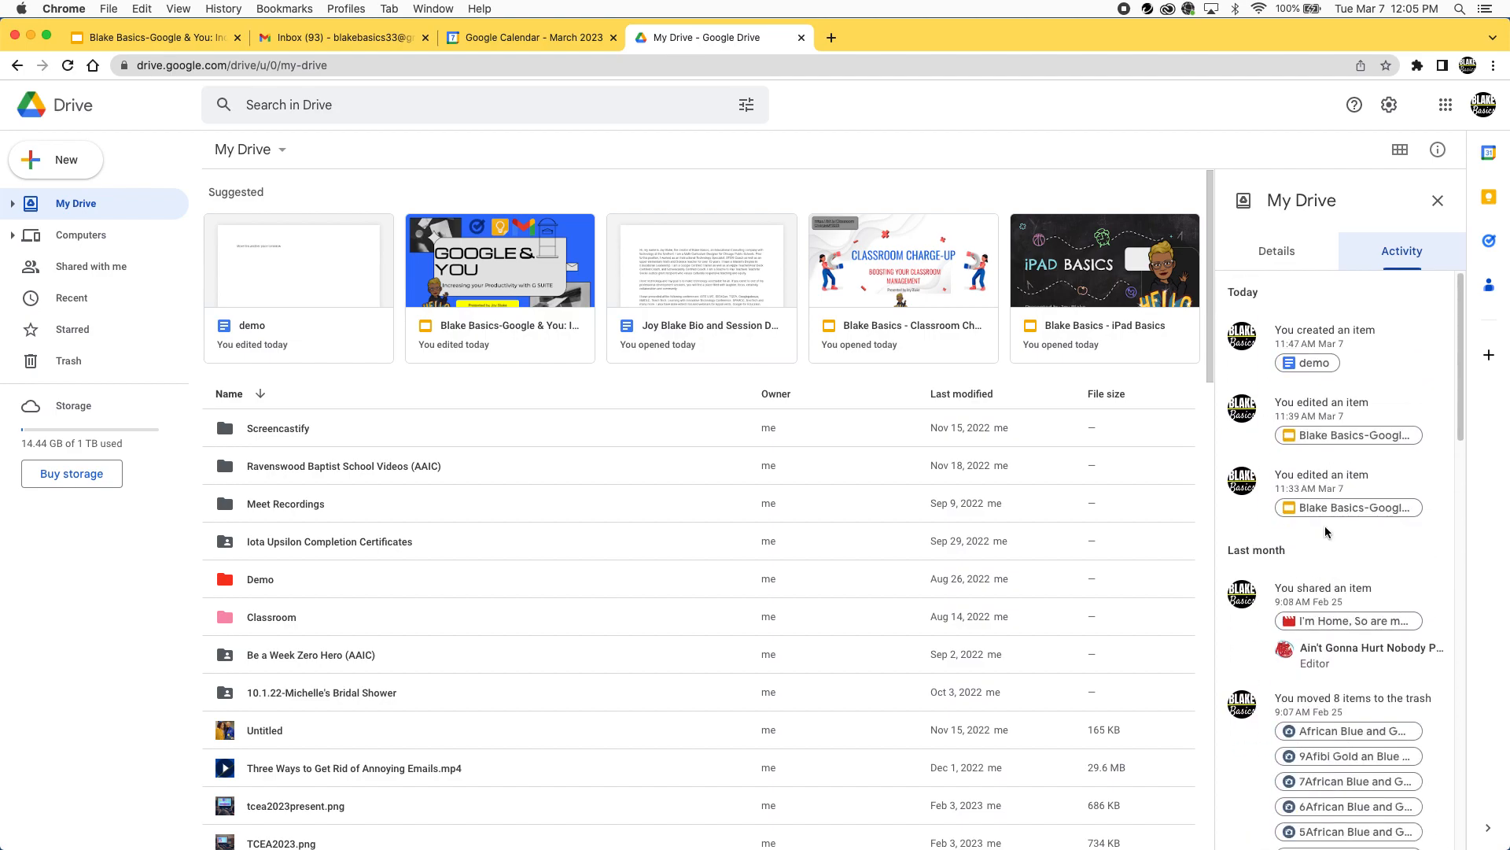
{"action": "left_click", "coordinate": [1288, 254]}
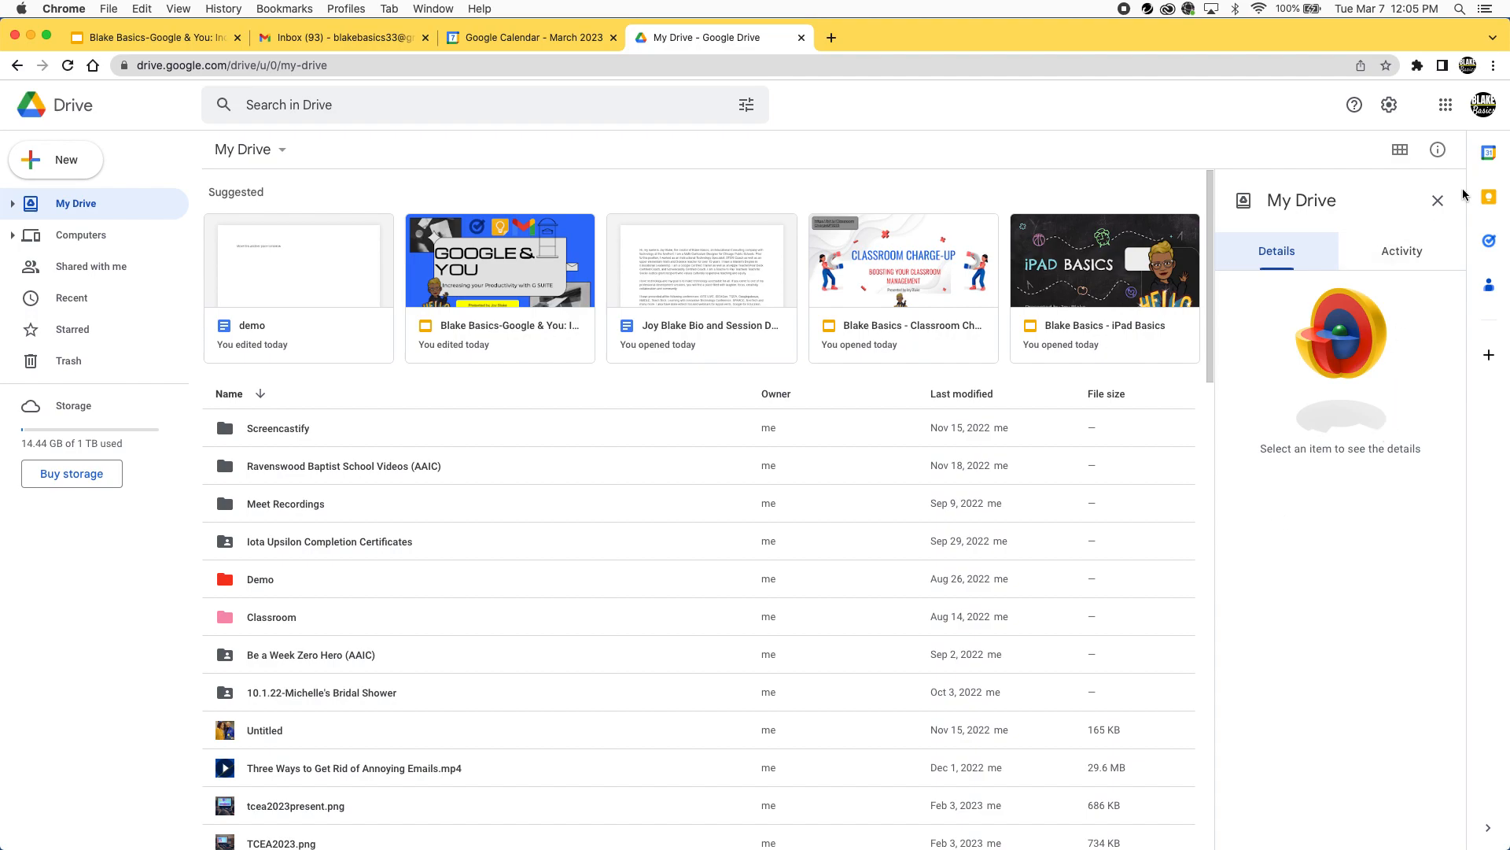
{"action": "left_click", "coordinate": [1438, 203]}
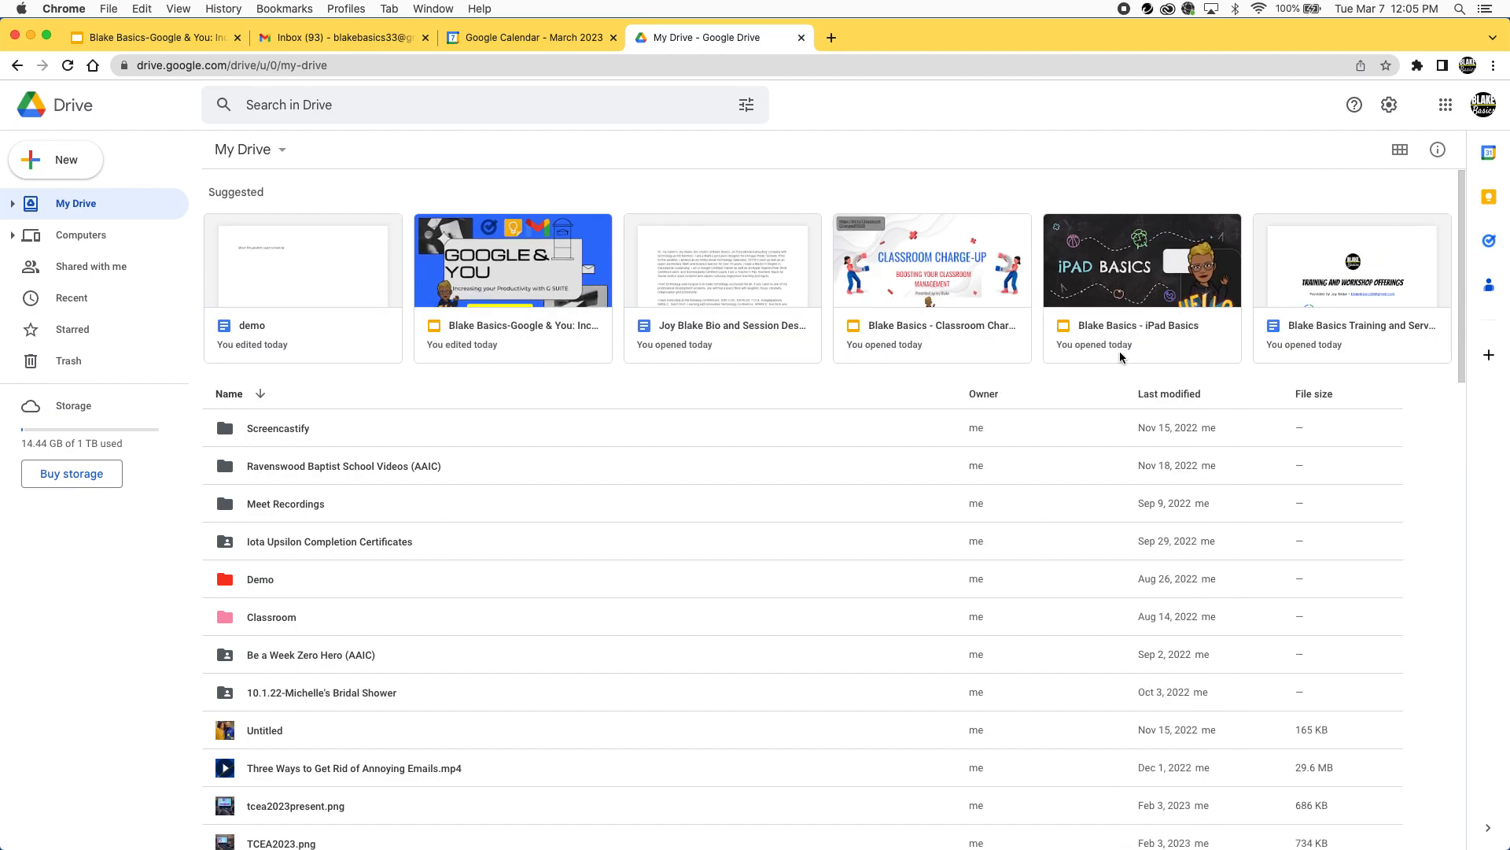
Select the TCEA Presenter file in My Drive, preview it, and return to the file list.
{"action": "scroll", "coordinate": [336, 470], "scroll_direction": "down", "scroll_amount": 5}
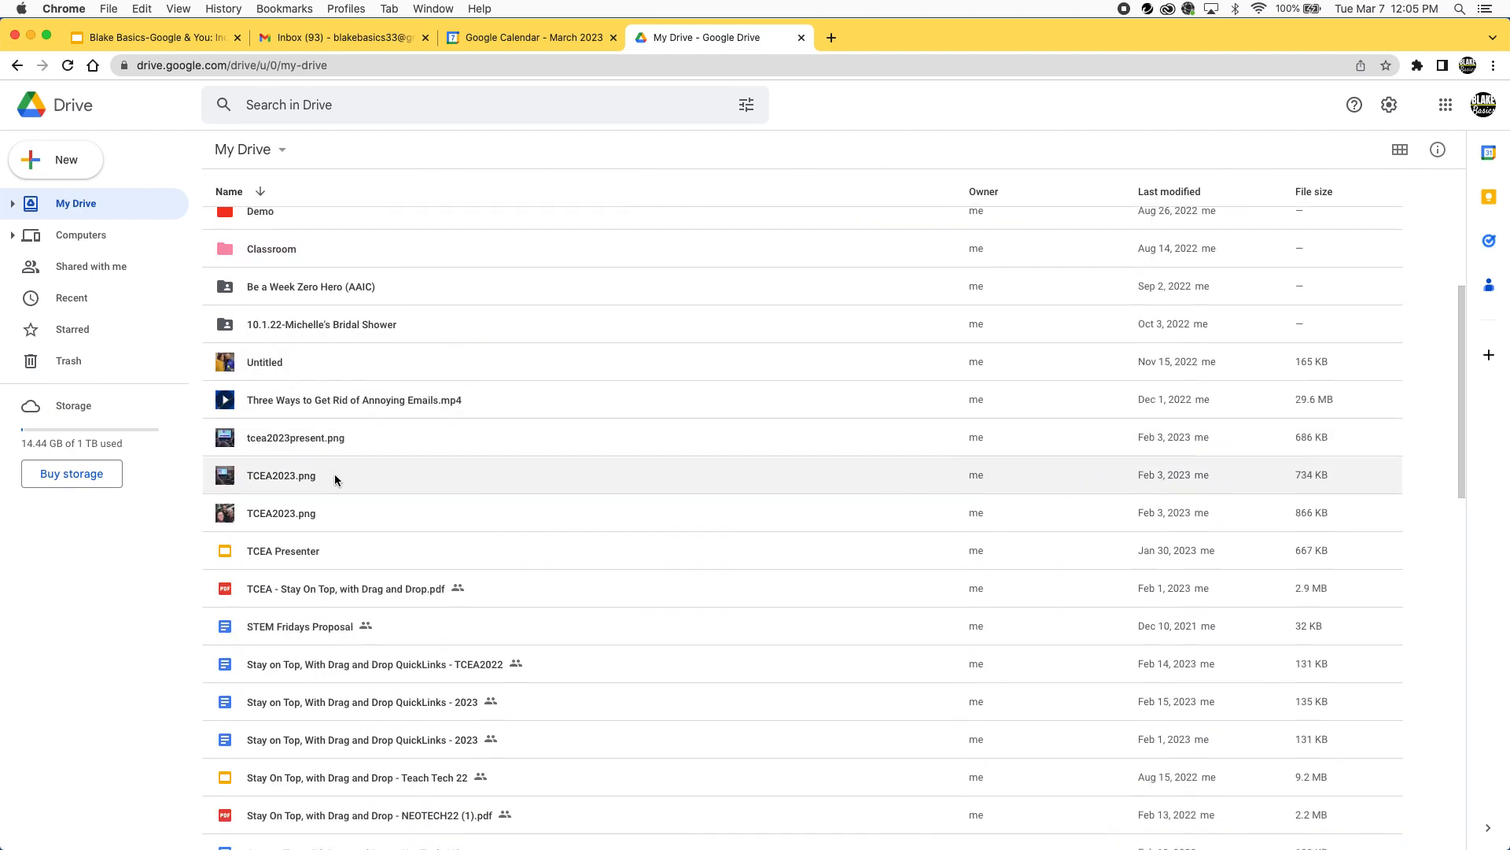
{"action": "left_click", "coordinate": [303, 560]}
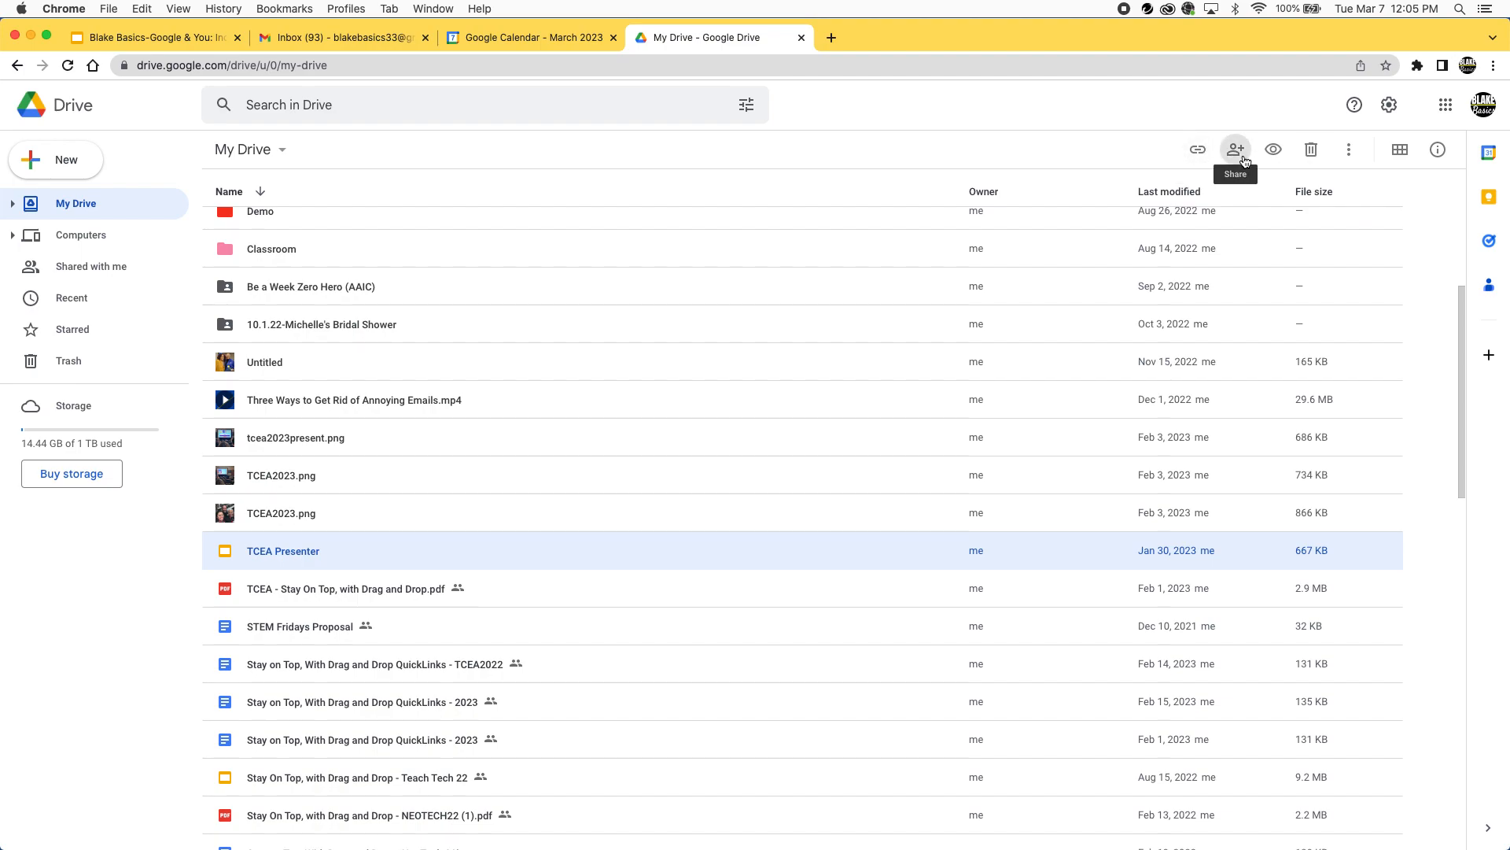
{"action": "left_click", "coordinate": [1270, 159]}
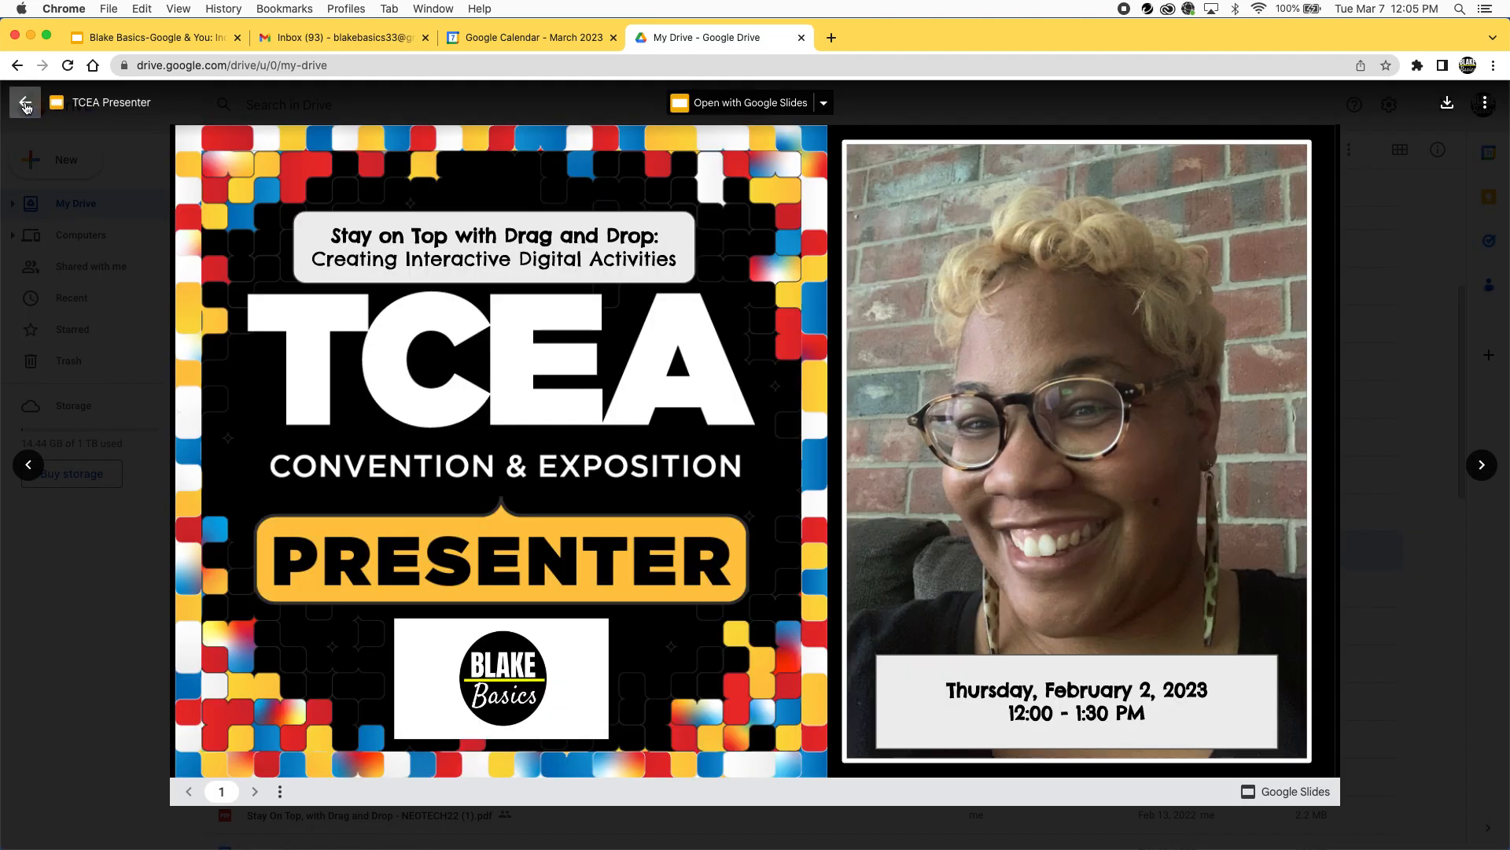
{"action": "left_click", "coordinate": [26, 104]}
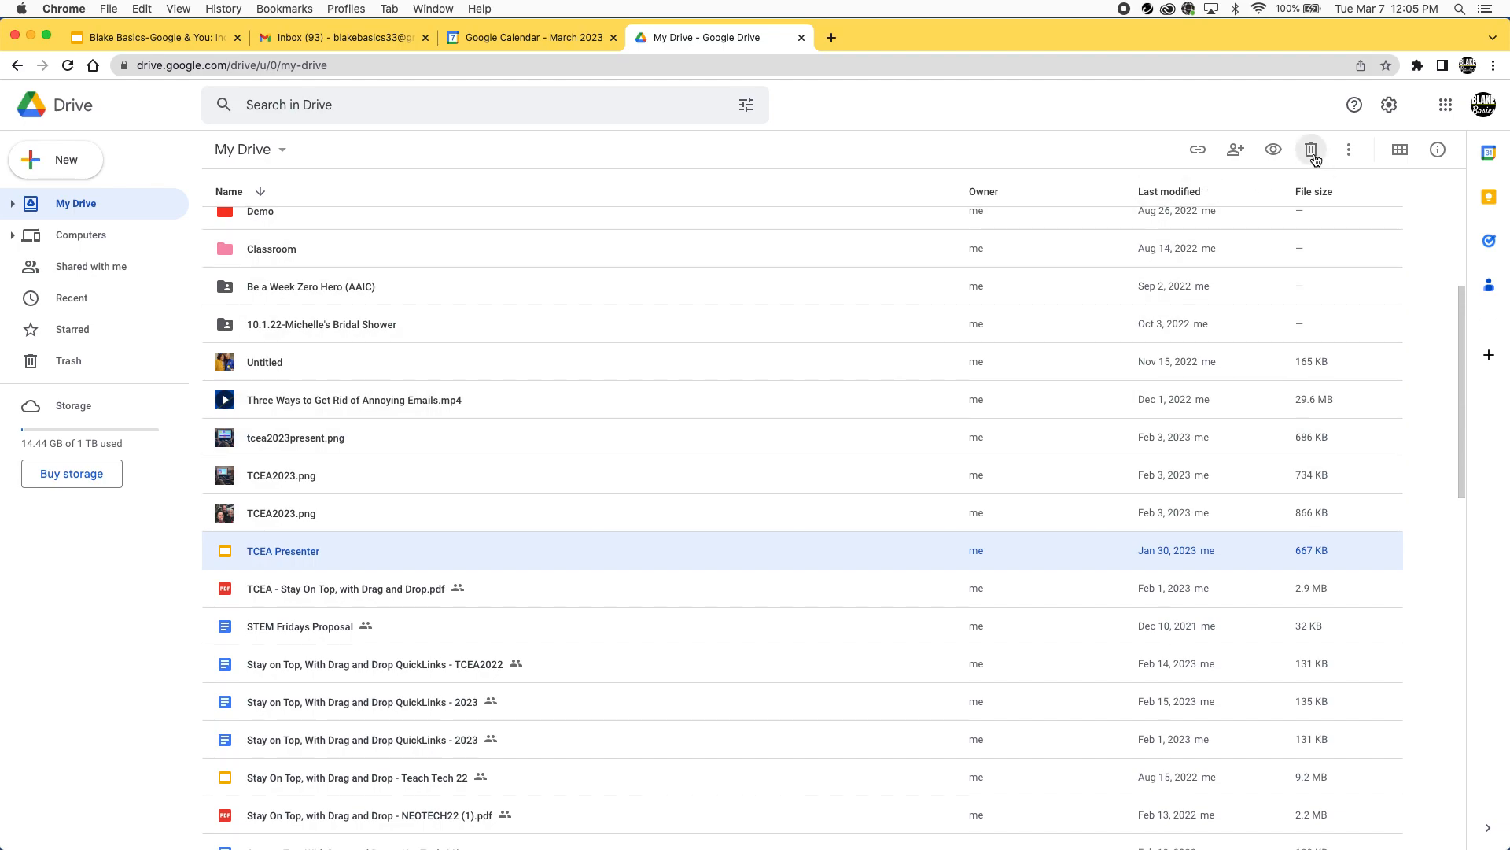
Review the additional actions and file details of TCEA Presenter, close the details and deselect the file.
{"action": "left_click", "coordinate": [1350, 159]}
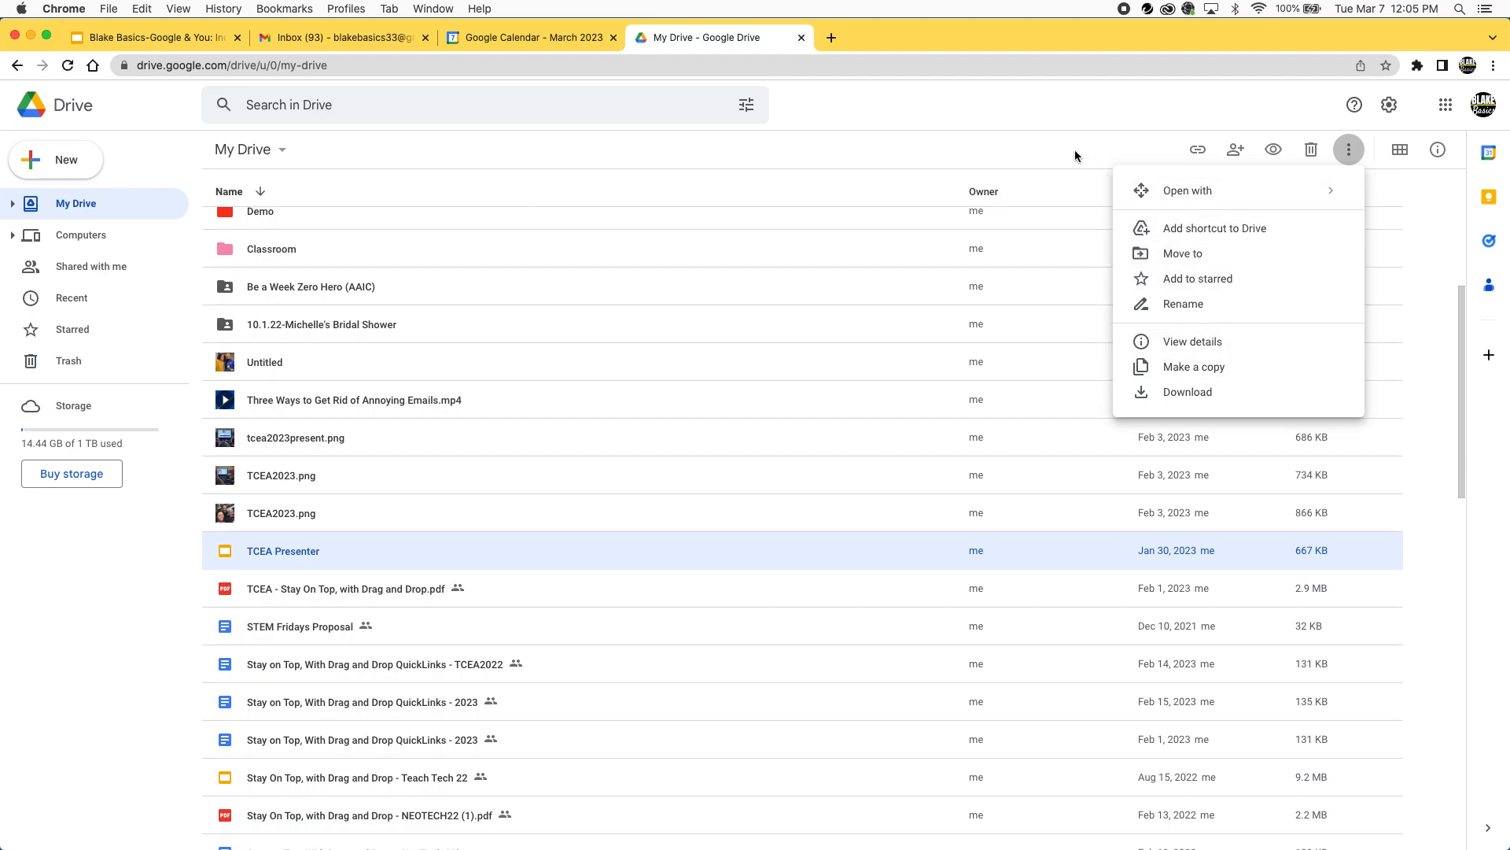
{"action": "left_click", "coordinate": [1438, 150]}
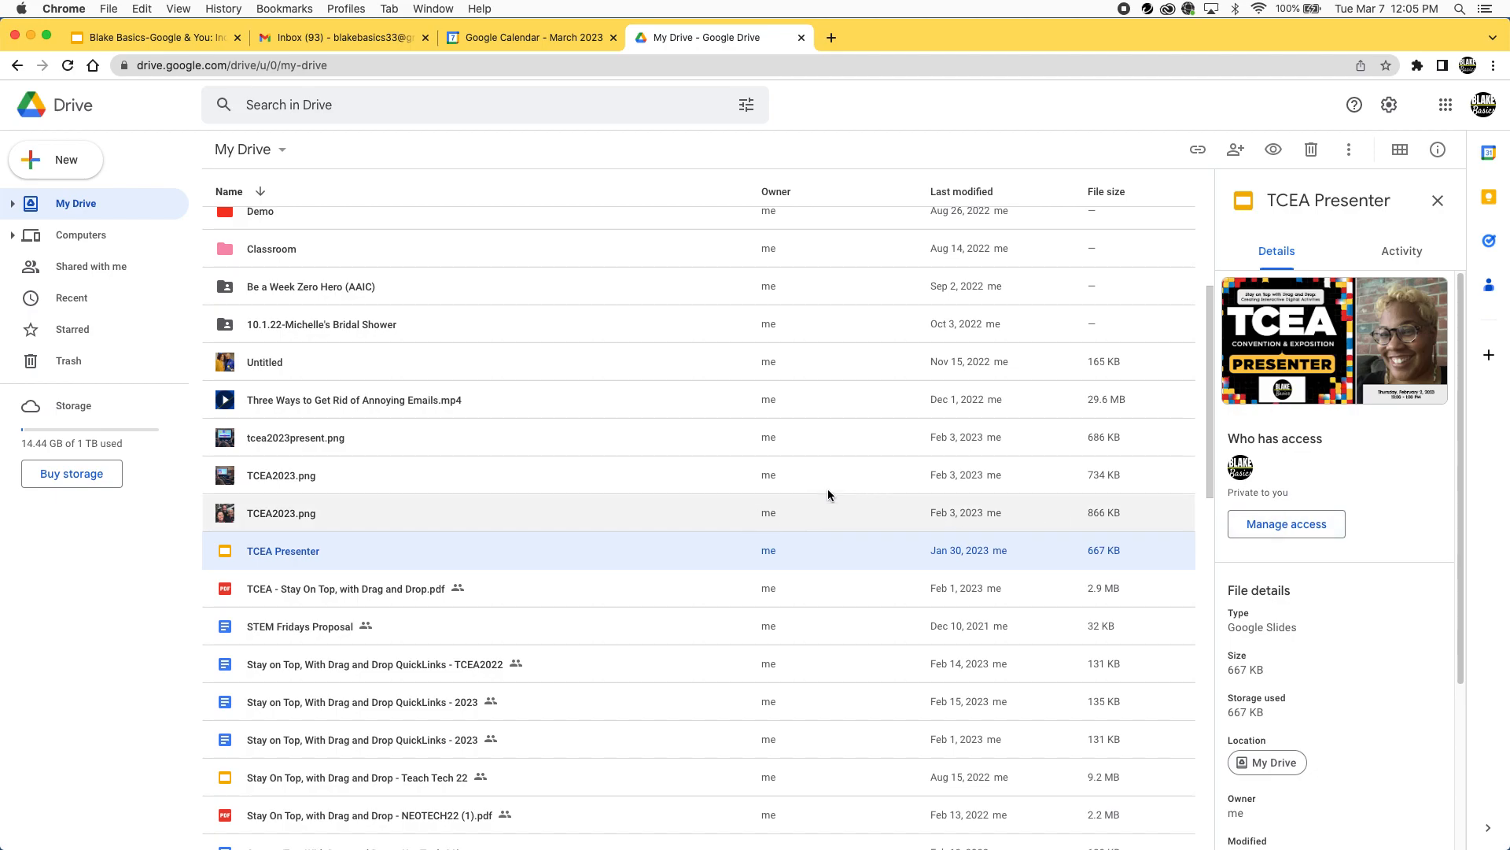
{"action": "scroll", "coordinate": [1406, 398], "scroll_direction": "down", "scroll_amount": 2}
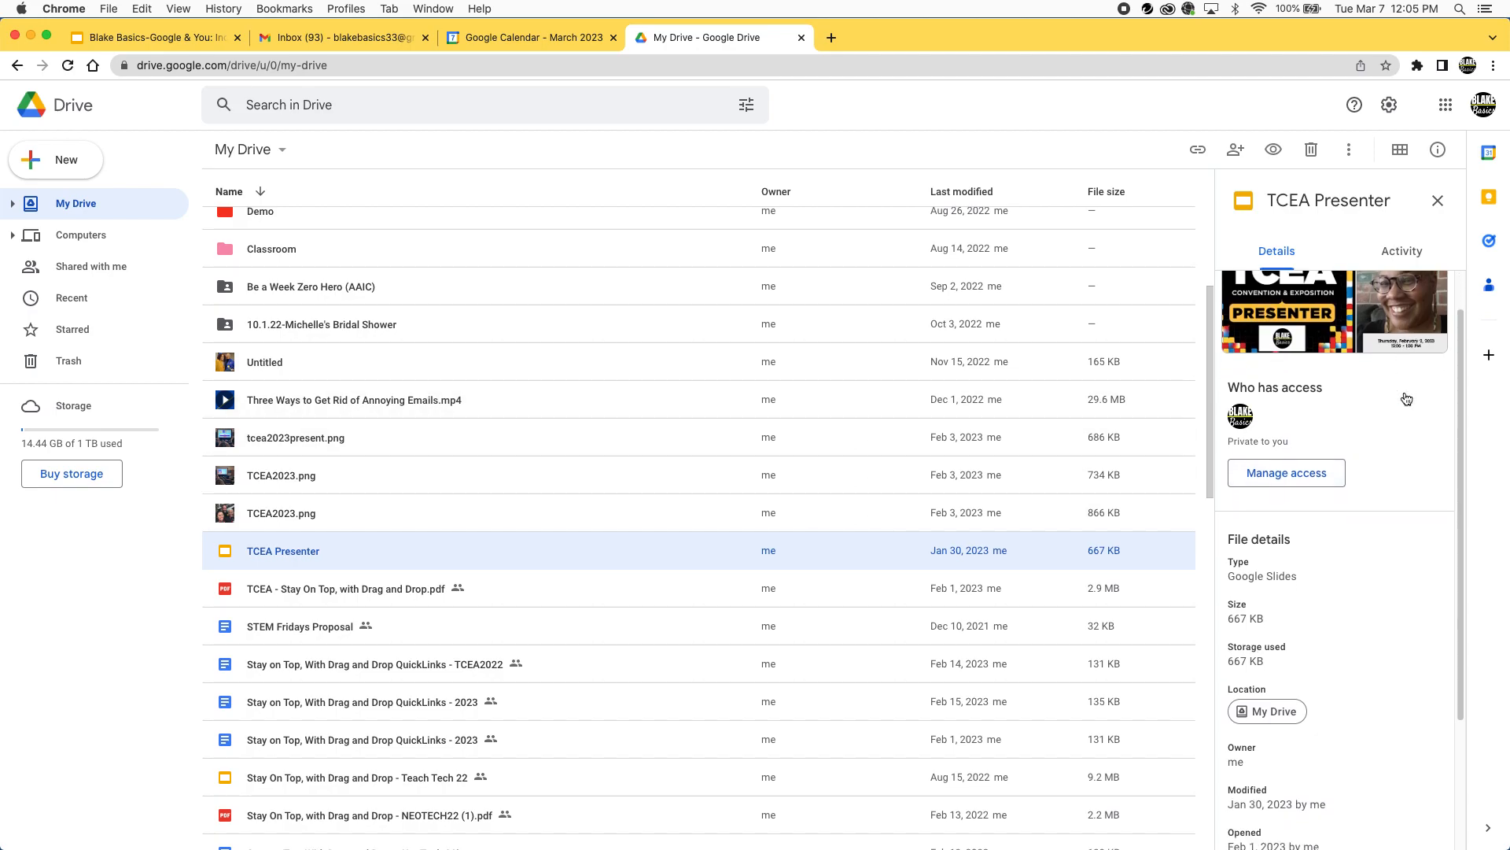
{"action": "scroll", "coordinate": [1373, 361], "scroll_direction": "down", "scroll_amount": 5}
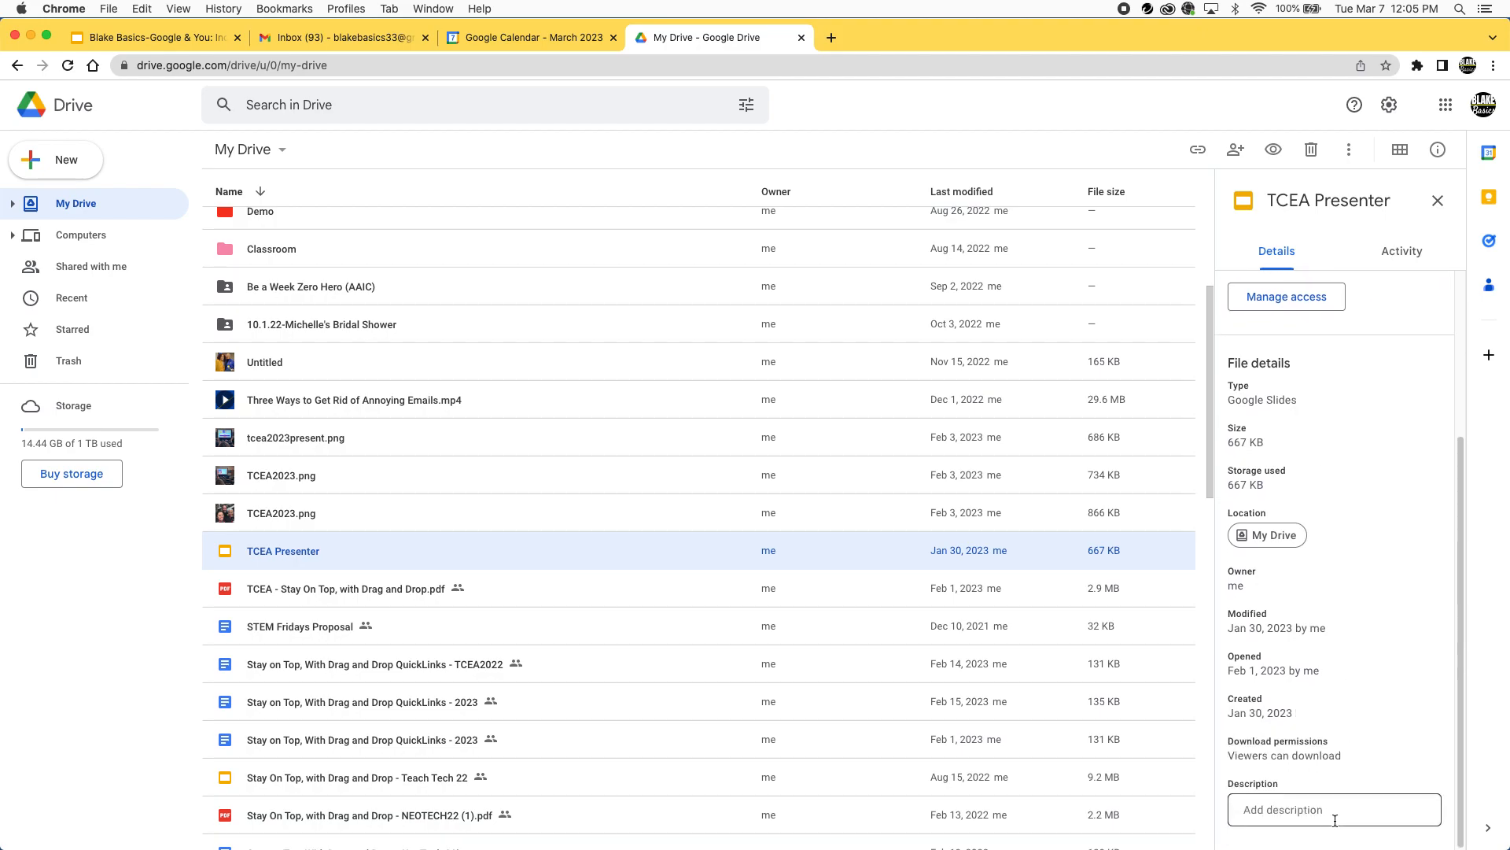
{"action": "left_click", "coordinate": [1438, 200]}
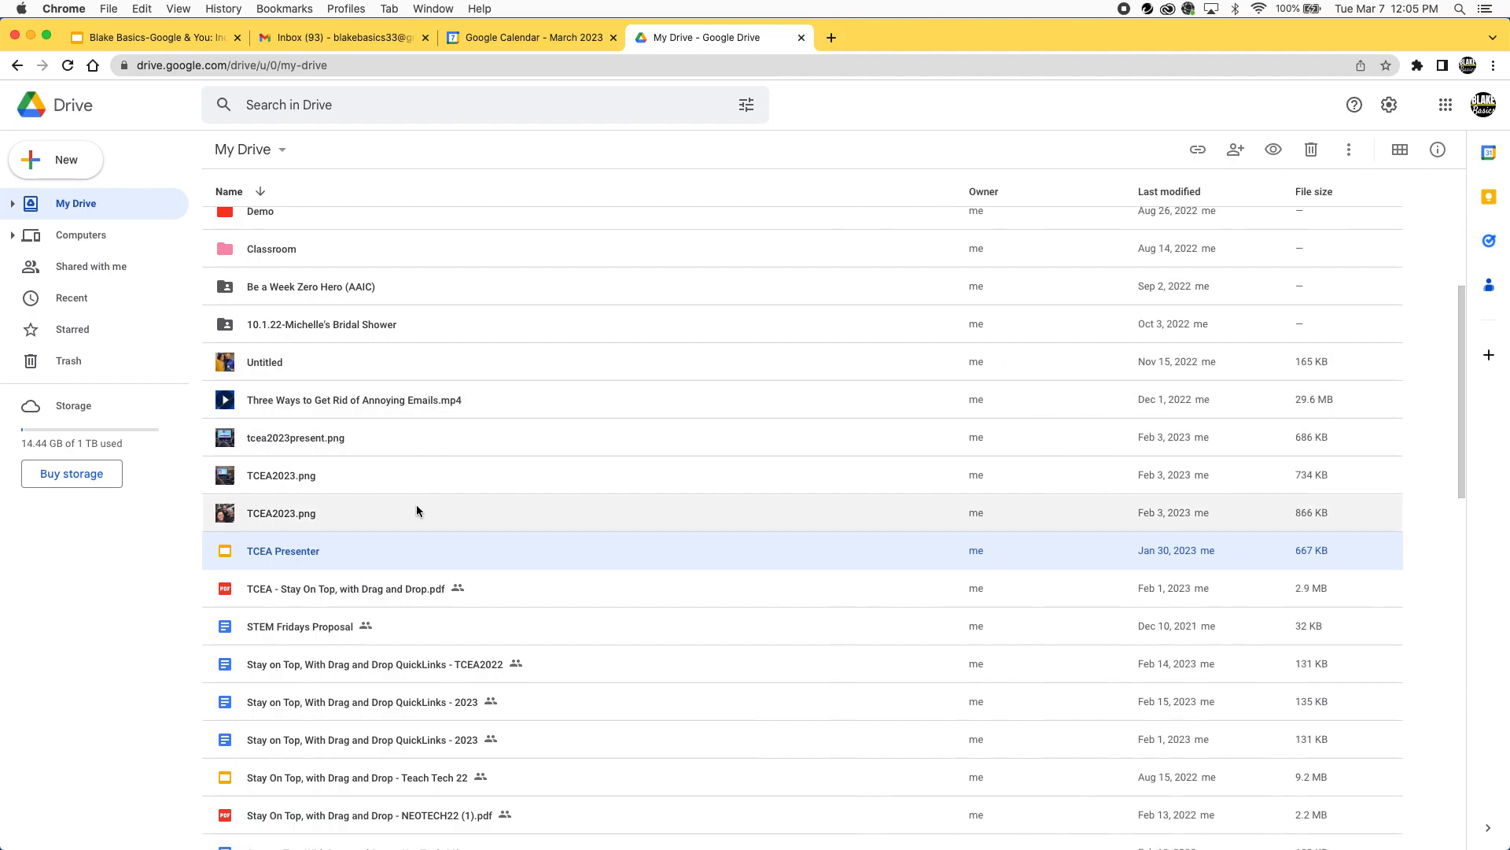
{"action": "left_click", "coordinate": [194, 212]}
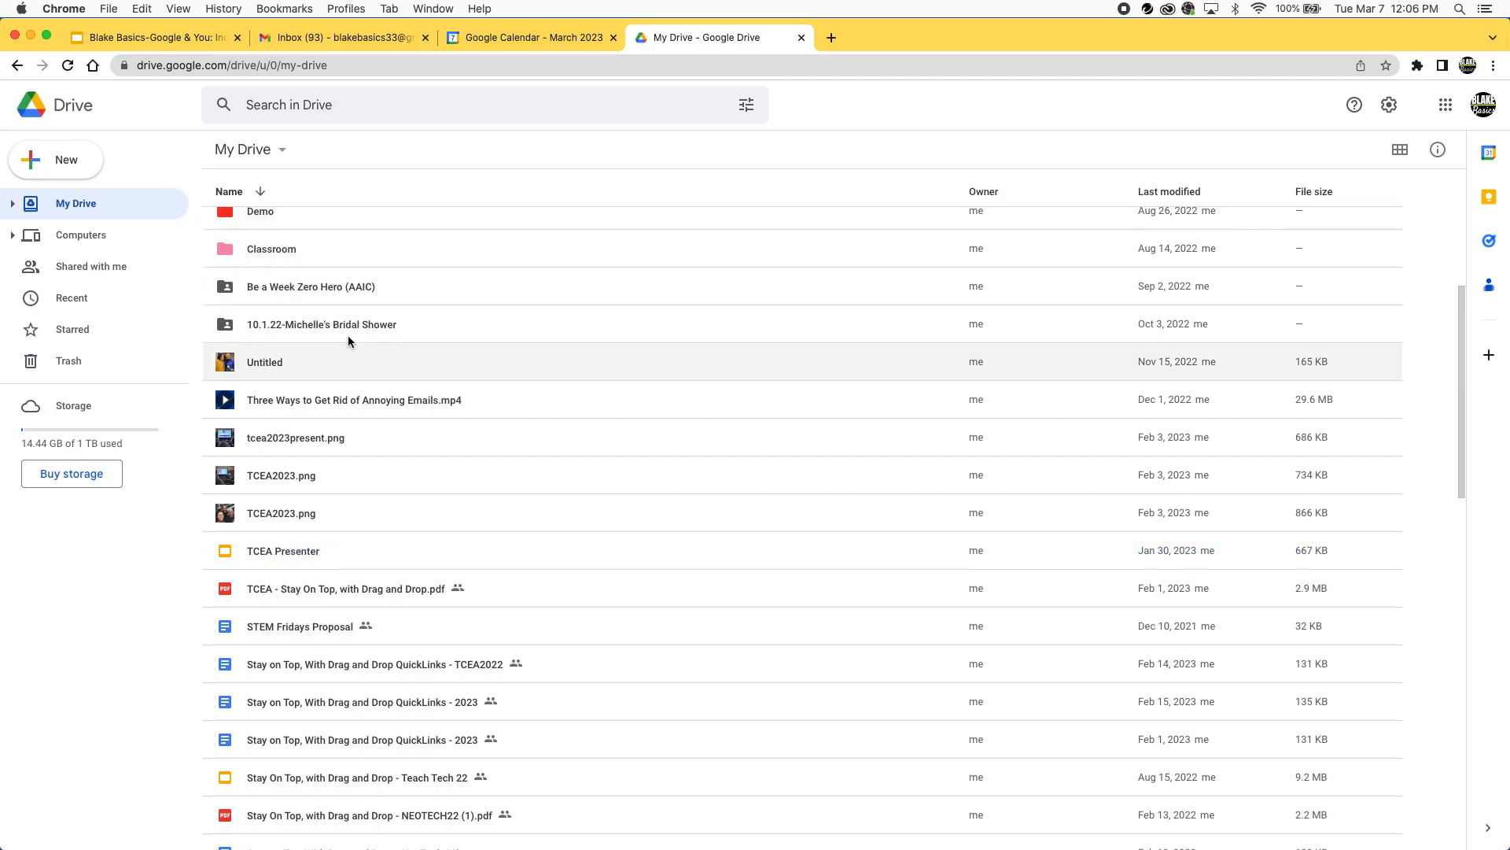
Change My Drive to the grid layout, browse its files, and switch to the Google Slides presentation.
{"action": "scroll", "coordinate": [346, 338], "scroll_direction": "down", "scroll_amount": 5}
{"action": "scroll", "coordinate": [347, 341], "scroll_direction": "up", "scroll_amount": 10}
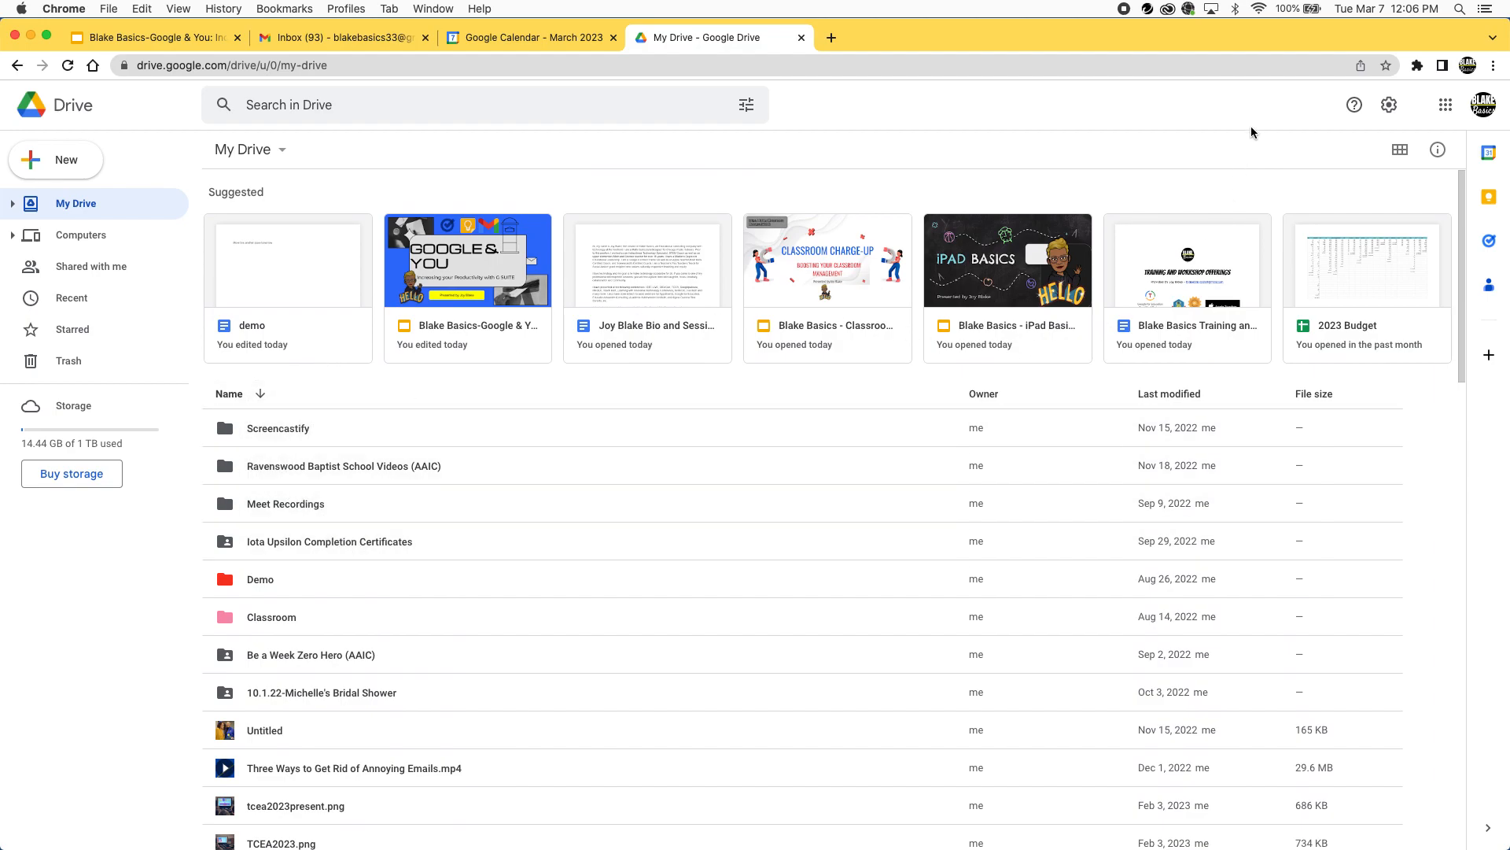
{"action": "left_click", "coordinate": [1400, 151]}
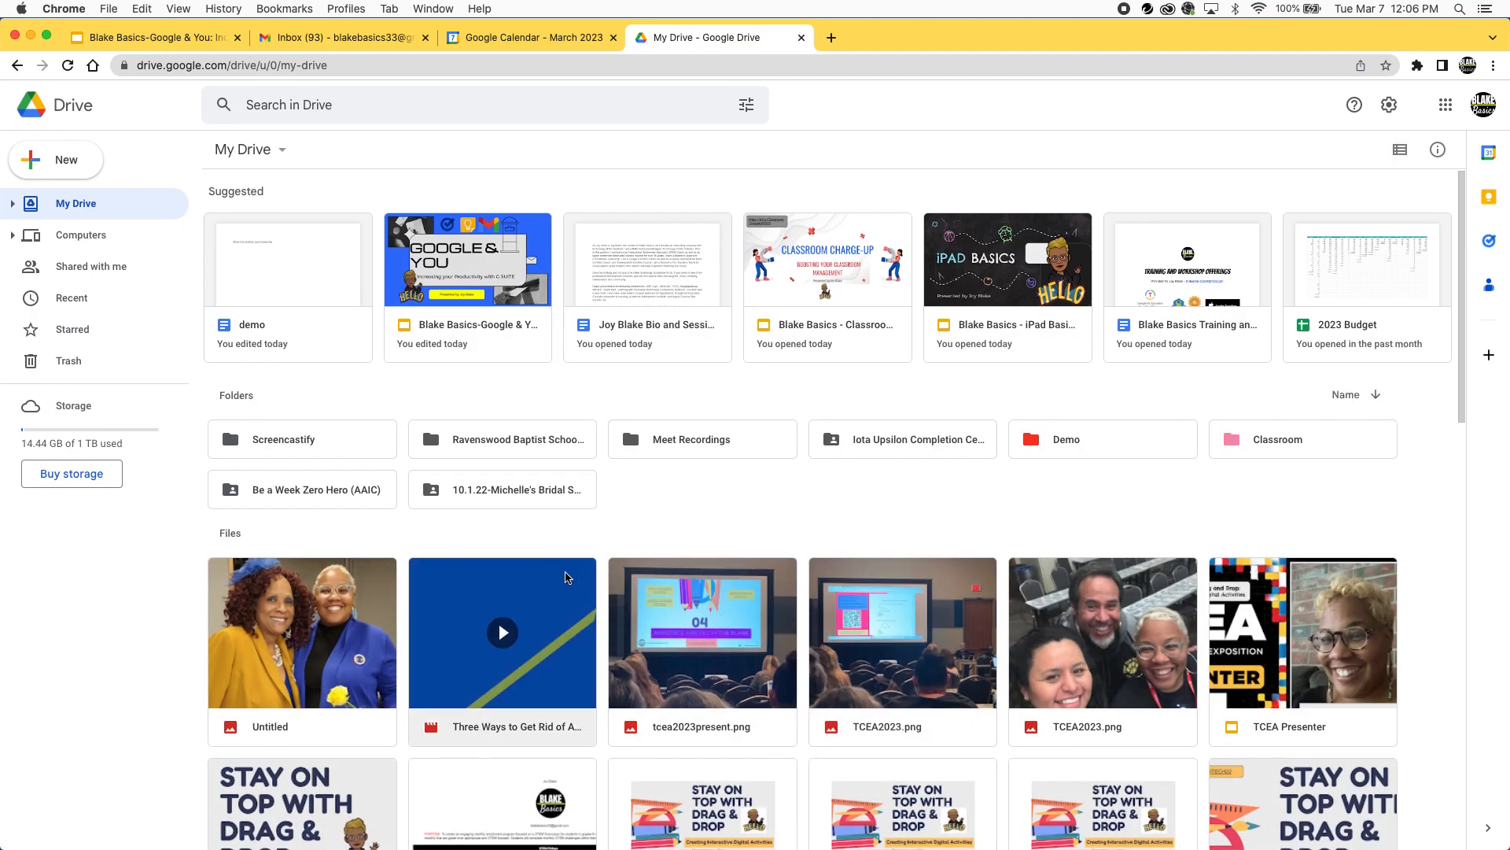
{"action": "scroll", "coordinate": [565, 574], "scroll_direction": "down", "scroll_amount": 15}
{"action": "scroll", "coordinate": [564, 571], "scroll_direction": "up", "scroll_amount": 10}
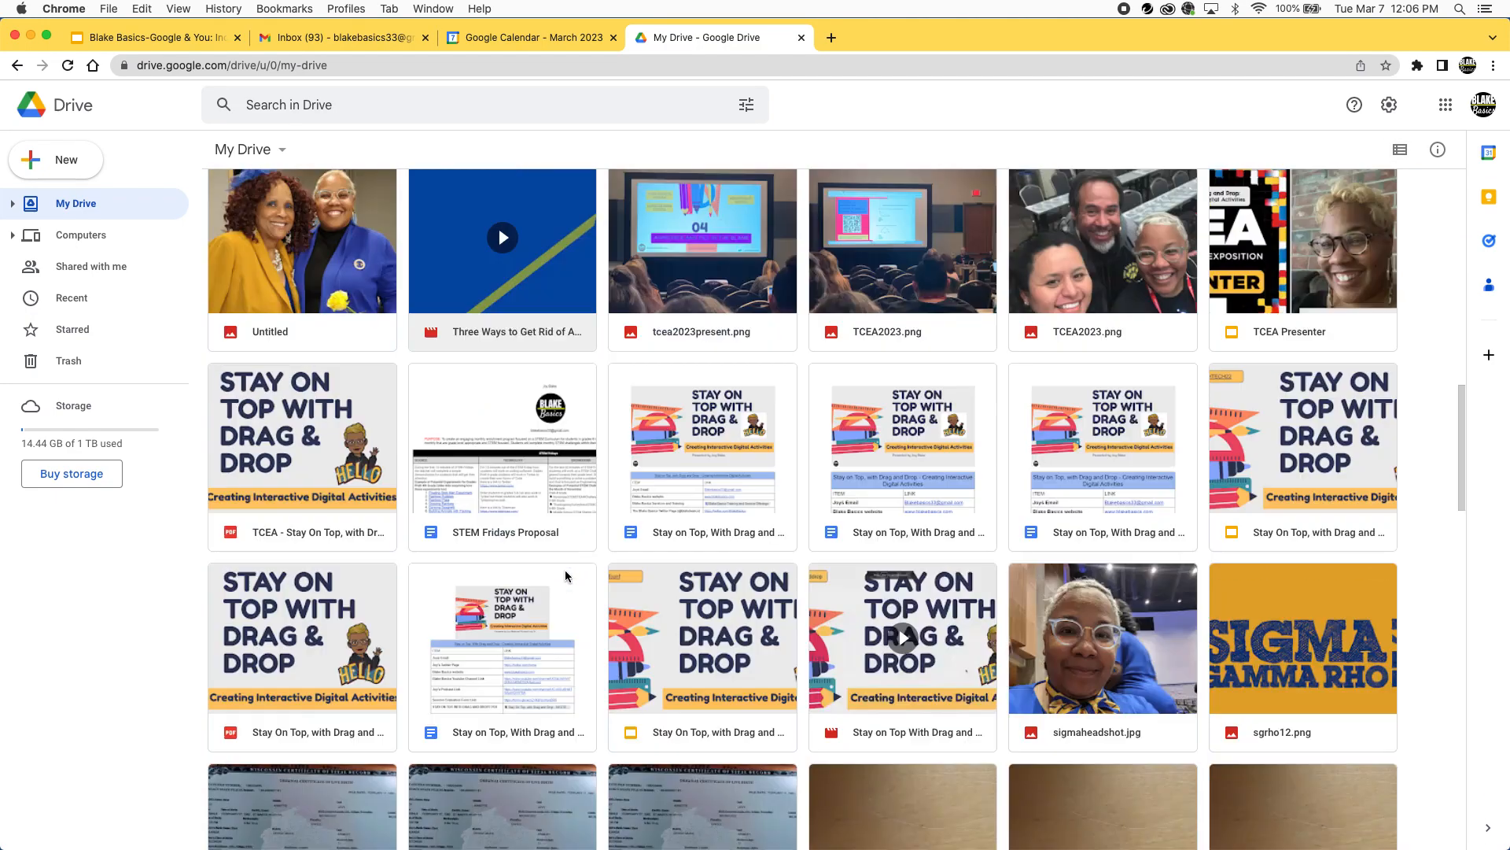
{"action": "scroll", "coordinate": [565, 575], "scroll_direction": "up", "scroll_amount": 5}
{"action": "mouse_move", "coordinate": [206, 408]}
{"action": "left_mouse_down"}
{"action": "mouse_move", "coordinate": [378, 482]}
{"action": "mouse_move", "coordinate": [1453, 816]}
{"action": "mouse_move", "coordinate": [1399, 762]}
{"action": "mouse_move", "coordinate": [799, 532]}
{"action": "mouse_move", "coordinate": [337, 404]}
{"action": "mouse_move", "coordinate": [214, 385]}
{"action": "mouse_move", "coordinate": [221, 405]}
{"action": "left_mouse_up"}
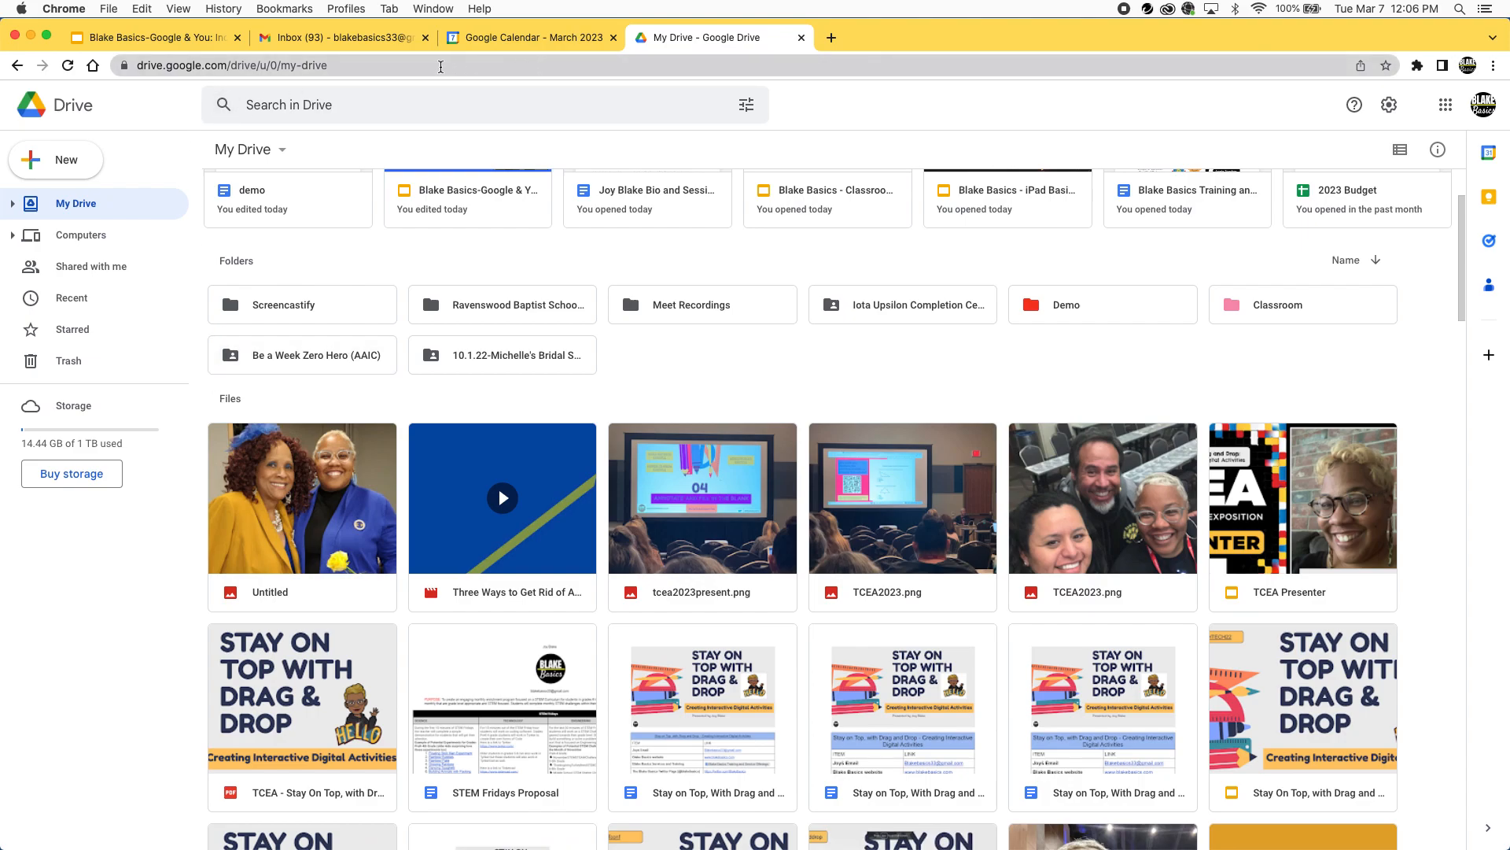
{"action": "left_click", "coordinate": [154, 40]}
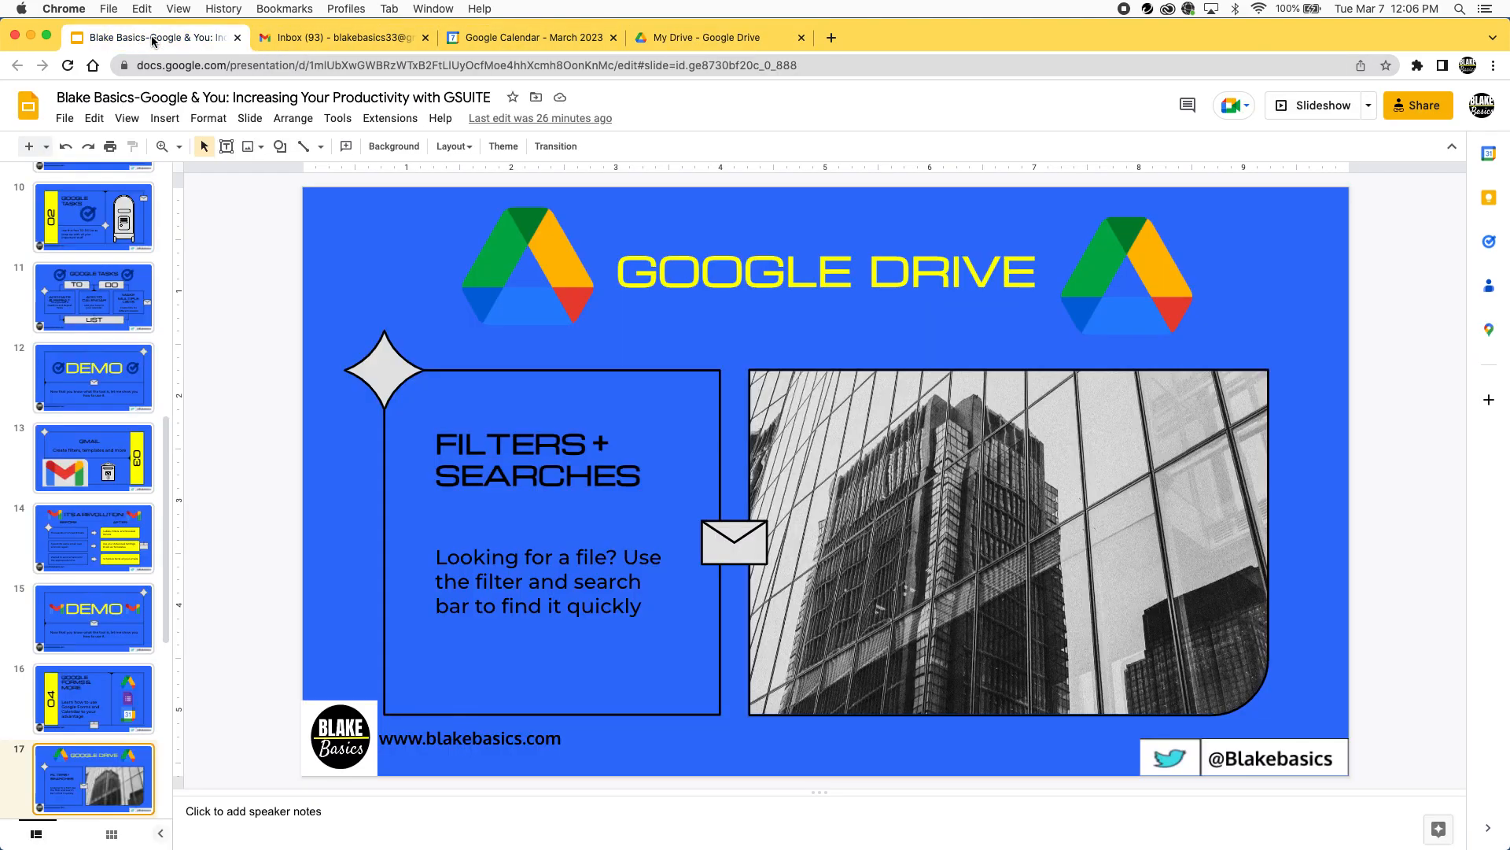
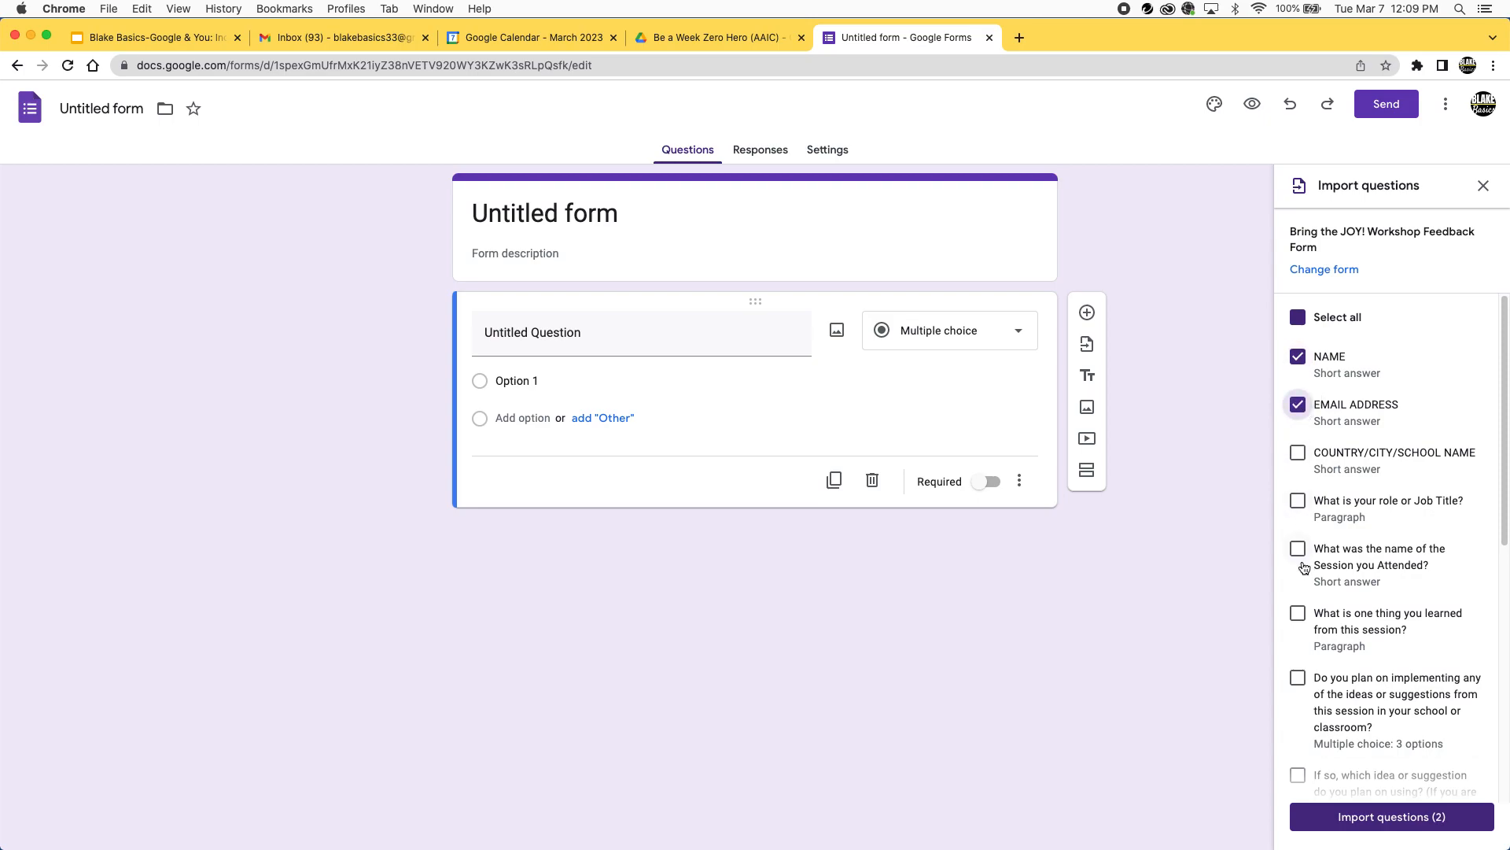
Add the COUNTRY/CITY/SCHOOL NAME and "What is your role or Job Title?" questions to the selection and import all selected questions into the form.
{"action": "left_click", "coordinate": [1298, 453]}
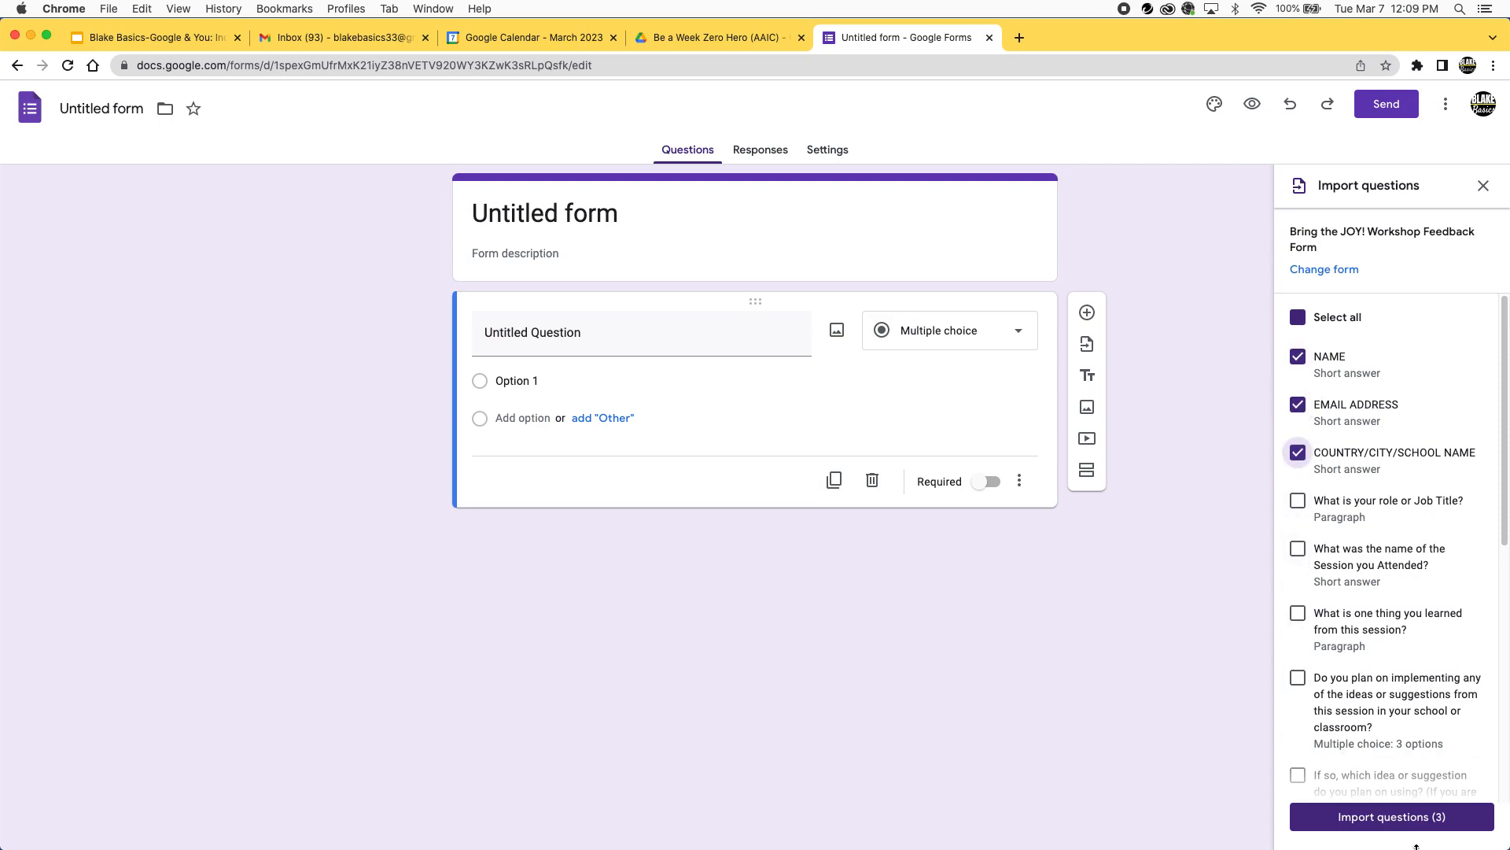
{"action": "left_click", "coordinate": [1298, 500]}
{"action": "left_click", "coordinate": [1378, 818]}
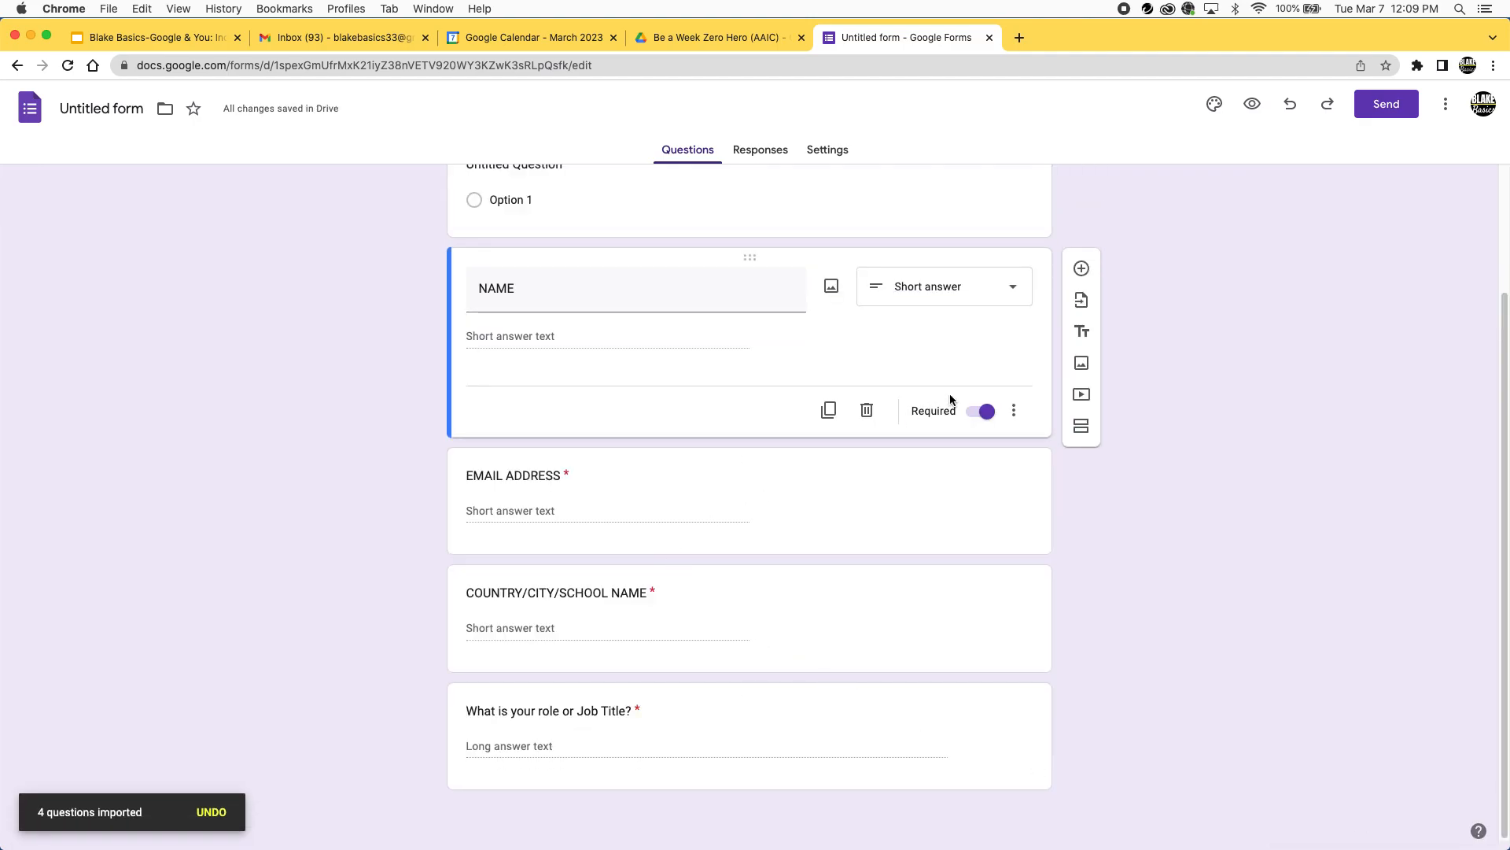
{"action": "scroll", "coordinate": [729, 330], "scroll_direction": "up", "scroll_amount": 2}
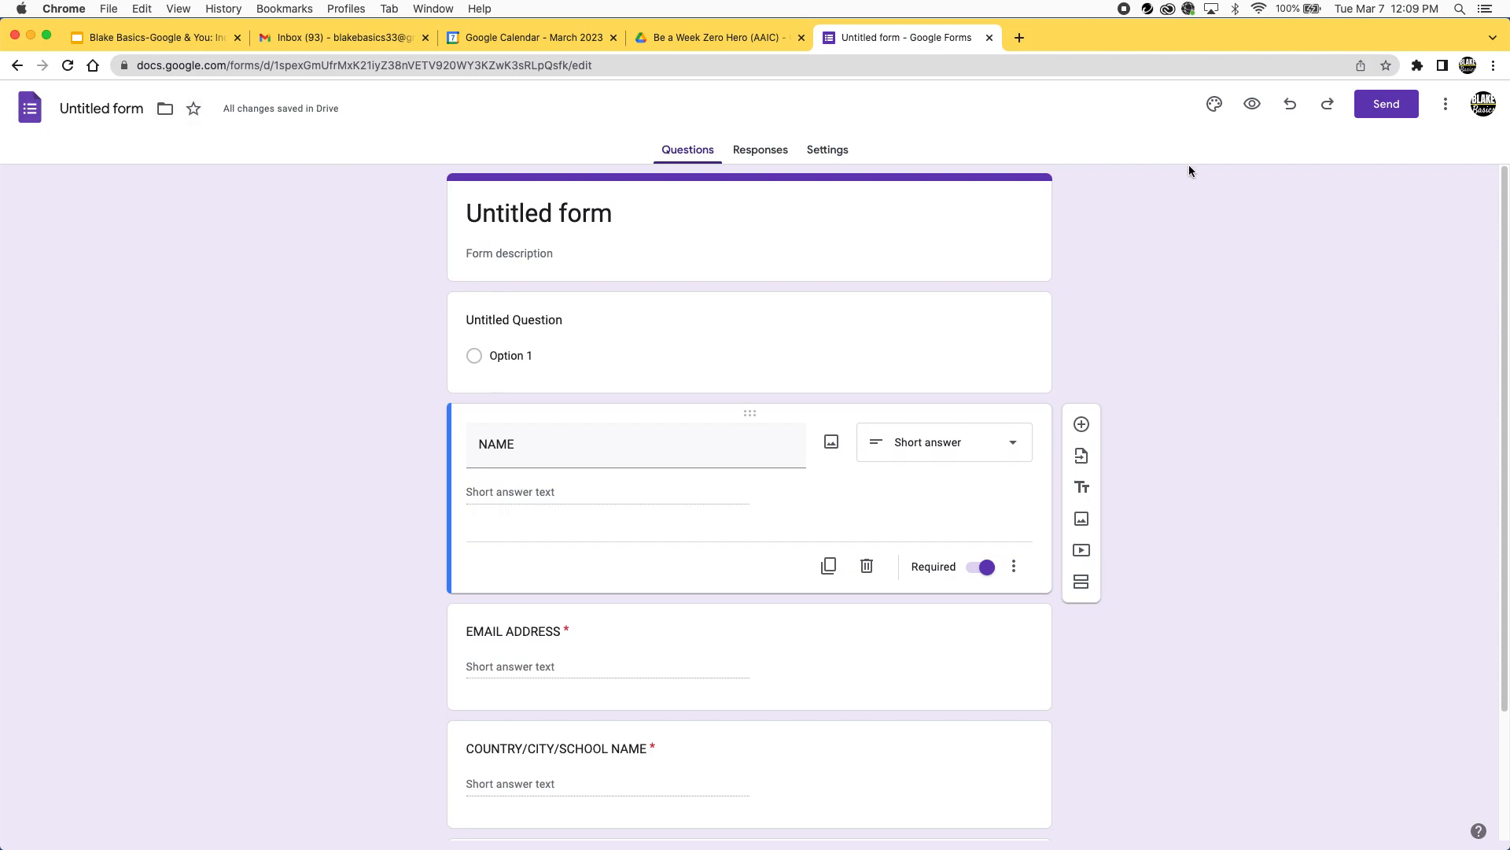
View the form's pre-filled link page, and close both that page and the untitled form.
{"action": "left_click", "coordinate": [1447, 109]}
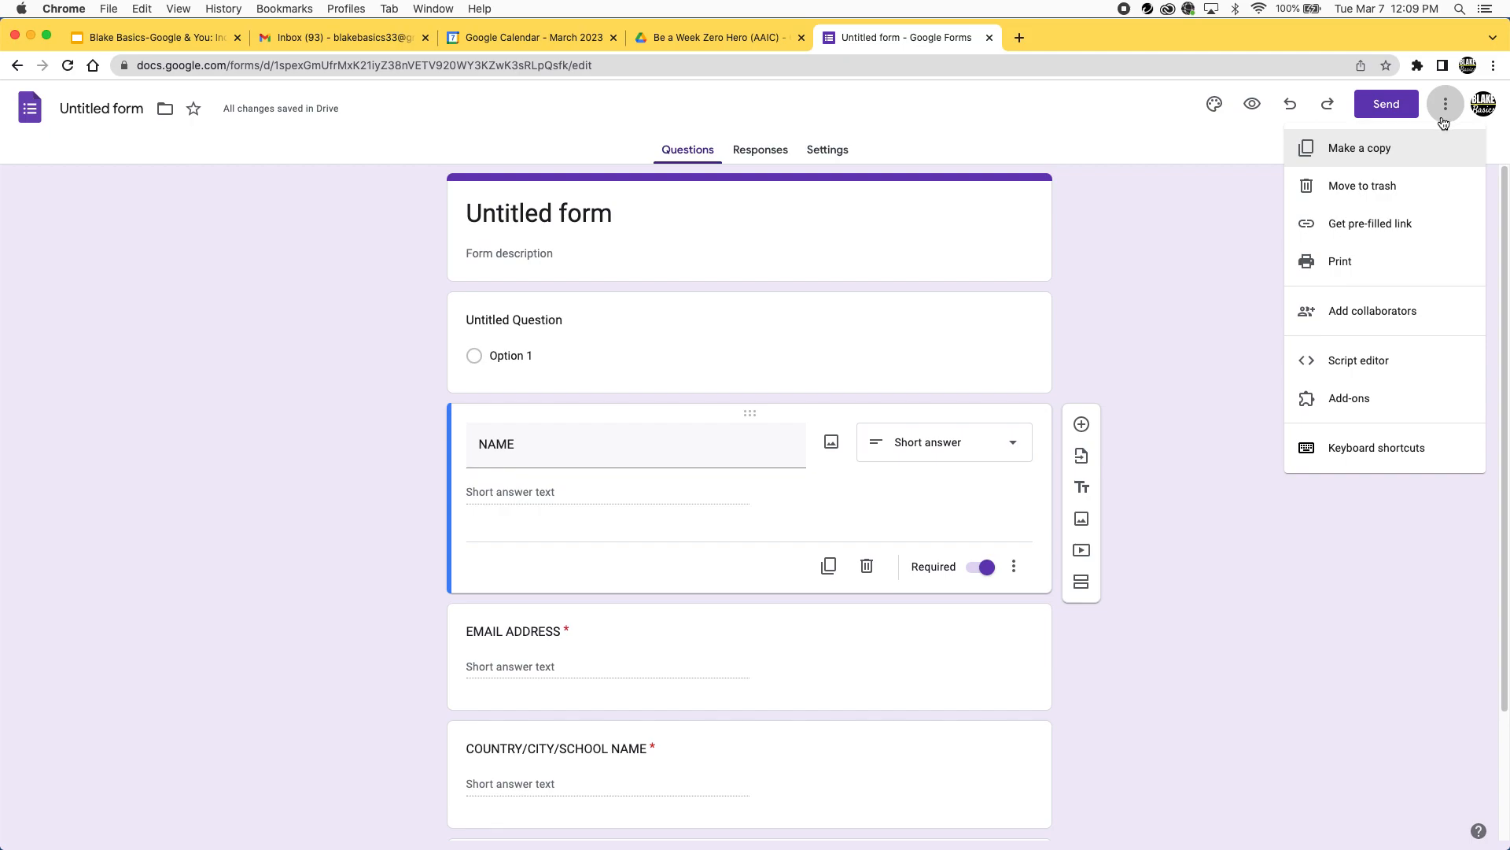
{"action": "left_click", "coordinate": [1369, 233]}
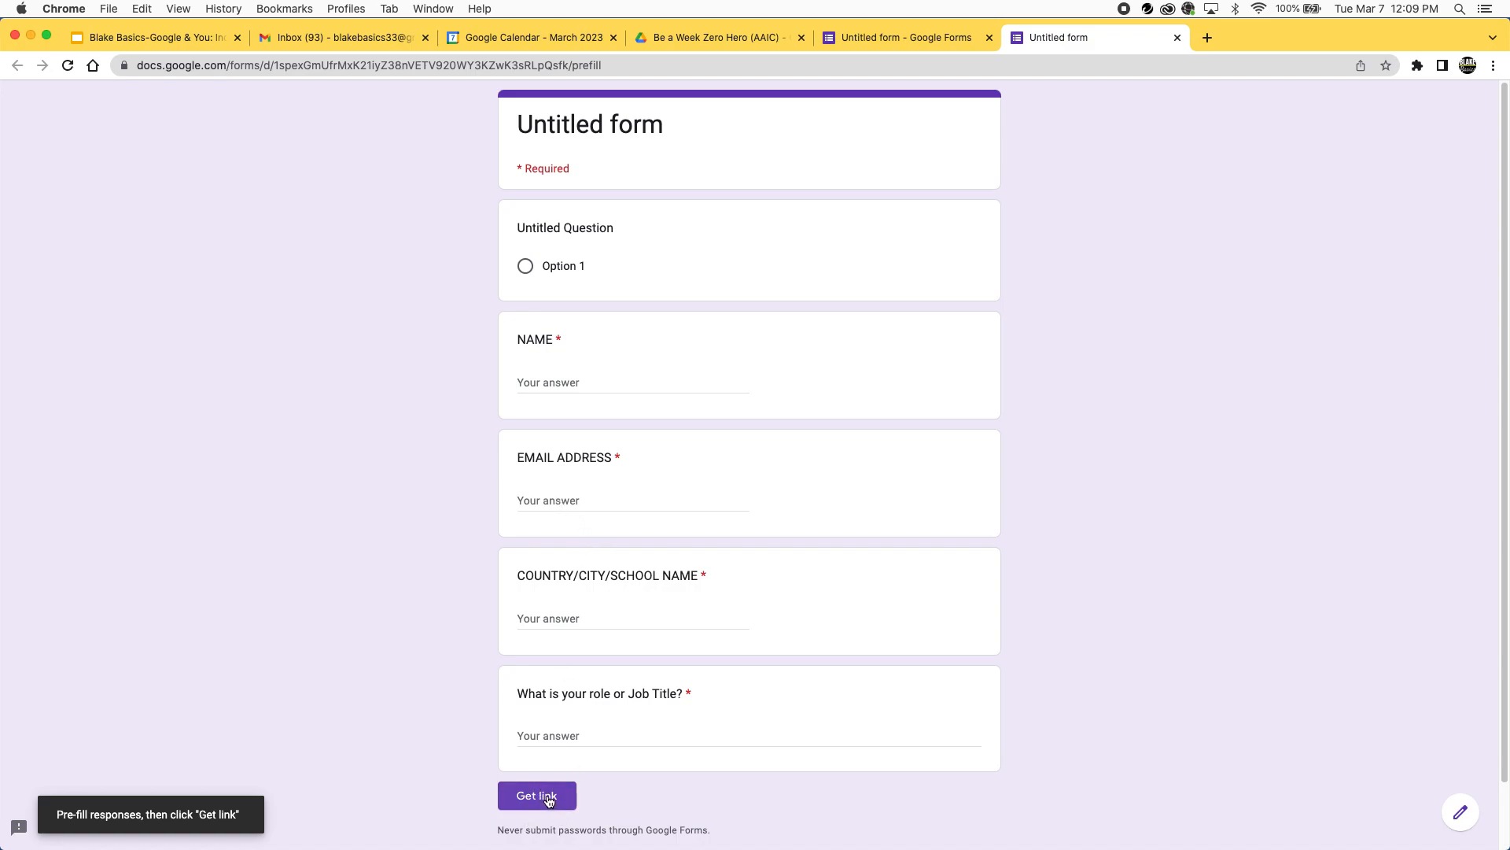
{"action": "left_click", "coordinate": [1178, 37]}
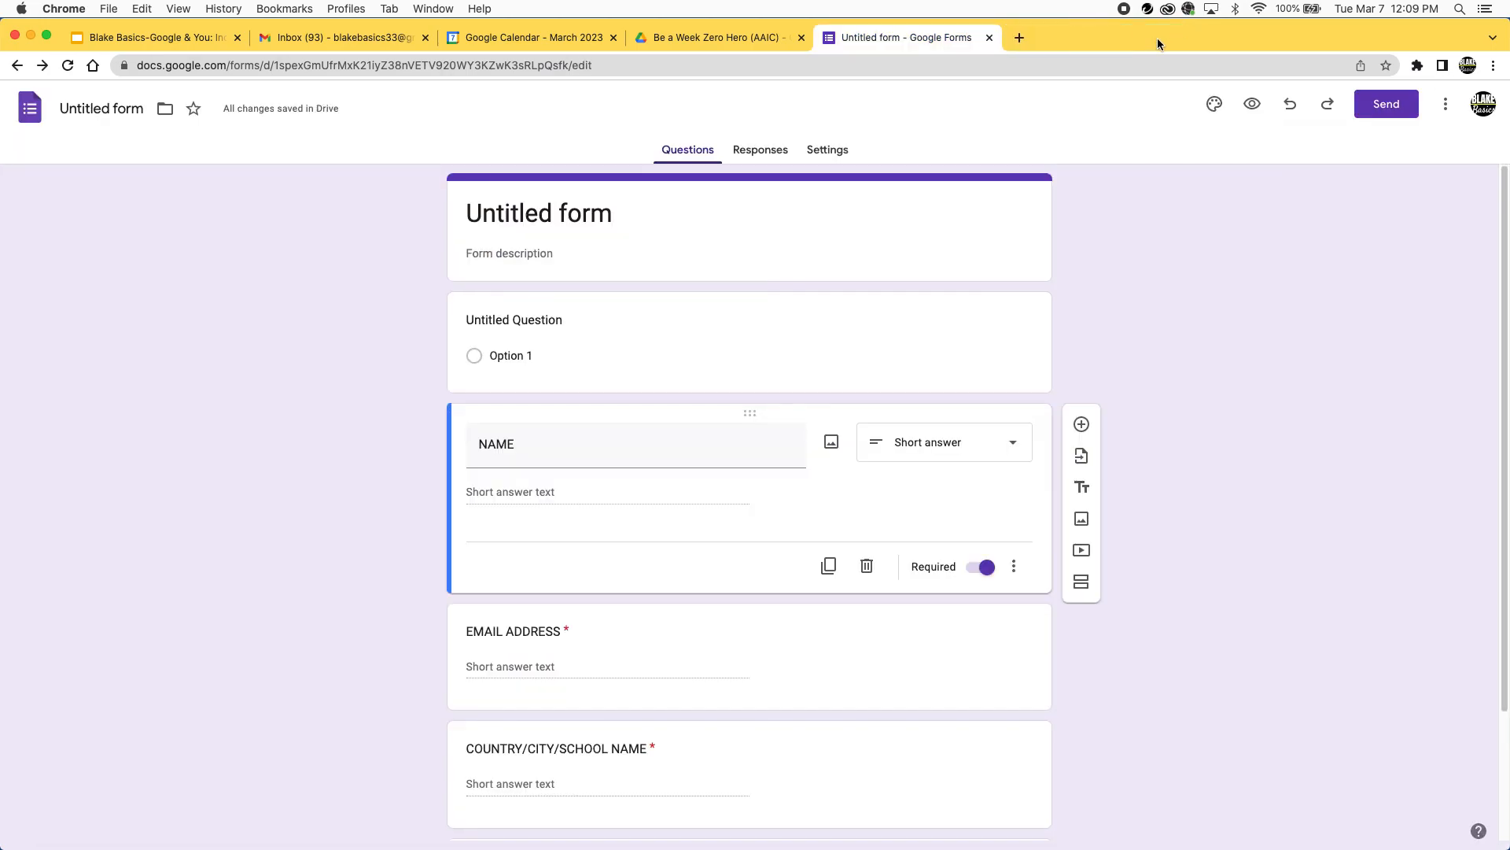
{"action": "left_click", "coordinate": [989, 39]}
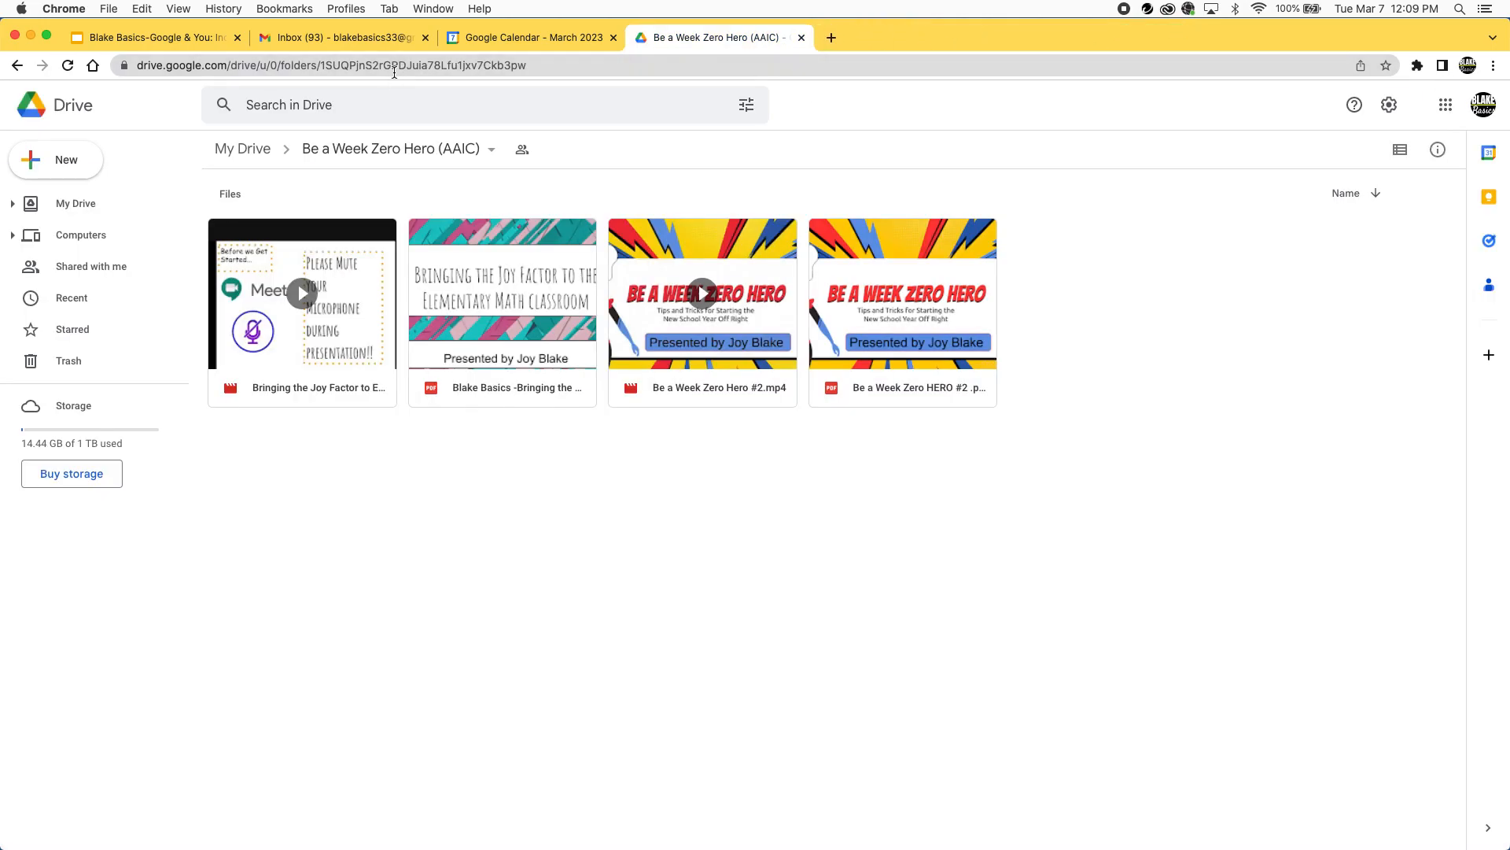
Switch to the Google Slides presentation and start the slideshow from slide 19, Google Calendar.
{"action": "left_click", "coordinate": [125, 40]}
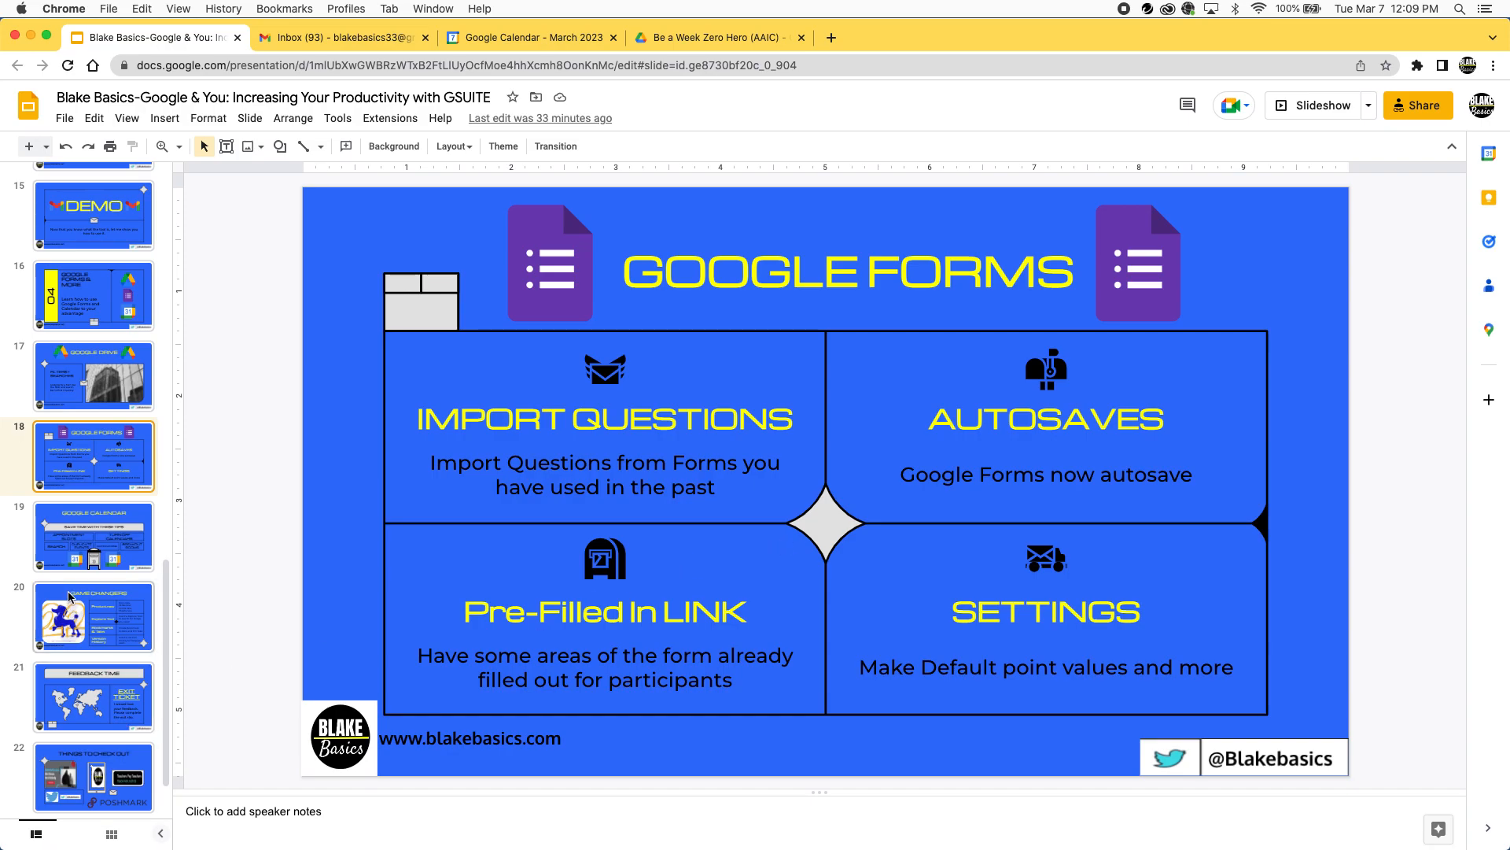
{"action": "left_click", "coordinate": [94, 539]}
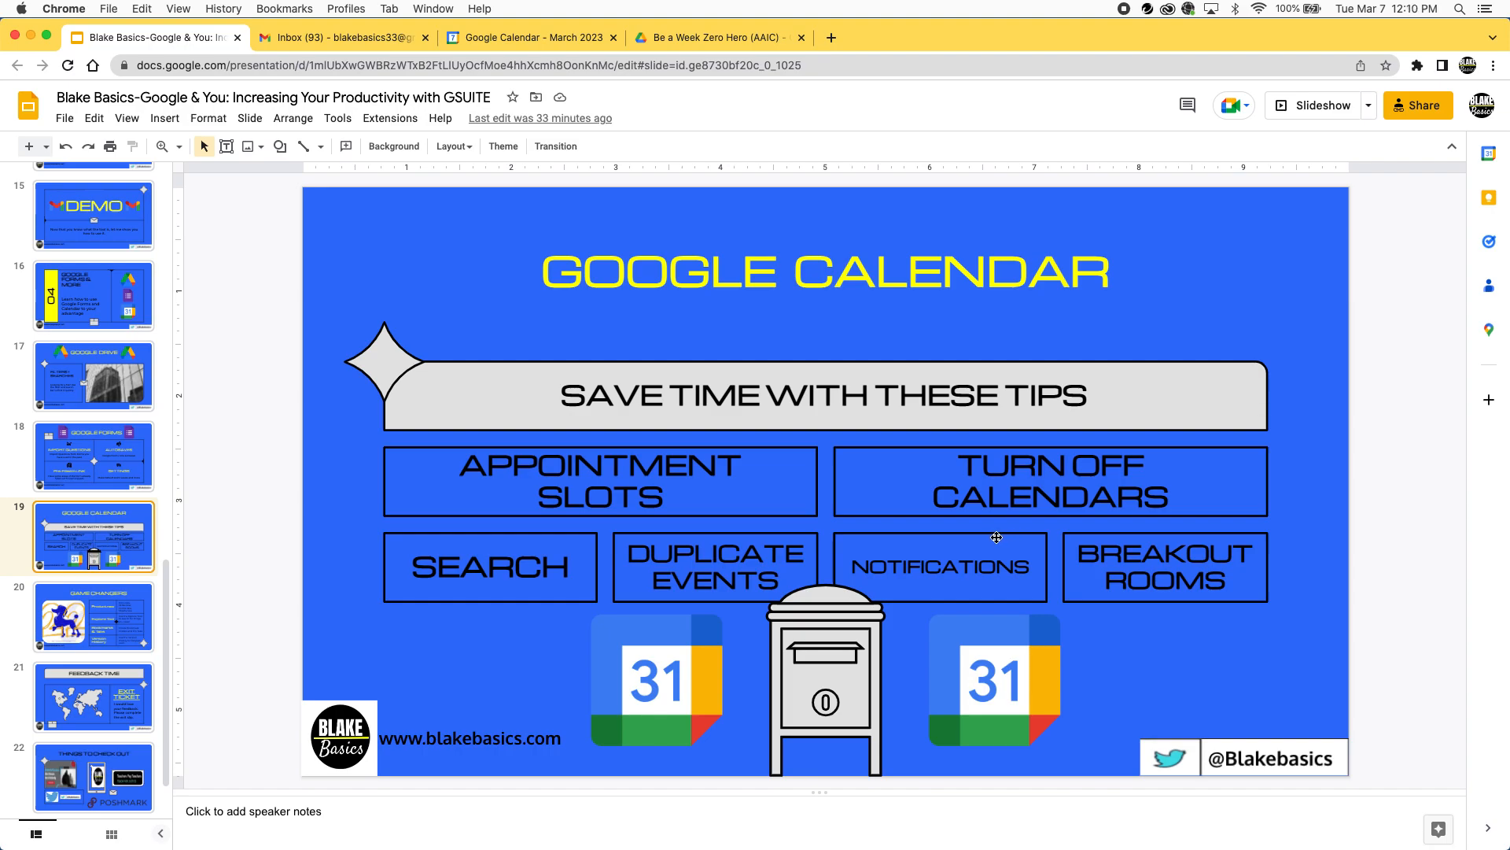
{"action": "left_click", "coordinate": [1322, 106]}
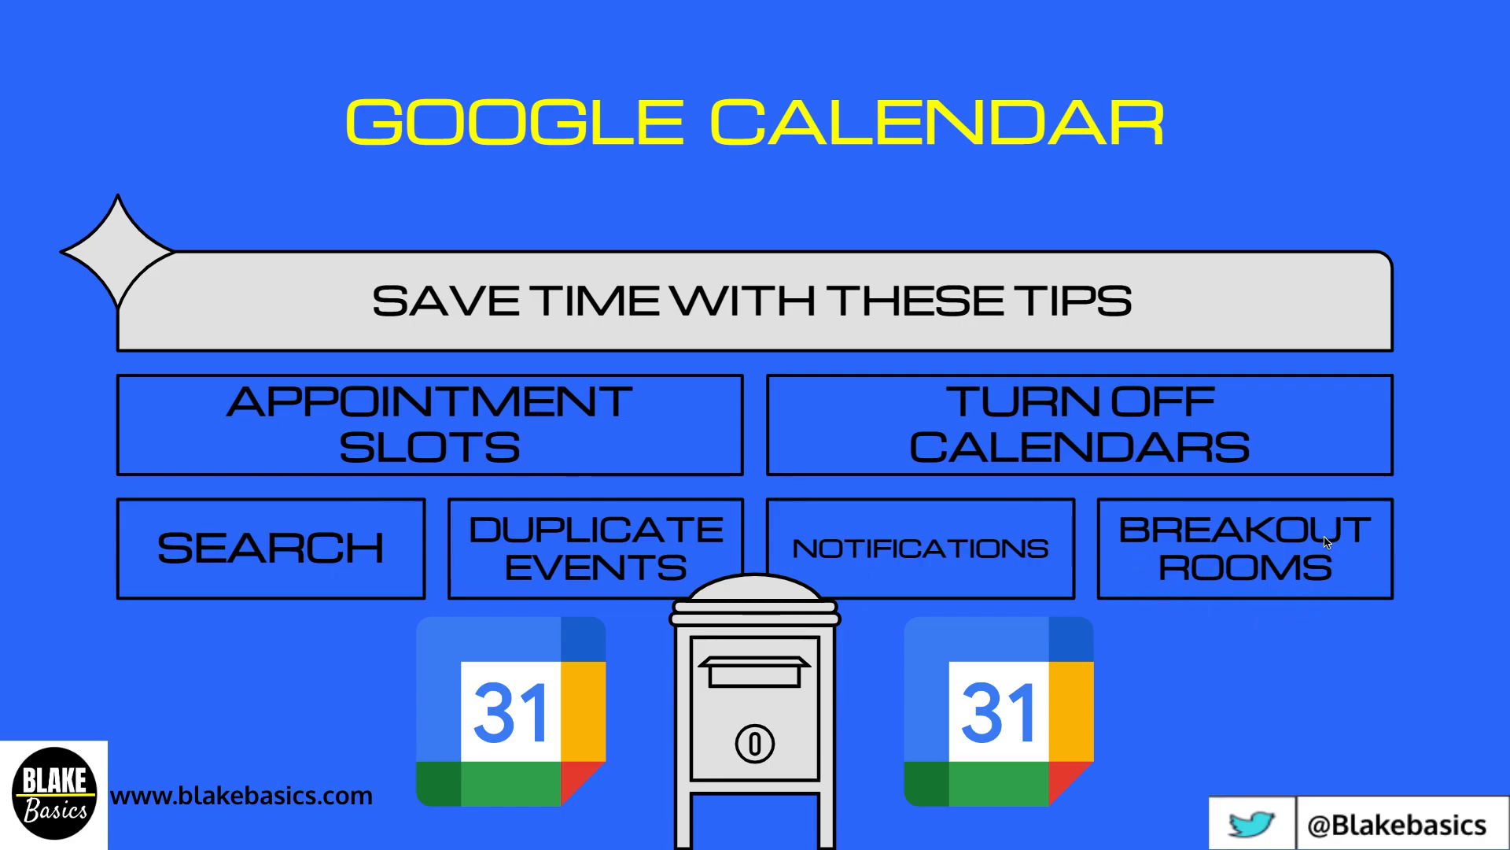
Exit the slideshow, switch to Google Calendar, and view the advanced event search options.
{"action": "key", "text": "Escape"}
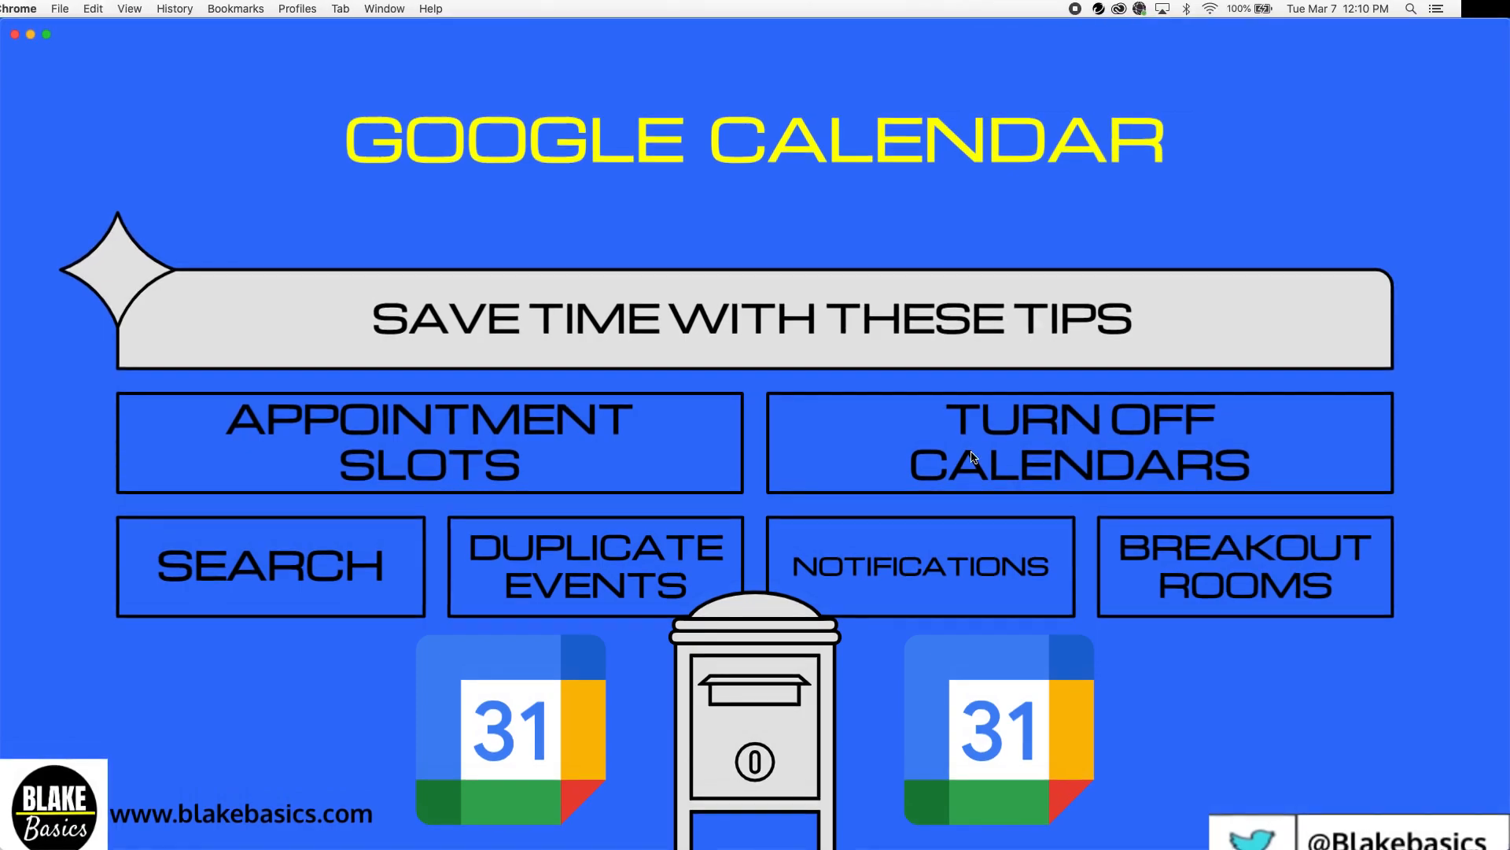
{"action": "left_click", "coordinate": [488, 39]}
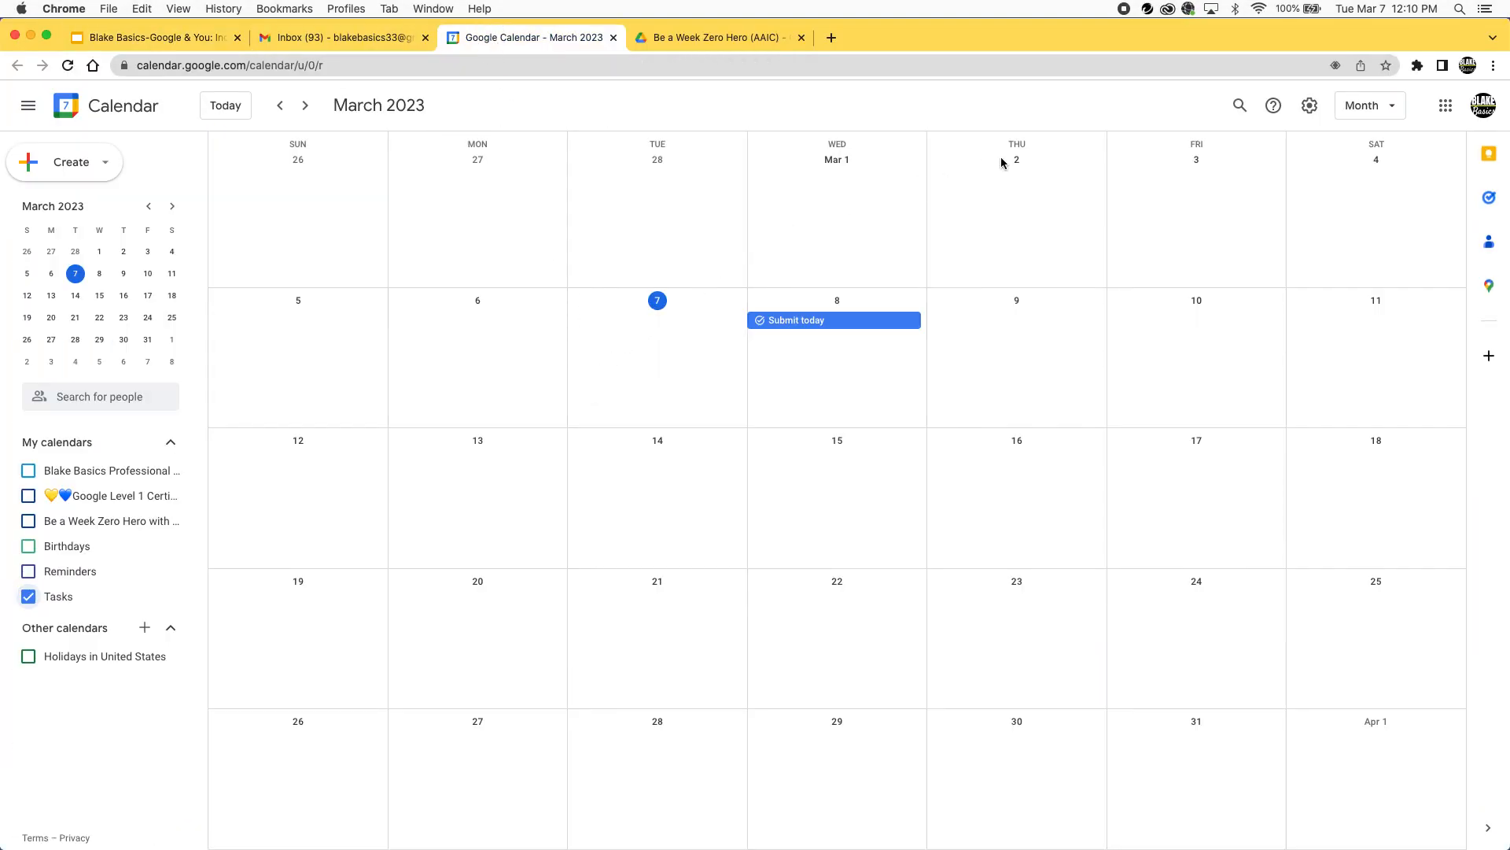
{"action": "left_click", "coordinate": [1240, 107]}
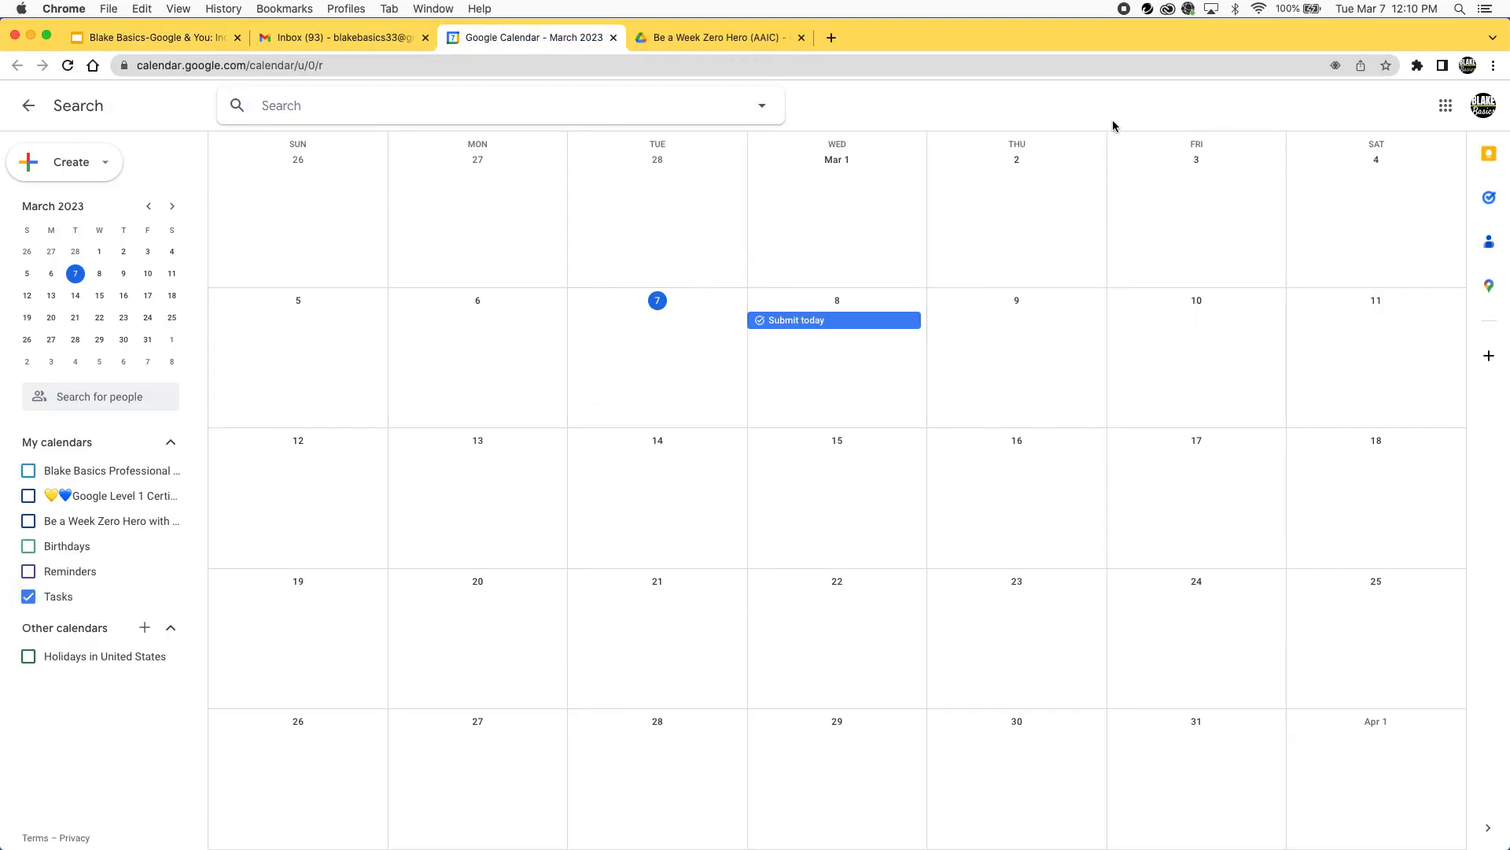
{"action": "left_click", "coordinate": [763, 107]}
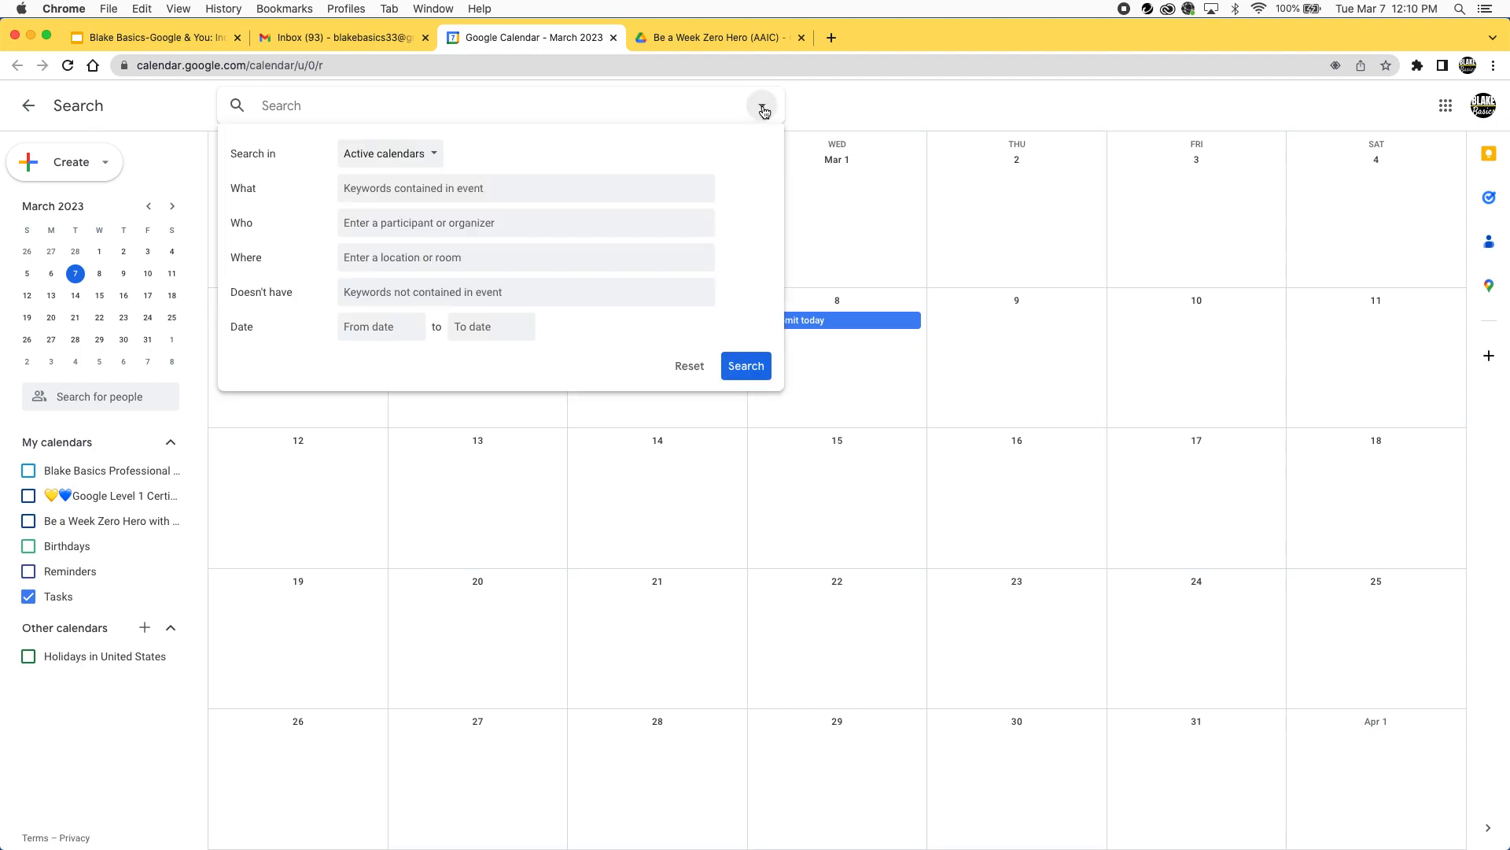
{"action": "left_click", "coordinate": [763, 110]}
{"action": "left_click", "coordinate": [762, 113]}
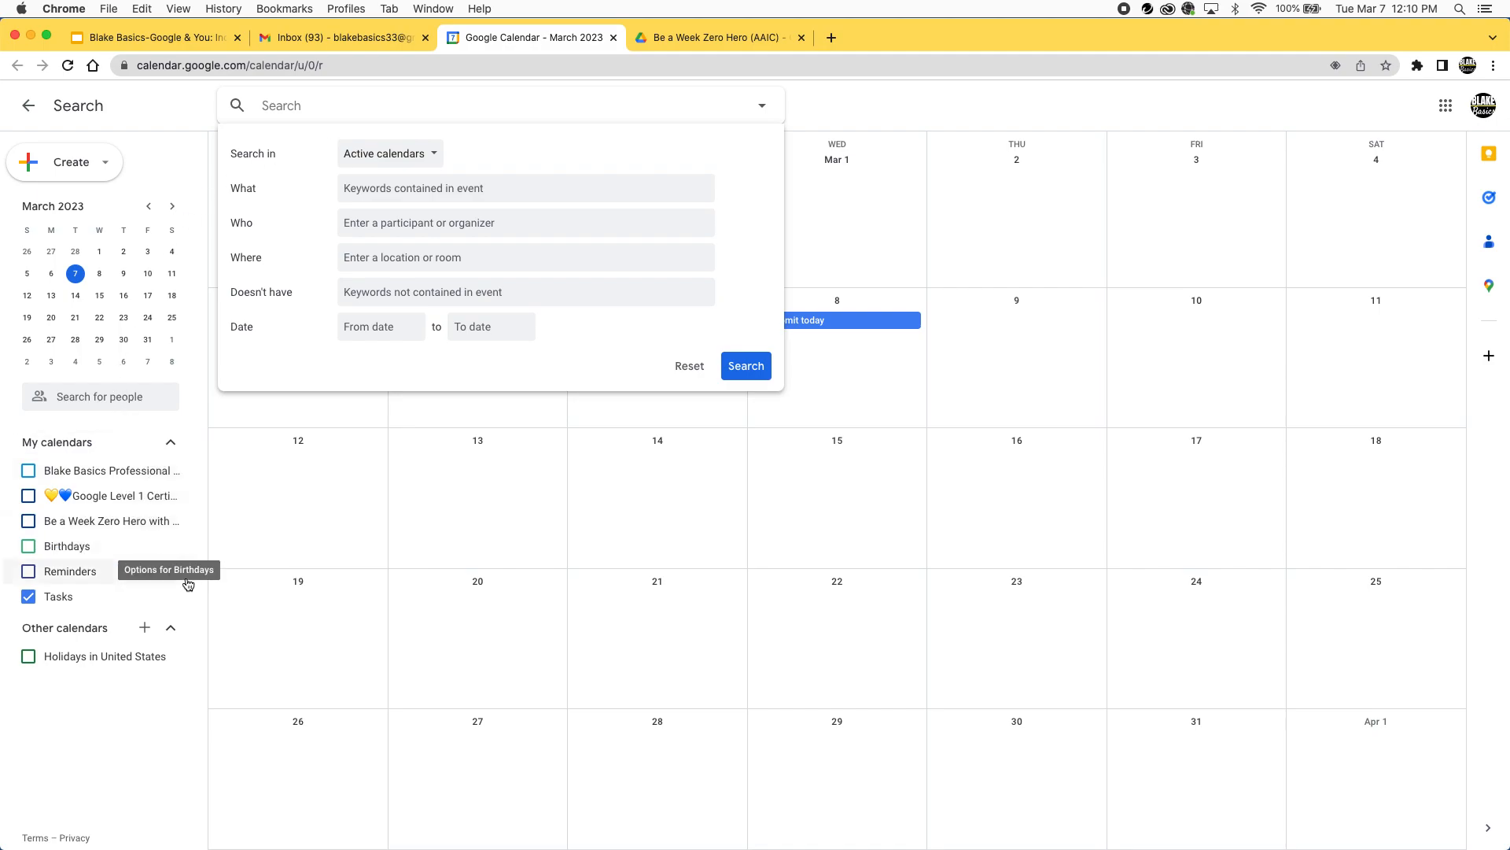
Show the Reminders, Birthdays, Be a Week Zero Hero, Google Level 1 Certification and Blake Basics Professional Development calendars in the month view.
{"action": "left_click", "coordinate": [118, 579]}
{"action": "left_click", "coordinate": [28, 546]}
{"action": "left_click", "coordinate": [29, 520]}
{"action": "left_click", "coordinate": [28, 496]}
{"action": "left_click", "coordinate": [29, 471]}
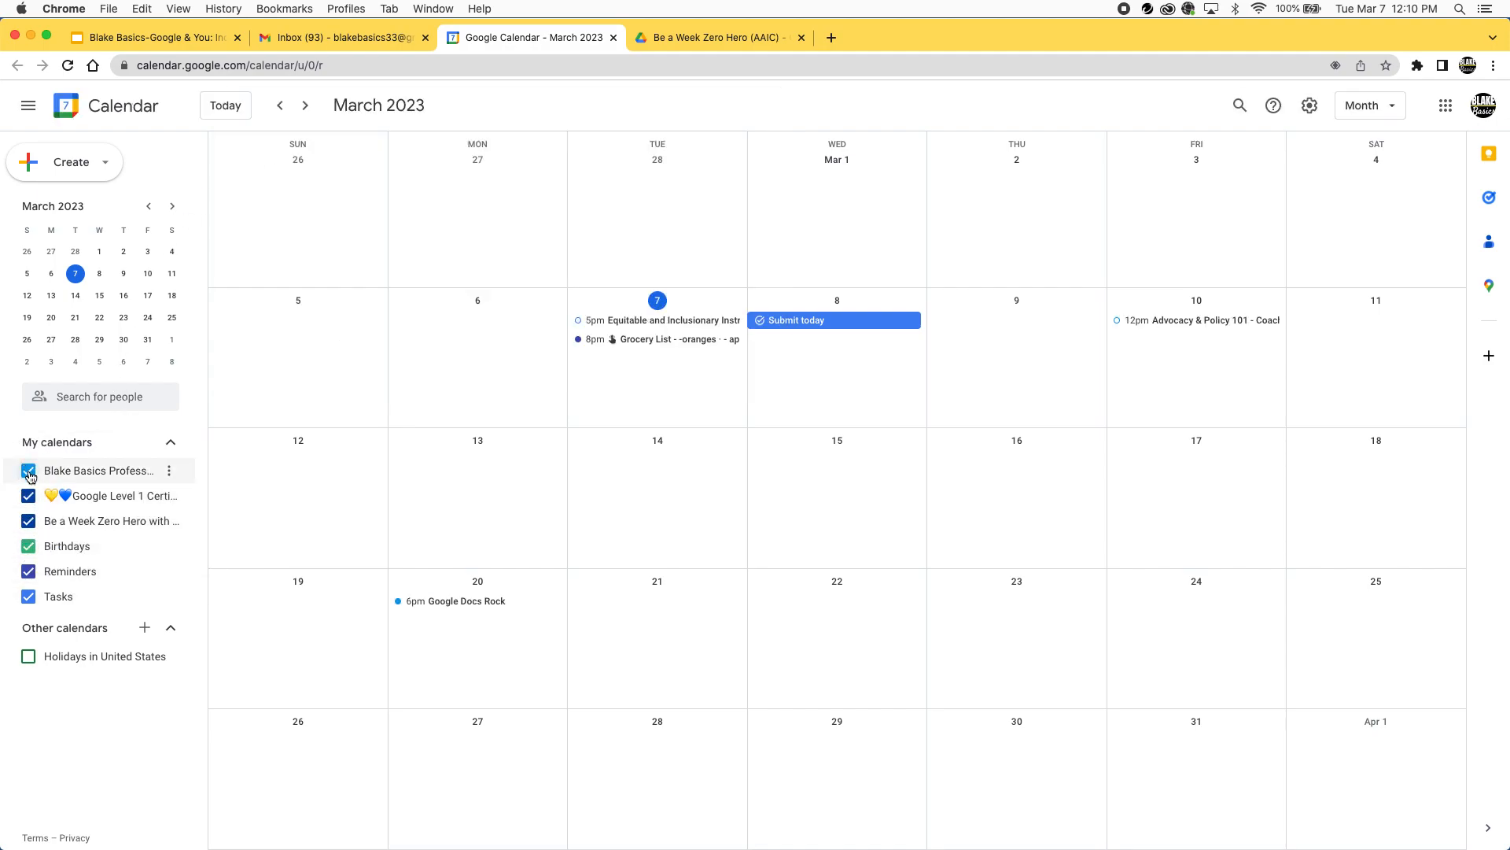
Hide every calendar under My calendars, from Tasks up to Blake Basics Professional Development.
{"action": "left_click", "coordinate": [28, 596]}
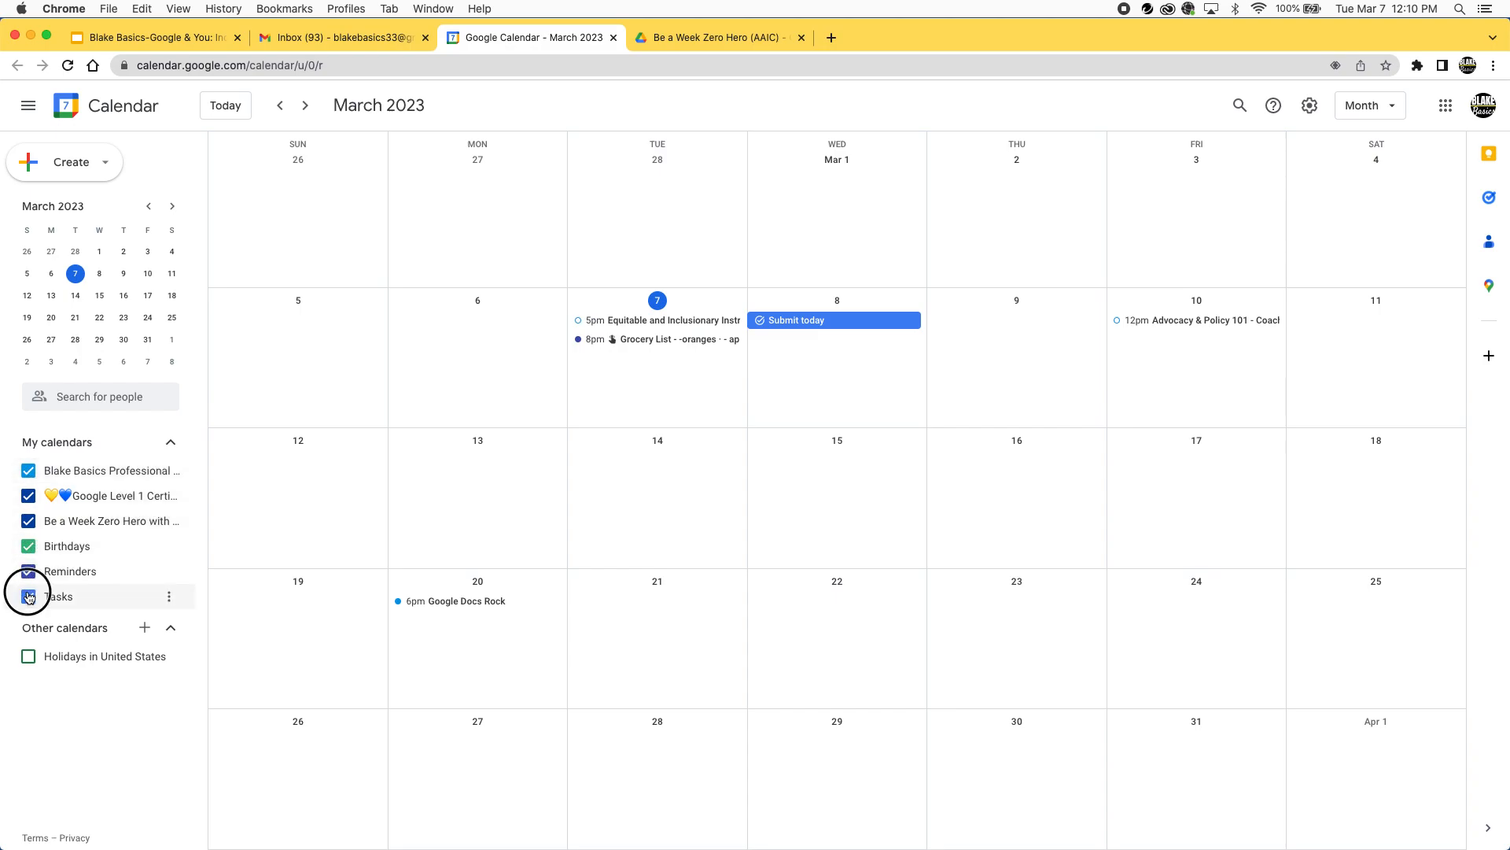
{"action": "left_click", "coordinate": [28, 571]}
{"action": "left_click", "coordinate": [28, 546]}
{"action": "left_click", "coordinate": [28, 521]}
{"action": "left_click", "coordinate": [29, 497]}
{"action": "left_click", "coordinate": [29, 472]}
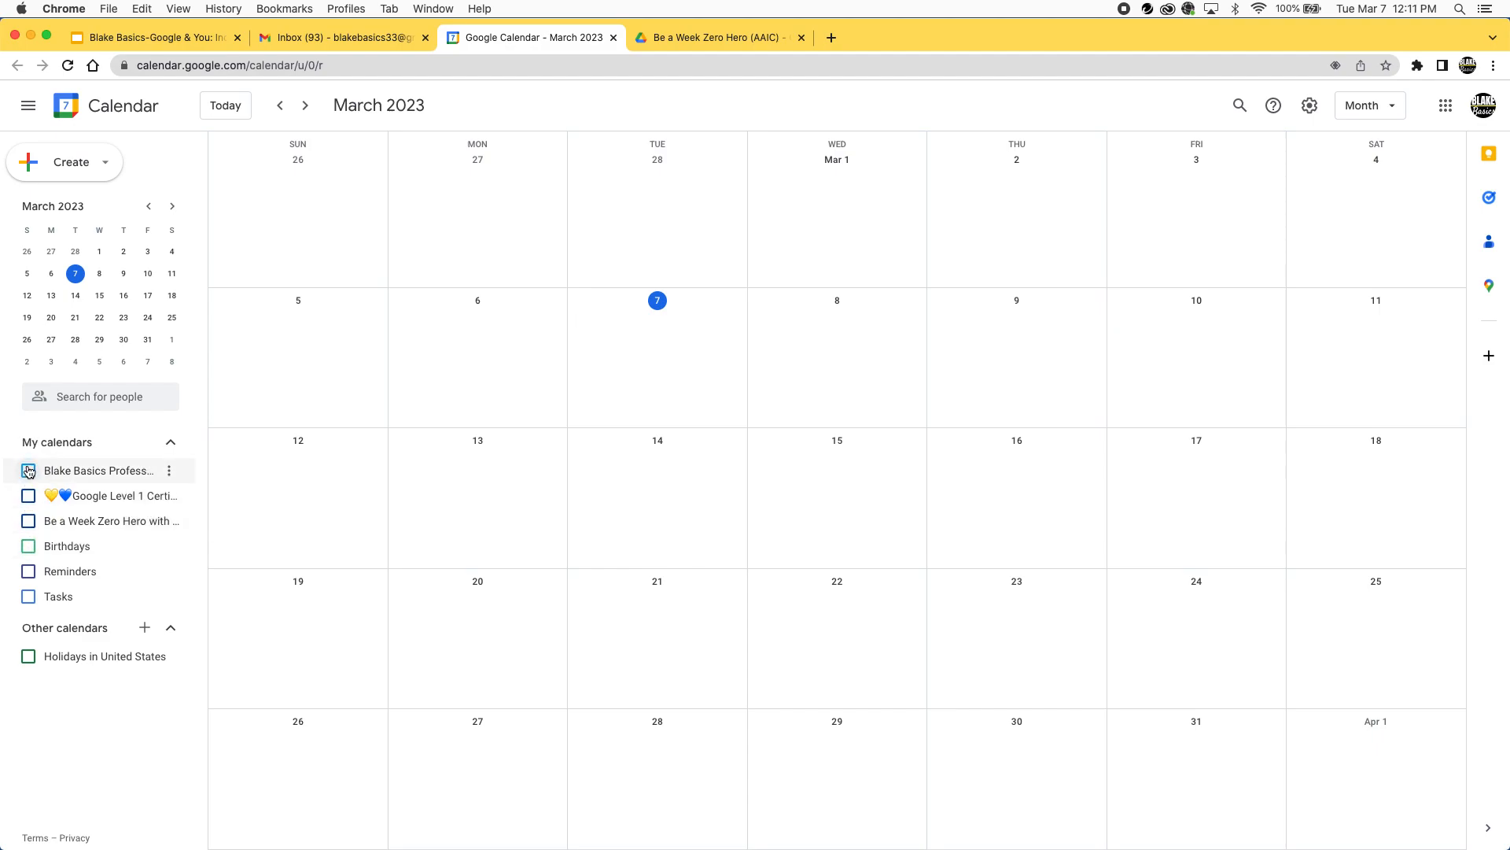
Review the Calendar settings for notifications, events from Gmail, and language and region, and return to the month view.
{"action": "left_click", "coordinate": [1309, 107]}
{"action": "left_click", "coordinate": [1315, 143]}
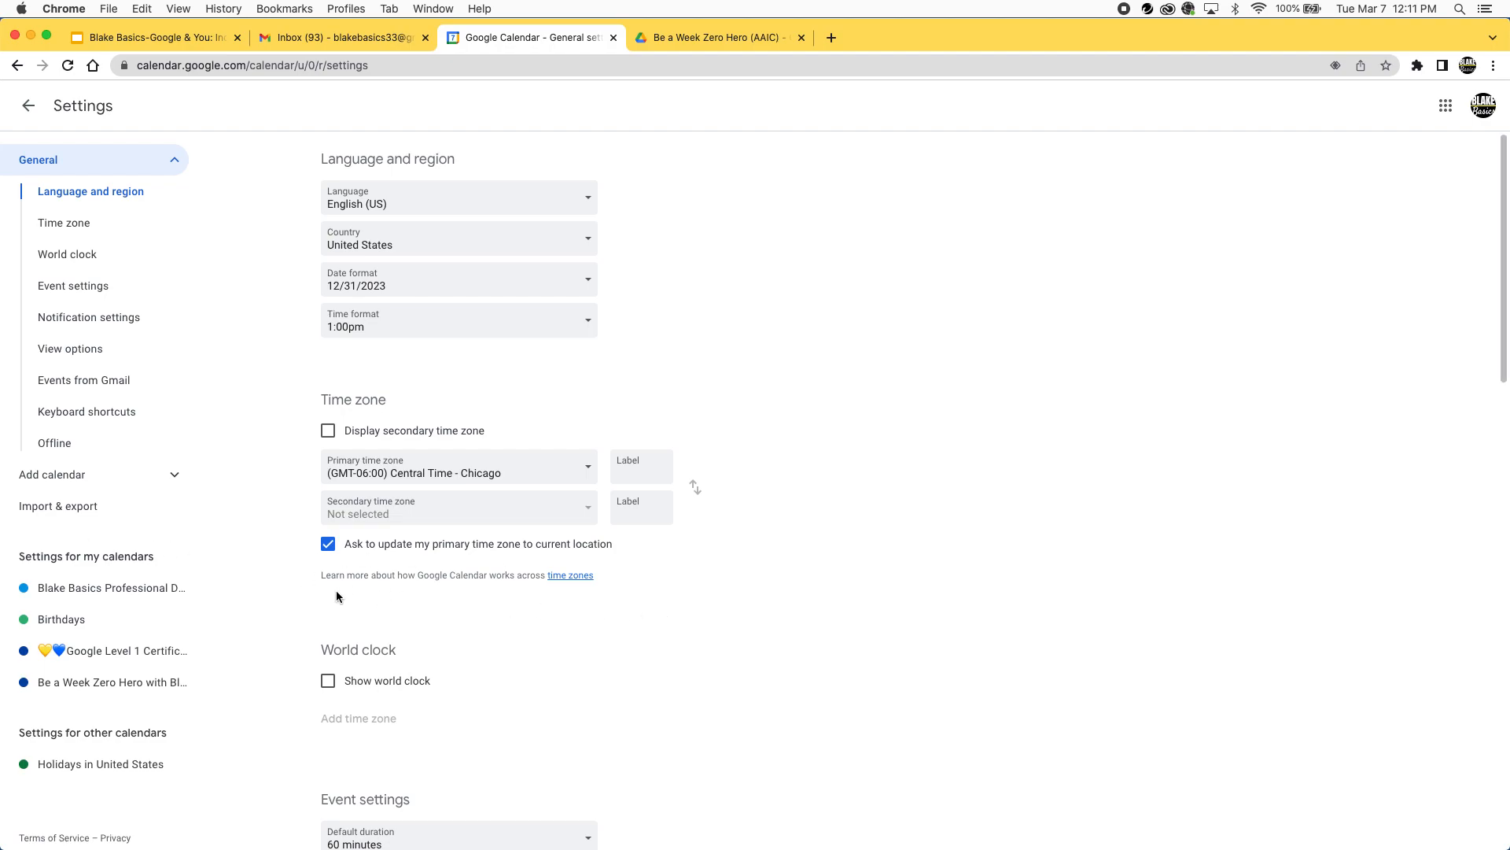
{"action": "left_click", "coordinate": [87, 319]}
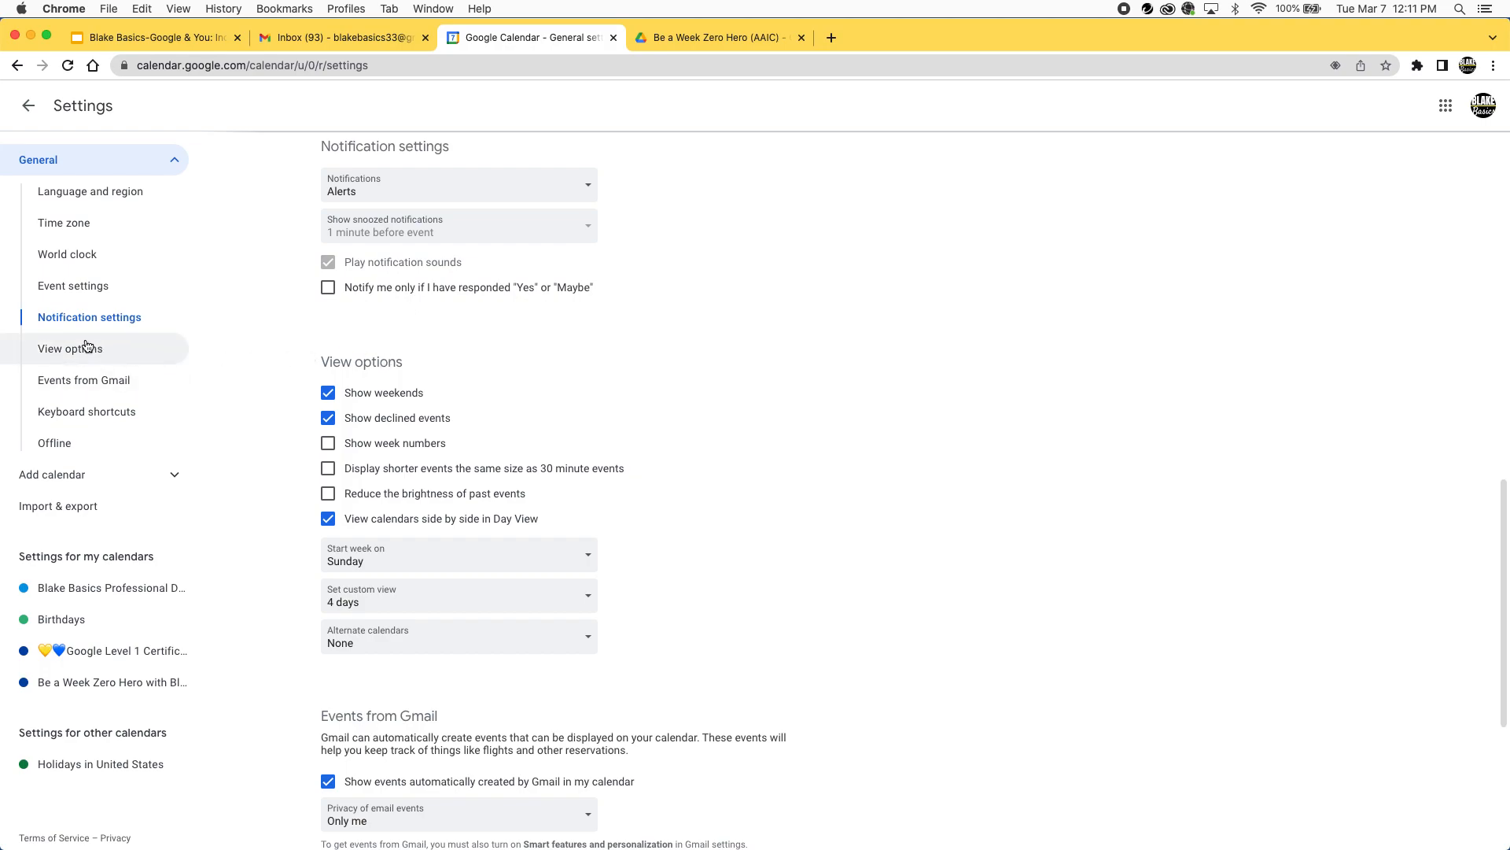
{"action": "left_click", "coordinate": [69, 385]}
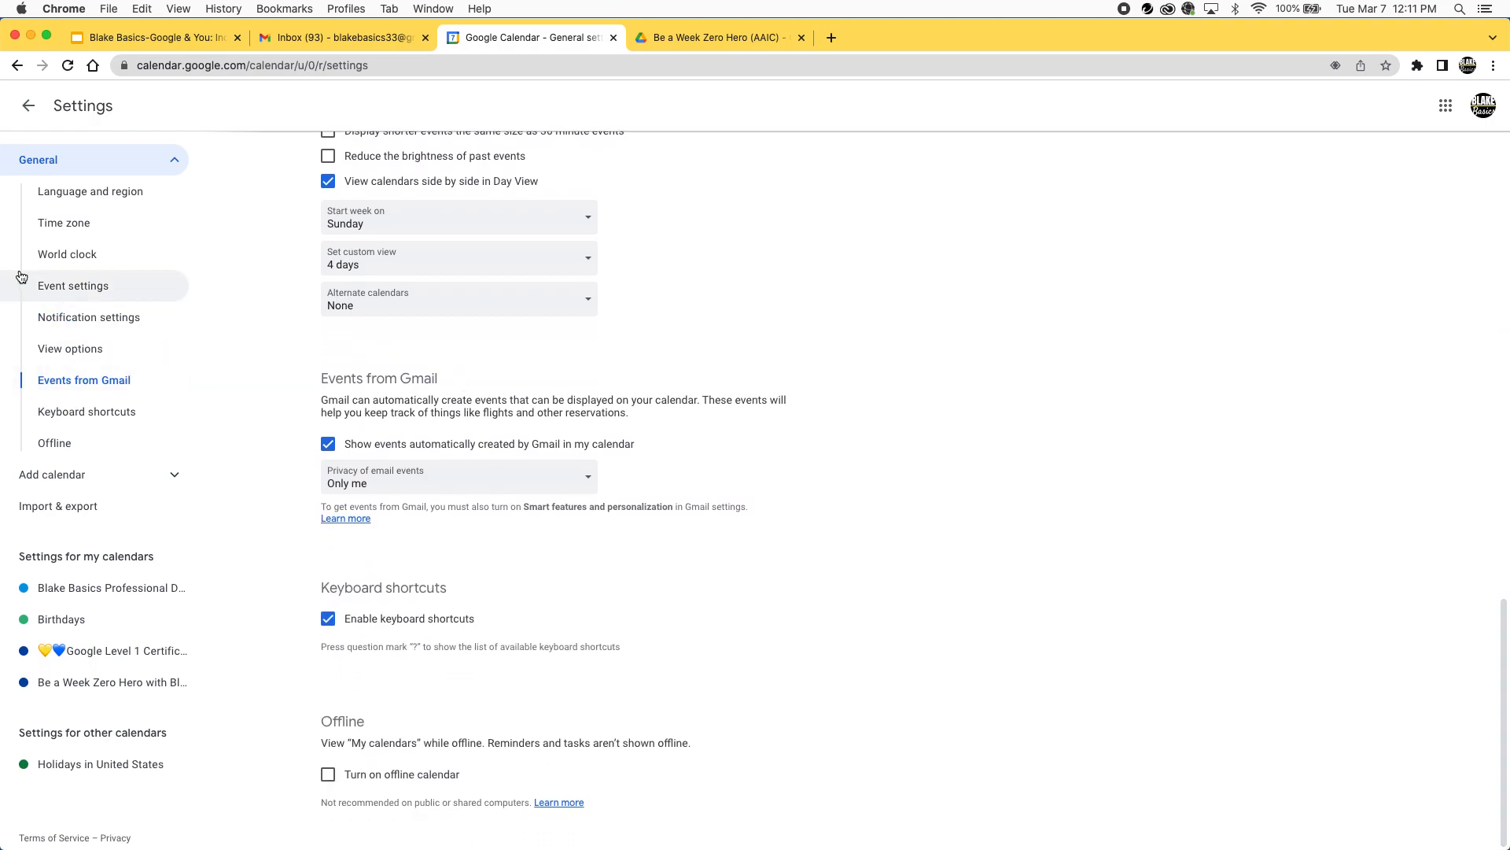
{"action": "left_click", "coordinate": [63, 193]}
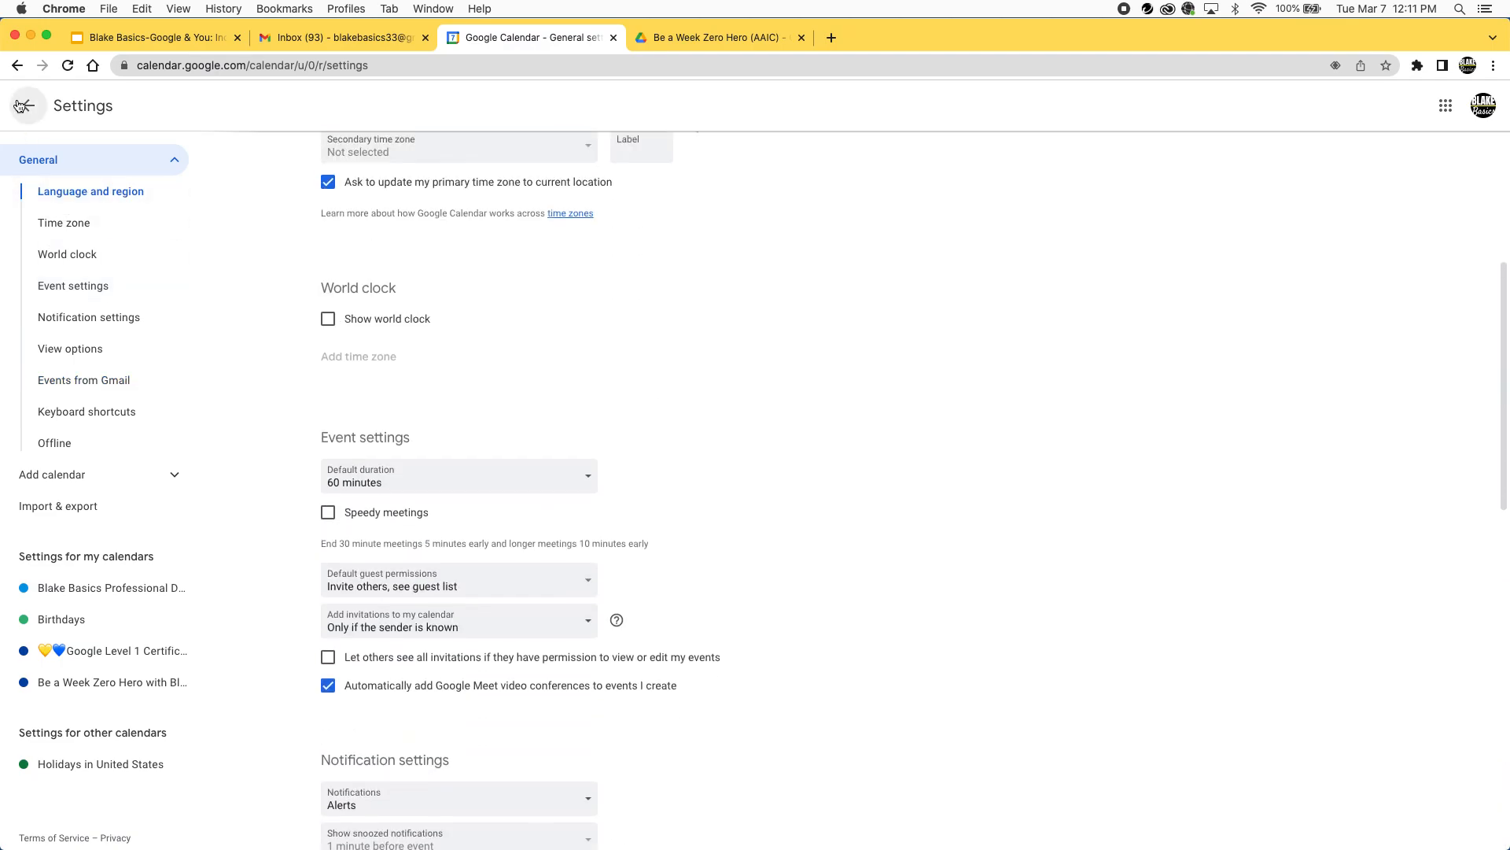
{"action": "left_click", "coordinate": [28, 106]}
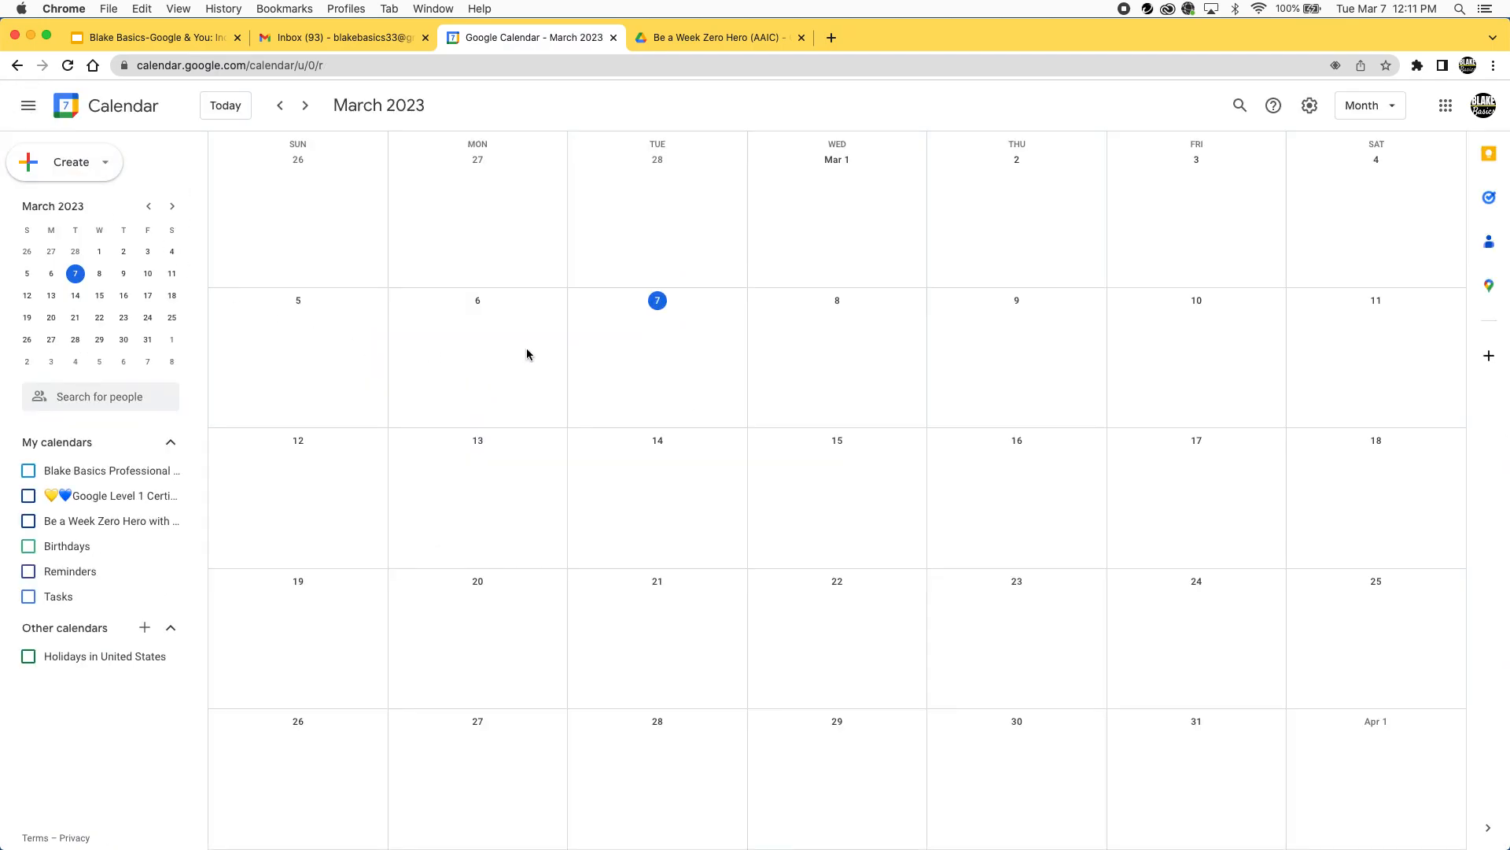
Create and save an all-day event titled "Joy Time" on Monday, March 6.
{"action": "left_click", "coordinate": [497, 376]}
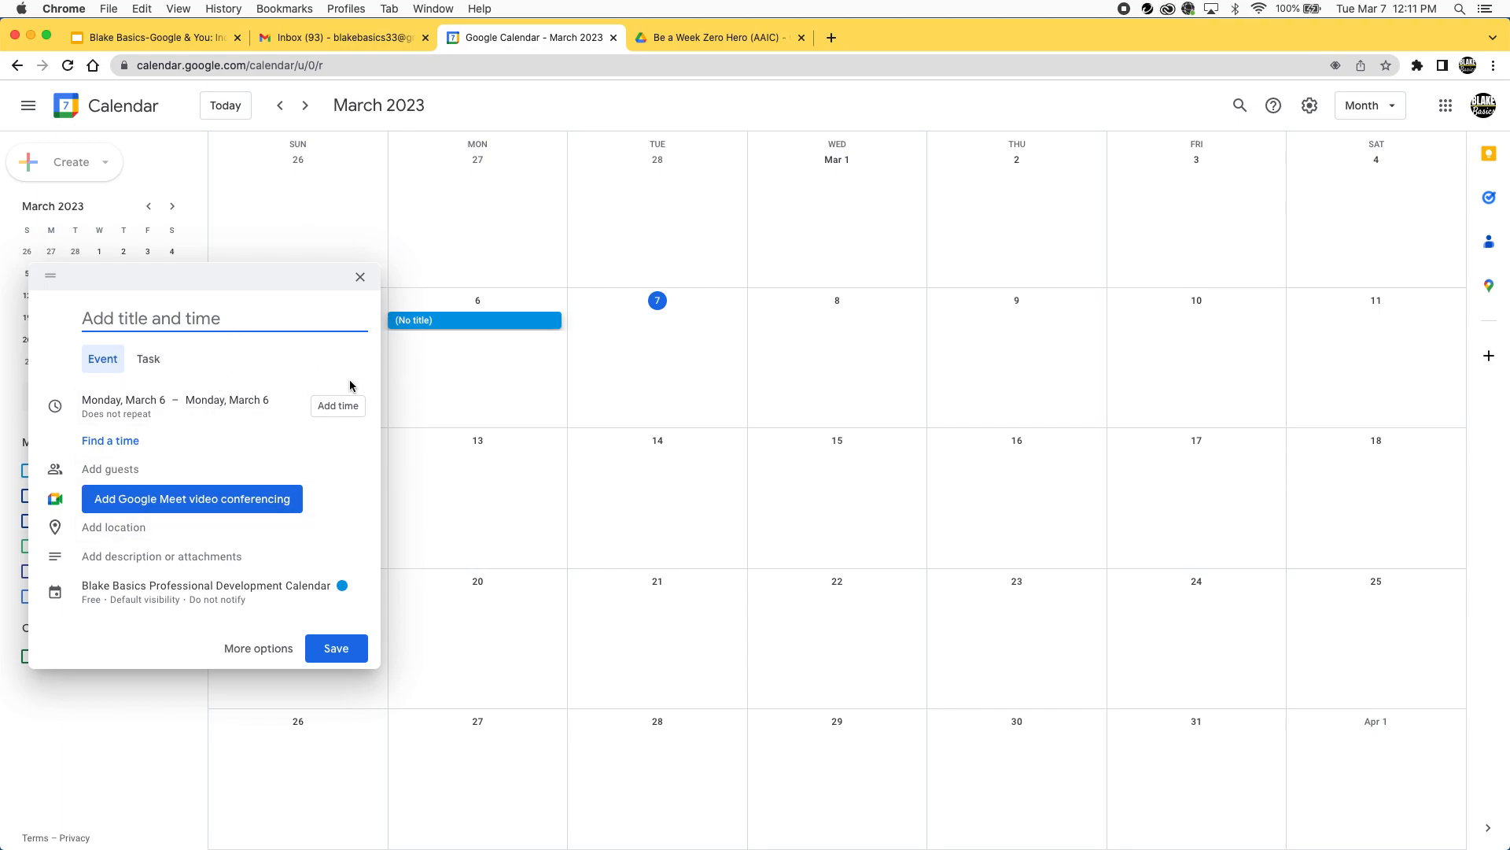
{"action": "type", "text": "Joy "}
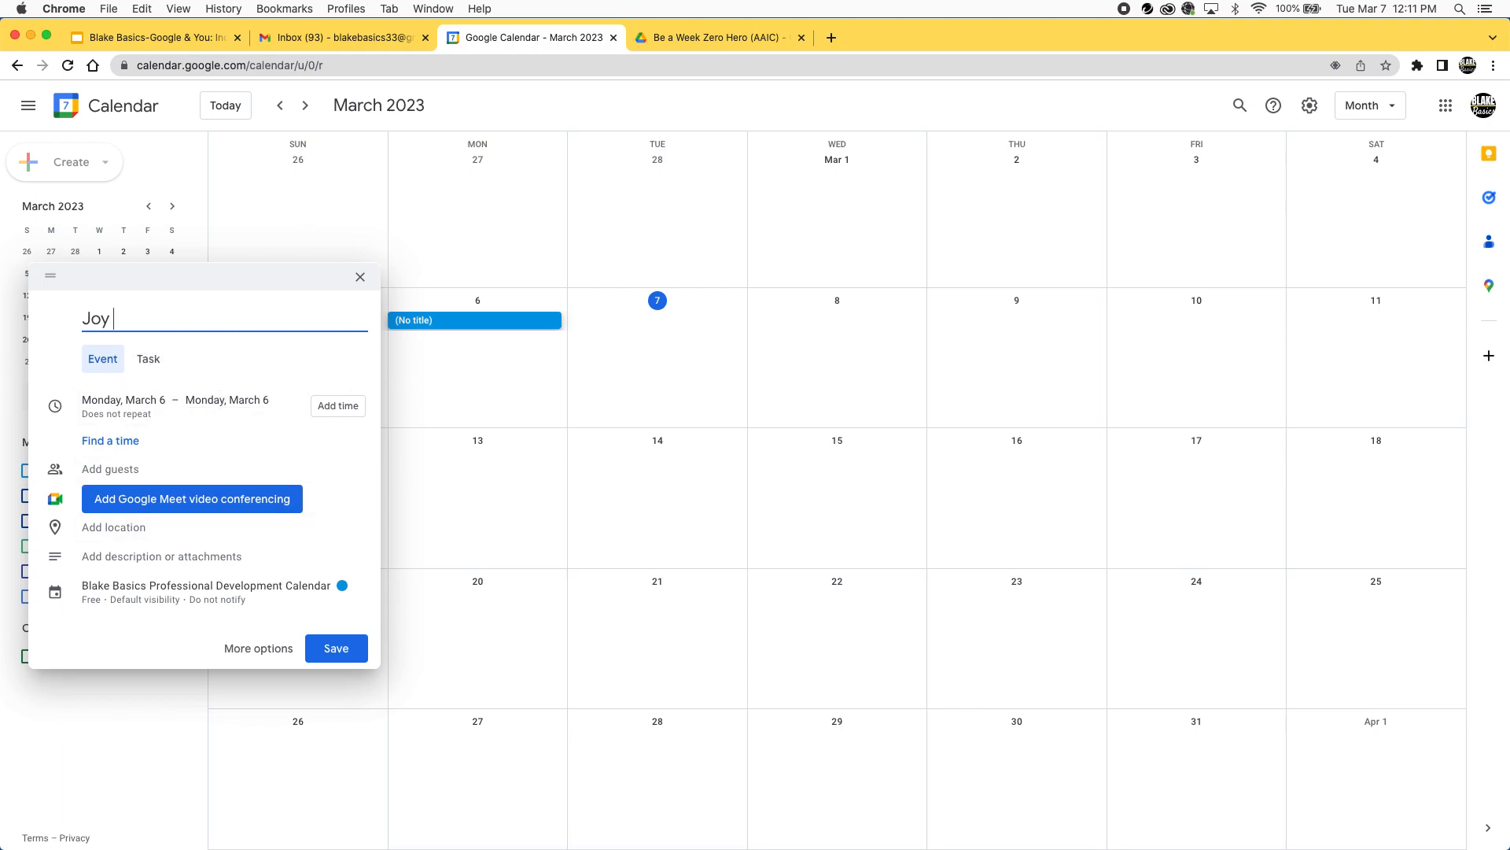
{"action": "type", "text": "Time"}
{"action": "left_click", "coordinate": [342, 649]}
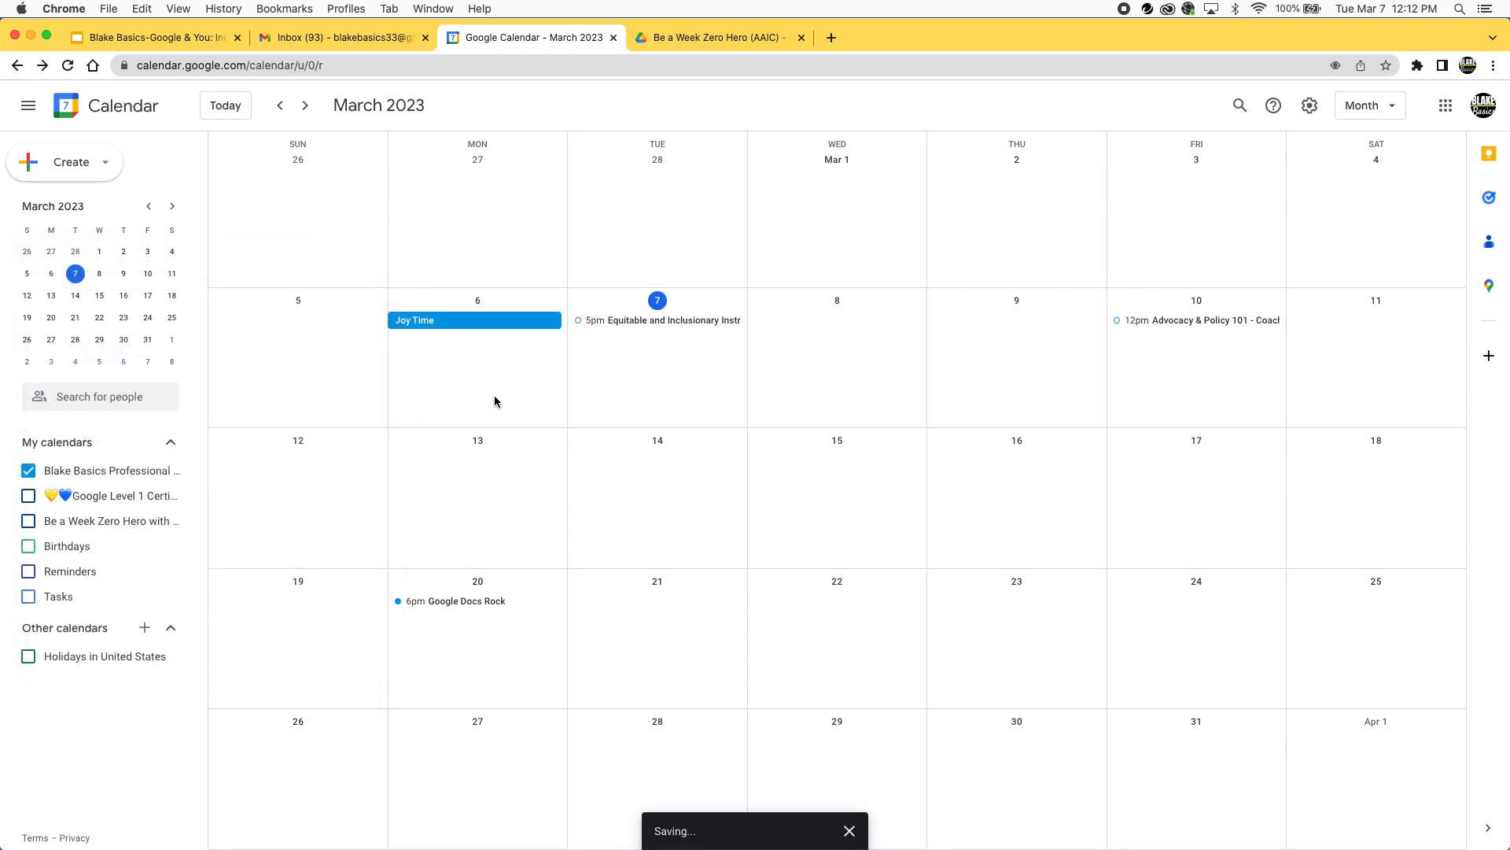
Duplicate the Joy Time event and set the copy's date to Mar 16, 2023.
{"action": "left_click", "coordinate": [444, 325]}
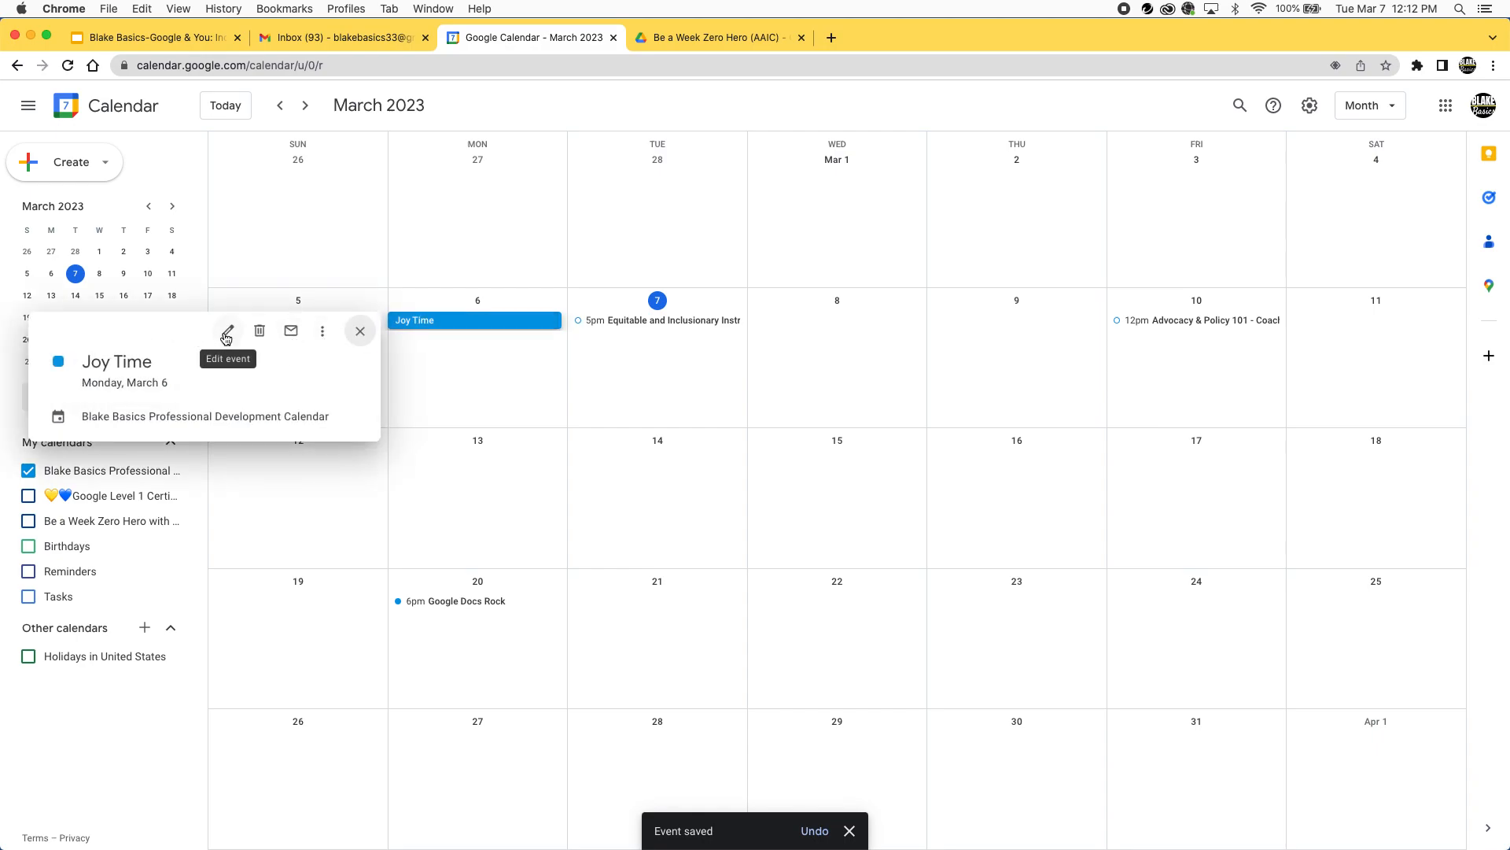
{"action": "left_click", "coordinate": [324, 335]}
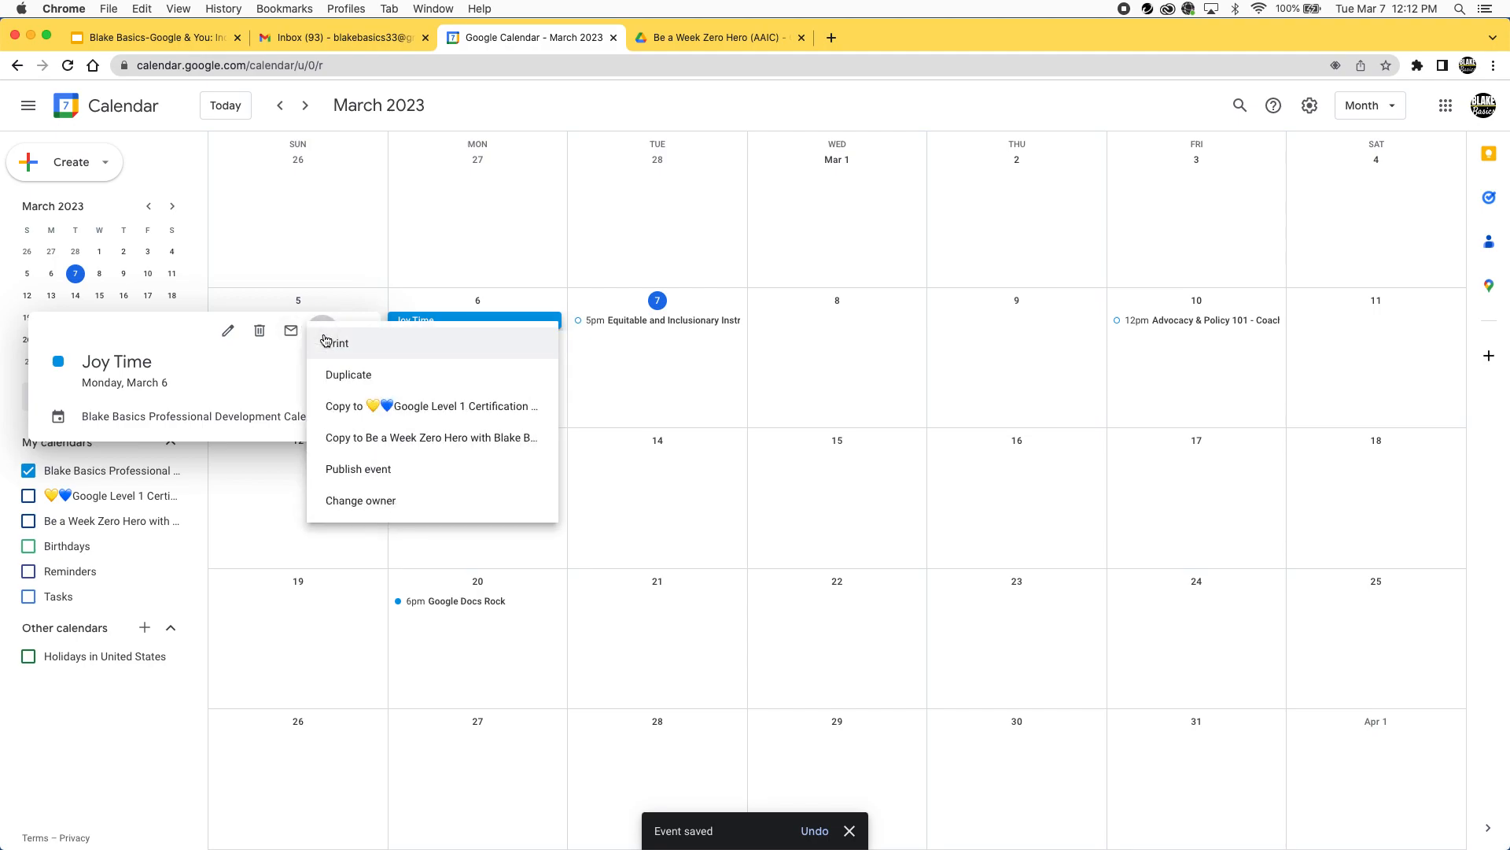
{"action": "left_click", "coordinate": [388, 378]}
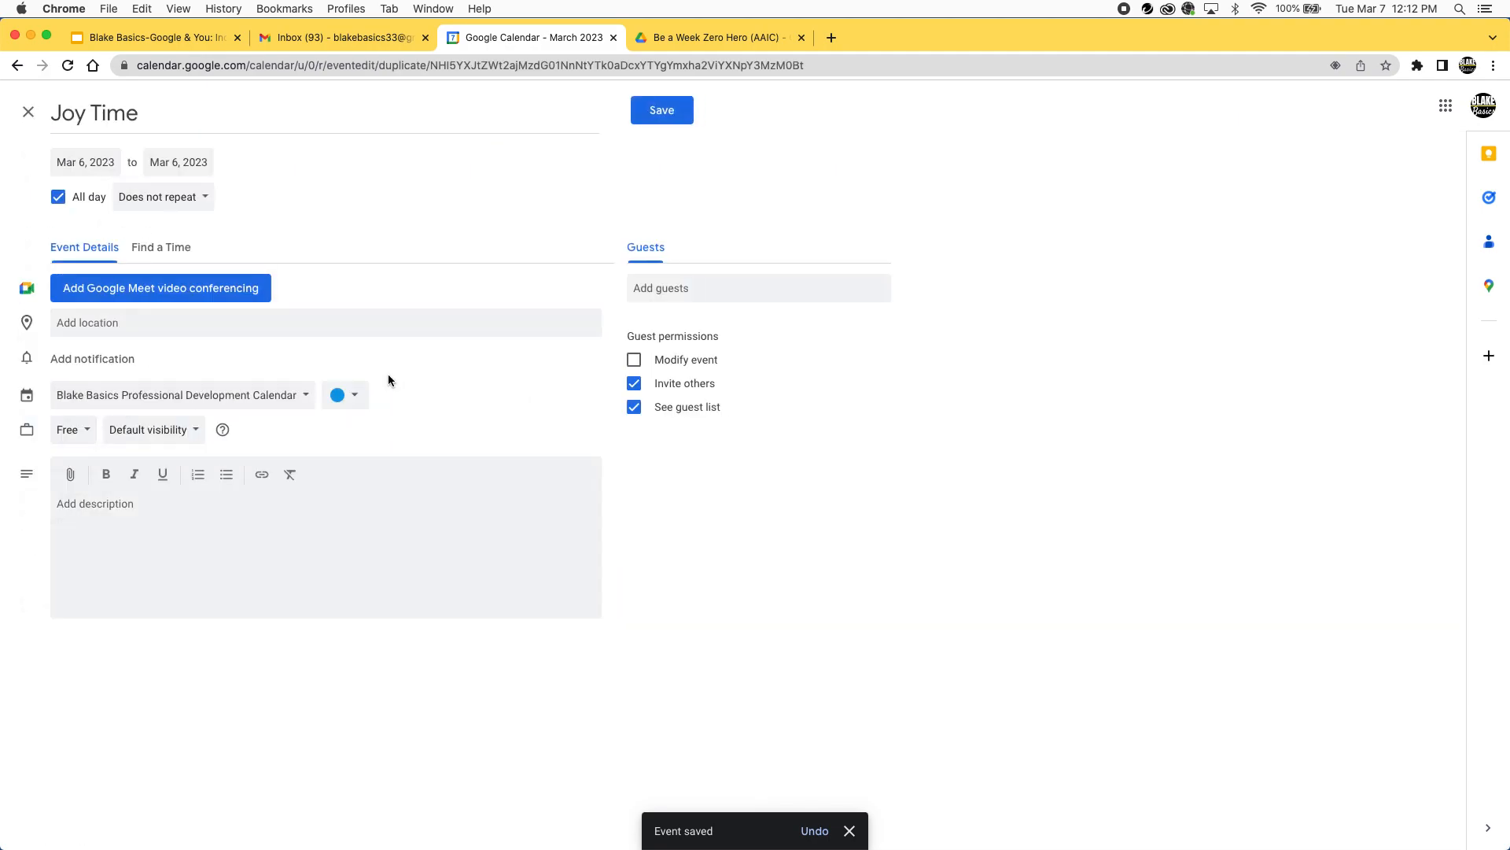
{"action": "left_click", "coordinate": [102, 163]}
{"action": "left_click", "coordinate": [191, 285]}
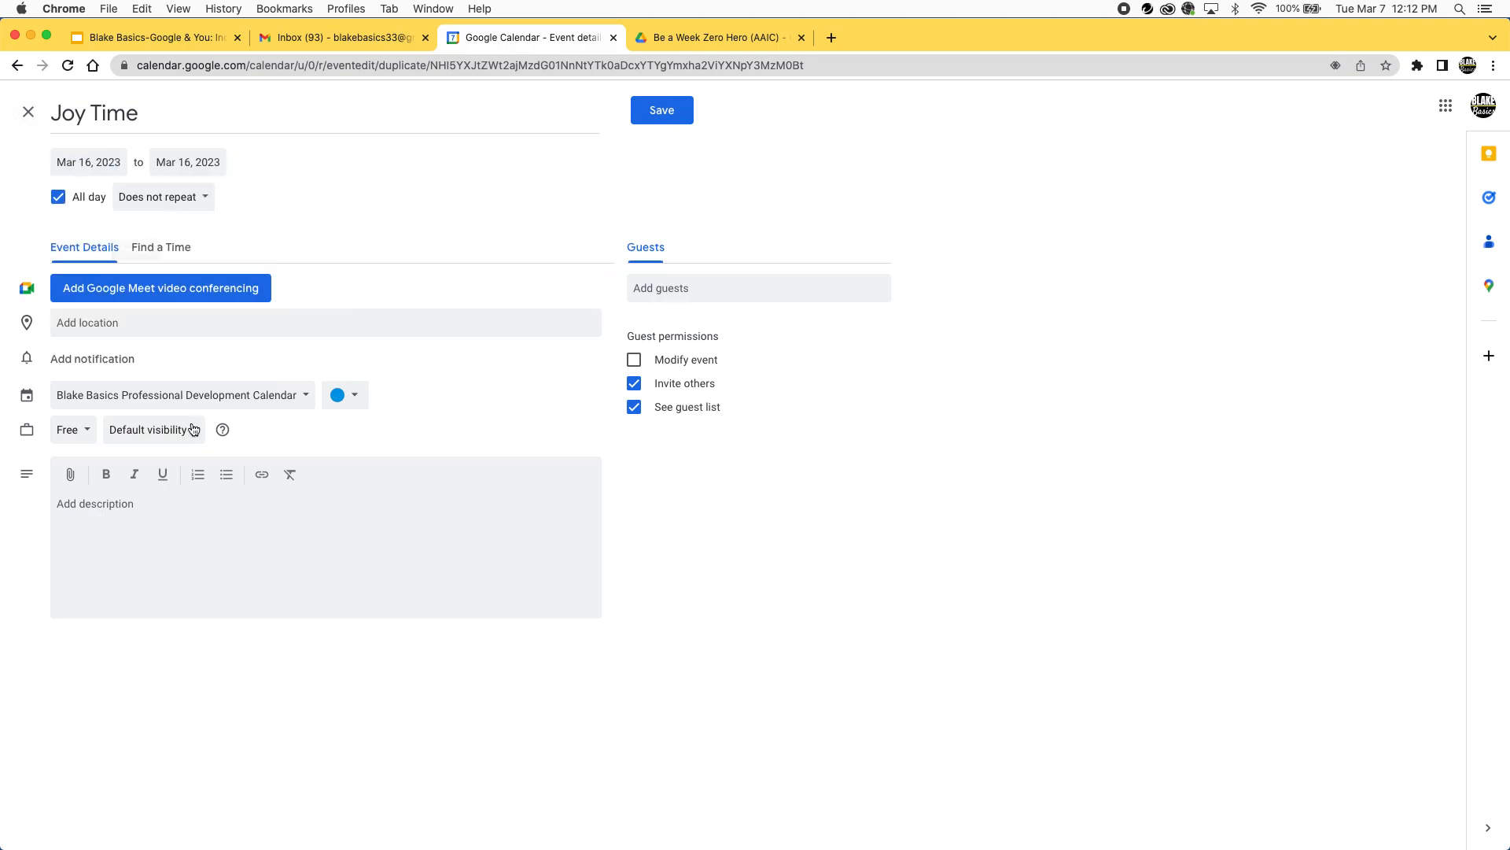
Make the duplicated Joy Time event a timed rather than all-day event, keep it non-repeating, and save it.
{"action": "left_click", "coordinate": [66, 200]}
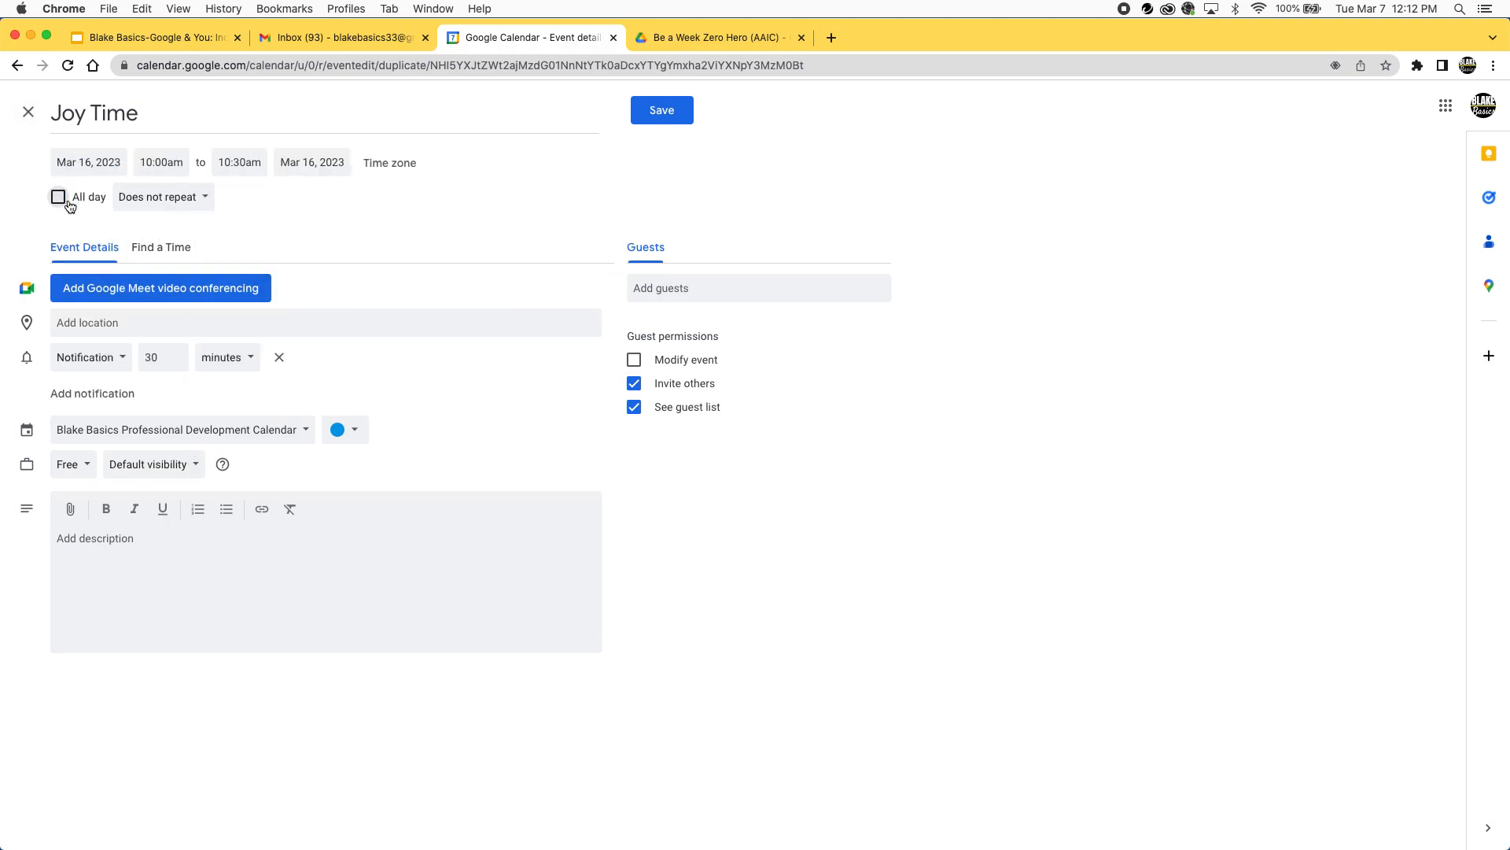
{"action": "left_click", "coordinate": [165, 202]}
{"action": "left_click", "coordinate": [167, 204]}
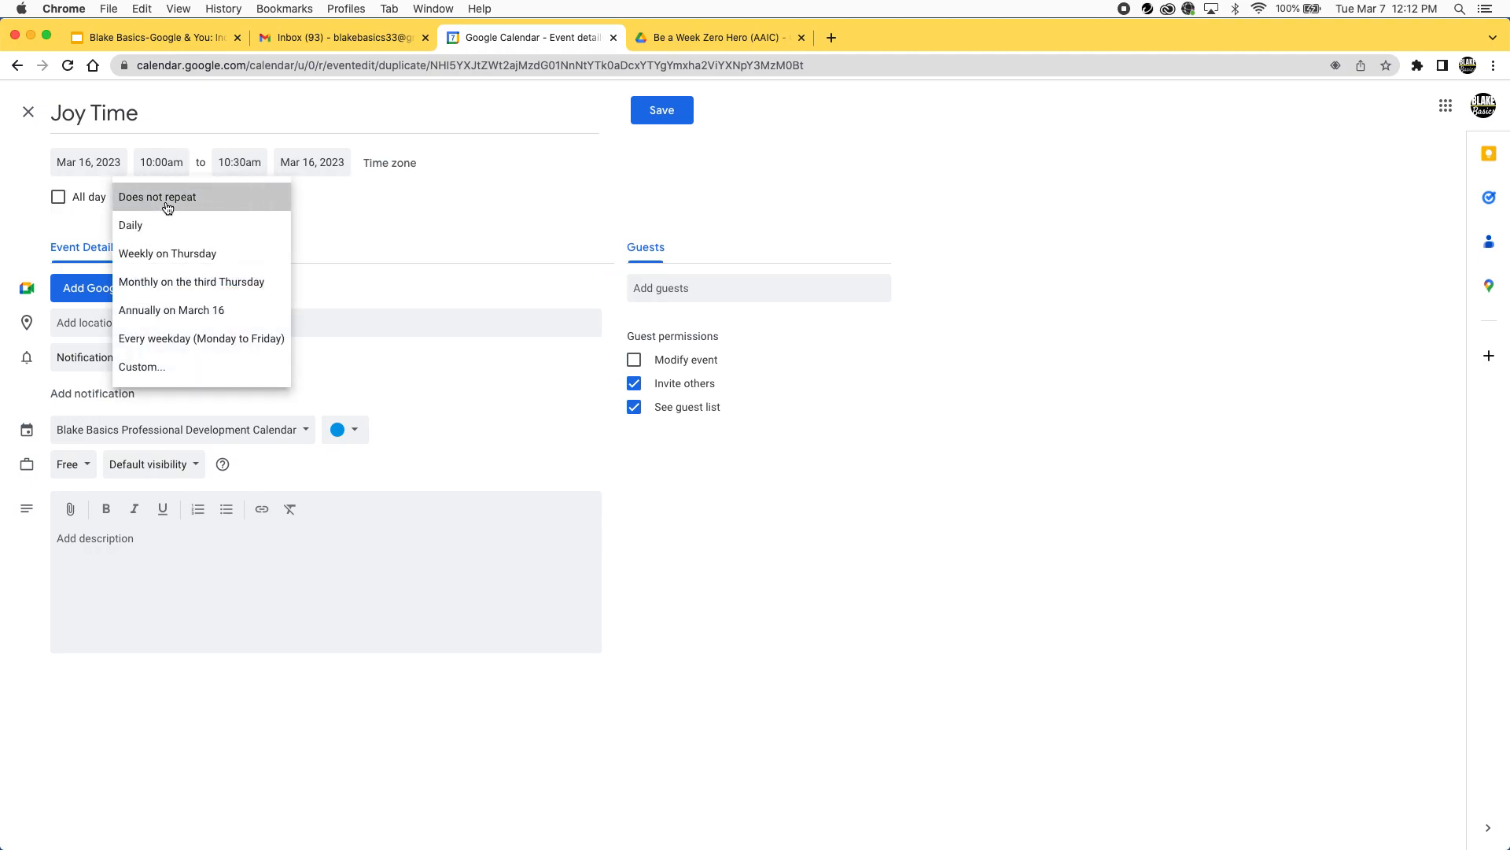
{"action": "left_click", "coordinate": [660, 112]}
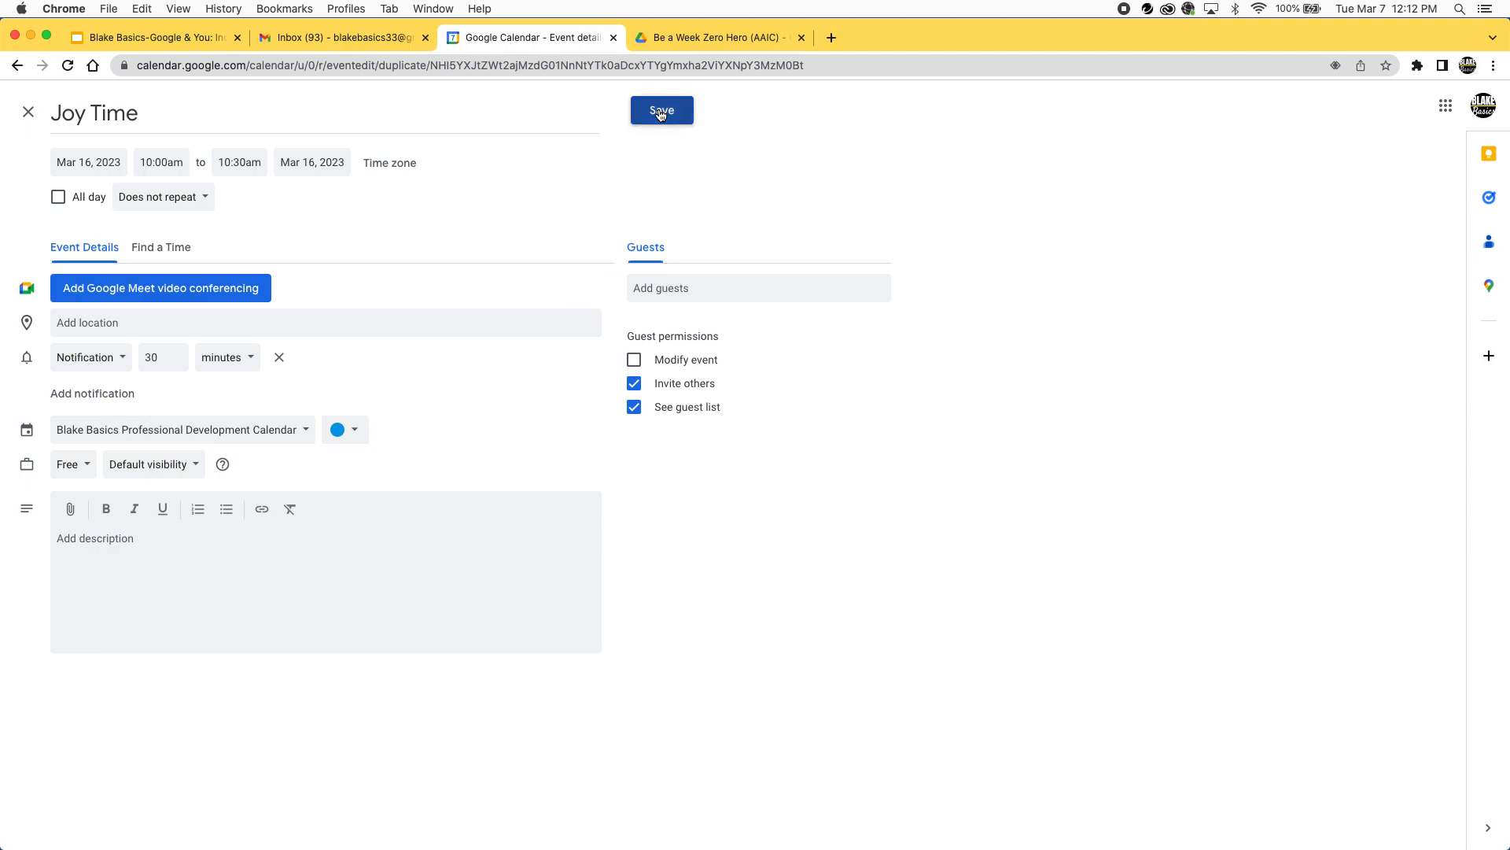